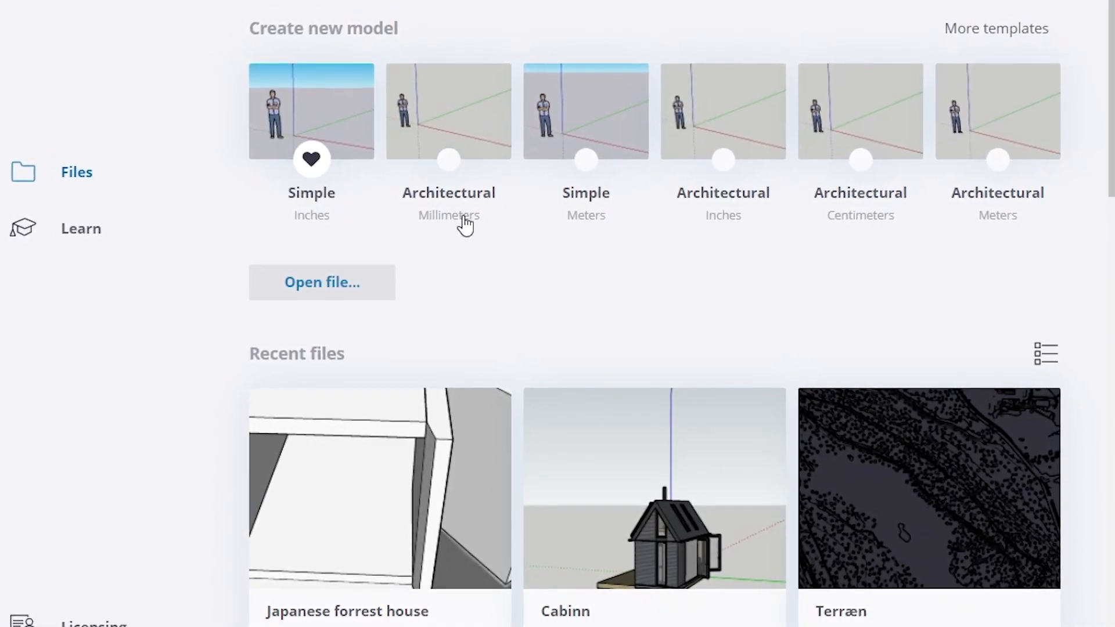
- Create a new model from the Architectural Millimeters template
{"action": "left_click", "coordinate": [463, 129]}
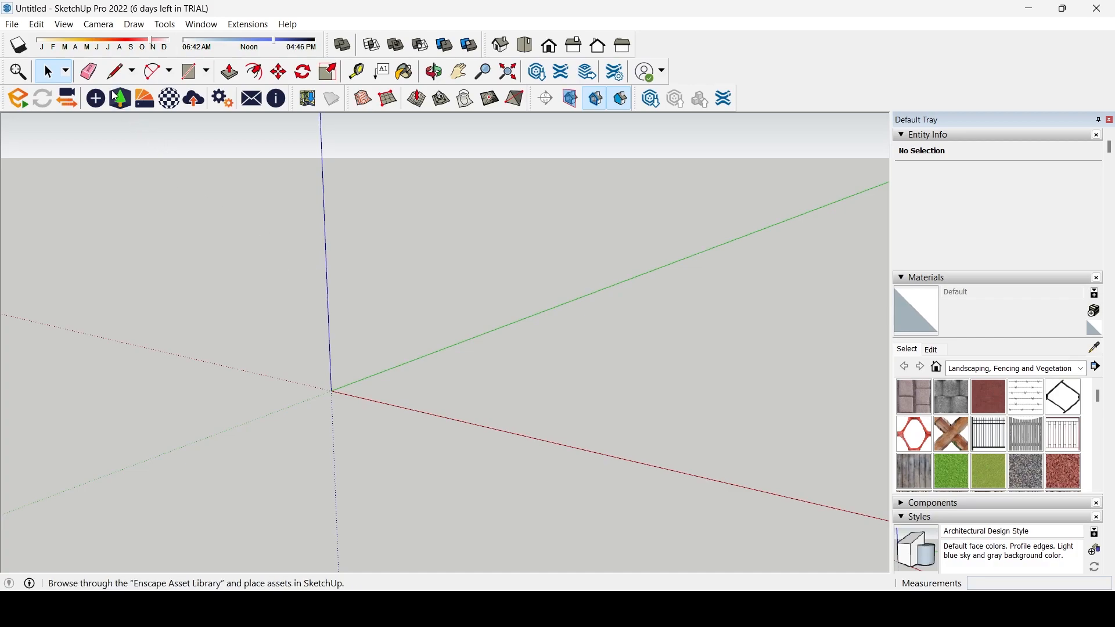
- Draw a single freehand line parallel to the green axis, starting just beyond the origin
{"action": "left_click", "coordinate": [117, 72]}
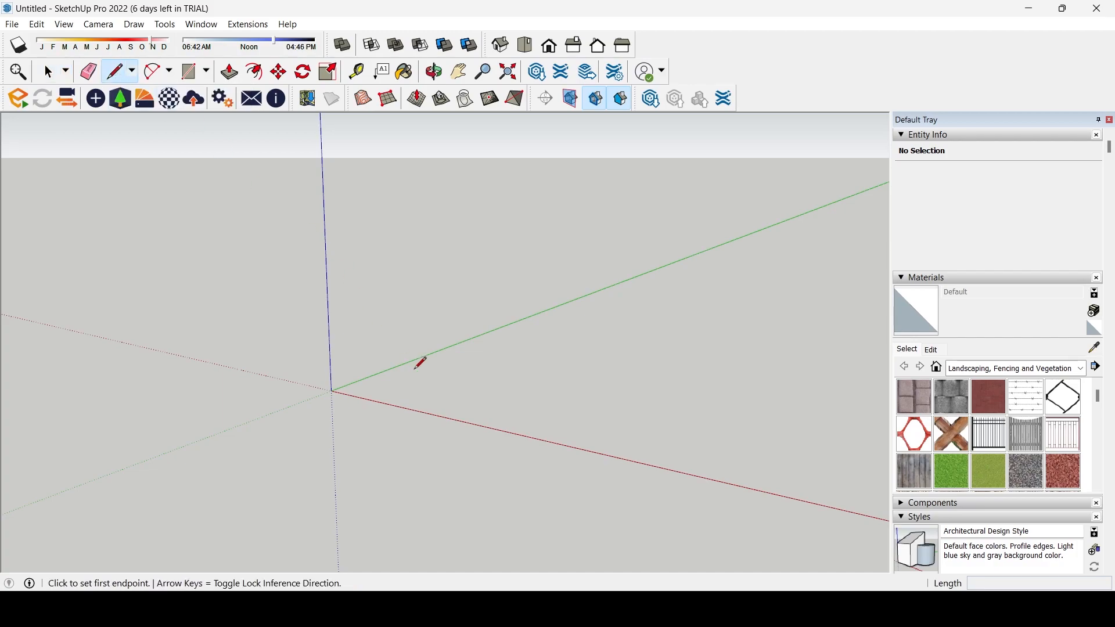
{"action": "left_click", "coordinate": [396, 398]}
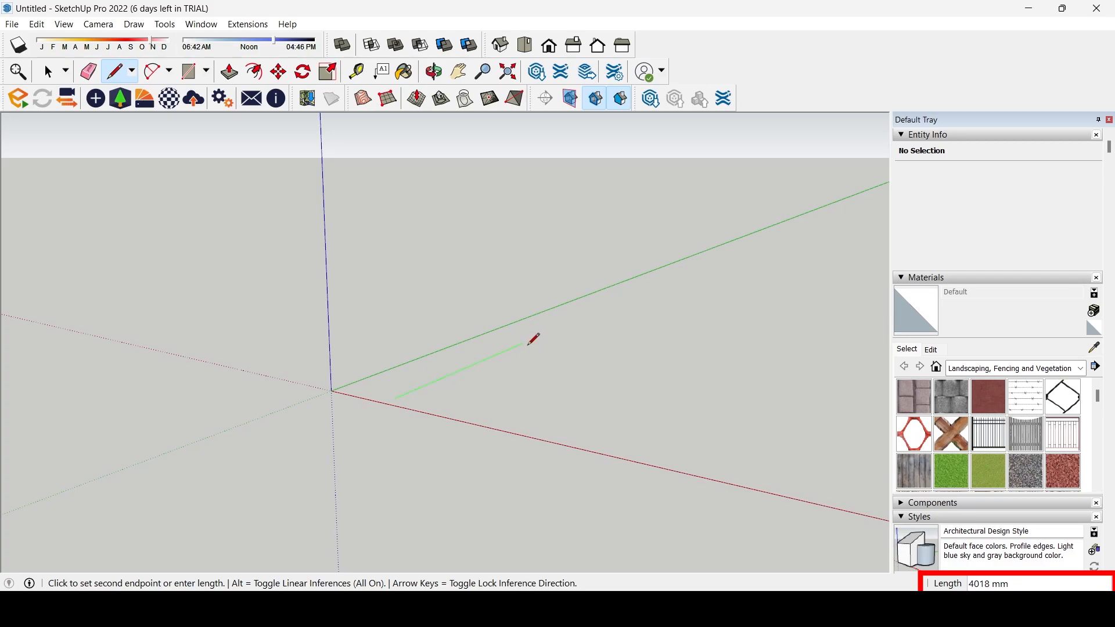
{"action": "left_click", "coordinate": [543, 335]}
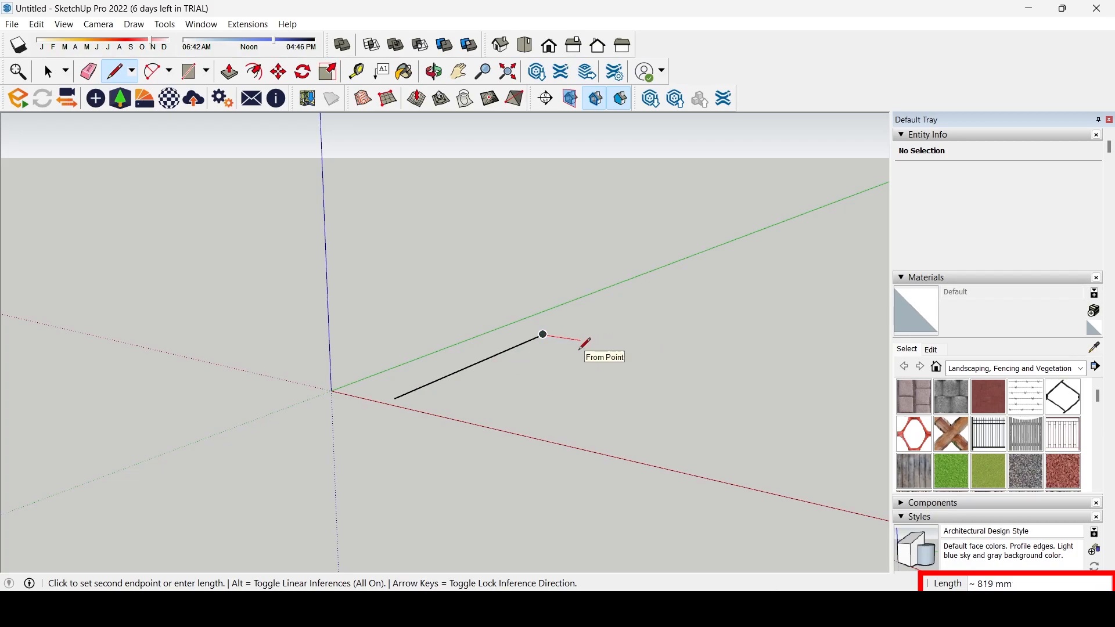
{"action": "key", "text": "Escape"}
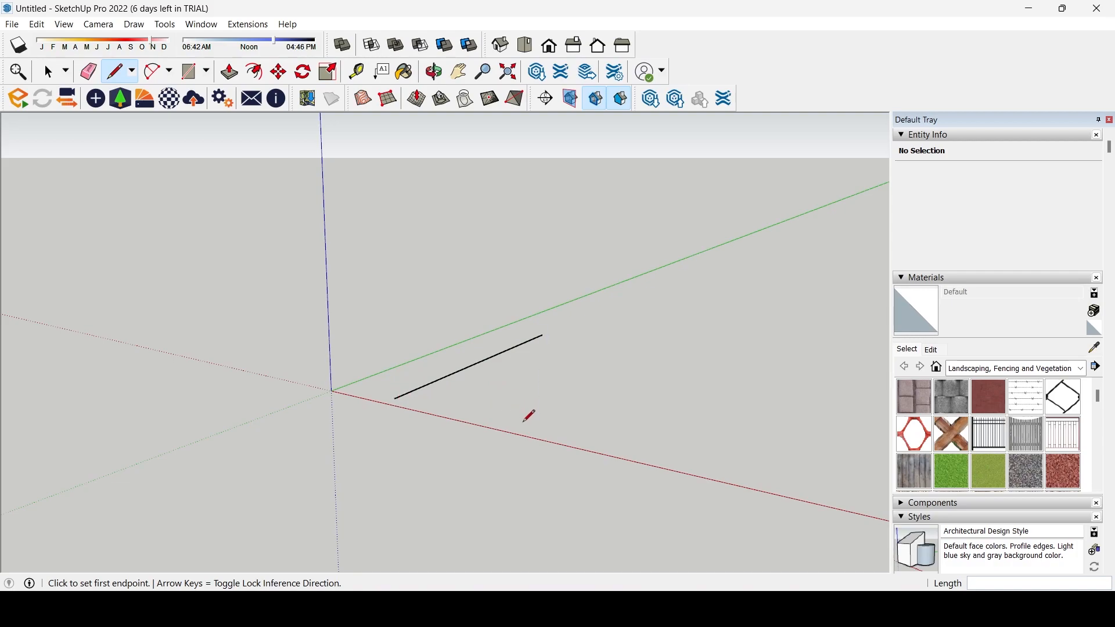
- Draw a second line parallel to the green axis, near the red axis, with an exact length of 300 mm
{"action": "left_click", "coordinate": [541, 425]}
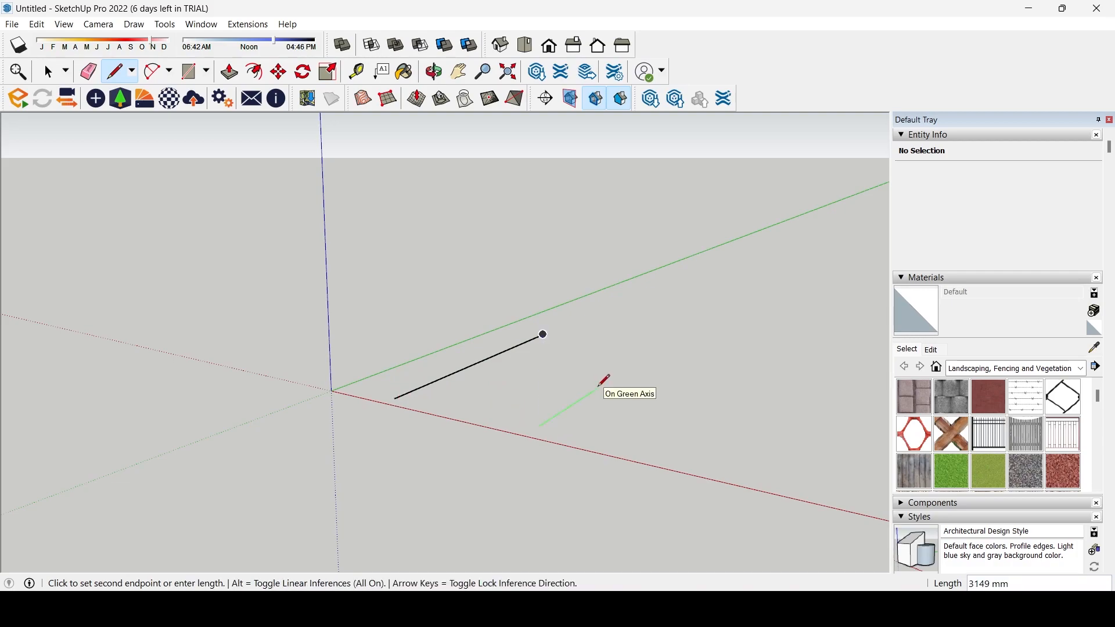
{"action": "type", "text": "300"}
{"action": "key", "text": "Return"}
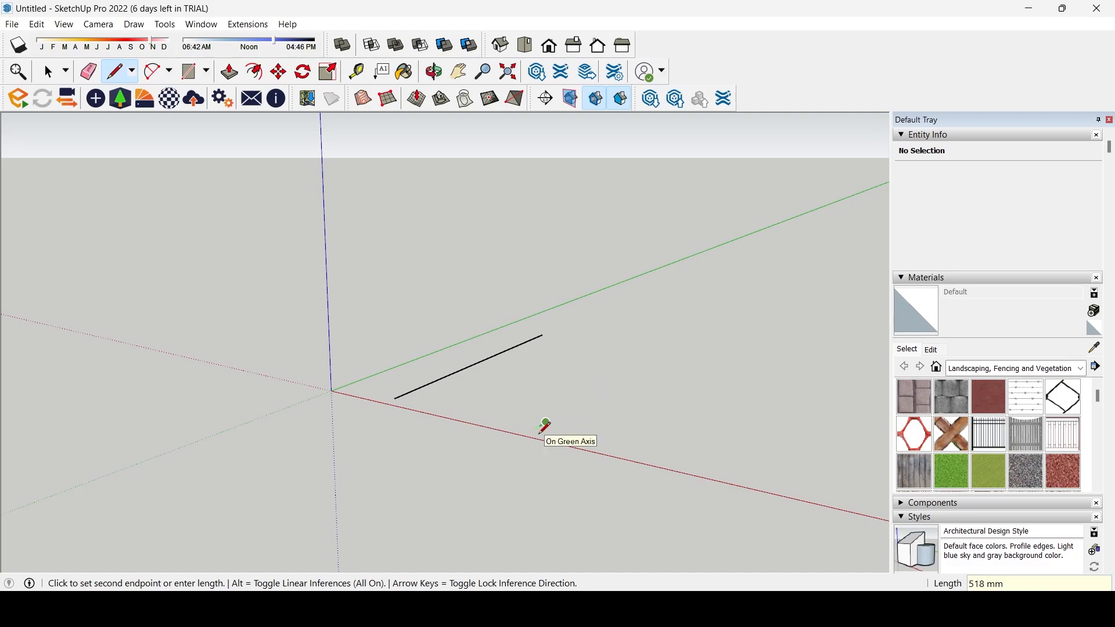
{"action": "key", "text": "Escape"}
{"action": "scroll", "coordinate": [544, 427], "scroll_direction": "up", "scroll_amount": 3}
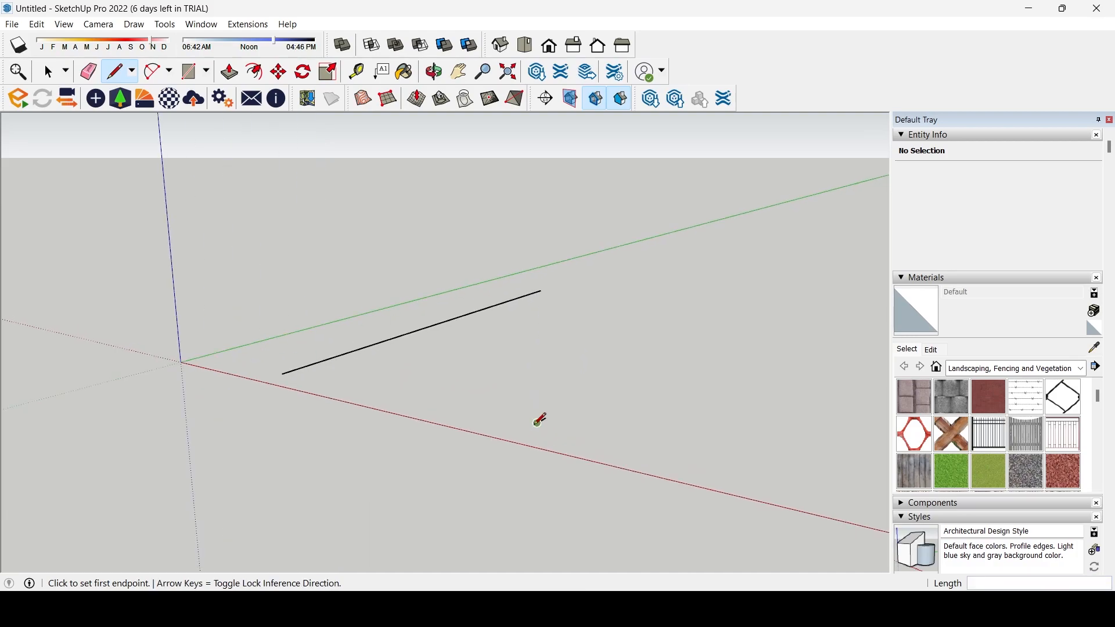
- Draw a third line along the green direction beside the short one, entering its length in centimetres as 300cm
{"action": "left_click", "coordinate": [567, 438]}
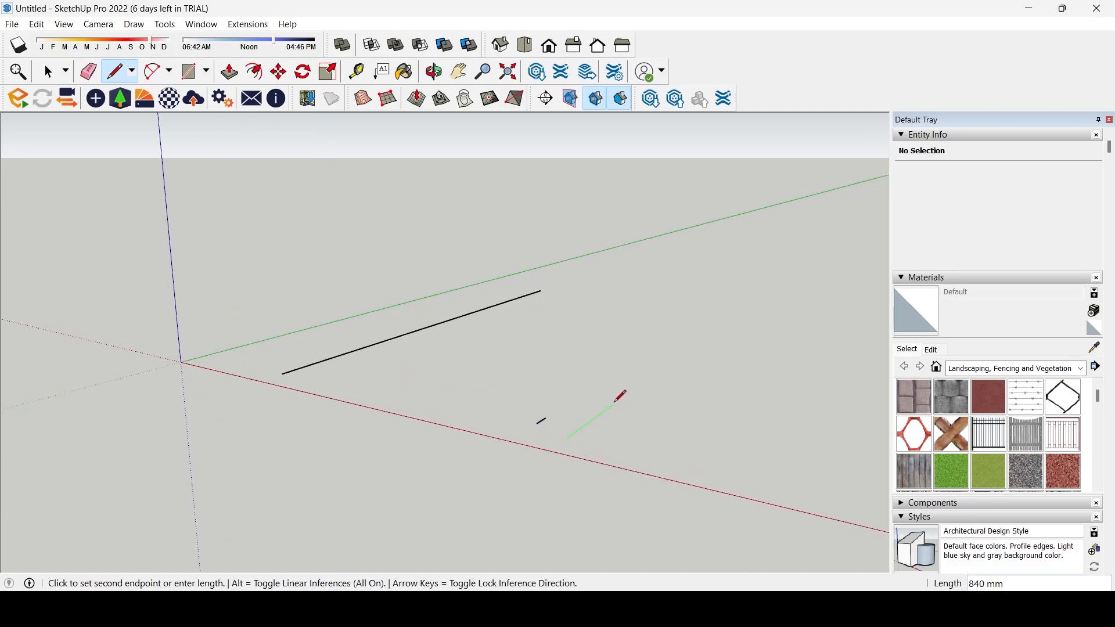
{"action": "type", "text": "300cm"}
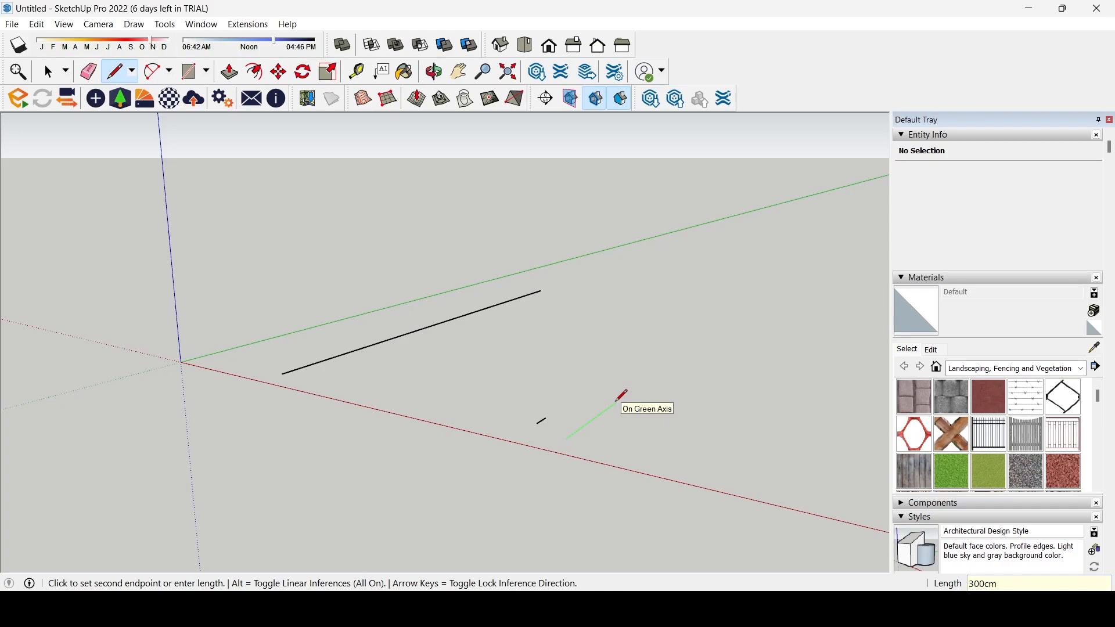
{"action": "key", "text": "Return"}
{"action": "key", "text": "Escape"}
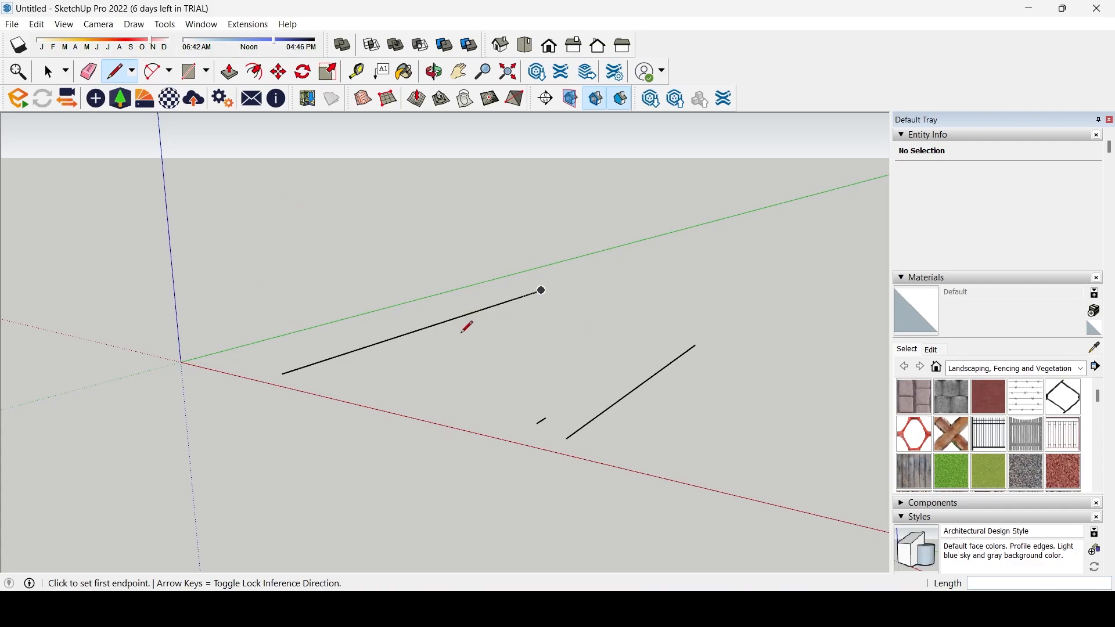
- Select all three practice lines and delete them
{"action": "left_click_drag", "start_coordinate": [764, 529], "coordinate": [385, 302]}
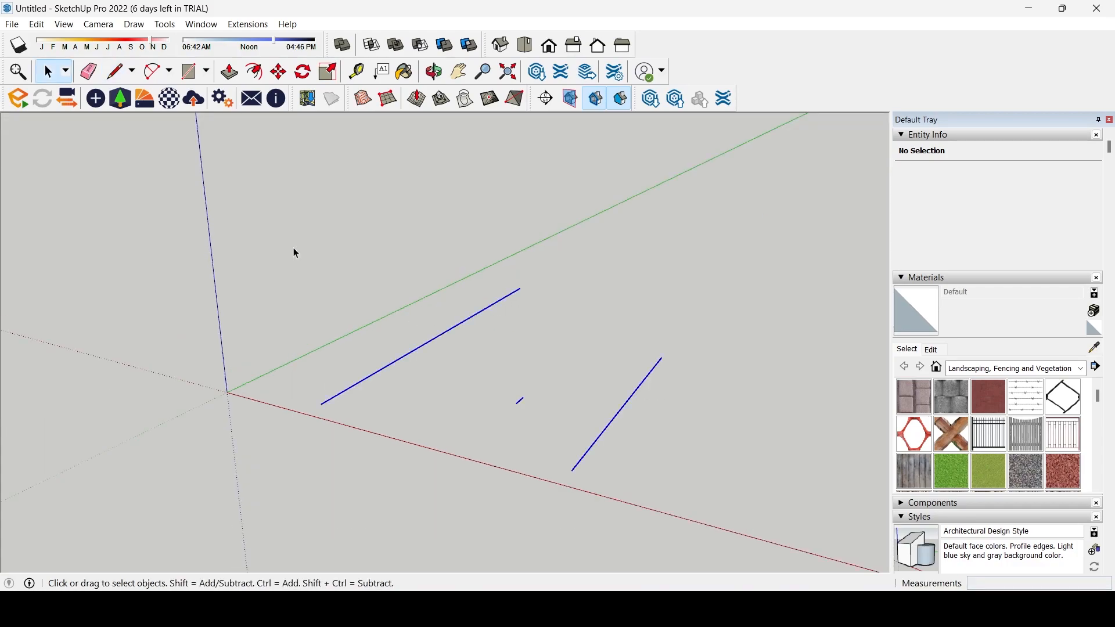
{"action": "key", "text": "Delete"}
- Start a line near the origin and try locking its direction to the red, blue and green axes in turn
{"action": "left_click", "coordinate": [118, 72]}
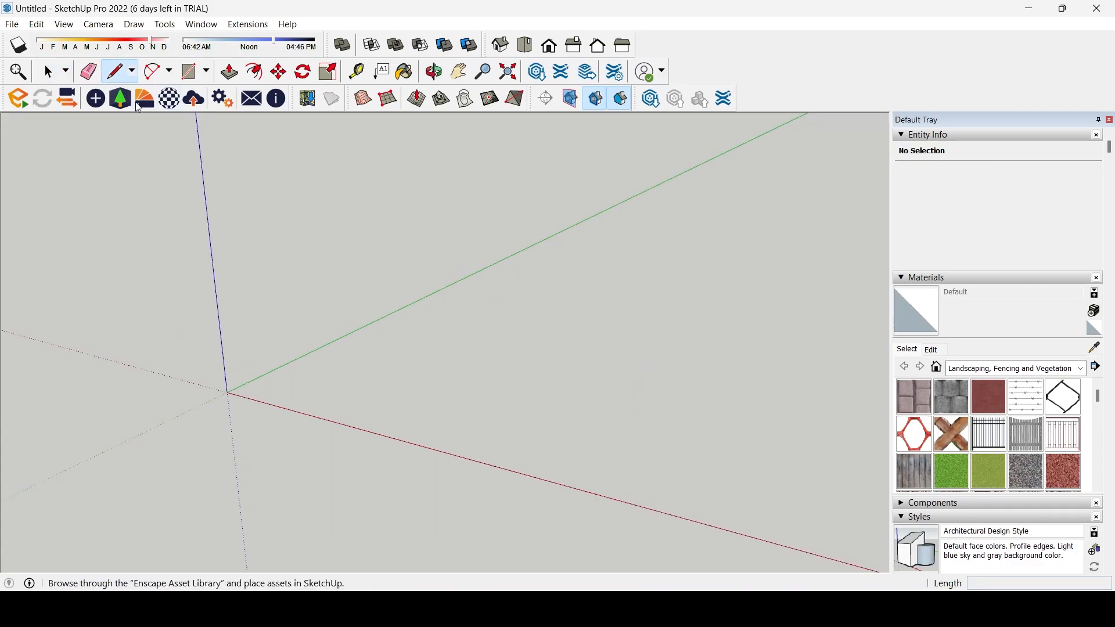
{"action": "left_click", "coordinate": [381, 395]}
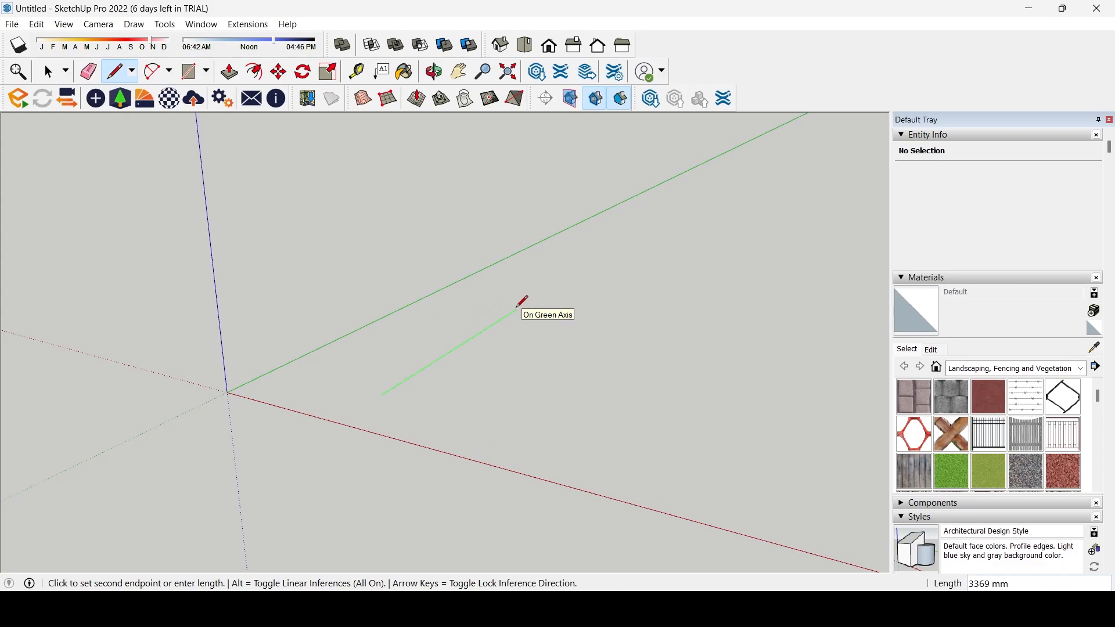
{"action": "key", "text": "Right"}
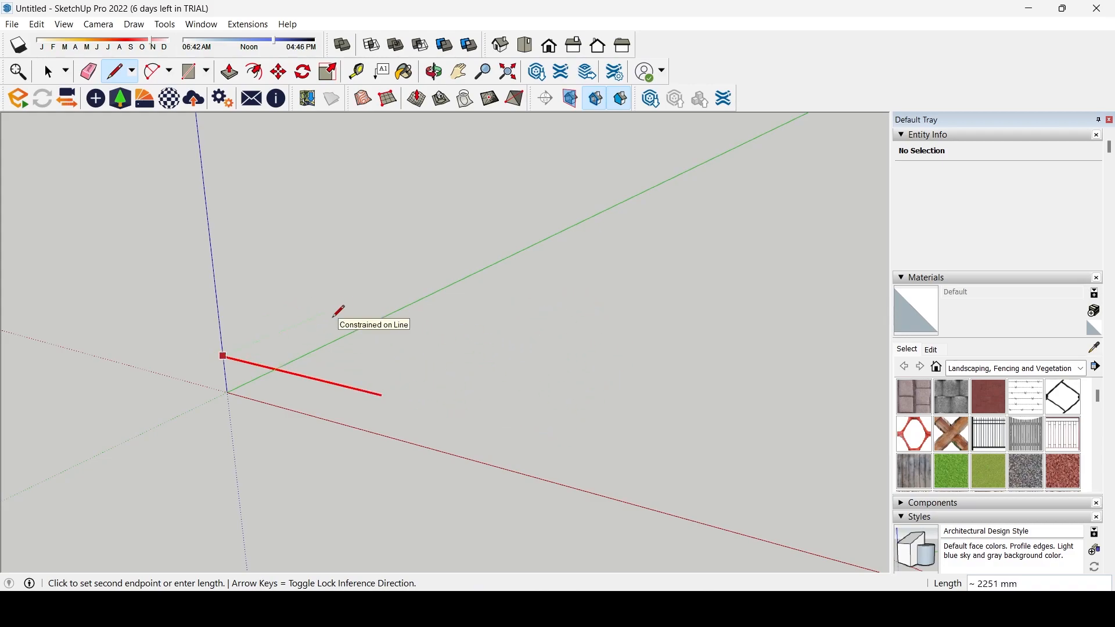
{"action": "key", "text": "Up"}
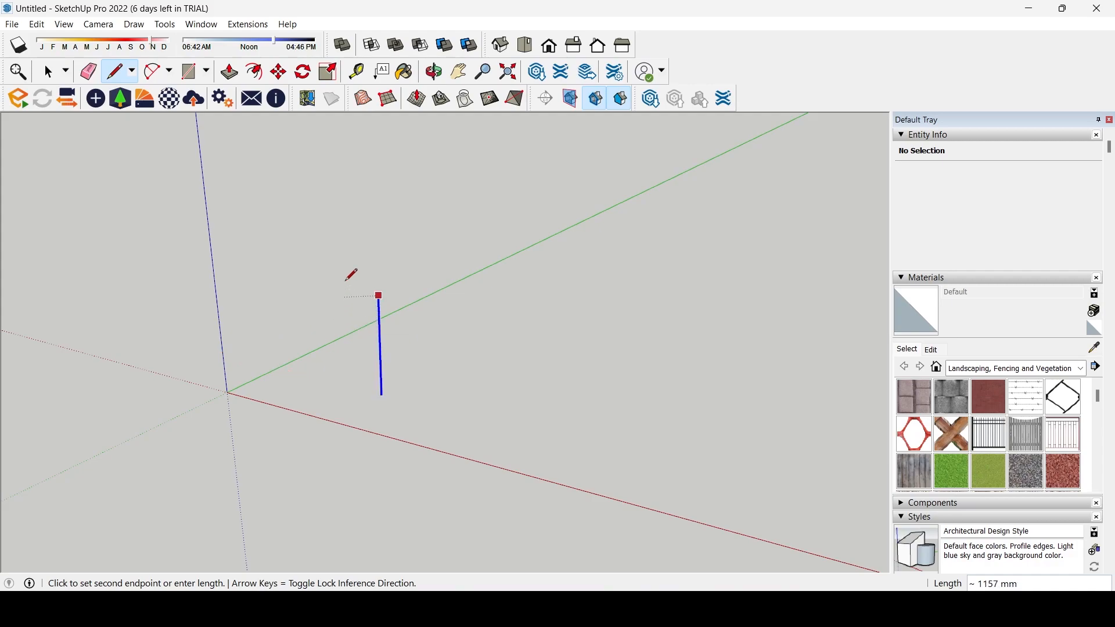
{"action": "key", "text": "Left"}
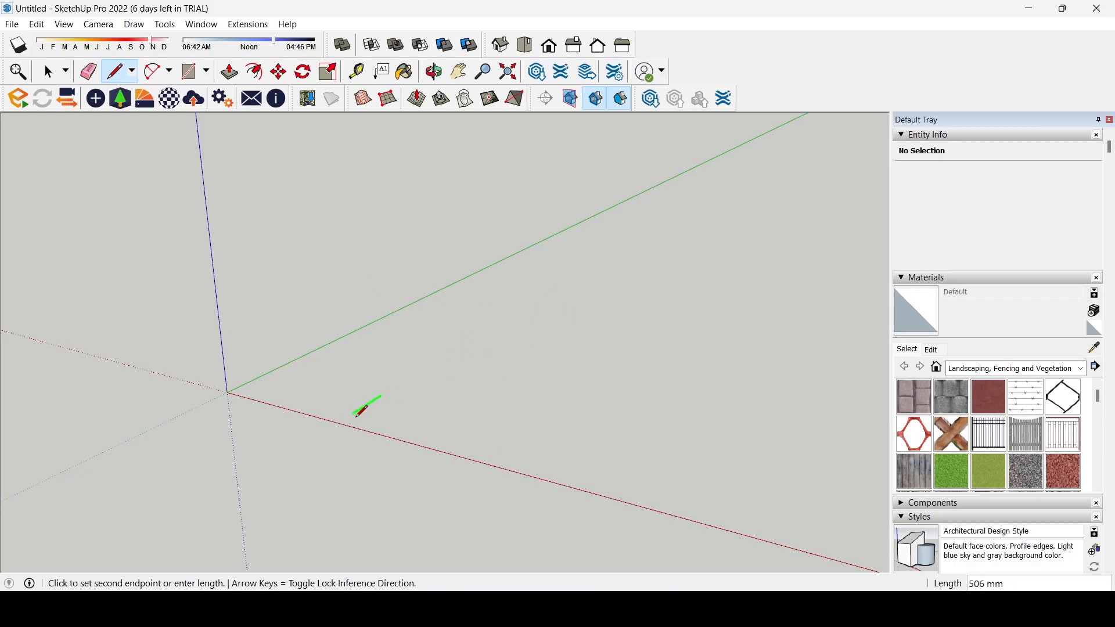
{"action": "key", "text": "Escape"}
- Draw a closed rectangle on the ground from four connected lines along the green and red axes, about 2180 mm in the green direction
{"action": "left_click", "coordinate": [397, 375]}
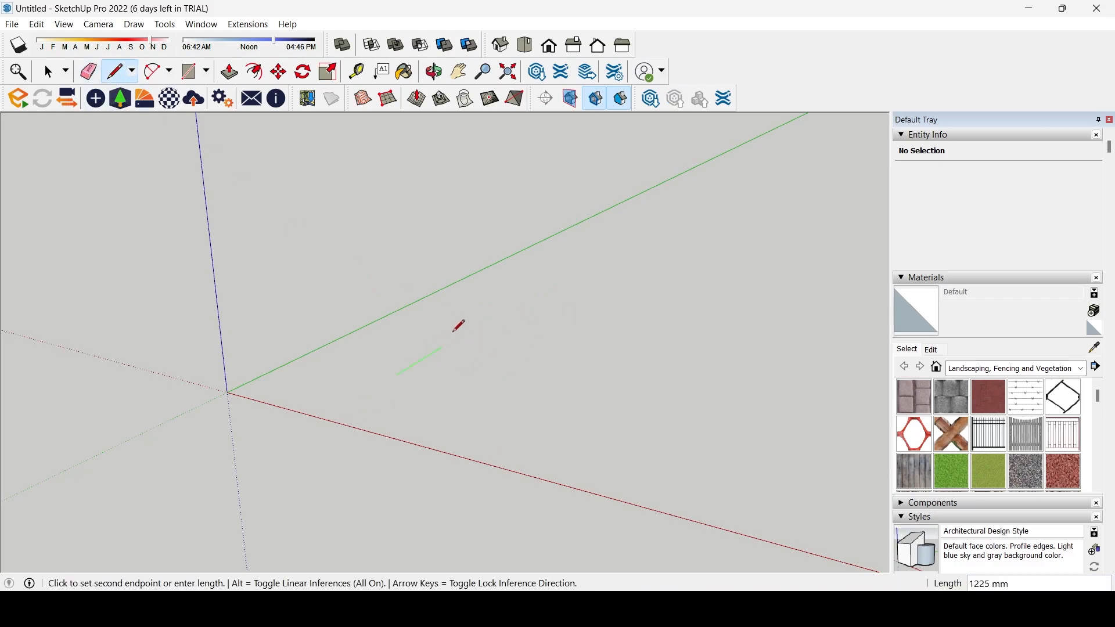
{"action": "left_click", "coordinate": [487, 321]}
{"action": "left_click", "coordinate": [603, 341]}
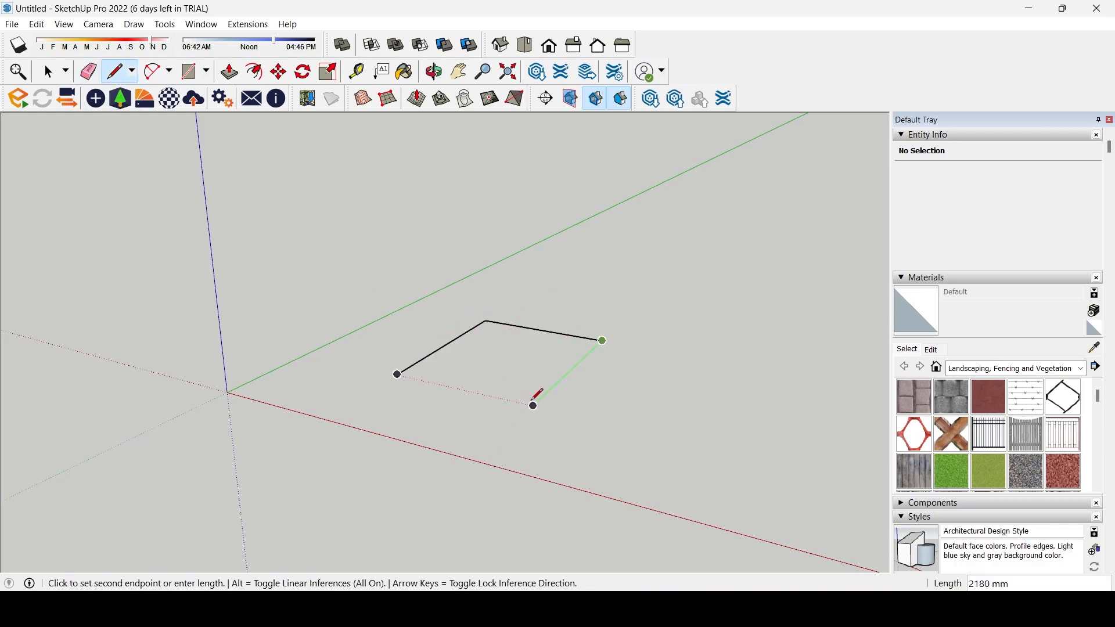
{"action": "left_click", "coordinate": [534, 406]}
{"action": "left_click", "coordinate": [397, 375]}
{"action": "scroll", "coordinate": [522, 360], "scroll_direction": "up", "scroll_amount": 5}
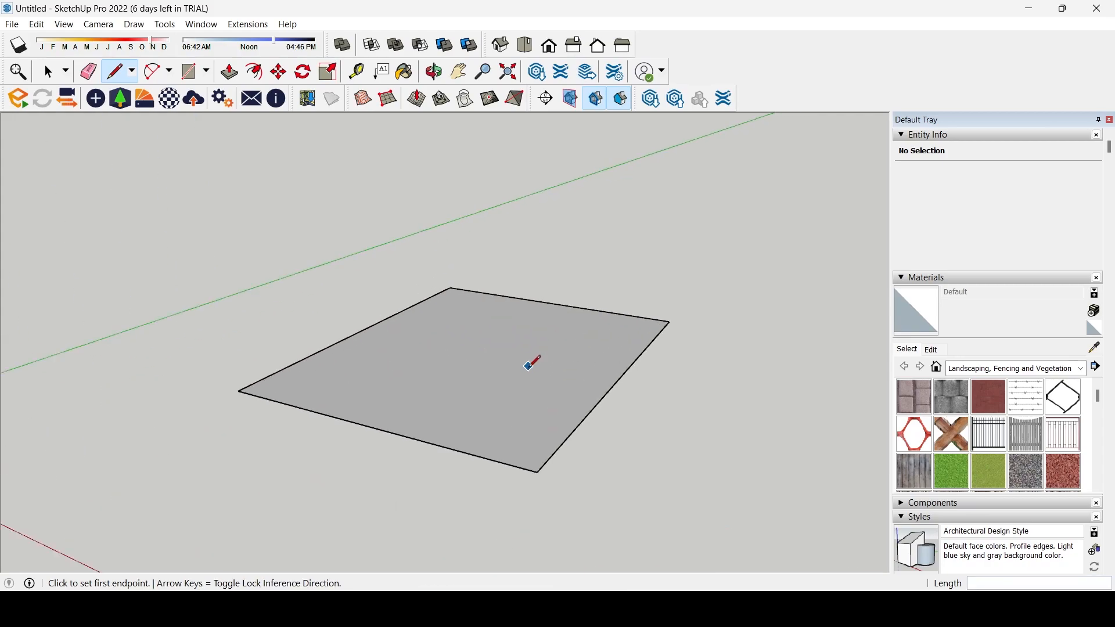
{"action": "mouse_move", "coordinate": [495, 353]}
{"action": "middle_mouse_down"}
{"action": "mouse_move", "coordinate": [711, 409]}
{"action": "mouse_move", "coordinate": [505, 369]}
{"action": "middle_mouse_up"}
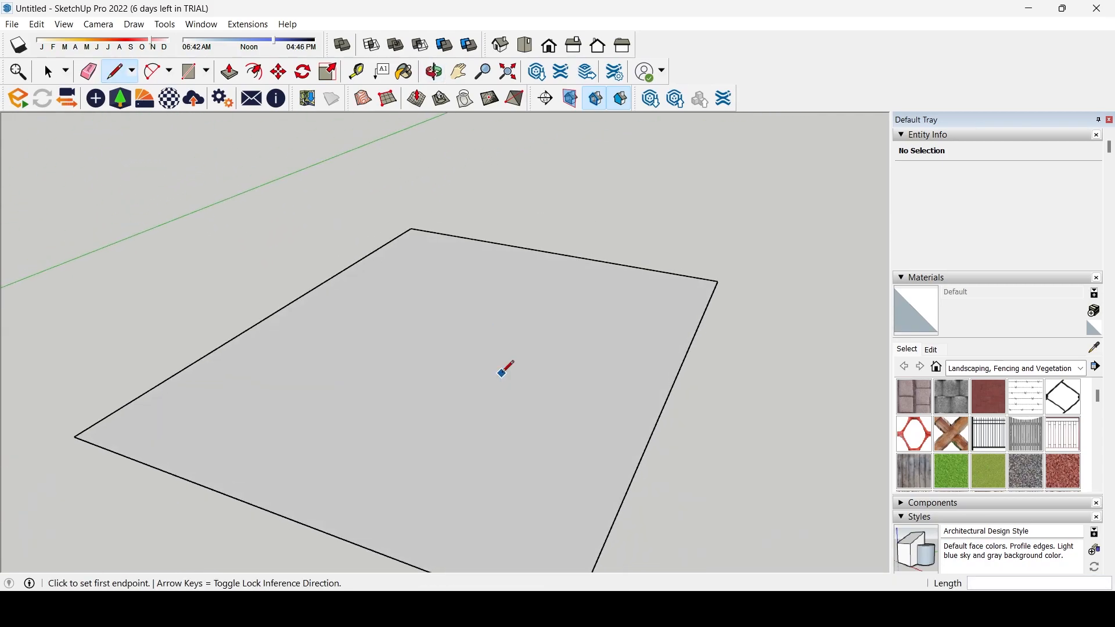
{"action": "middle_click_drag", "start_coordinate": [548, 334], "coordinate": [352, 324]}
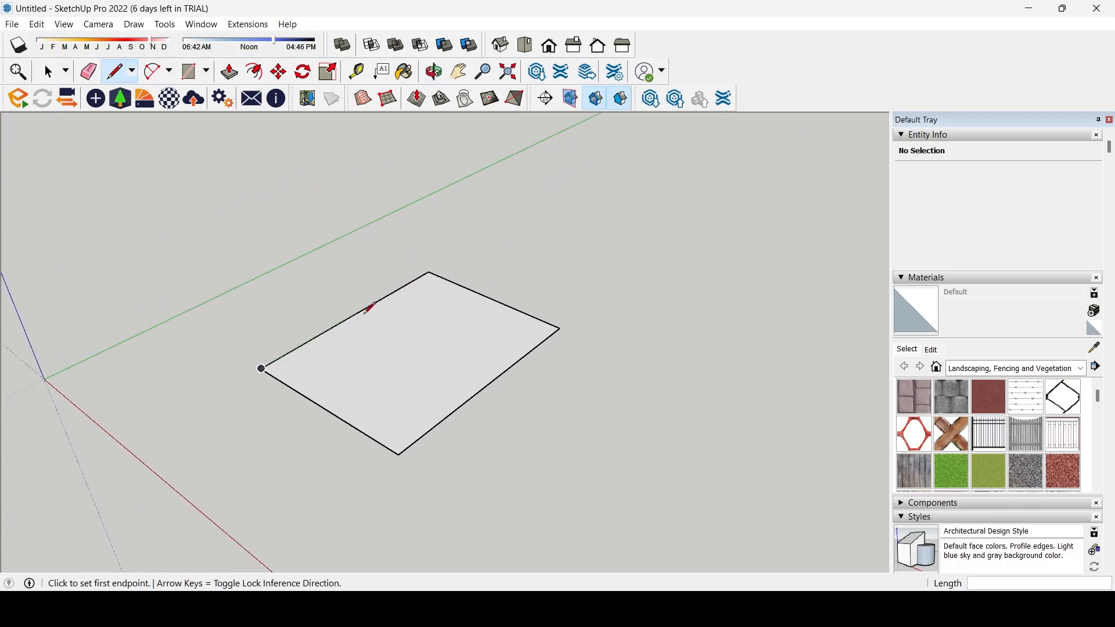
- Draw a freehand rectangle of about 2024 by 3075 mm beside the existing one with the Rectangle tool, and undo it
{"action": "left_click", "coordinate": [189, 77]}
{"action": "scroll", "coordinate": [299, 203], "scroll_direction": "down", "scroll_amount": 2}
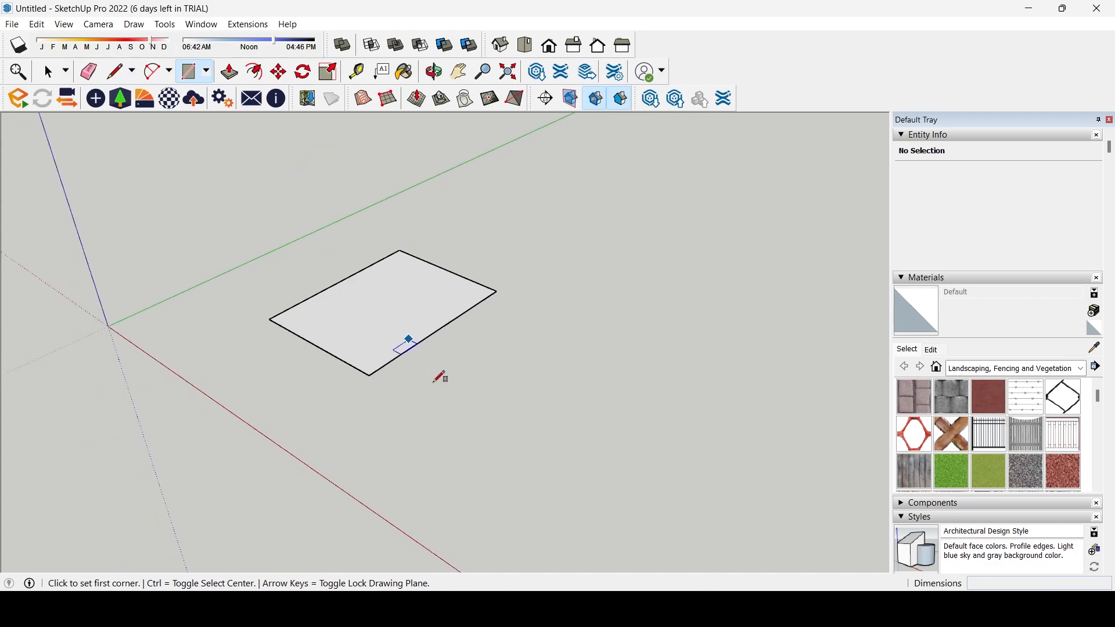
{"action": "left_click", "coordinate": [434, 436]}
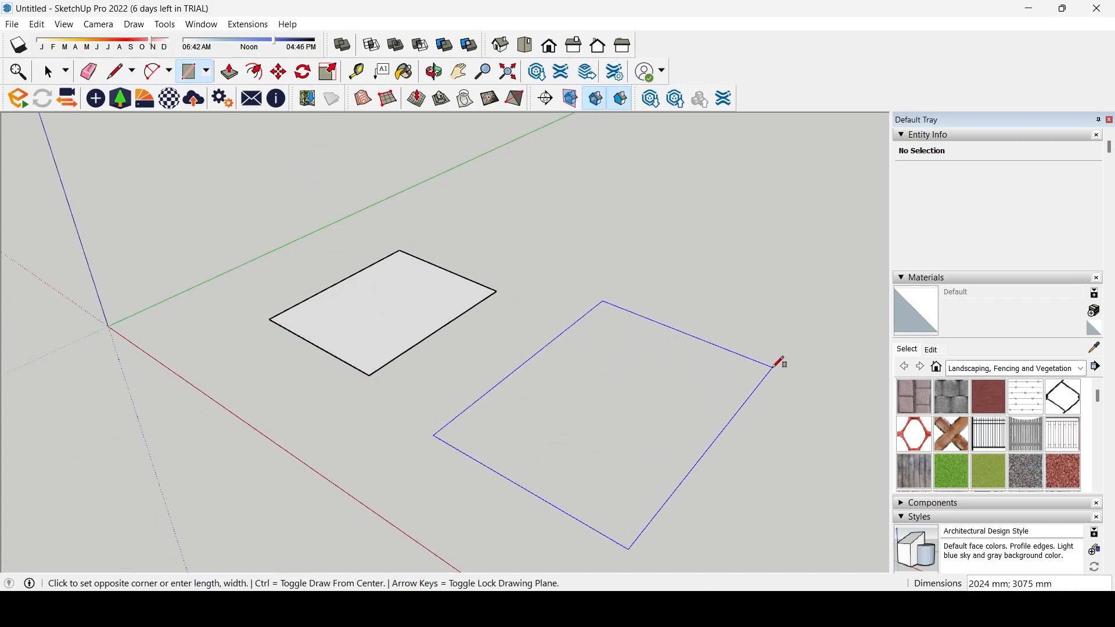
{"action": "left_click", "coordinate": [780, 363]}
{"action": "scroll", "coordinate": [552, 363], "scroll_direction": "down", "scroll_amount": 3}
{"action": "key", "text": "ctrl+z"}
- Draw a square of exactly 1000 by 1000 mm on the ground beside the first rectangle with the Rectangle tool
{"action": "scroll", "coordinate": [497, 402], "scroll_direction": "up", "scroll_amount": 5}
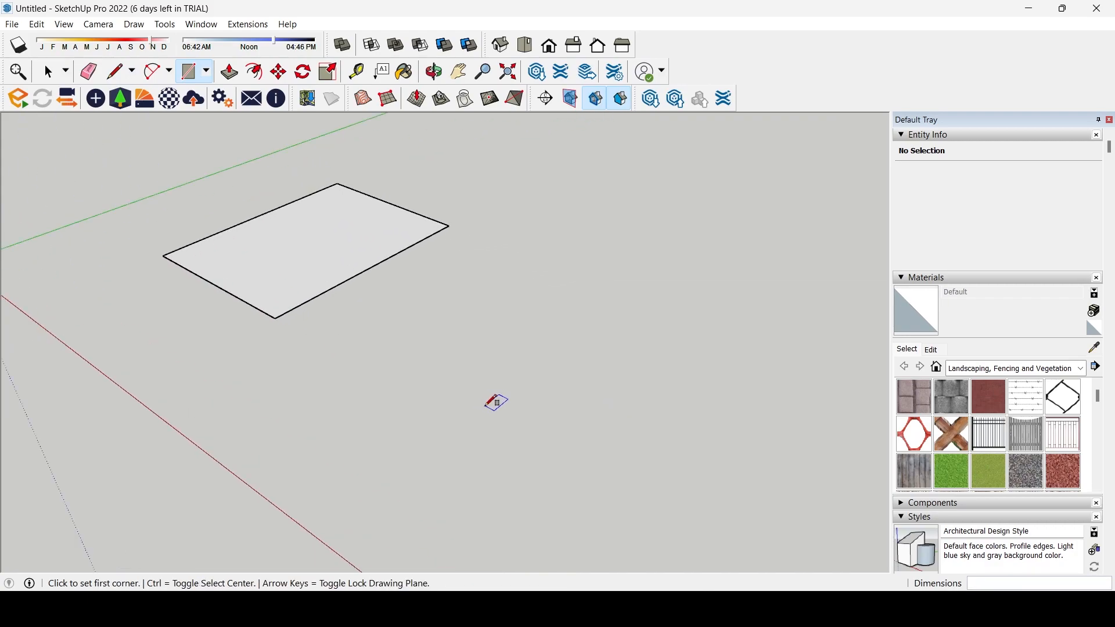
{"action": "scroll", "coordinate": [496, 401], "scroll_direction": "down", "scroll_amount": 1}
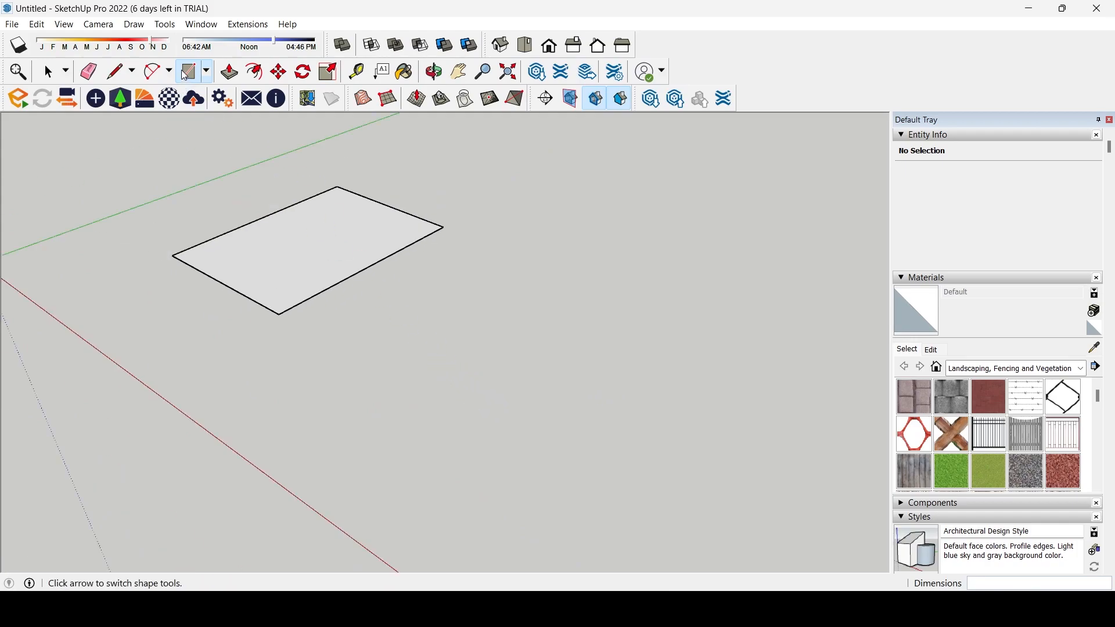
{"action": "left_click", "coordinate": [405, 384]}
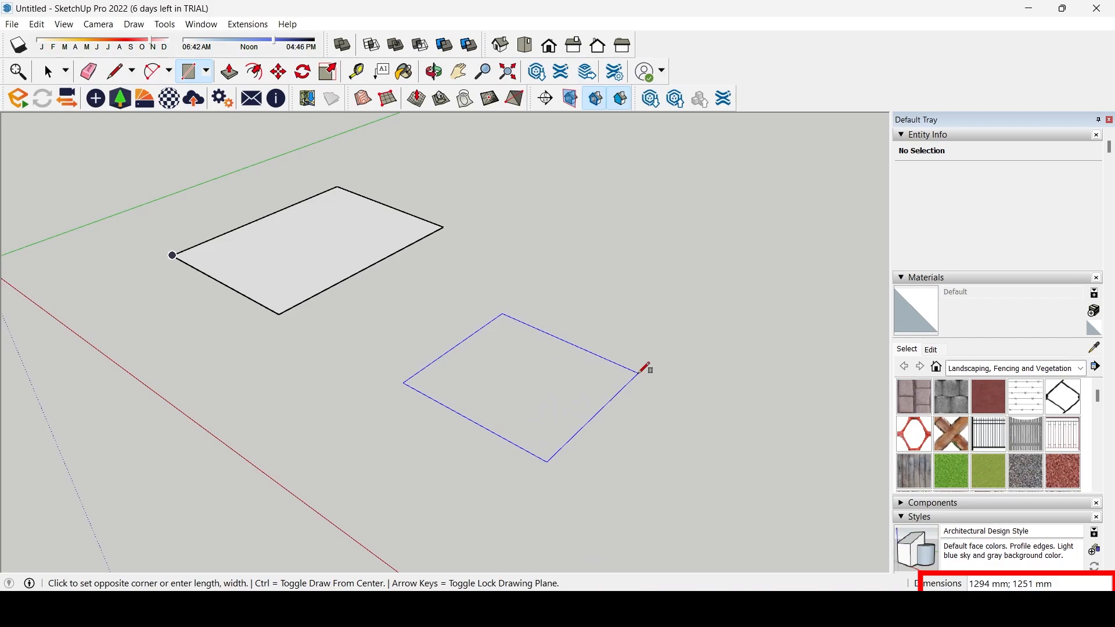
{"action": "type", "text": "1000;1000"}
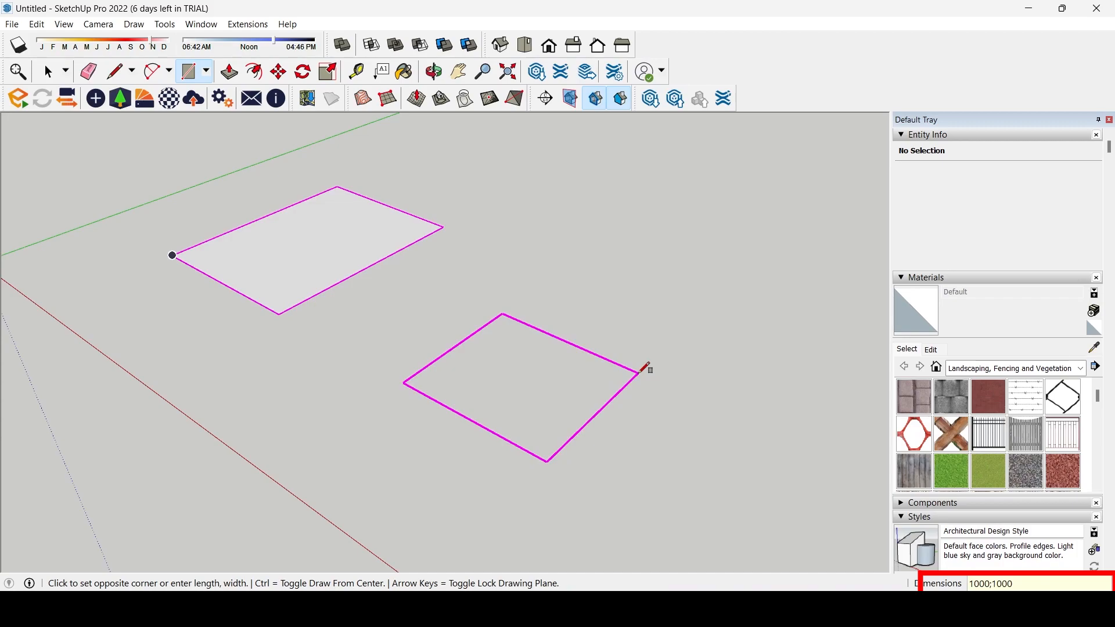
{"action": "key", "text": "Return"}
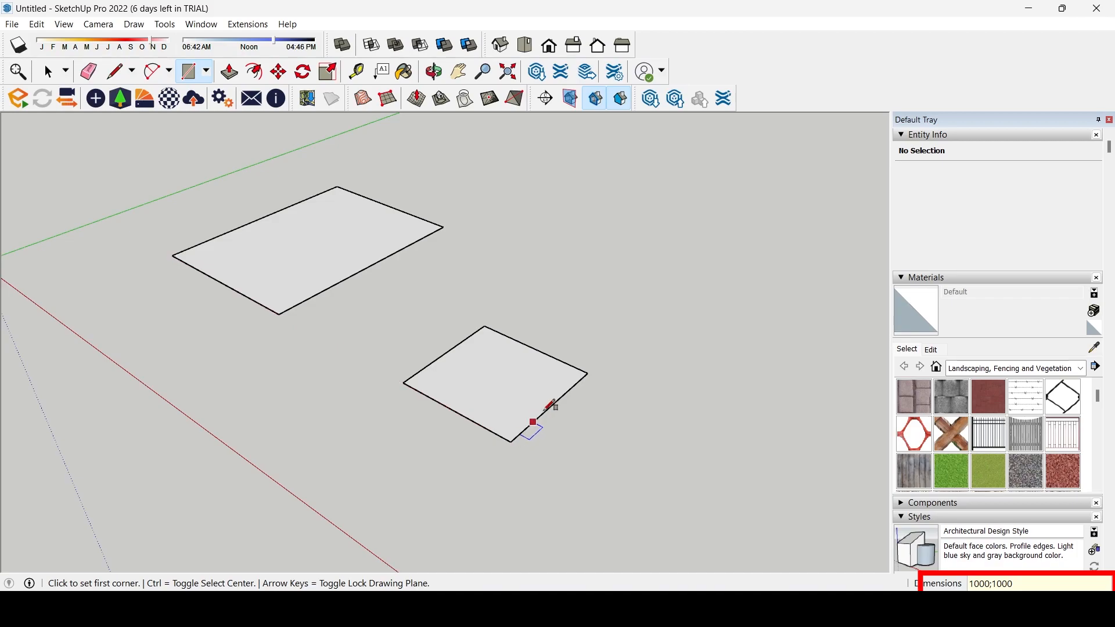
- Select the faces of both rectangles and individual edges of the square one after another to examine their entity properties
{"action": "middle_click_drag", "start_coordinate": [391, 273], "coordinate": [390, 325]}
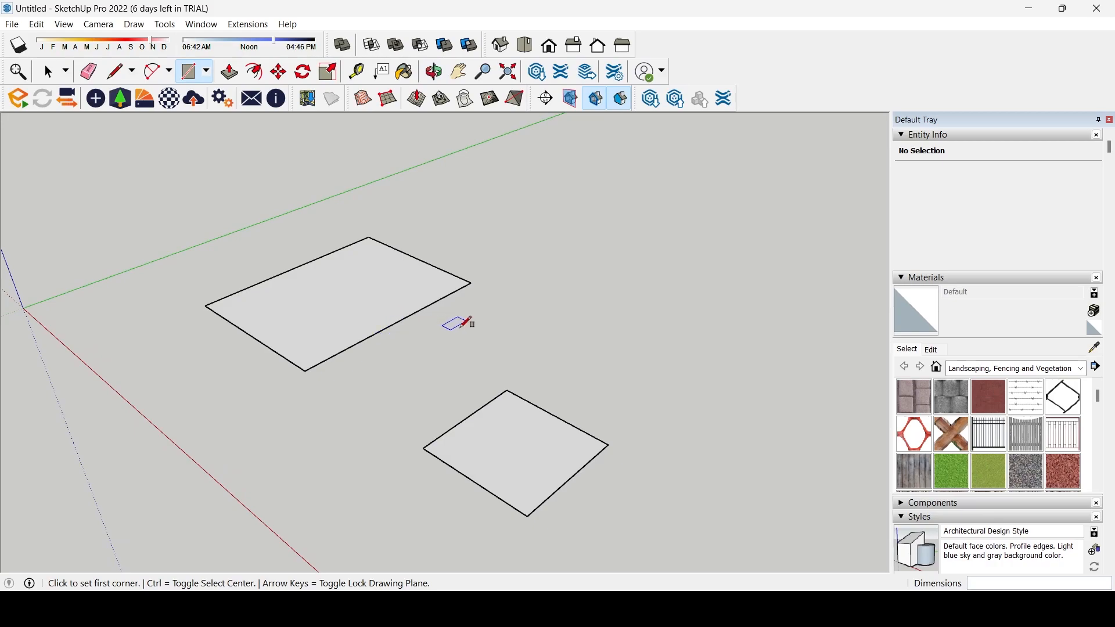
{"action": "scroll", "coordinate": [465, 324], "scroll_direction": "up", "scroll_amount": 2}
{"action": "scroll", "coordinate": [488, 331], "scroll_direction": "down", "scroll_amount": 2}
{"action": "left_click", "coordinate": [49, 71]}
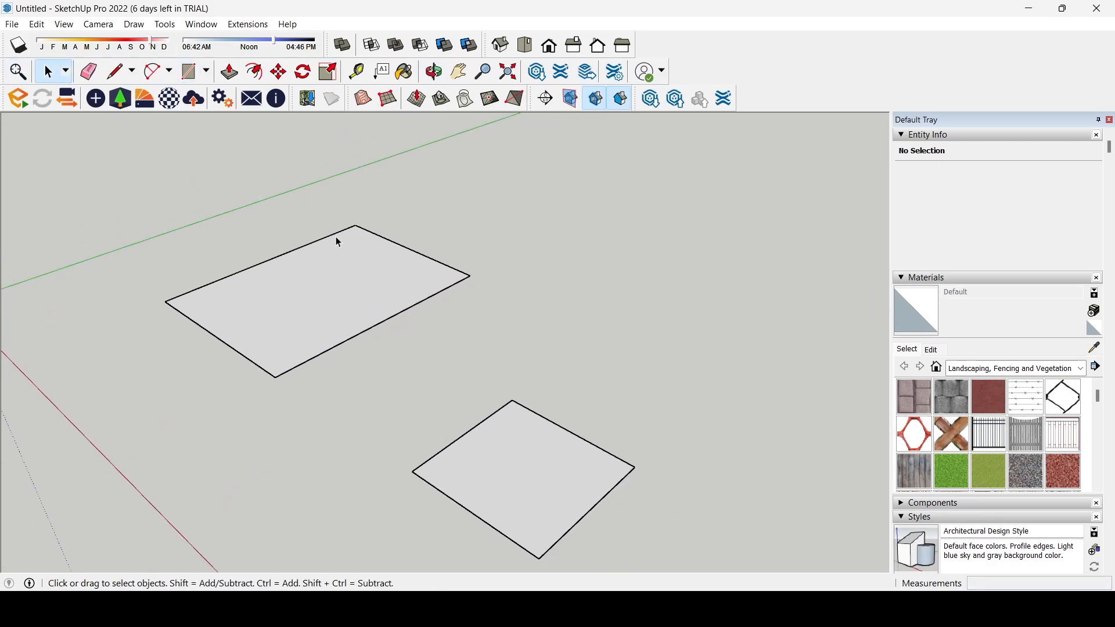
{"action": "middle_click_drag", "start_coordinate": [301, 222], "coordinate": [444, 377]}
{"action": "scroll", "coordinate": [488, 451], "scroll_direction": "up", "scroll_amount": 1}
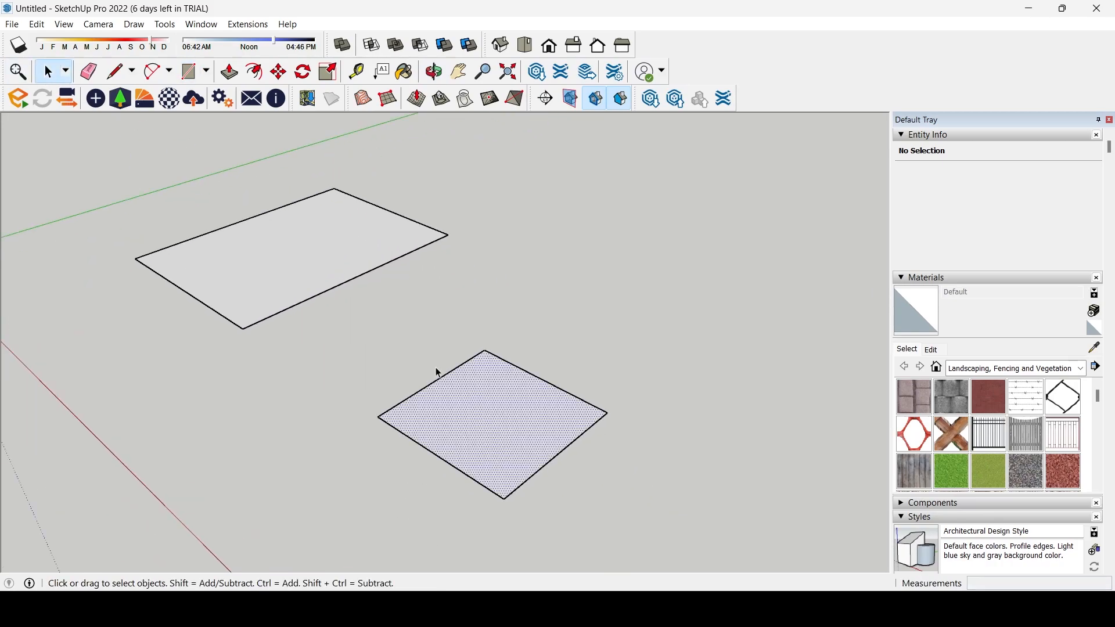
{"action": "left_click", "coordinate": [284, 272]}
{"action": "left_click", "coordinate": [534, 447]}
{"action": "left_click", "coordinate": [272, 249]}
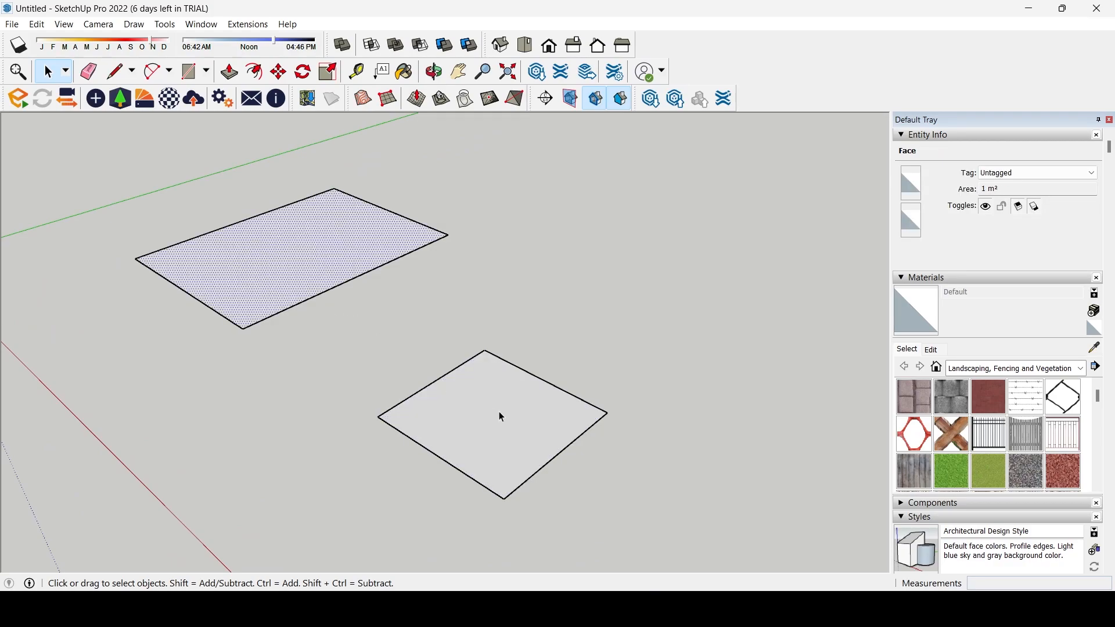
{"action": "left_click", "coordinate": [416, 448]}
{"action": "left_click", "coordinate": [420, 392]}
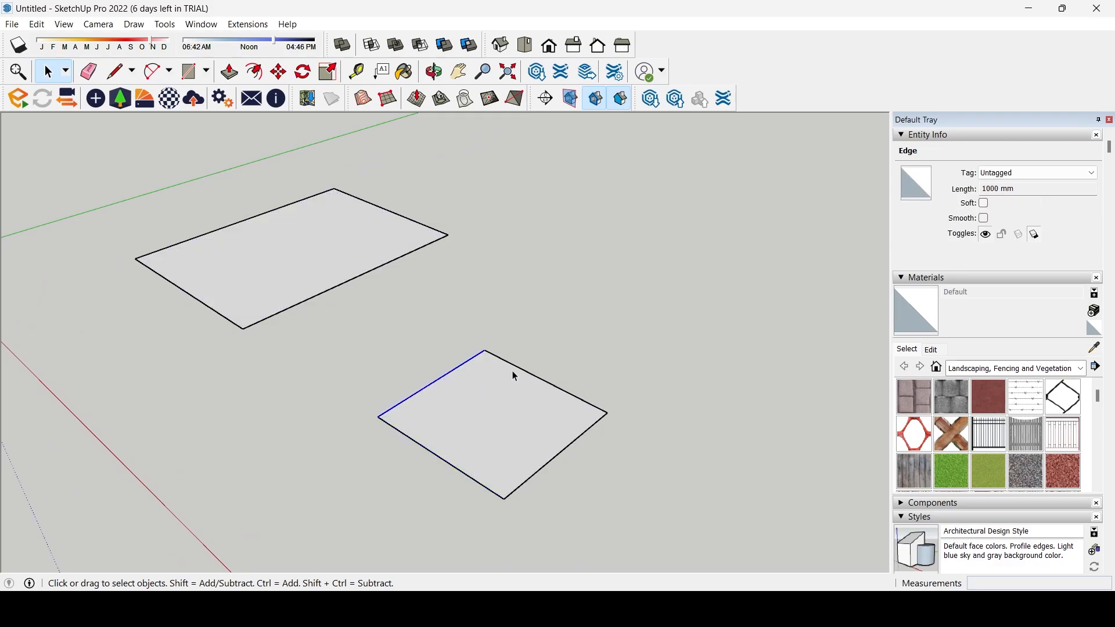
{"action": "left_click", "coordinate": [599, 468]}
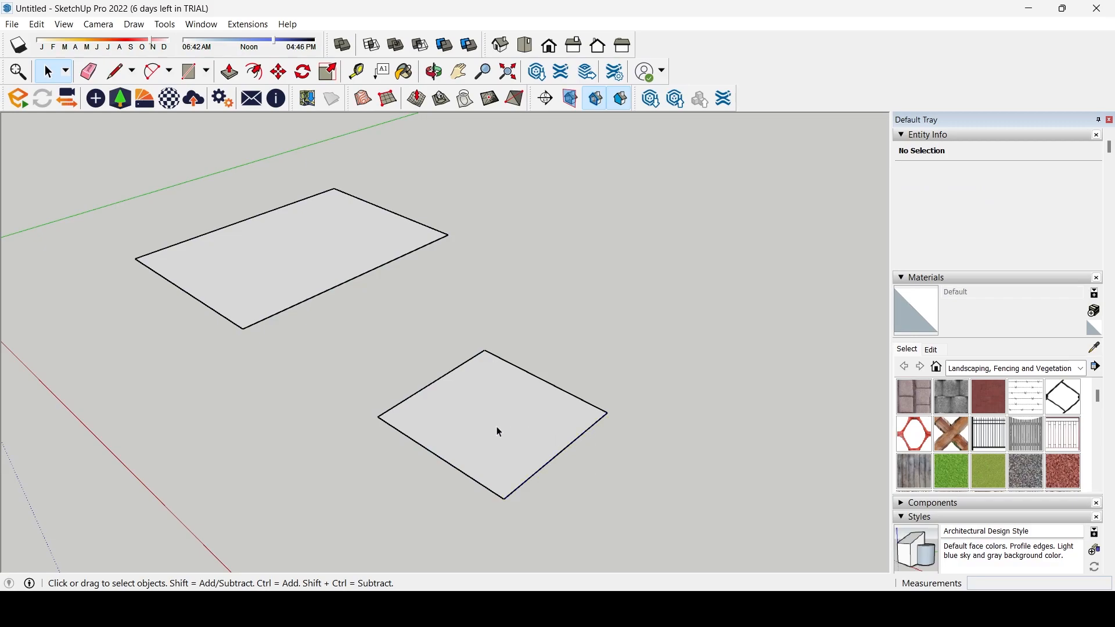
- Extrude the 1000 by 1000 mm square upward with Push/Pull to a height of 1200 mm
{"action": "left_click", "coordinate": [230, 72]}
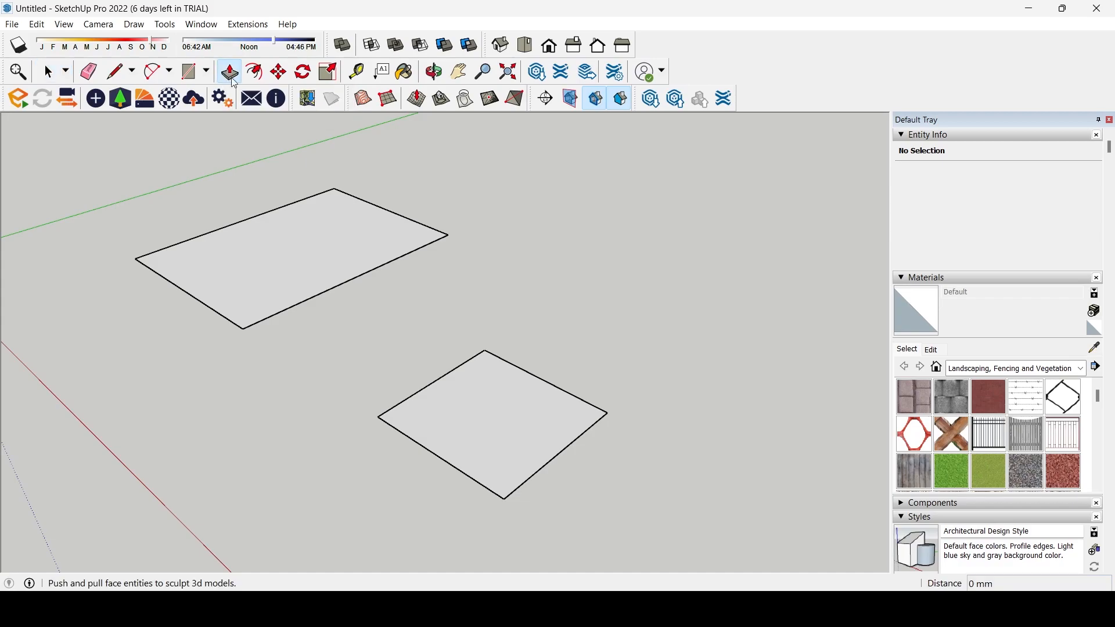
{"action": "left_click", "coordinate": [487, 419]}
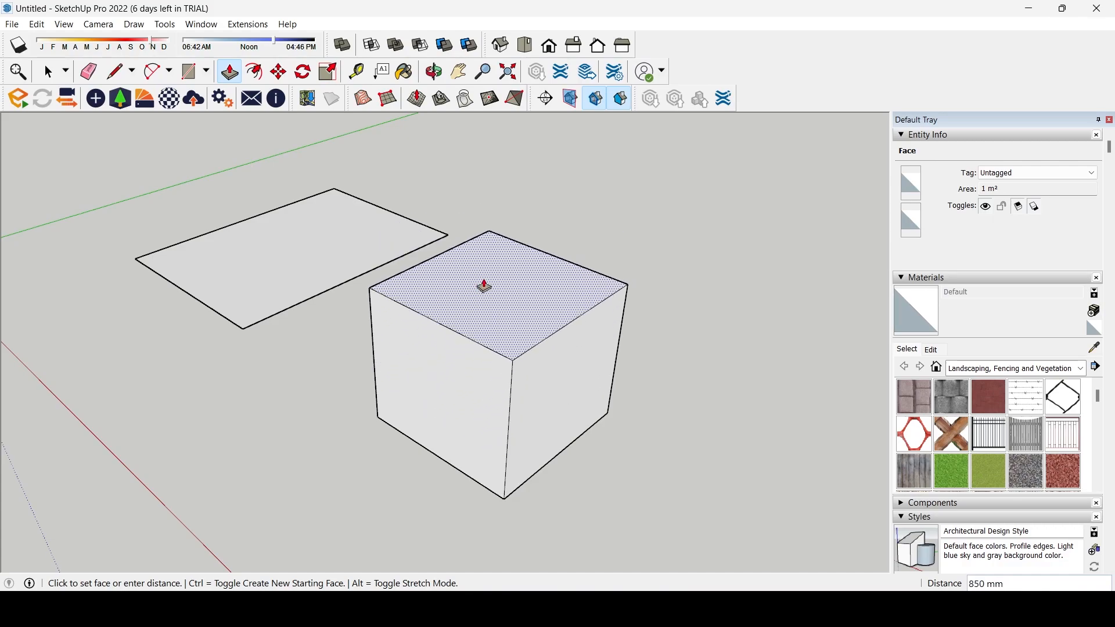
{"action": "left_click", "coordinate": [492, 212]}
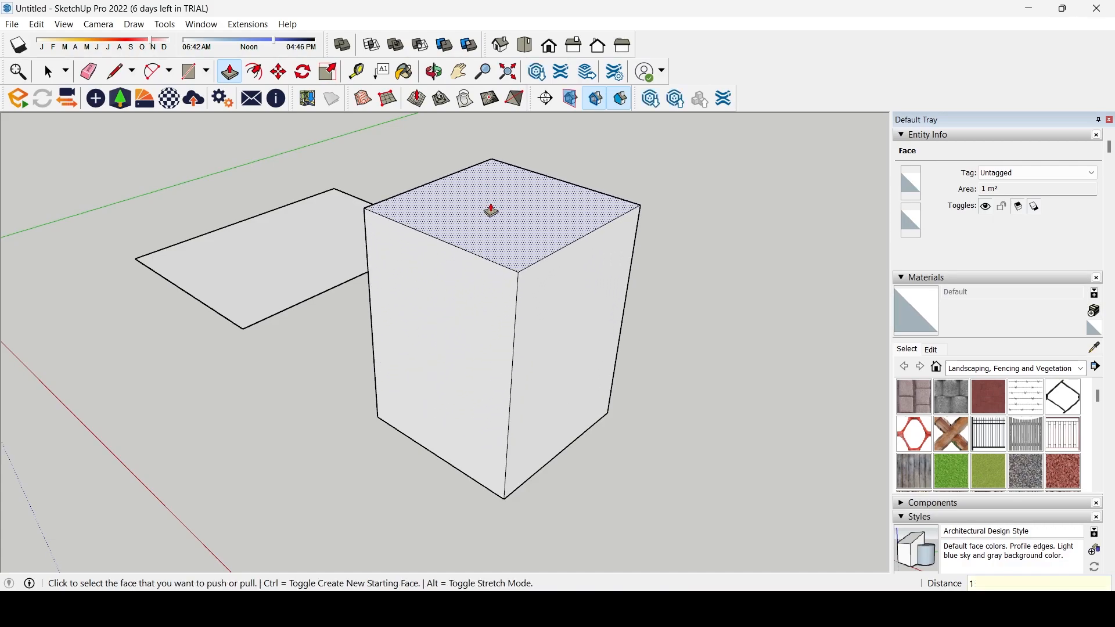
{"action": "type", "text": "1200"}
{"action": "key", "text": "Return"}
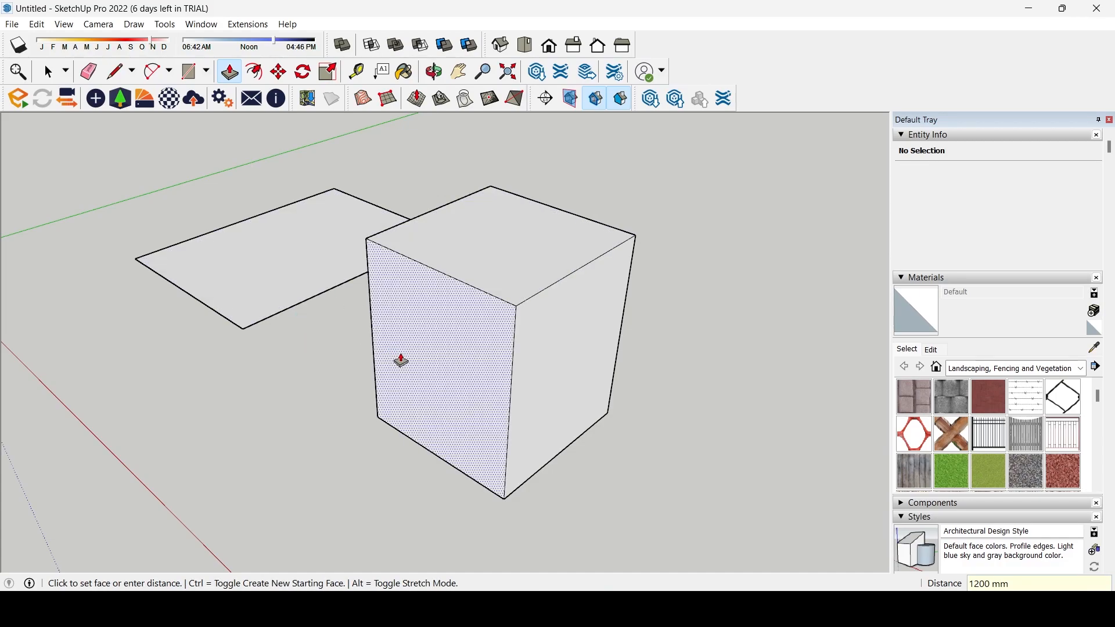
- Extrude the larger rectangle with Push/Pull to the same 1200 mm height, taking the smaller box's top corner as reference
{"action": "middle_click_drag", "start_coordinate": [370, 306], "coordinate": [408, 295]}
{"action": "left_click", "coordinate": [204, 327]}
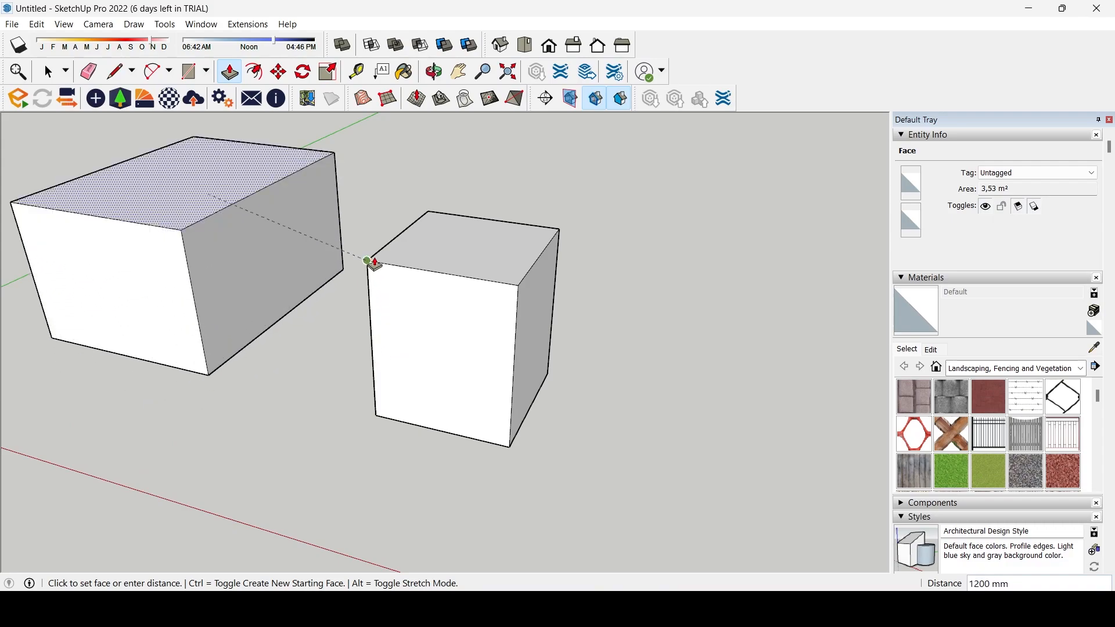
{"action": "left_click", "coordinate": [365, 266]}
- Offset the outline of the larger box's side face facing the smaller box inward by 100 mm
{"action": "middle_click_drag", "start_coordinate": [364, 267], "coordinate": [371, 353]}
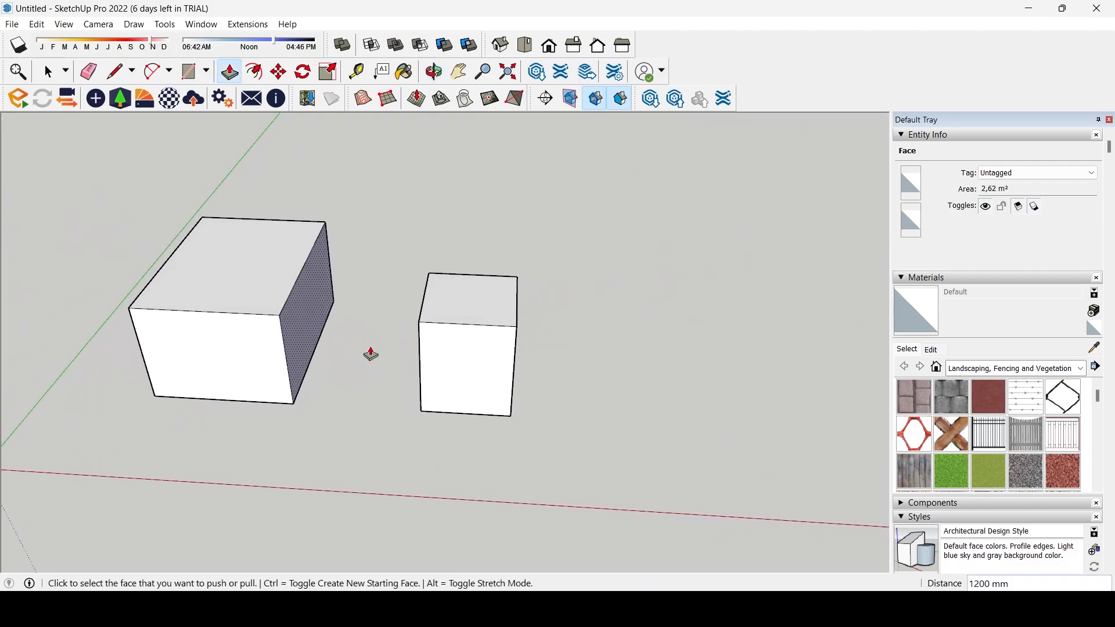
{"action": "middle_click_drag", "start_coordinate": [433, 289], "coordinate": [267, 282]}
{"action": "scroll", "coordinate": [374, 269], "scroll_direction": "up", "scroll_amount": 4}
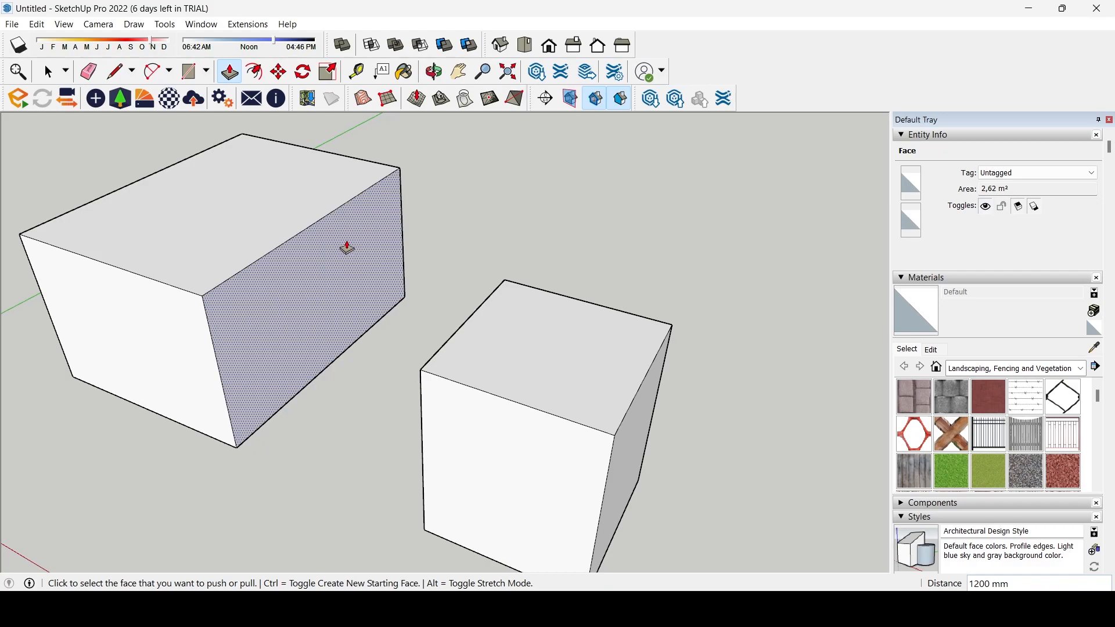
{"action": "left_click", "coordinate": [261, 70]}
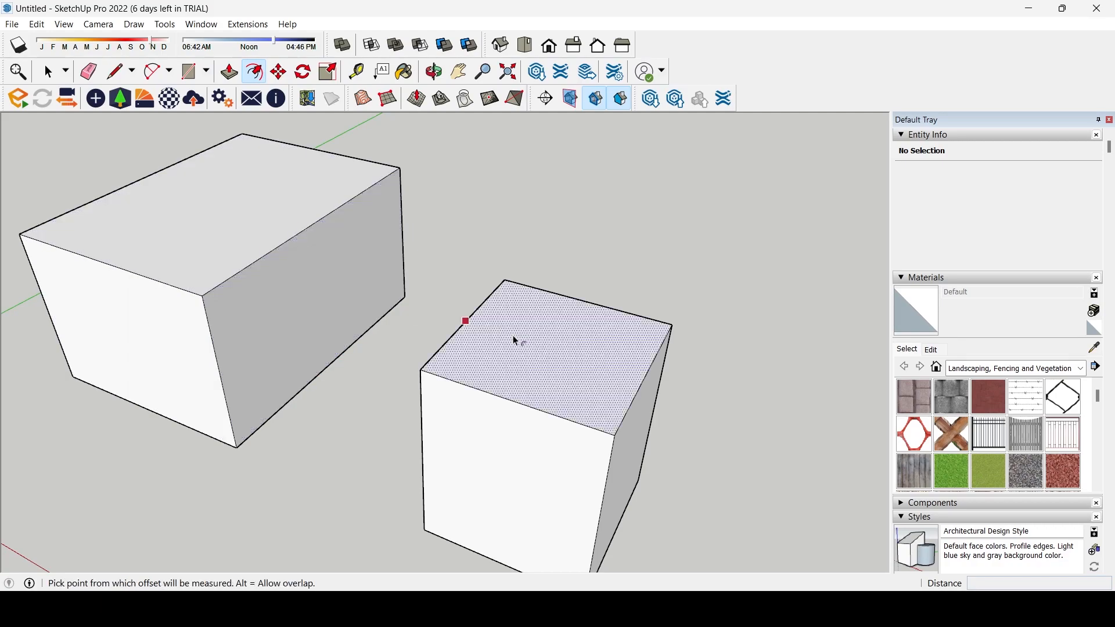
{"action": "left_click", "coordinate": [300, 329]}
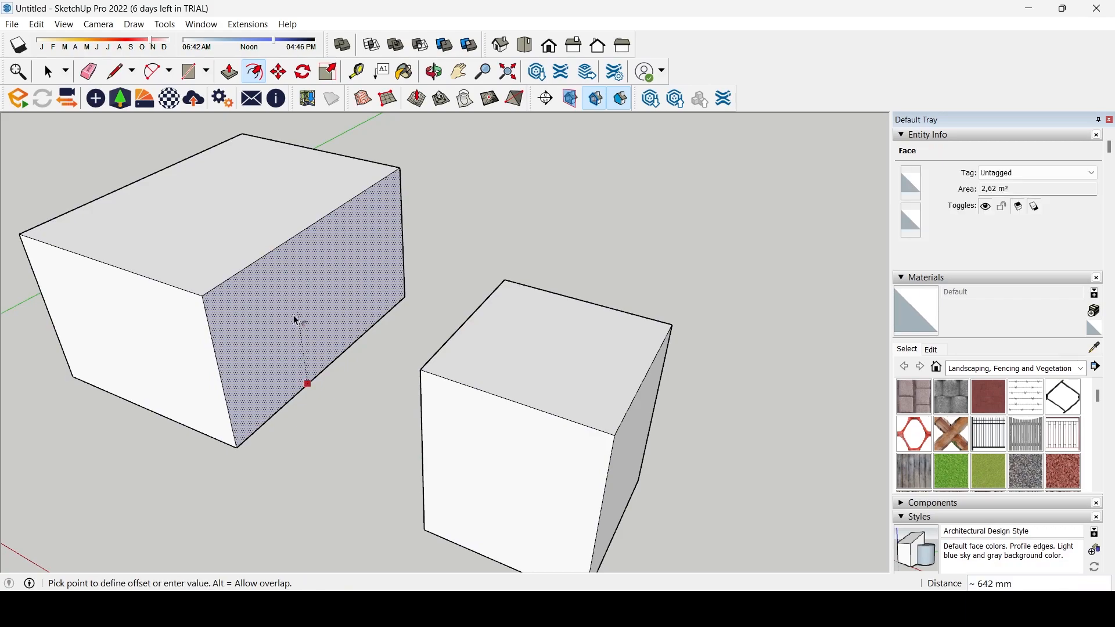
{"action": "left_click", "coordinate": [277, 402]}
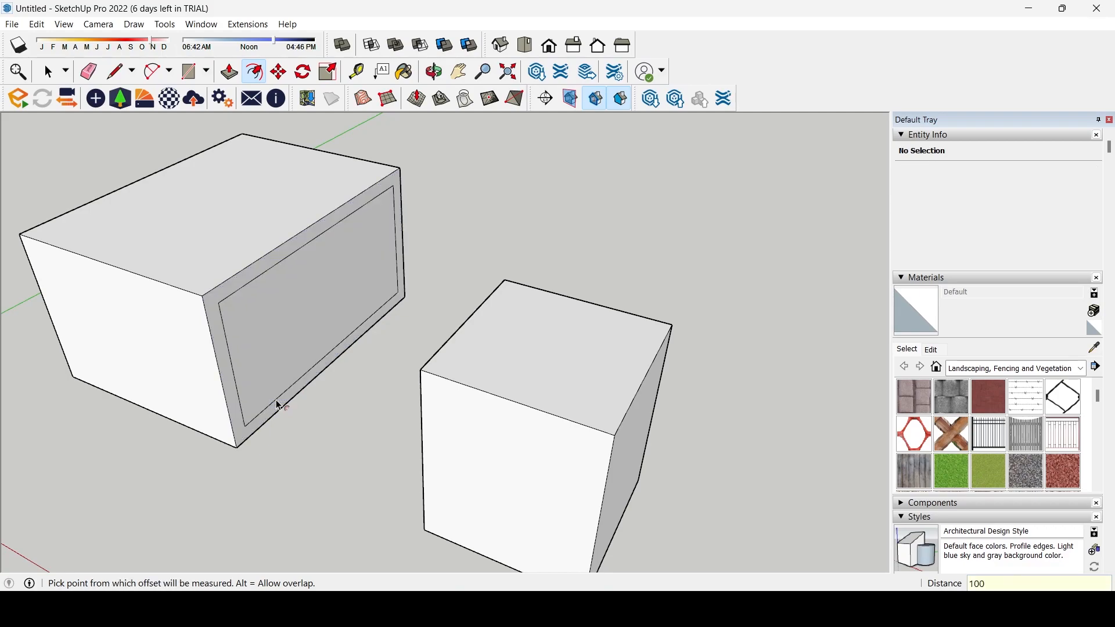
- Measure the offset distance with the Line tool, from the inner outline's upper corner to the side face's vertical edge
{"action": "left_click", "coordinate": [121, 77]}
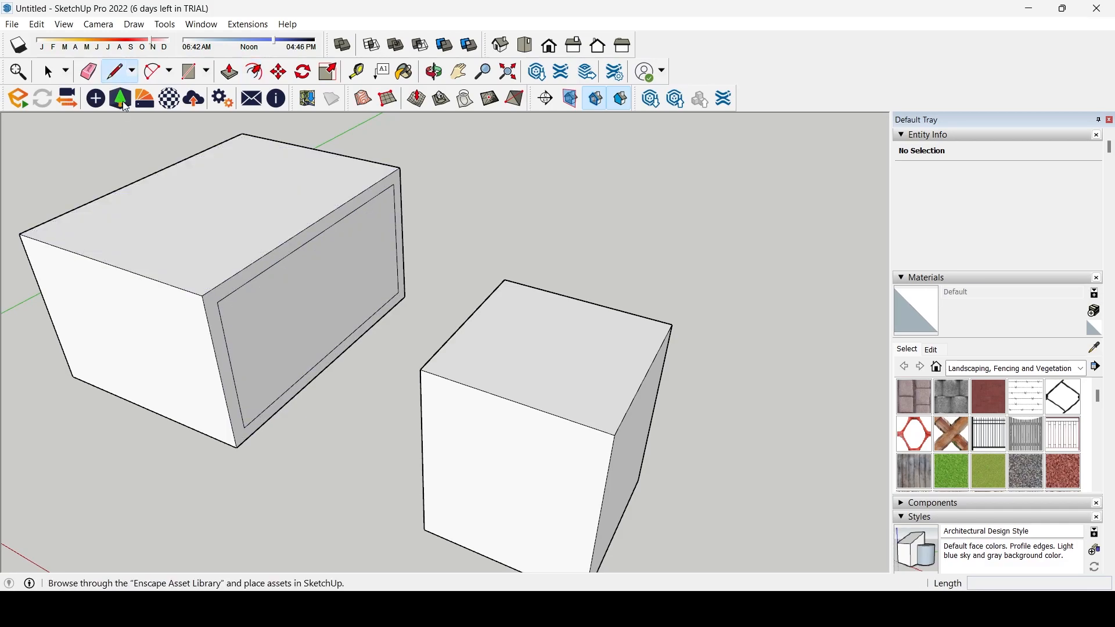
{"action": "left_click", "coordinate": [218, 302]}
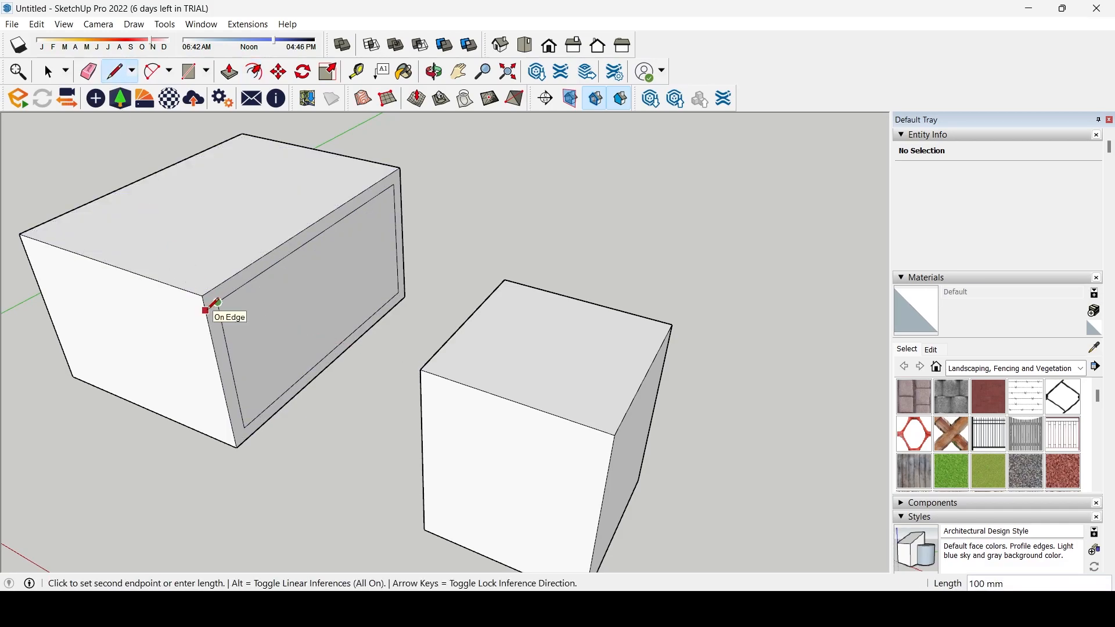
{"action": "left_click", "coordinate": [206, 310]}
- Select the inner panel and the surrounding frame of the offset side face separately to examine them as individual faces
{"action": "middle_click_drag", "start_coordinate": [295, 320], "coordinate": [298, 293]}
{"action": "scroll", "coordinate": [238, 312], "scroll_direction": "up", "scroll_amount": 3}
{"action": "left_click", "coordinate": [49, 72]}
{"action": "scroll", "coordinate": [182, 289], "scroll_direction": "down", "scroll_amount": 2}
{"action": "scroll", "coordinate": [250, 332], "scroll_direction": "up", "scroll_amount": 2}
{"action": "left_click", "coordinate": [313, 306]}
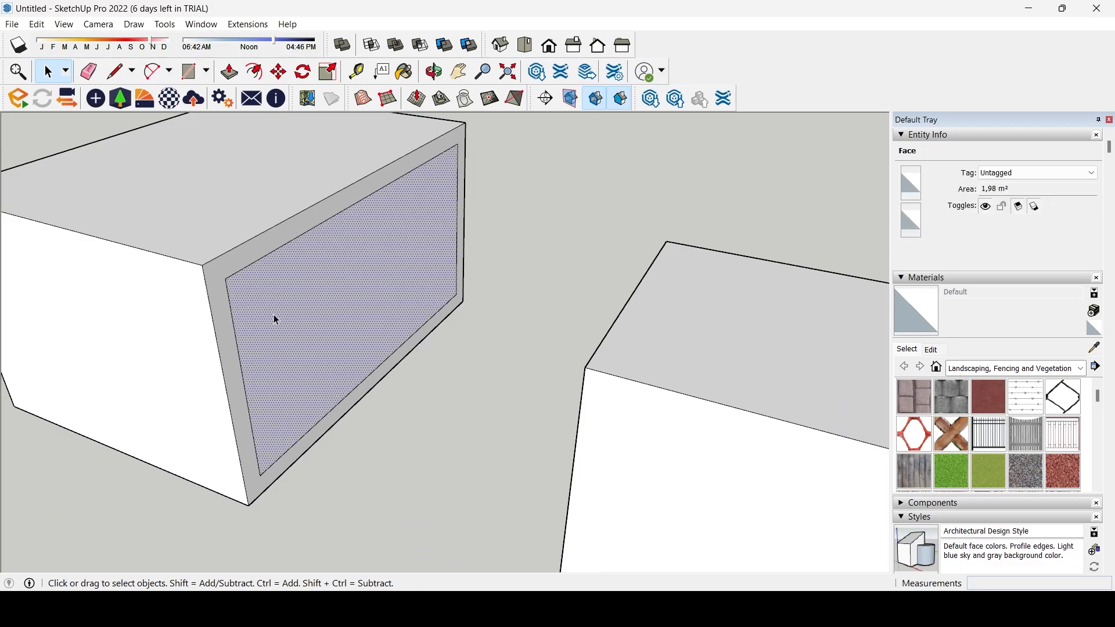
{"action": "scroll", "coordinate": [280, 317], "scroll_direction": "up", "scroll_amount": 2}
{"action": "scroll", "coordinate": [267, 356], "scroll_direction": "down", "scroll_amount": 1}
{"action": "left_click", "coordinate": [205, 284]}
{"action": "left_click", "coordinate": [441, 348]}
{"action": "scroll", "coordinate": [441, 348], "scroll_direction": "down", "scroll_amount": 2}
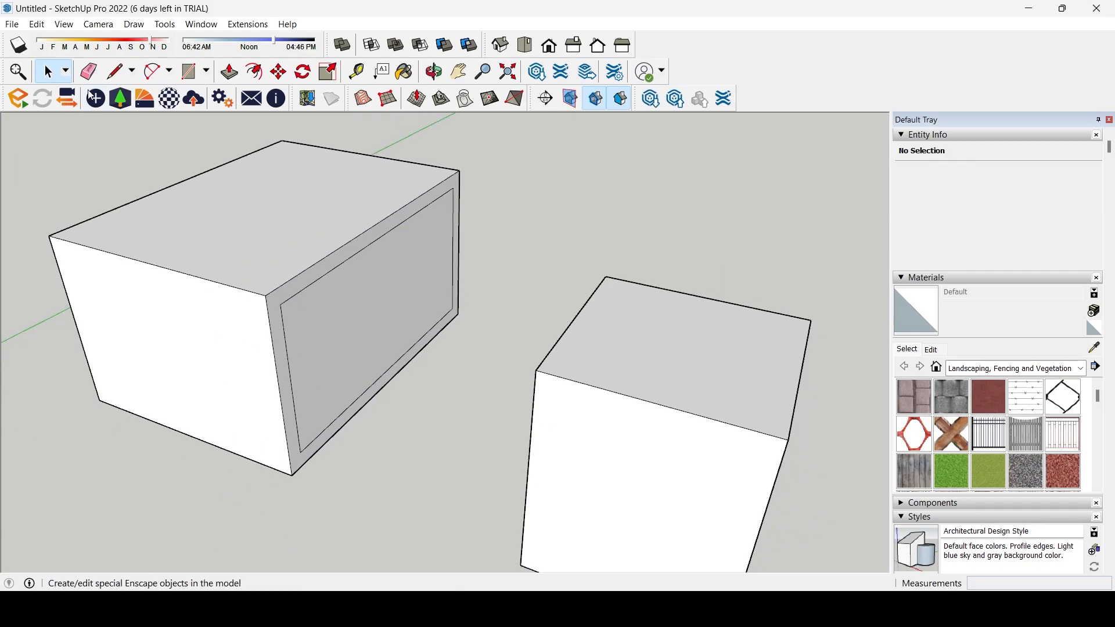
- Divide the larger box's front face with a vertical line from the bottom edge's midpoint to the top edge's midpoint
{"action": "left_click", "coordinate": [115, 72]}
{"action": "left_click", "coordinate": [190, 434]}
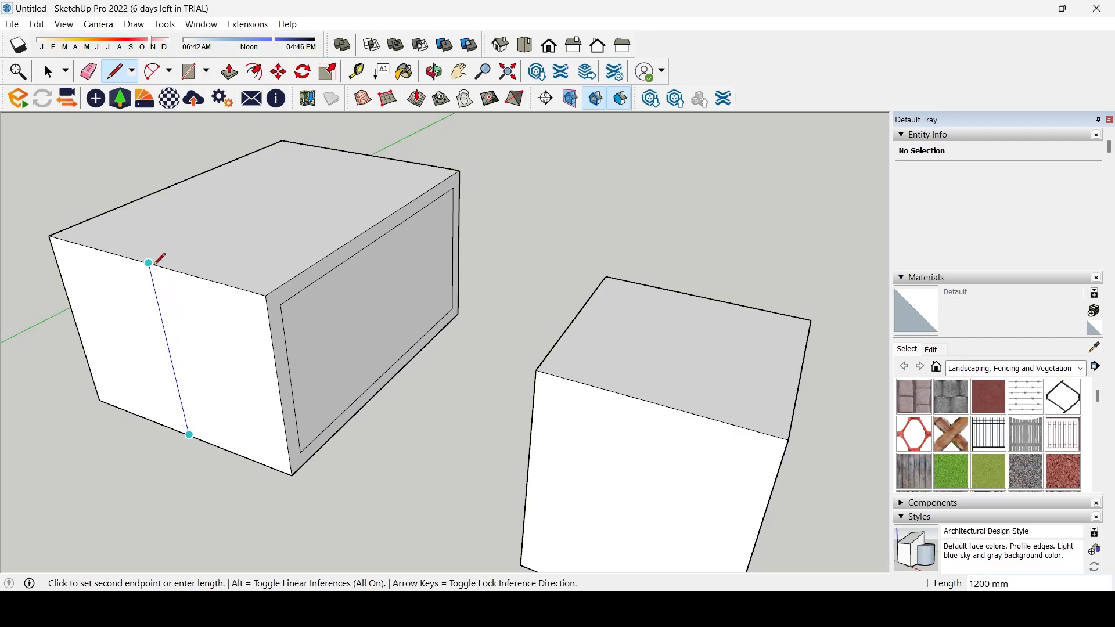
{"action": "left_click", "coordinate": [149, 263]}
- Select the two halves of the divided front face alternately to examine them as separate faces
{"action": "left_click", "coordinate": [49, 71]}
{"action": "left_click", "coordinate": [209, 343]}
{"action": "left_click", "coordinate": [100, 330]}
{"action": "left_click", "coordinate": [230, 352]}
{"action": "left_click", "coordinate": [130, 331]}
{"action": "left_click", "coordinate": [244, 342]}
{"action": "left_click", "coordinate": [385, 466]}
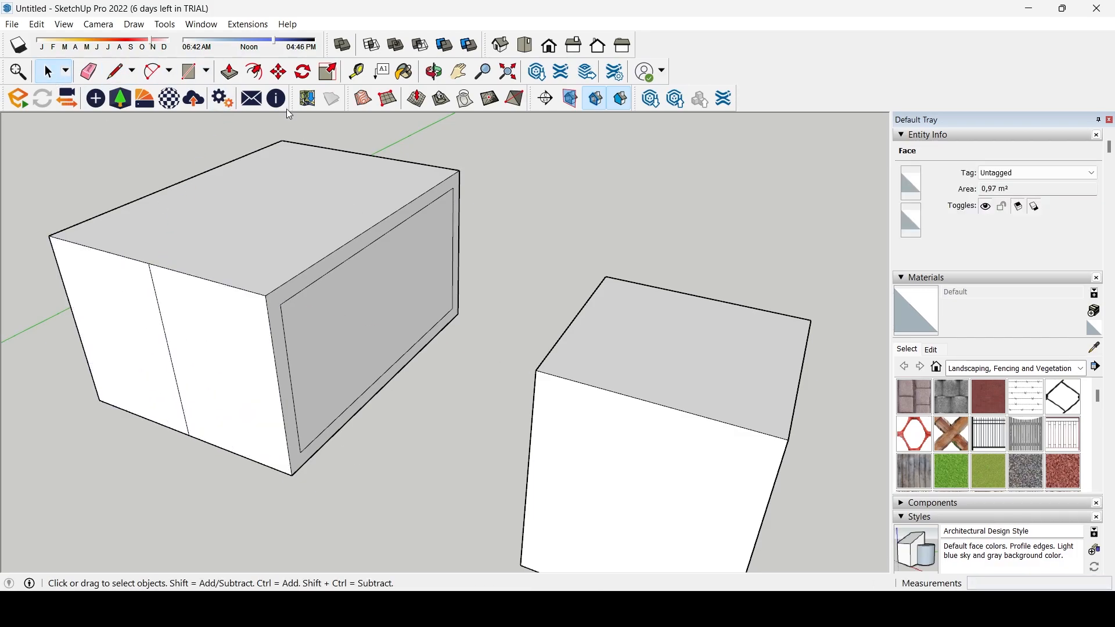
- Push the offset inner panel through the full width of the larger box to make a through opening
{"action": "left_click", "coordinate": [229, 72]}
{"action": "left_click", "coordinate": [379, 323]}
{"action": "middle_click_drag", "start_coordinate": [385, 341], "coordinate": [333, 306]}
{"action": "middle_click_drag", "start_coordinate": [336, 346], "coordinate": [527, 302]}
{"action": "middle_click_drag", "start_coordinate": [279, 323], "coordinate": [522, 237]}
{"action": "left_click", "coordinate": [275, 453]}
- Draw a trial line on the opened far side of the larger box and undo it
{"action": "middle_click_drag", "start_coordinate": [684, 421], "coordinate": [192, 302]}
{"action": "key", "text": "l"}
{"action": "left_click", "coordinate": [187, 243]}
{"action": "left_click", "coordinate": [194, 449]}
{"action": "middle_click_drag", "start_coordinate": [476, 319], "coordinate": [227, 334]}
{"action": "key", "text": "ctrl+z"}
- Select all geometry of the hollow box and try moving it by its lower front corner
{"action": "middle_click_drag", "start_coordinate": [585, 269], "coordinate": [244, 174]}
{"action": "scroll", "coordinate": [350, 221], "scroll_direction": "down", "scroll_amount": 3}
{"action": "middle_click_drag", "start_coordinate": [290, 262], "coordinate": [356, 242]}
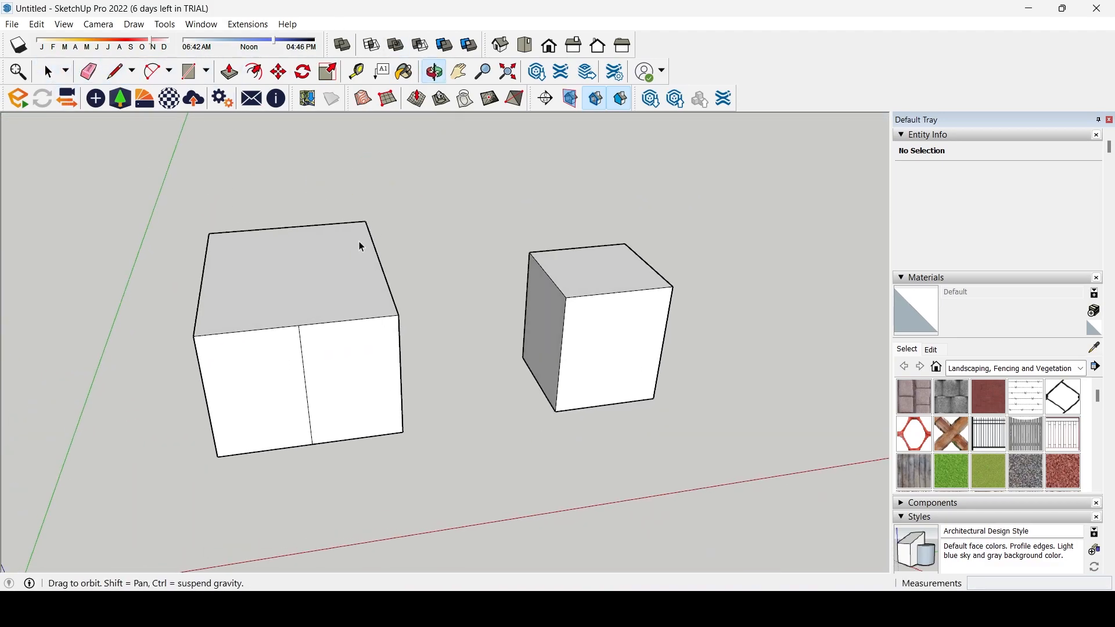
{"action": "triple_click", "coordinate": [272, 240]}
{"action": "middle_click_drag", "start_coordinate": [272, 239], "coordinate": [315, 284]}
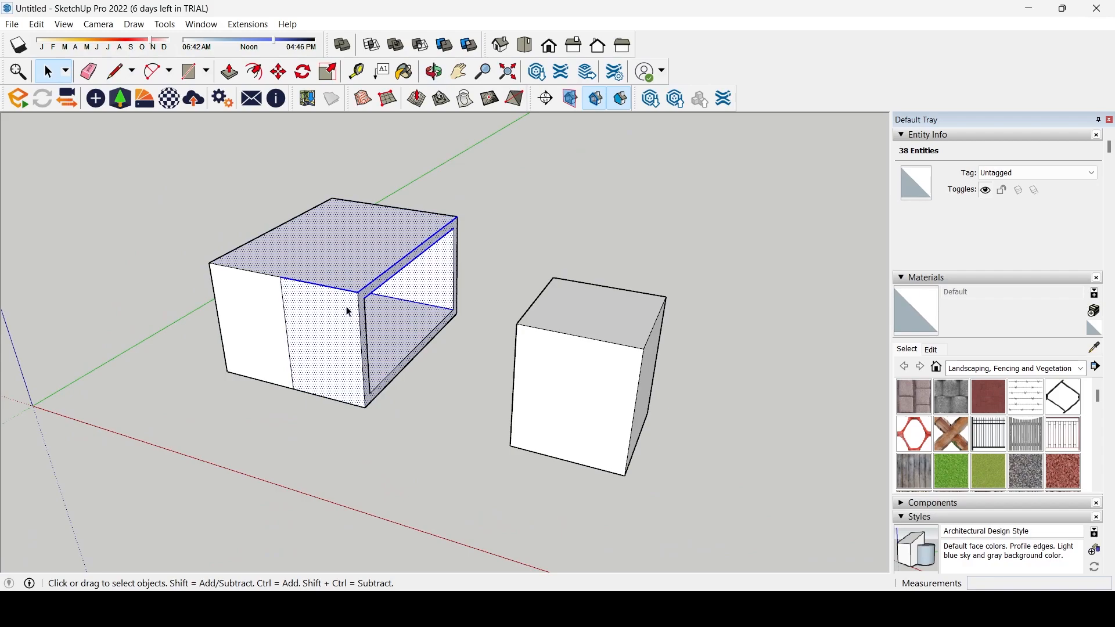
{"action": "left_click_drag", "start_coordinate": [161, 177], "coordinate": [160, 177]}
{"action": "key", "text": "m"}
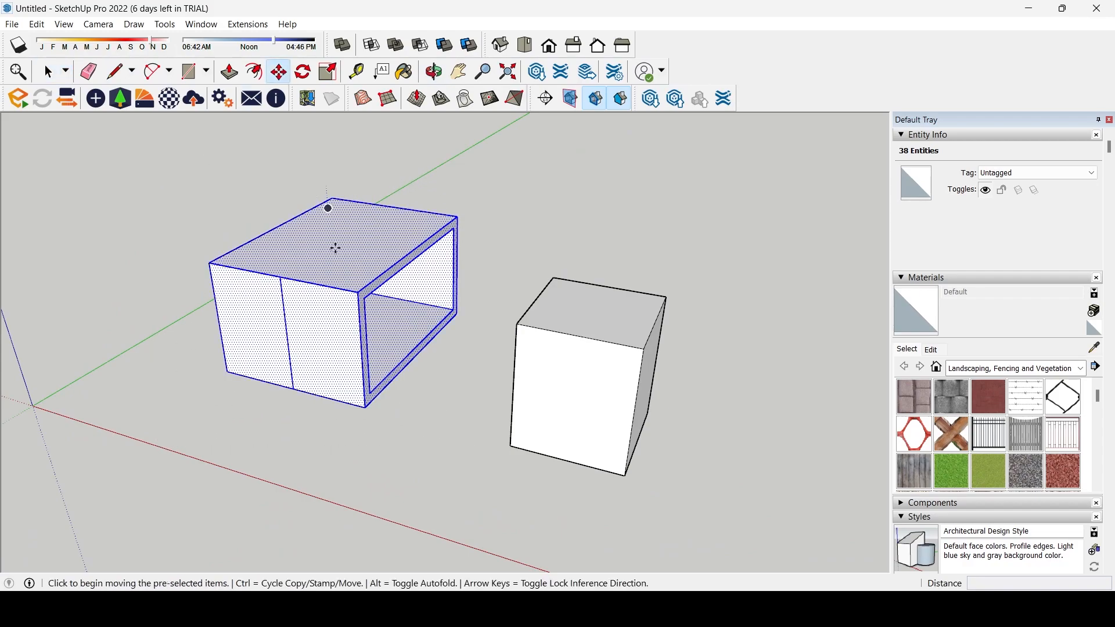
{"action": "left_click", "coordinate": [366, 407]}
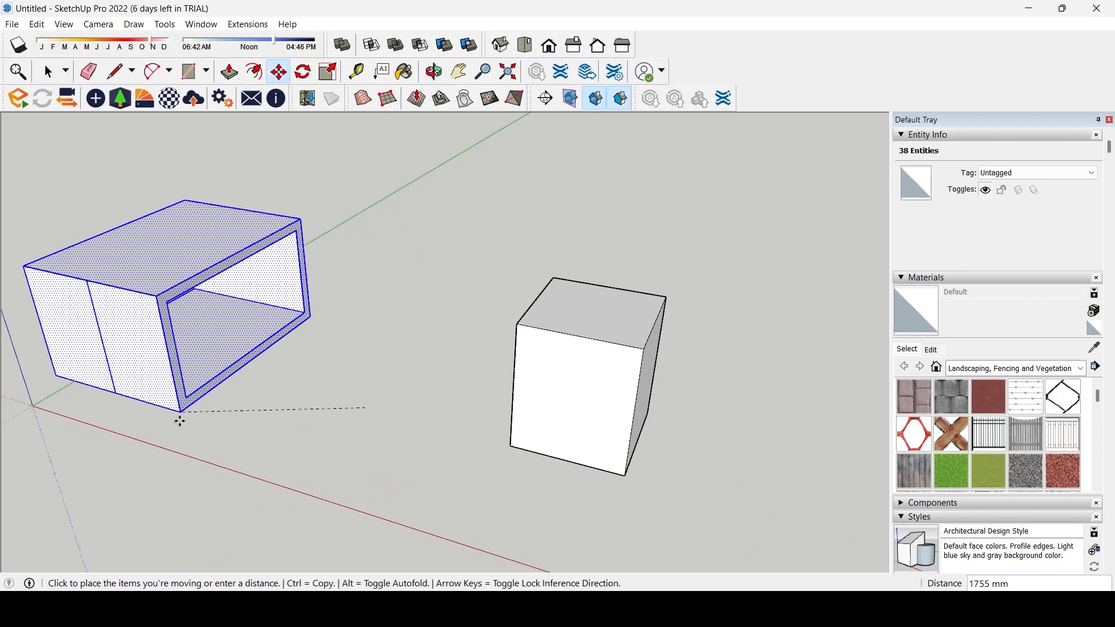
{"action": "key", "text": "Escape"}
- Try rotating the selected hollow box horizontally about its upper front corner, aligned with the front top edge
{"action": "left_click", "coordinate": [303, 71]}
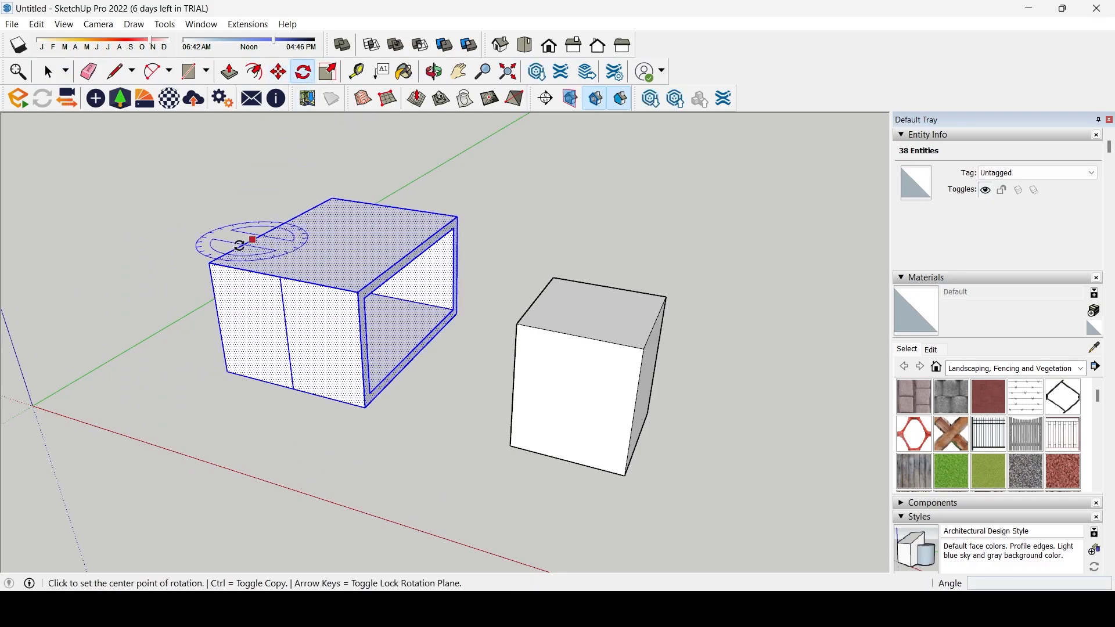
{"action": "left_click", "coordinate": [211, 263]}
{"action": "left_click", "coordinate": [352, 292]}
{"action": "key", "text": "Escape"}
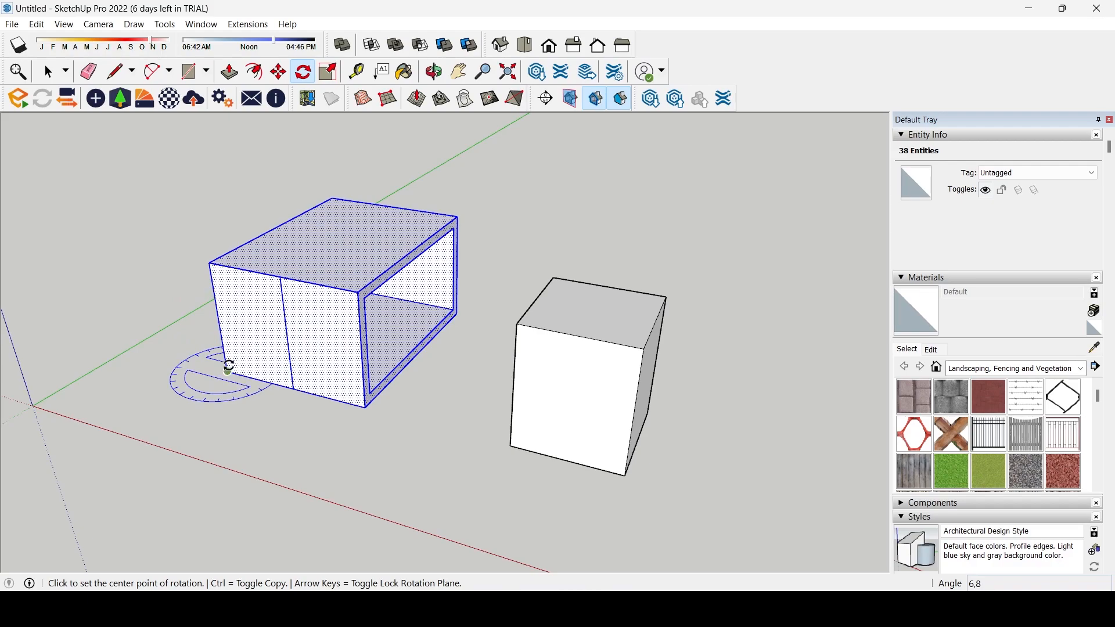
- Cycle the rotation plane through the axes and try rotating the hollow box around the green axis at its lower front corner
{"action": "key", "text": "Left"}
{"action": "key", "text": "Right"}
{"action": "key", "text": "Left"}
{"action": "key", "text": "Right"}
{"action": "key", "text": "Up"}
{"action": "key", "text": "Left"}
{"action": "key", "text": "Right"}
{"action": "key", "text": "Left"}
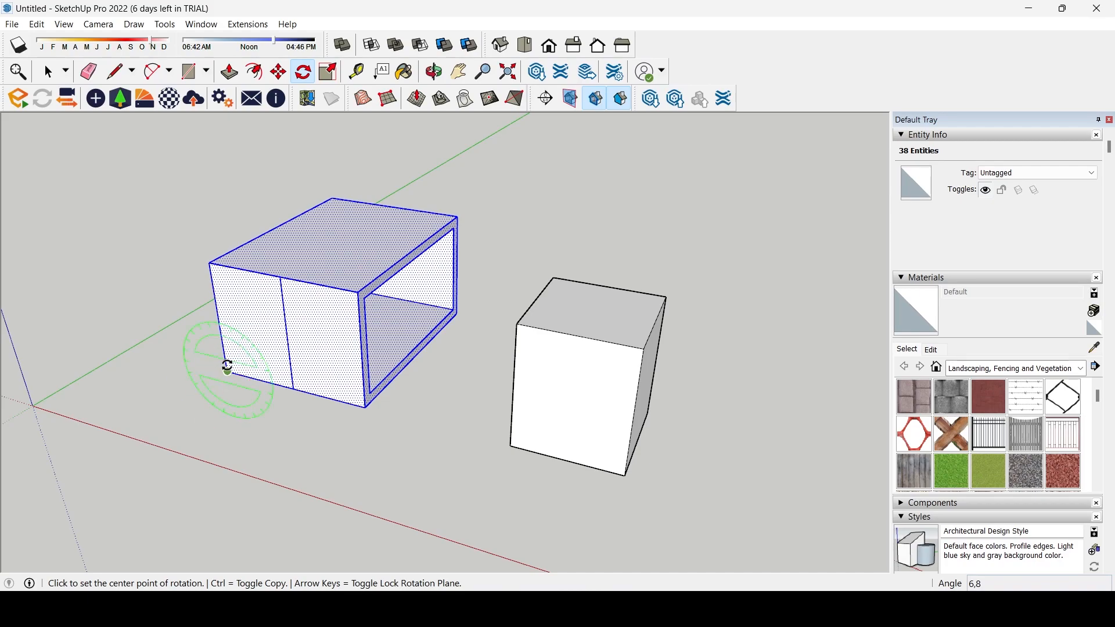
{"action": "left_click", "coordinate": [228, 371]}
{"action": "left_click", "coordinate": [366, 408]}
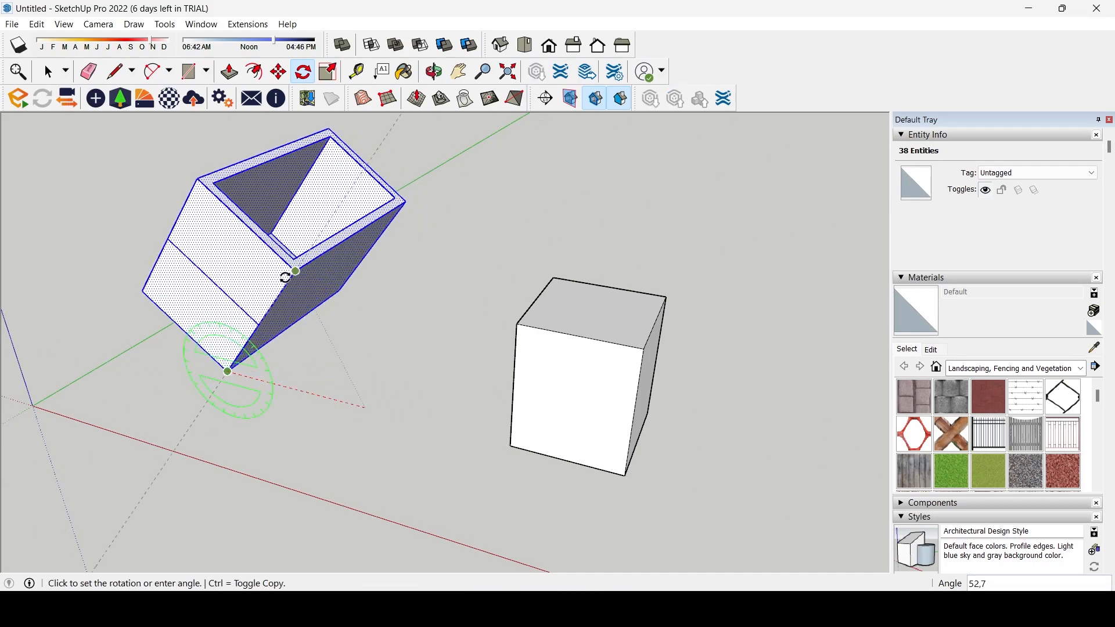
{"action": "key", "text": "Escape"}
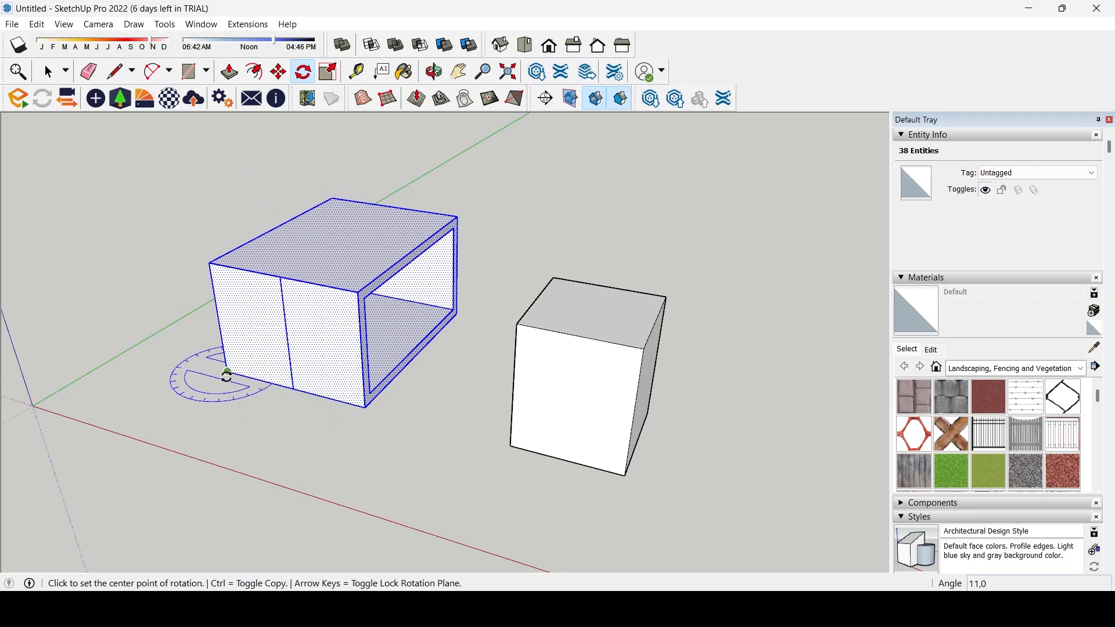
- Try the rotation around the green axis again, using the front bottom edge as the reference direction
{"action": "key", "text": "Left"}
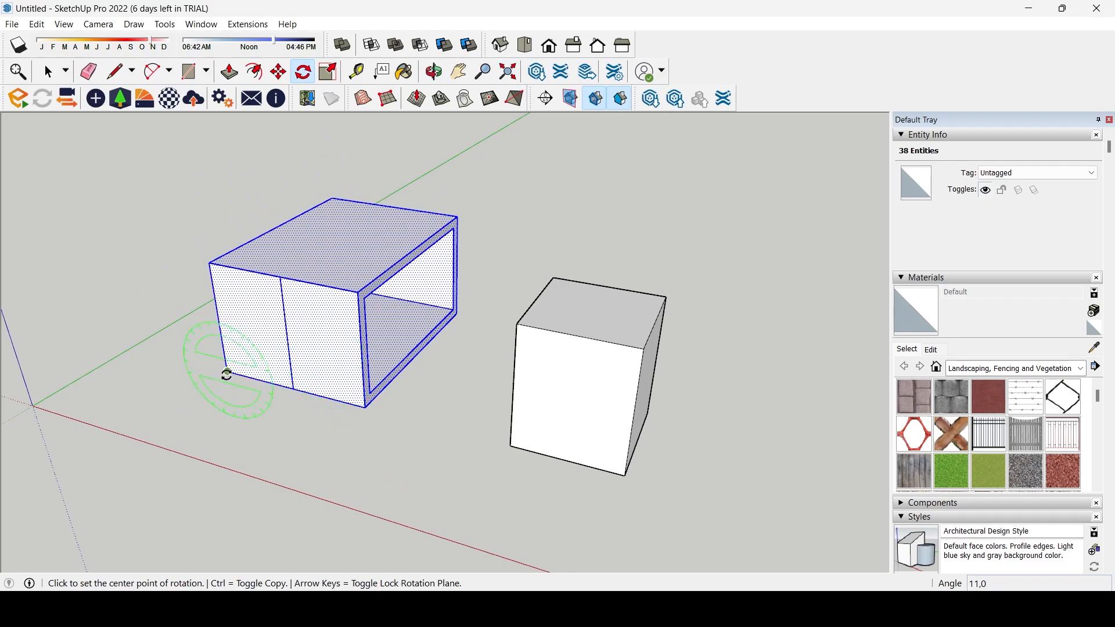
{"action": "left_click", "coordinate": [226, 374]}
{"action": "left_click", "coordinate": [362, 406]}
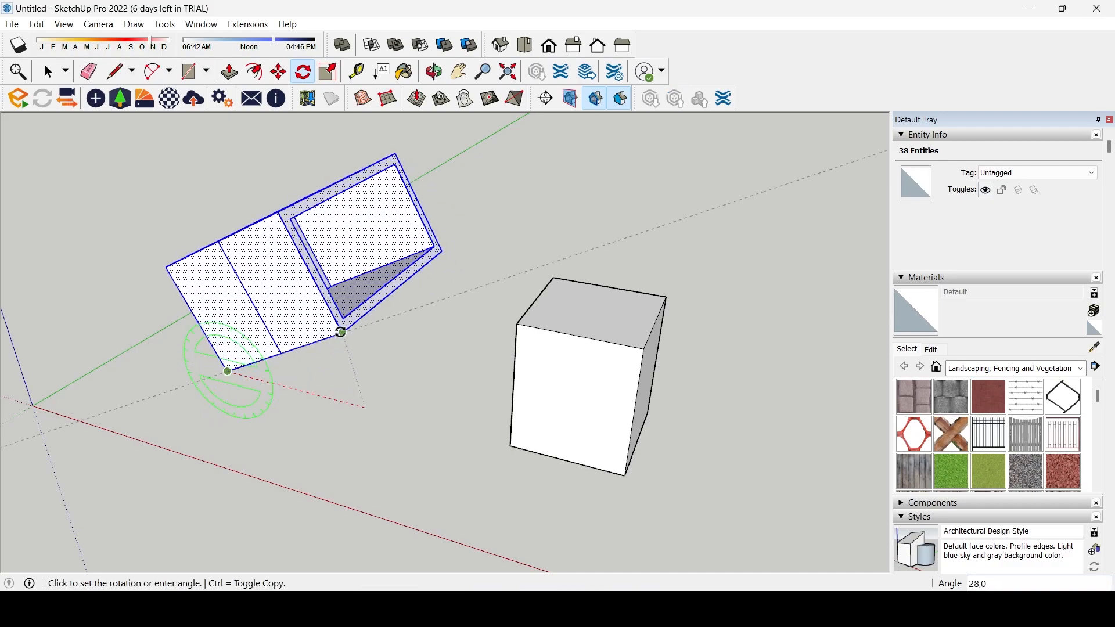
{"action": "key", "text": "Escape"}
{"action": "scroll", "coordinate": [338, 332], "scroll_direction": "down", "scroll_amount": 2}
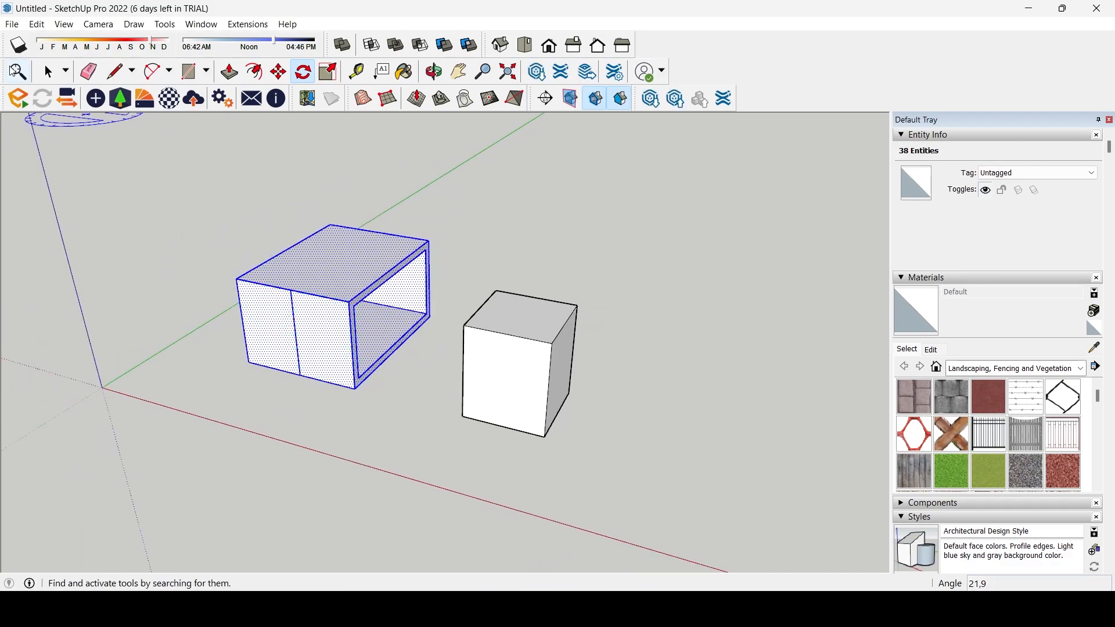
- Select a single face of the hollow box, then parts of its geometry with partial crossing selection windows
{"action": "left_click", "coordinate": [50, 71]}
{"action": "scroll", "coordinate": [299, 296], "scroll_direction": "up", "scroll_amount": 4}
{"action": "middle_click_drag", "start_coordinate": [299, 297], "coordinate": [360, 400]}
{"action": "scroll", "coordinate": [371, 306], "scroll_direction": "down", "scroll_amount": 2}
{"action": "left_click", "coordinate": [309, 375]}
{"action": "left_click_drag", "start_coordinate": [494, 495], "coordinate": [373, 356]}
{"action": "middle_click_drag", "start_coordinate": [373, 356], "coordinate": [447, 337]}
{"action": "middle_click_drag", "start_coordinate": [422, 378], "coordinate": [477, 460]}
{"action": "left_click_drag", "start_coordinate": [477, 460], "coordinate": [446, 430]}
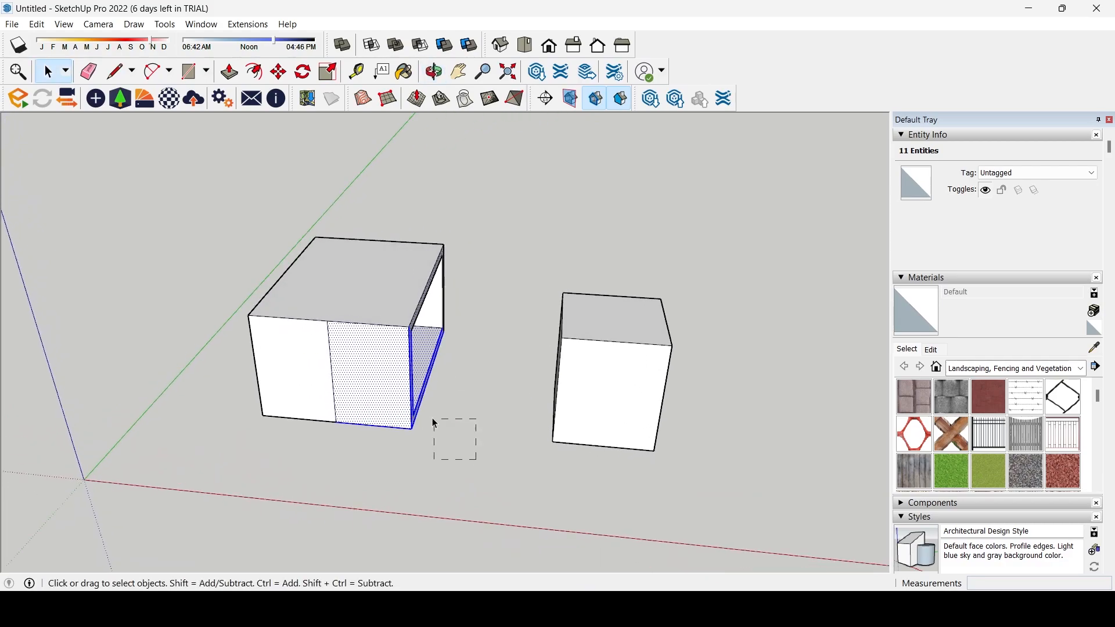
- Select all geometry of the hollow box with a crossing window, make it a group, and select the group
{"action": "middle_click_drag", "start_coordinate": [383, 398], "coordinate": [334, 378]}
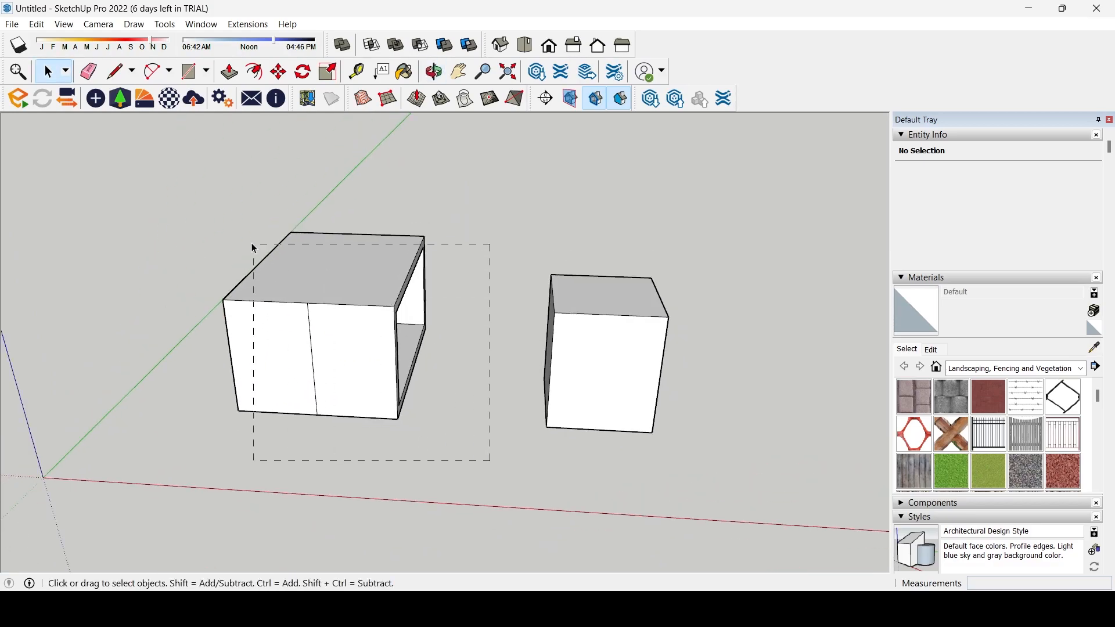
{"action": "left_click_drag", "start_coordinate": [265, 254], "coordinate": [159, 204]}
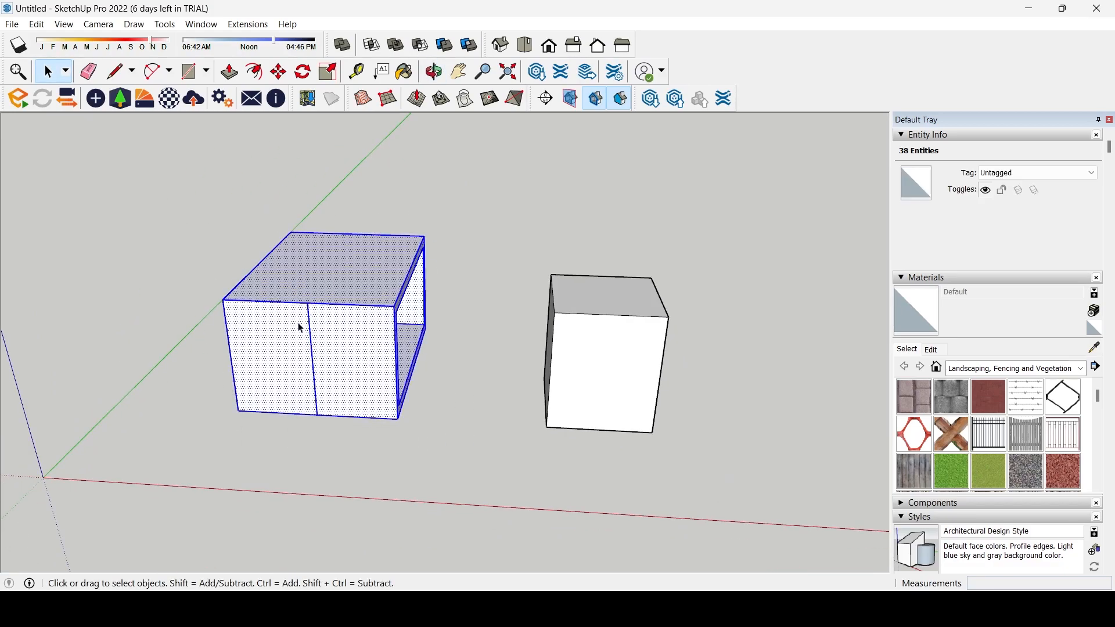
{"action": "right_click", "coordinate": [345, 329]}
{"action": "left_click", "coordinate": [387, 443]}
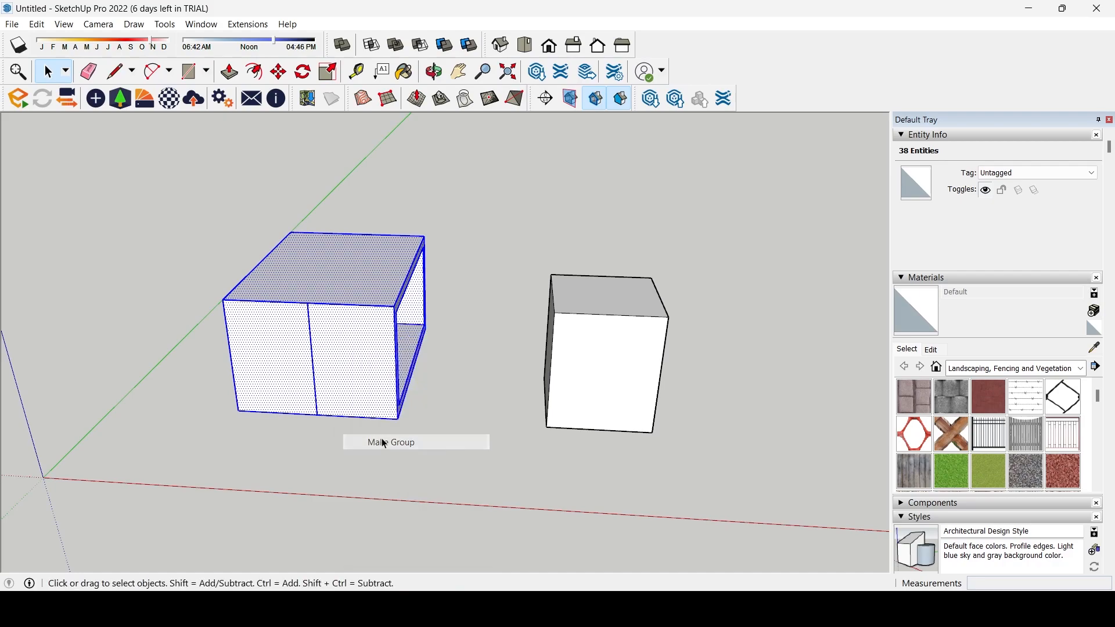
{"action": "left_click", "coordinate": [331, 332]}
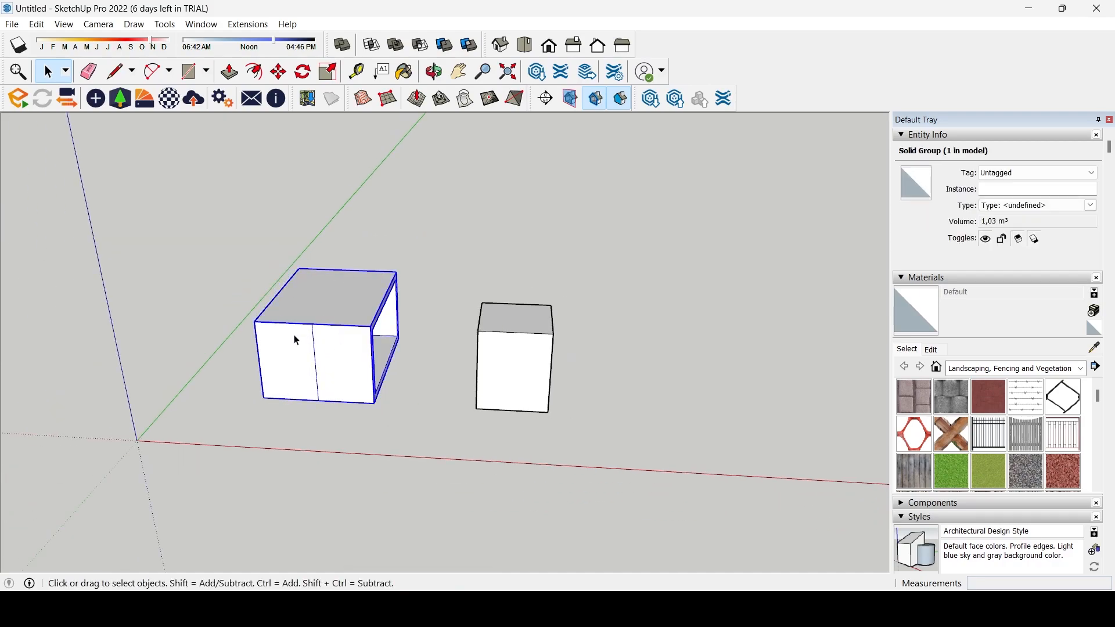
{"action": "scroll", "coordinate": [354, 337], "scroll_direction": "up", "scroll_amount": 2}
{"action": "middle_click_drag", "start_coordinate": [353, 337], "coordinate": [242, 319]}
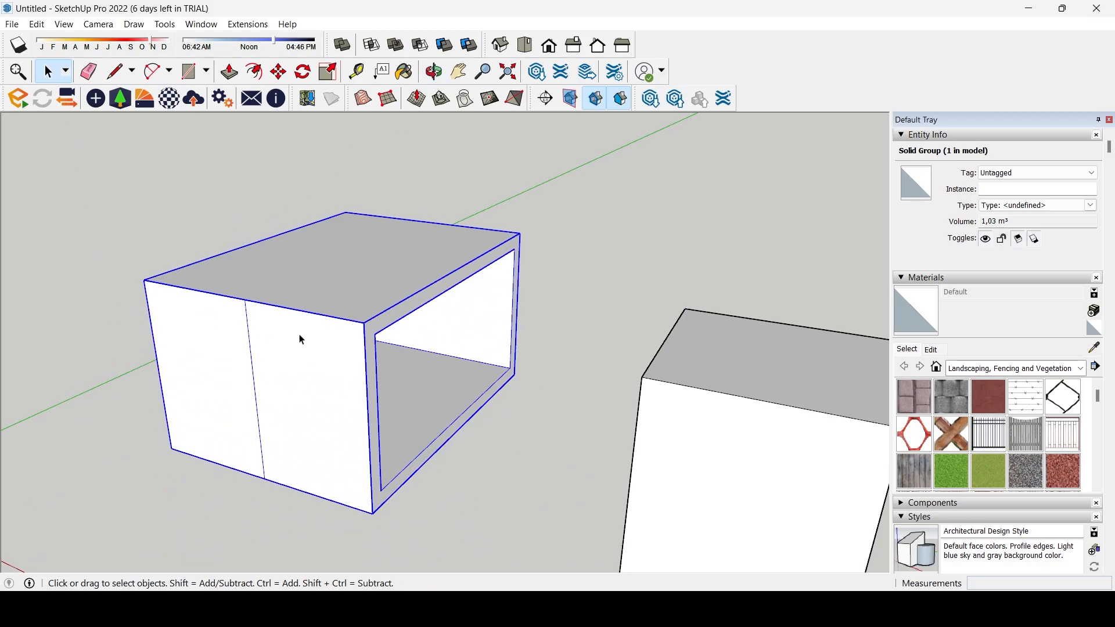
{"action": "scroll", "coordinate": [298, 328], "scroll_direction": "down", "scroll_amount": 2}
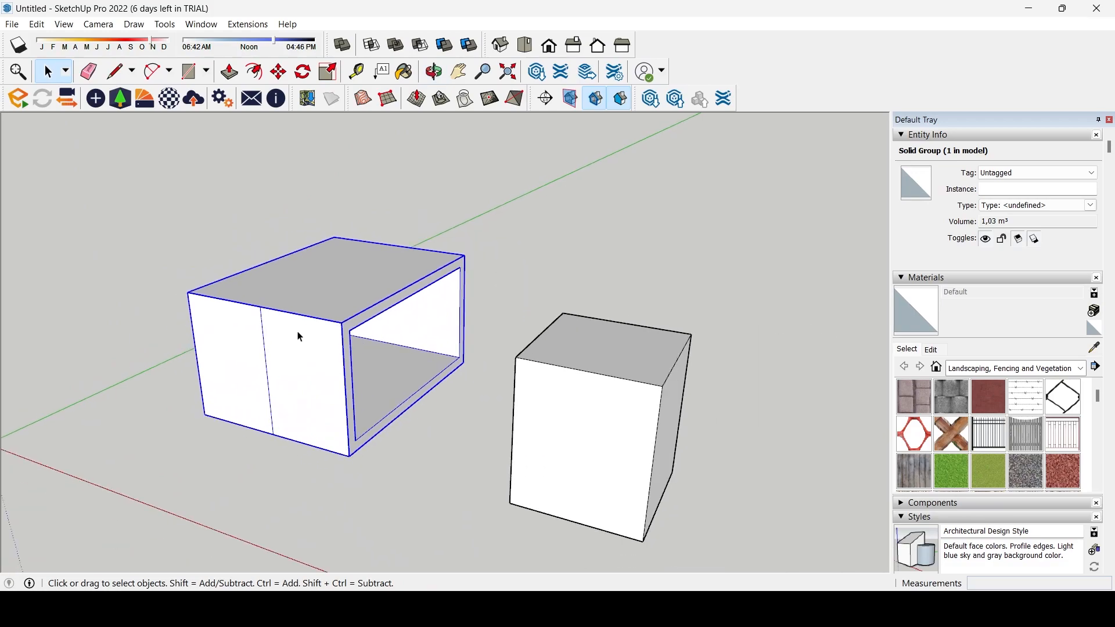
- Open the hollow box group for editing, then exit it and select the whole group
{"action": "double_click", "coordinate": [319, 378]}
{"action": "middle_click_drag", "start_coordinate": [324, 366], "coordinate": [738, 374]}
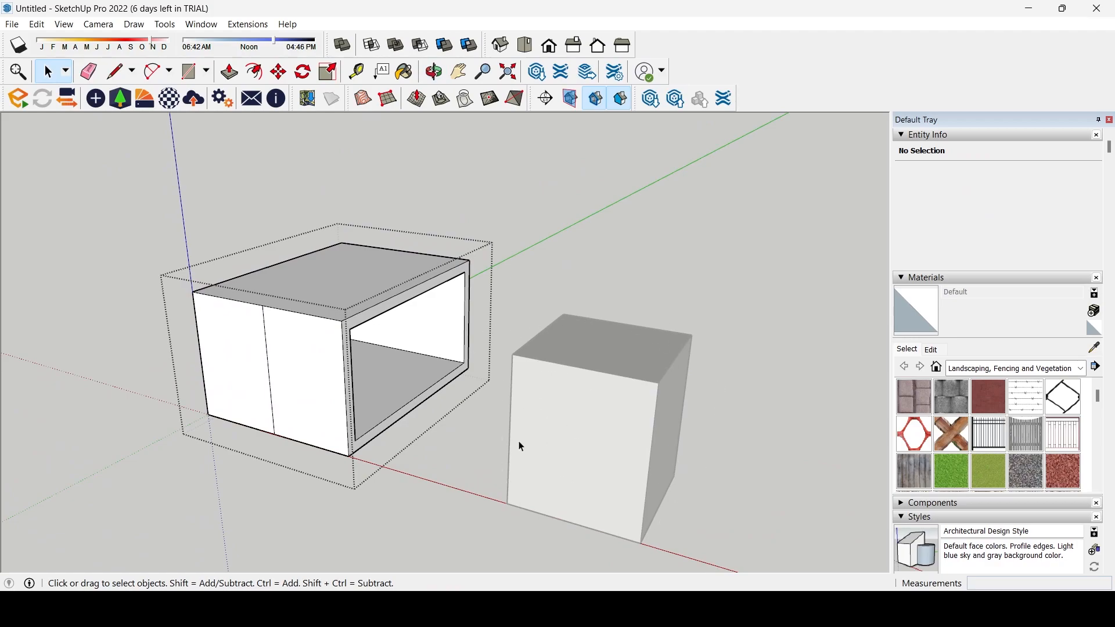
{"action": "middle_click_drag", "start_coordinate": [479, 451], "coordinate": [692, 372]}
{"action": "middle_click_drag", "start_coordinate": [513, 505], "coordinate": [458, 377]}
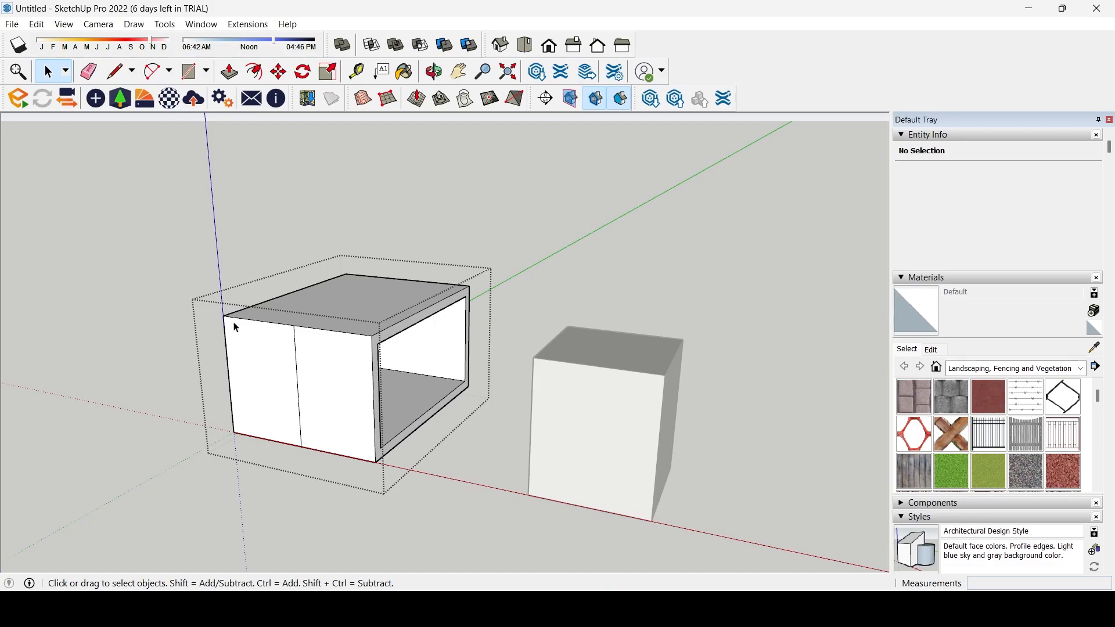
{"action": "left_click", "coordinate": [424, 435]}
{"action": "left_click", "coordinate": [310, 416]}
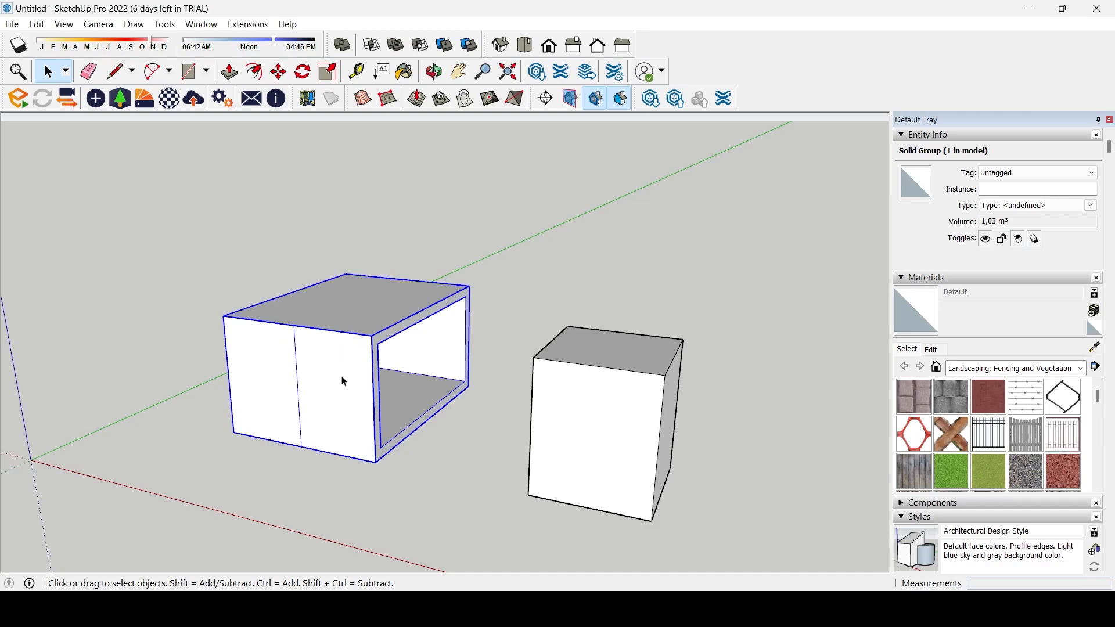
- Explode the hollow box group and select the front face between the dividing line and the open side
{"action": "scroll", "coordinate": [343, 381], "scroll_direction": "up", "scroll_amount": 3}
{"action": "middle_click_drag", "start_coordinate": [334, 386], "coordinate": [301, 366]}
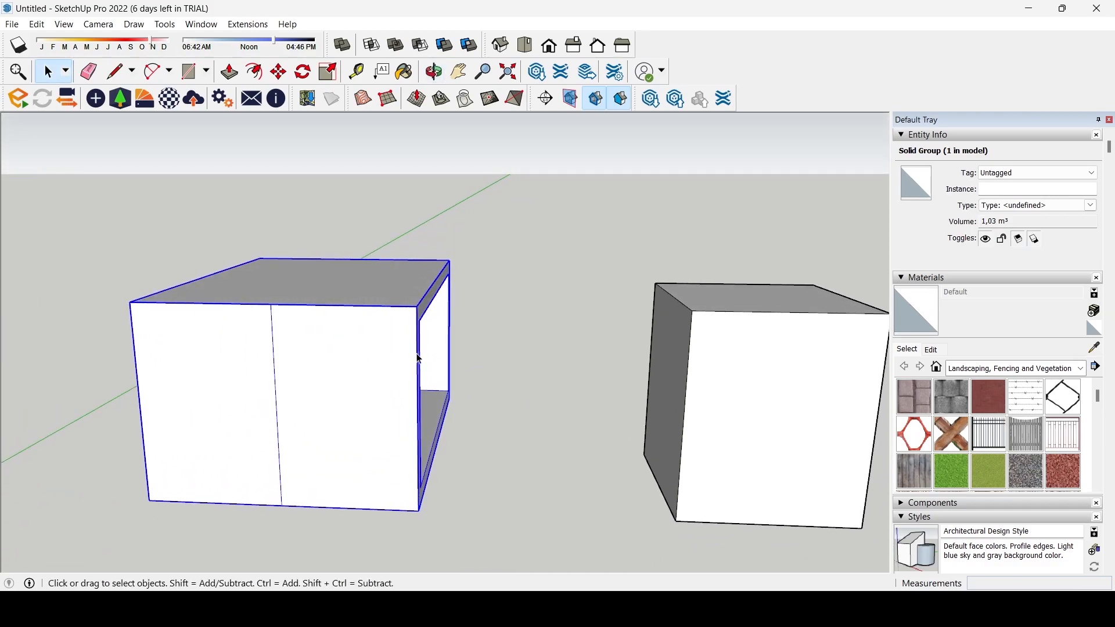
{"action": "scroll", "coordinate": [410, 375], "scroll_direction": "down", "scroll_amount": 3}
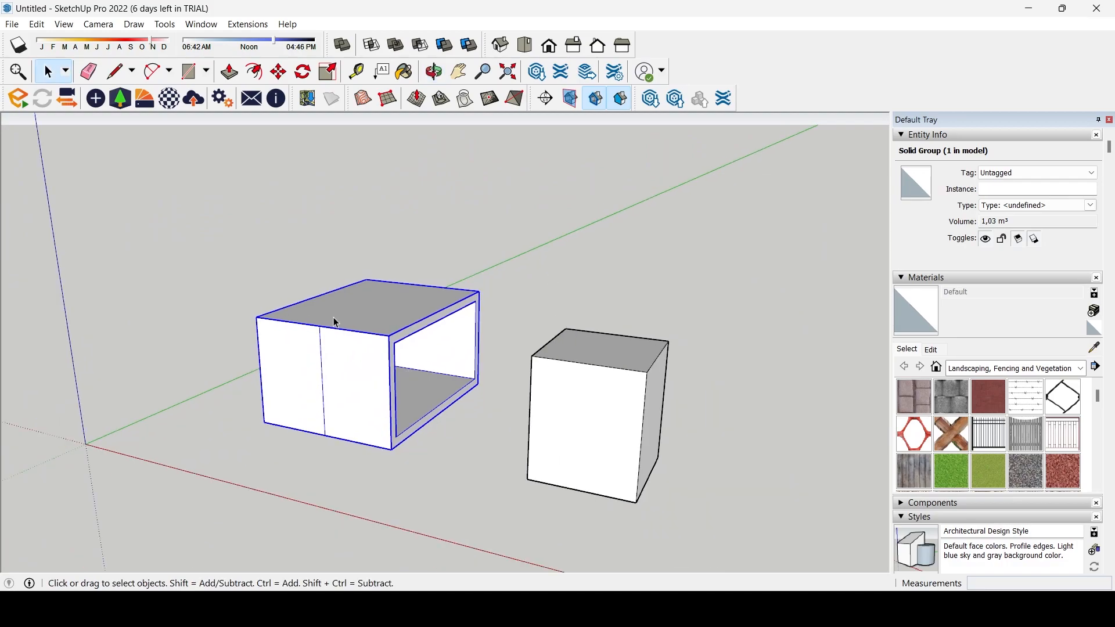
{"action": "scroll", "coordinate": [377, 337], "scroll_direction": "up", "scroll_amount": 2}
{"action": "middle_click_drag", "start_coordinate": [360, 356], "coordinate": [290, 349]}
{"action": "right_click", "coordinate": [367, 356]}
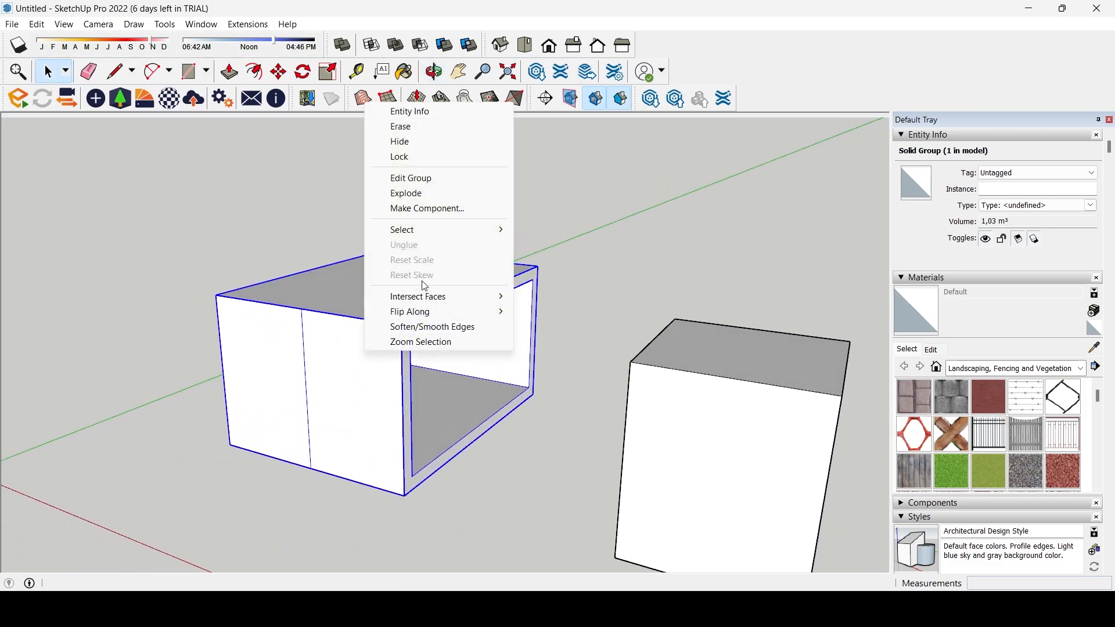
{"action": "left_click", "coordinate": [403, 196]}
{"action": "left_click", "coordinate": [351, 391]}
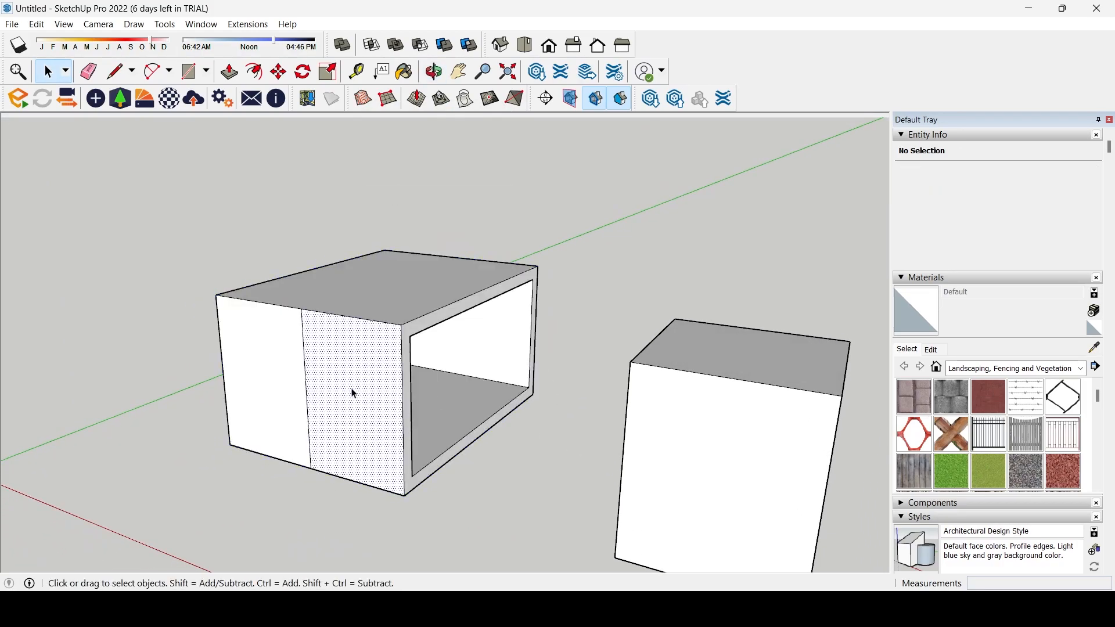
- Select all geometry of the exploded hollow box with a crossing window and make it a group again
{"action": "left_click_drag", "start_coordinate": [266, 234], "coordinate": [220, 235]}
{"action": "right_click", "coordinate": [368, 377]}
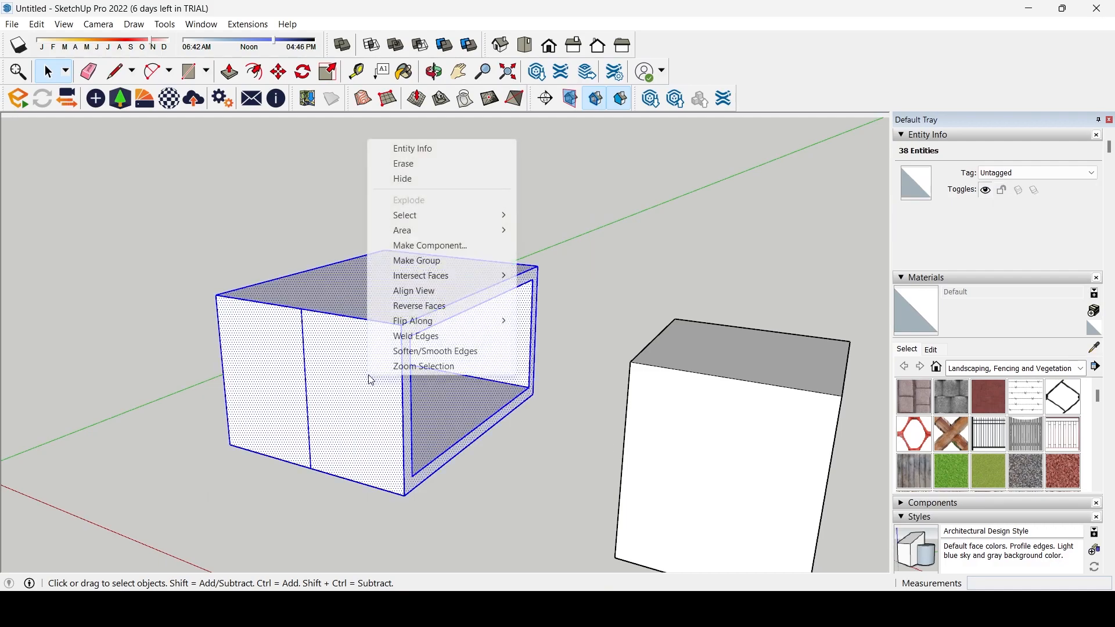
{"action": "left_click", "coordinate": [416, 260]}
- Open the hollow box group for editing and draw a small rectangle on the ground beside the box's open side
{"action": "scroll", "coordinate": [427, 338], "scroll_direction": "down", "scroll_amount": 2}
{"action": "double_click", "coordinate": [378, 387]}
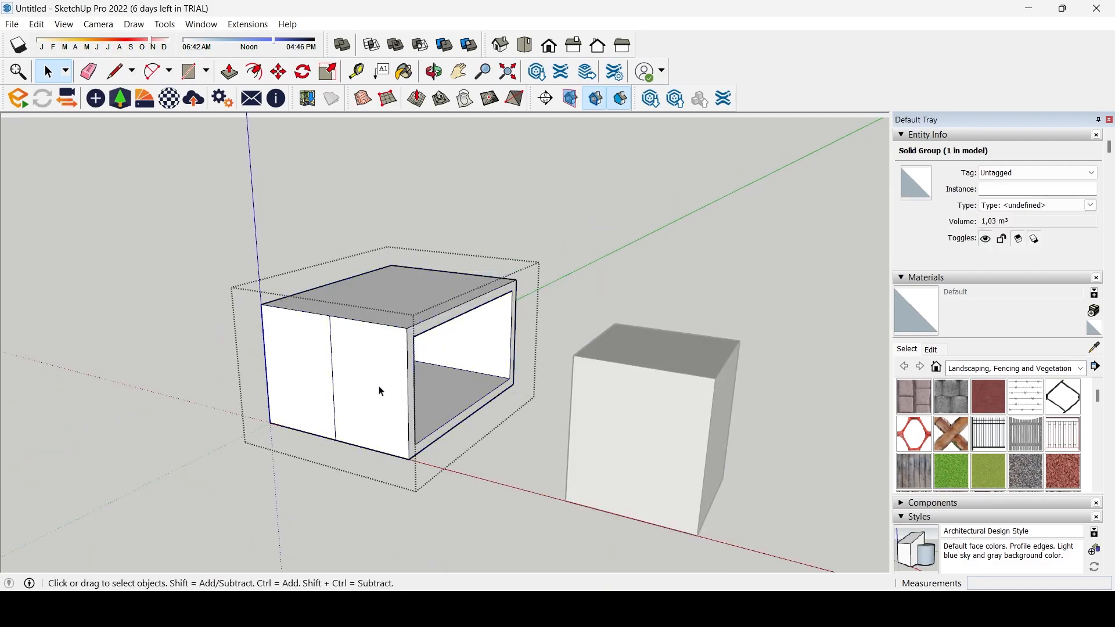
{"action": "key", "text": "r"}
{"action": "left_click", "coordinate": [452, 453]}
{"action": "left_click", "coordinate": [502, 498]}
{"action": "key", "text": "space"}
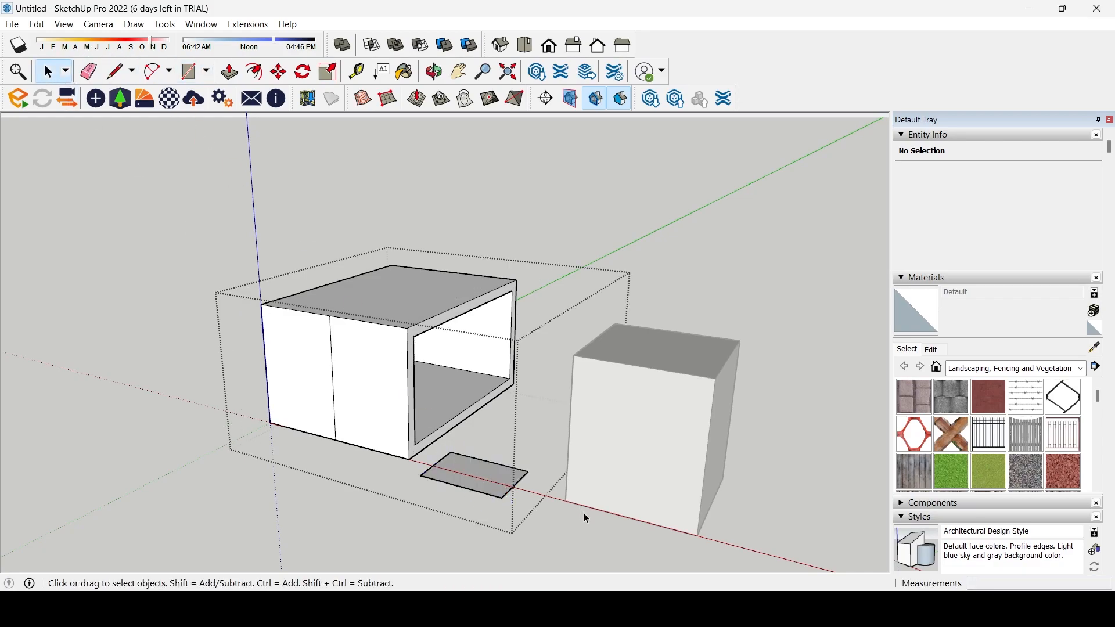
- Make a nested group from the hollow box and small rectangle, then exit the outer group
{"action": "left_click_drag", "start_coordinate": [150, 154], "coordinate": [150, 153]}
{"action": "right_click", "coordinate": [396, 339]}
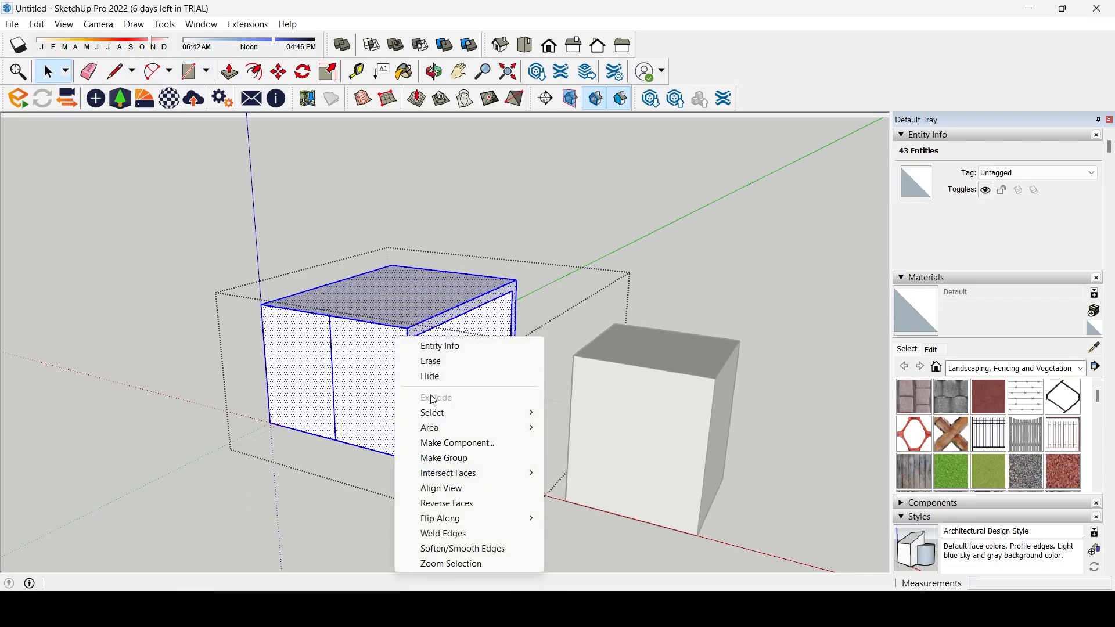
{"action": "left_click", "coordinate": [445, 458]}
{"action": "left_click", "coordinate": [273, 518]}
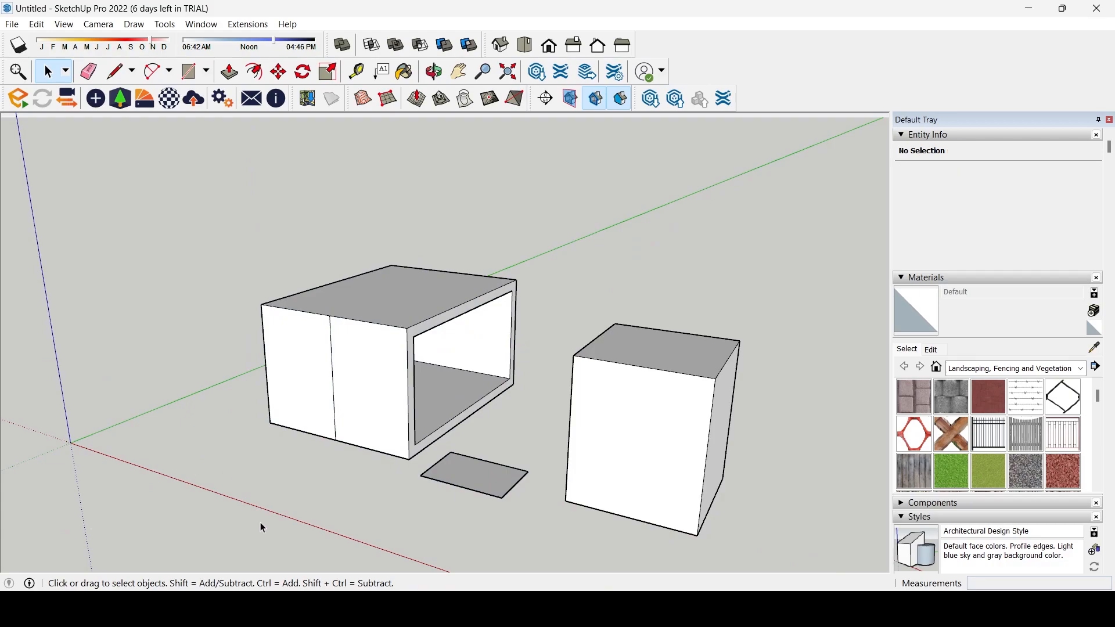
- Enter the outer group and its nested group, select a front face of the hollow box, and exit both groups
{"action": "left_click", "coordinate": [420, 357]}
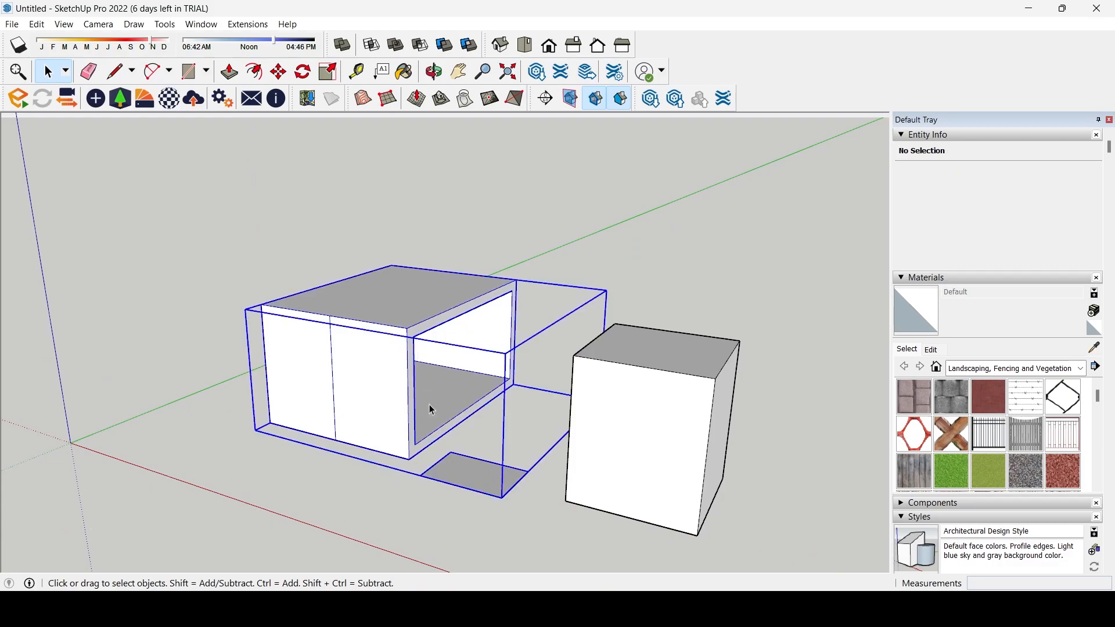
{"action": "double_click", "coordinate": [383, 403]}
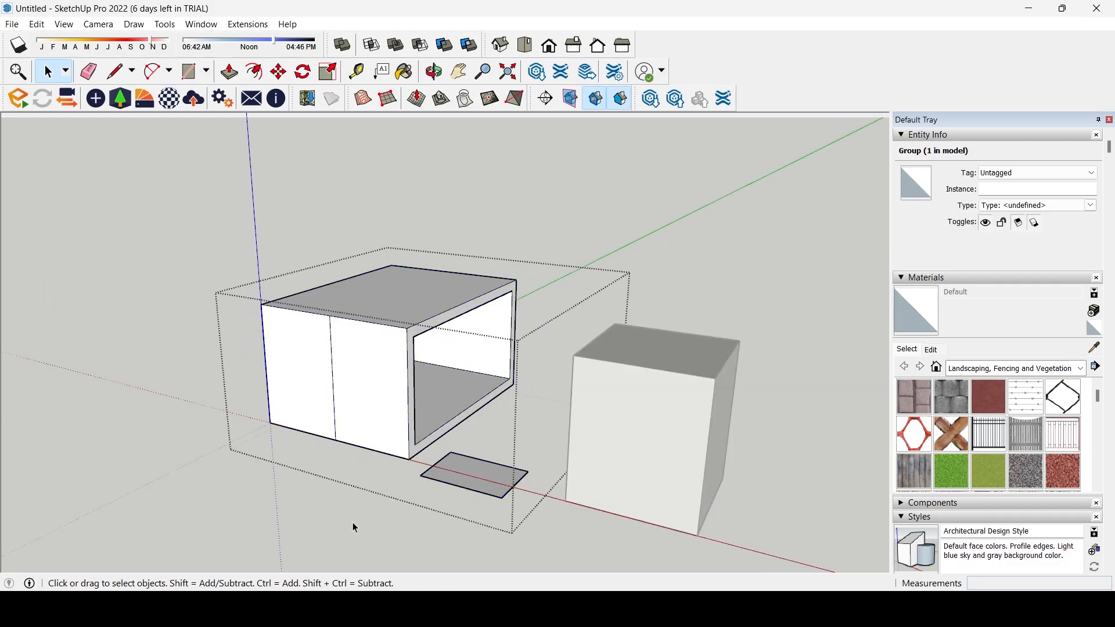
{"action": "left_click", "coordinate": [406, 430]}
{"action": "double_click", "coordinate": [375, 417]}
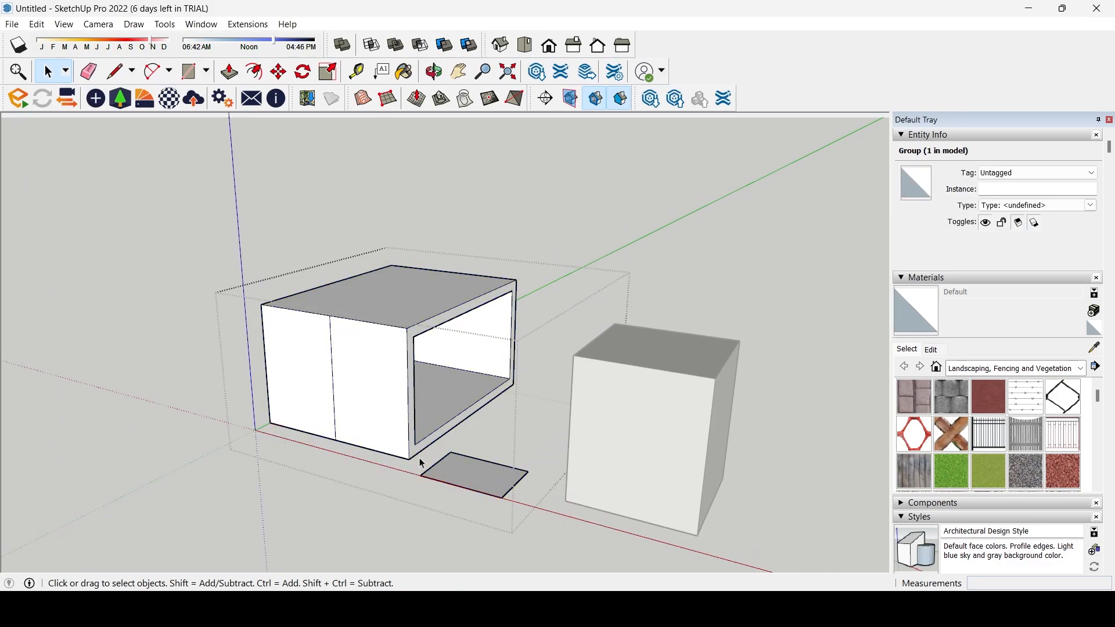
{"action": "left_click", "coordinate": [375, 410]}
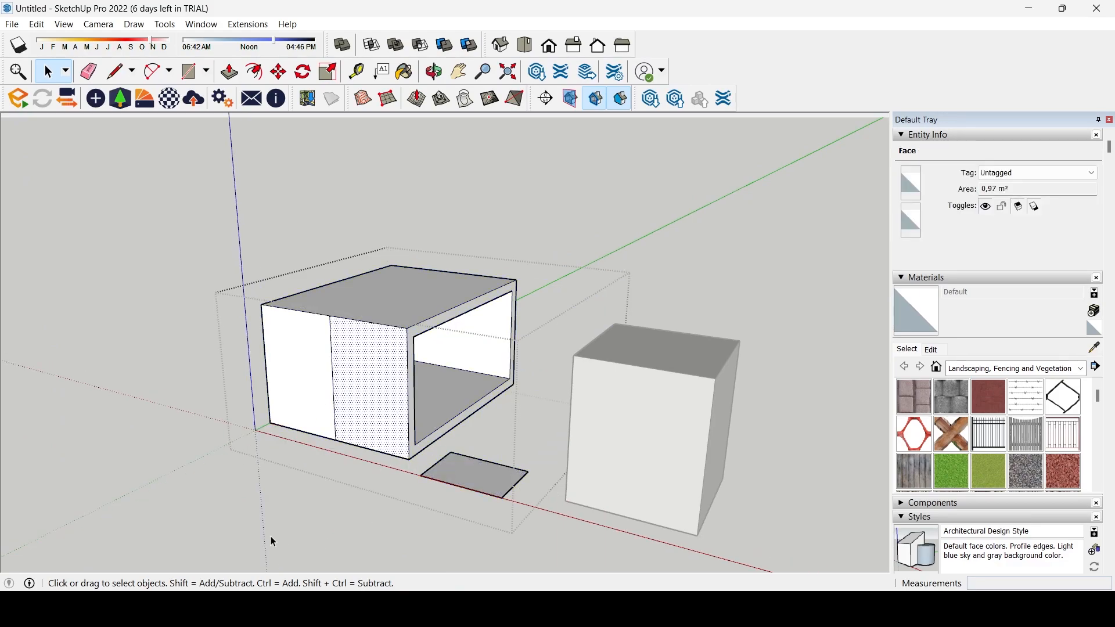
{"action": "left_click", "coordinate": [260, 506]}
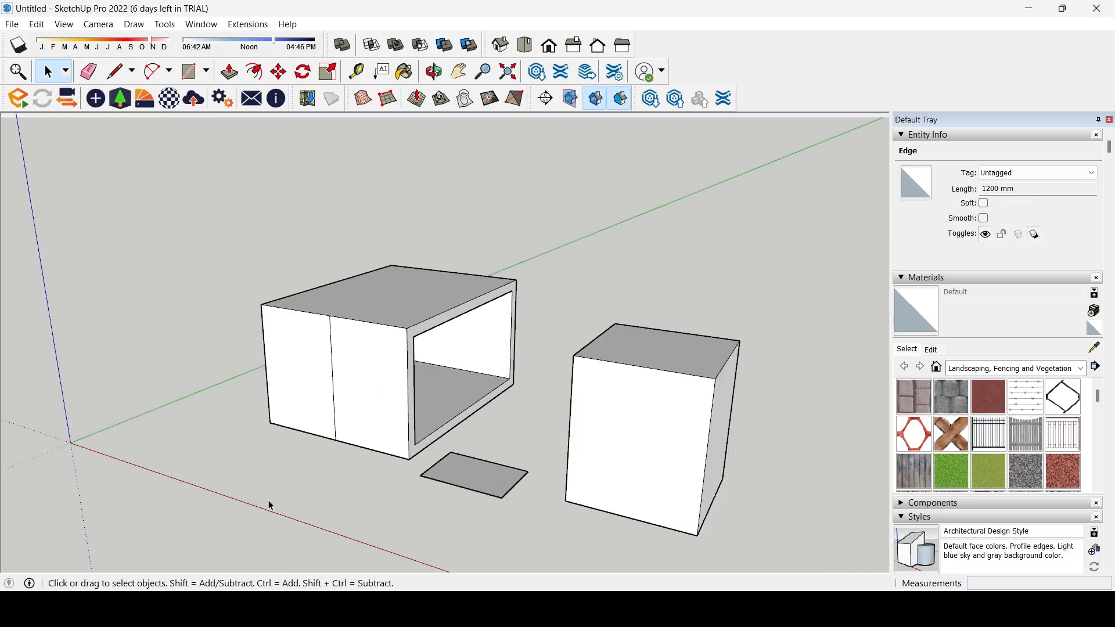
- Select the outer group and examine the hollow box and small rectangle inside its bounding box from several angles
{"action": "left_click", "coordinate": [419, 385]}
{"action": "scroll", "coordinate": [319, 386], "scroll_direction": "down", "scroll_amount": 3}
{"action": "middle_click_drag", "start_coordinate": [319, 386], "coordinate": [394, 347]}
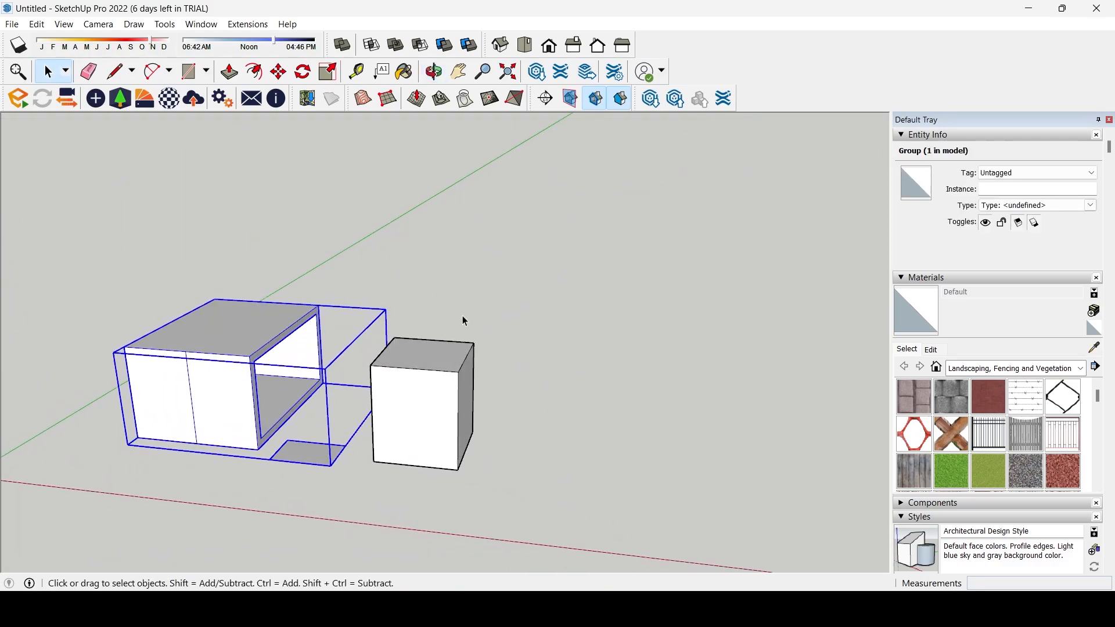
{"action": "middle_click_drag", "start_coordinate": [465, 324], "coordinate": [346, 308]}
{"action": "scroll", "coordinate": [411, 351], "scroll_direction": "up", "scroll_amount": 5}
{"action": "middle_click_drag", "start_coordinate": [410, 351], "coordinate": [353, 352]}
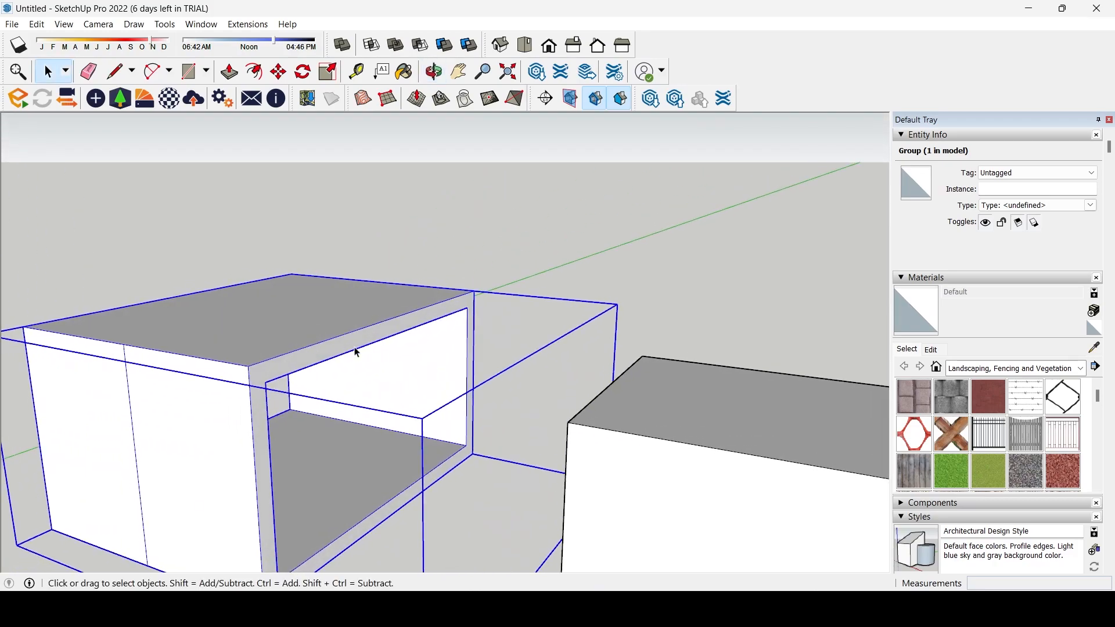
{"action": "scroll", "coordinate": [357, 353], "scroll_direction": "down", "scroll_amount": 6}
{"action": "middle_click_drag", "start_coordinate": [466, 328], "coordinate": [386, 331]}
{"action": "scroll", "coordinate": [455, 381], "scroll_direction": "down", "scroll_amount": 3}
{"action": "scroll", "coordinate": [294, 393], "scroll_direction": "up", "scroll_amount": 4}
{"action": "scroll", "coordinate": [298, 341], "scroll_direction": "down", "scroll_amount": 2}
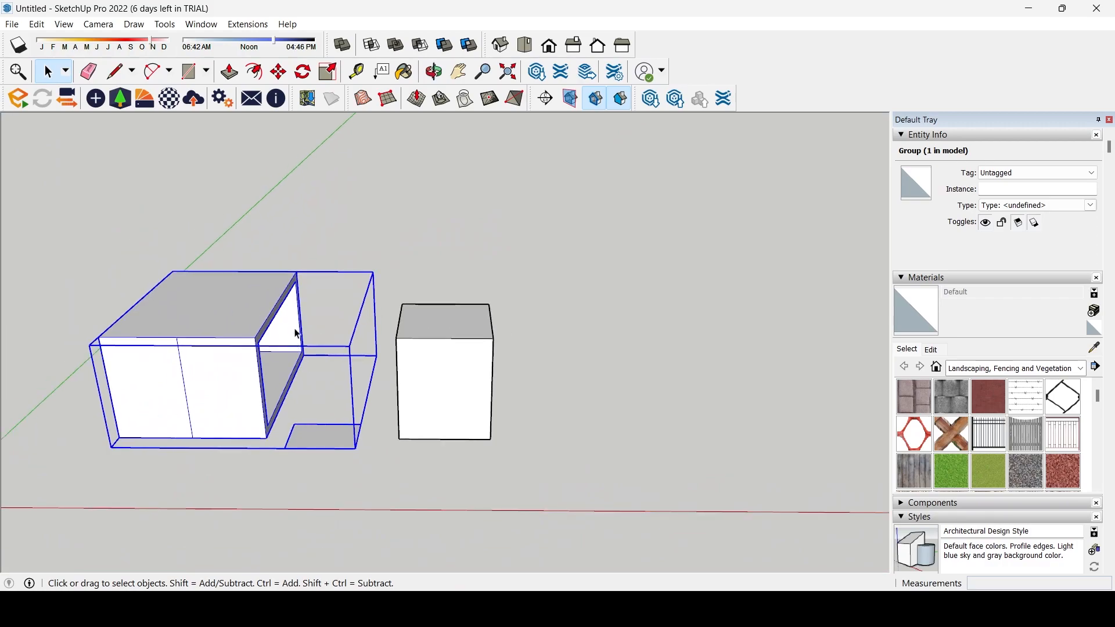
- Copy the group with the Move tool from its origin corner, about 3616 mm along the red direction, away from the solid box
{"action": "left_click", "coordinate": [279, 72]}
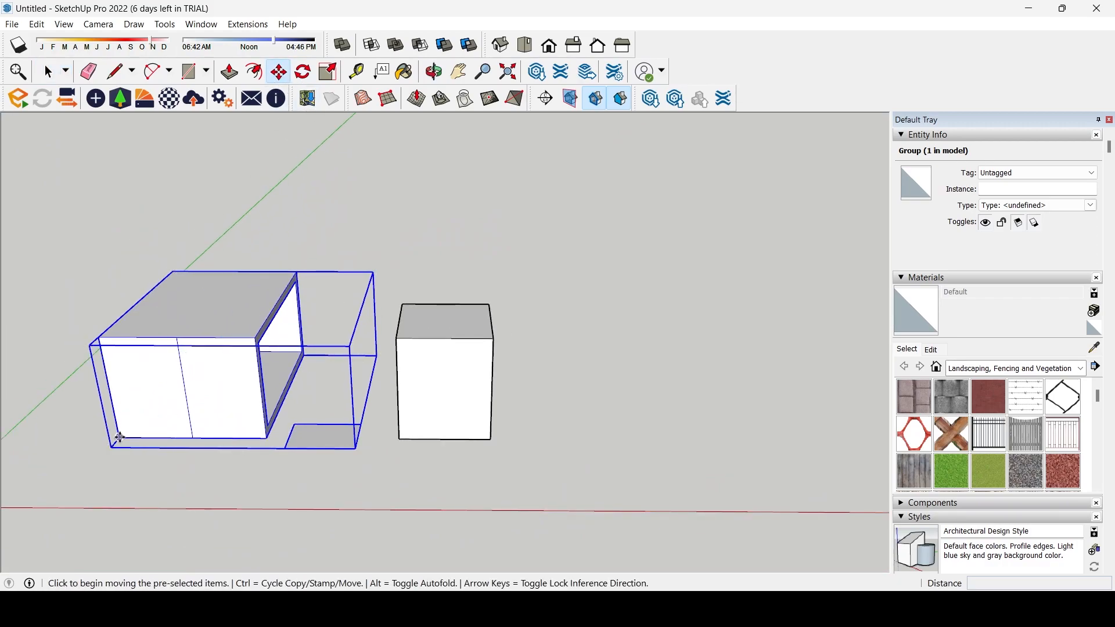
{"action": "key", "text": "ctrl"}
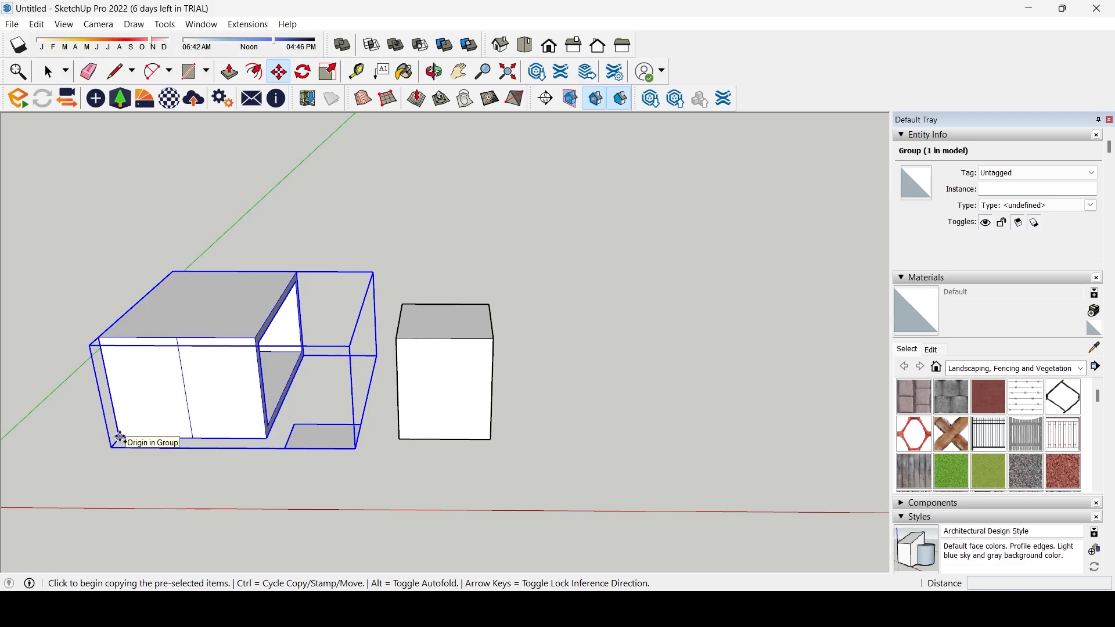
{"action": "left_click", "coordinate": [120, 436]}
{"action": "middle_click_drag", "start_coordinate": [120, 437], "coordinate": [395, 402], "text": "shift"}
{"action": "left_click", "coordinate": [65, 396]}
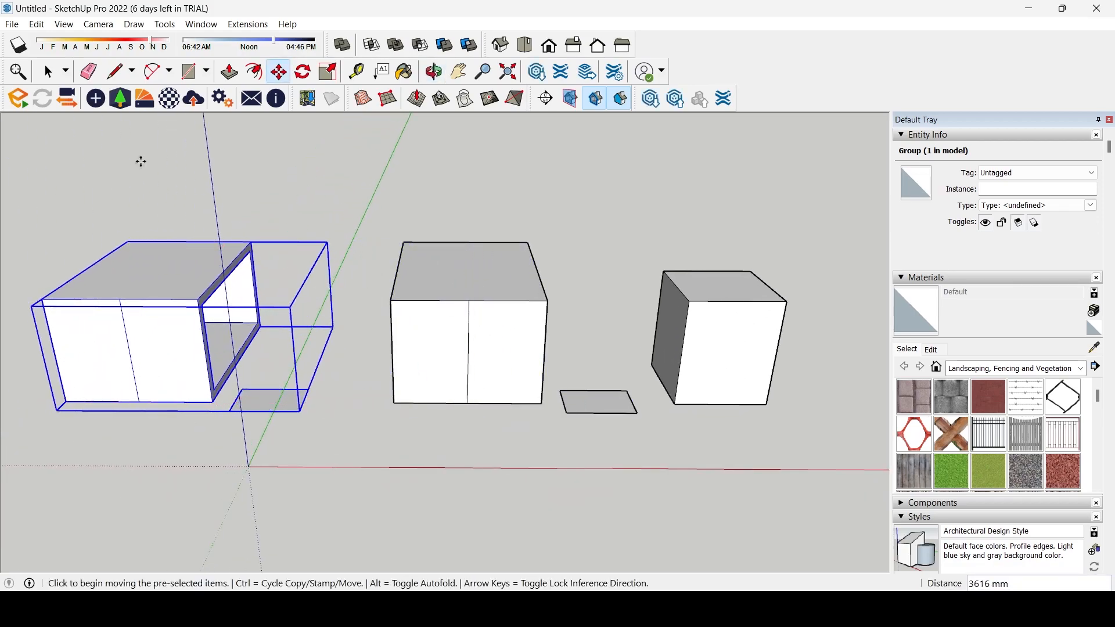
- Select the copied group and delete it
{"action": "left_click", "coordinate": [49, 71]}
{"action": "left_click", "coordinate": [390, 440]}
{"action": "middle_click_drag", "start_coordinate": [443, 379], "coordinate": [270, 361]}
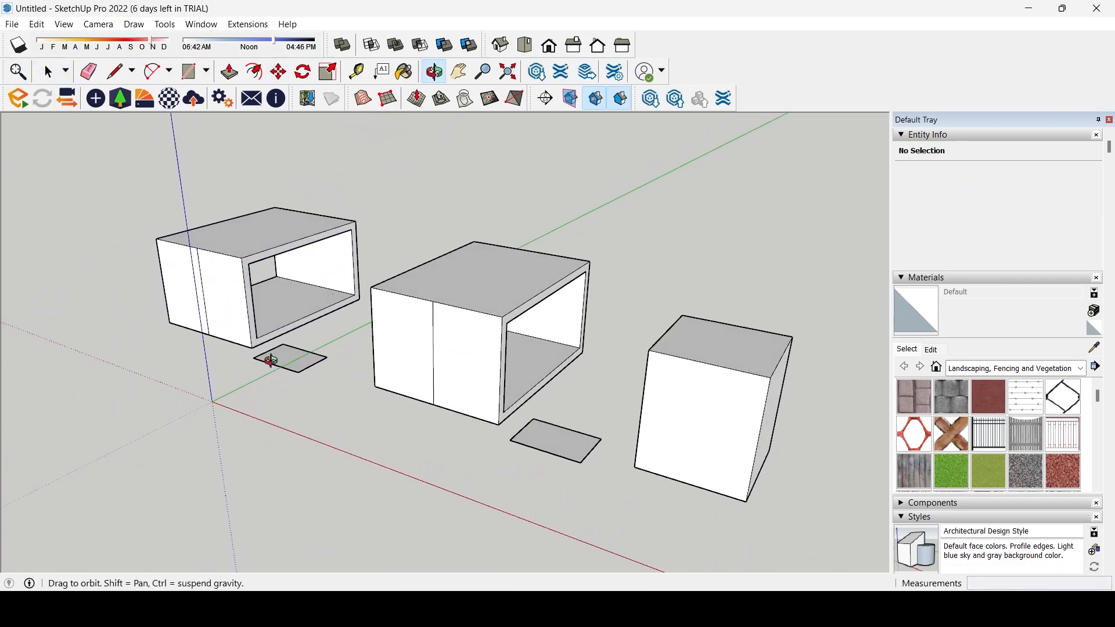
{"action": "left_click", "coordinate": [286, 303]}
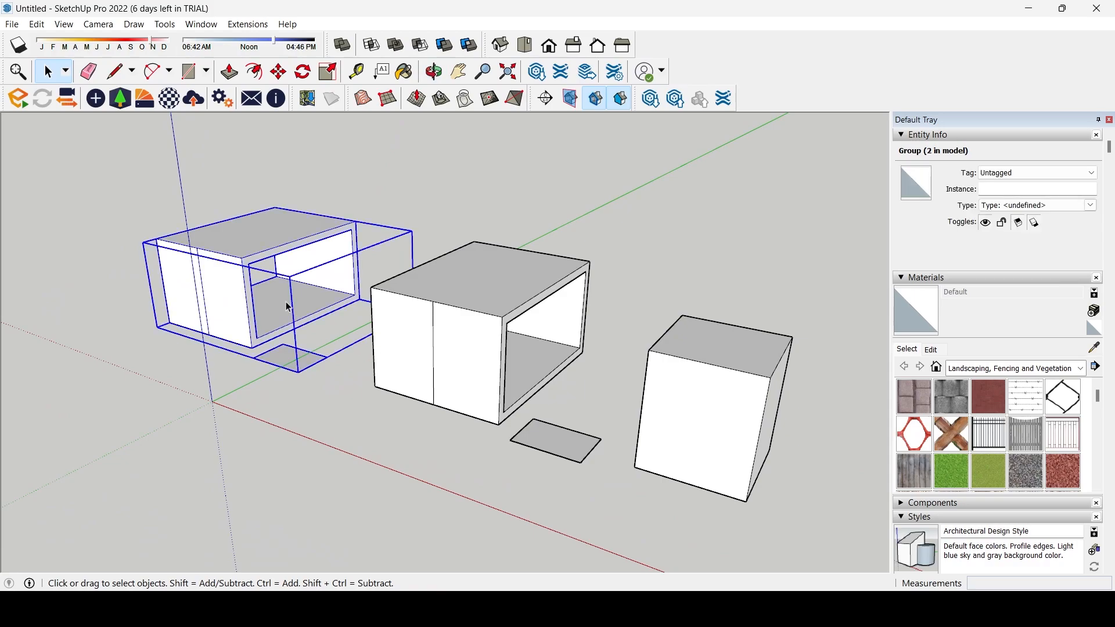
{"action": "key", "text": "Delete"}
- Select the entire solid box with a crossing window and delete it
{"action": "middle_click_drag", "start_coordinate": [277, 336], "coordinate": [395, 315]}
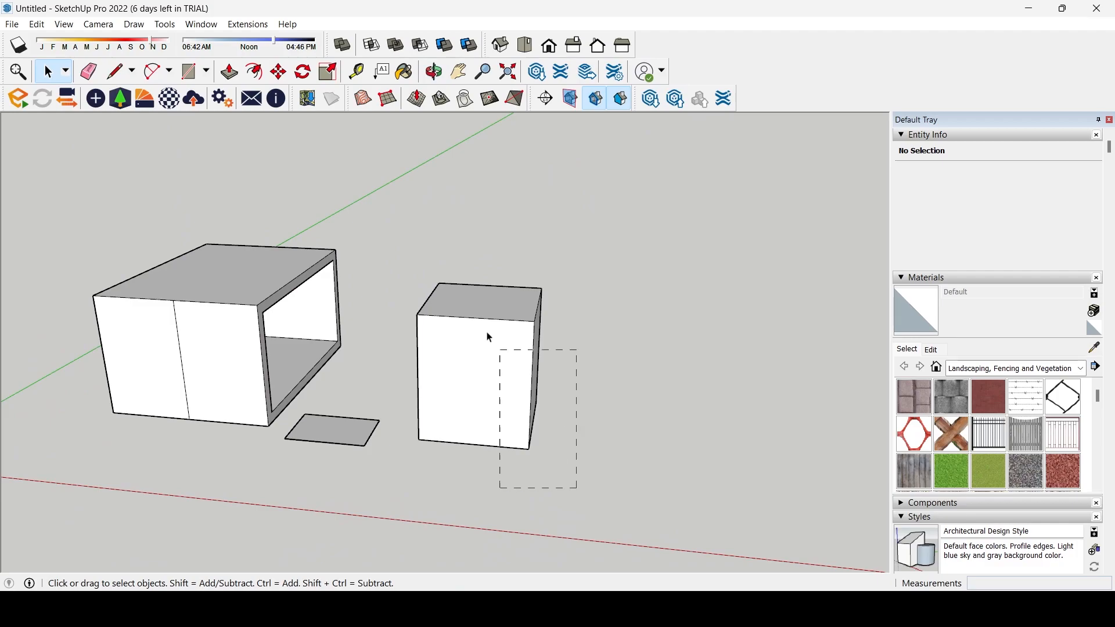
{"action": "left_click_drag", "start_coordinate": [514, 370], "coordinate": [401, 233]}
{"action": "key", "text": "Delete"}
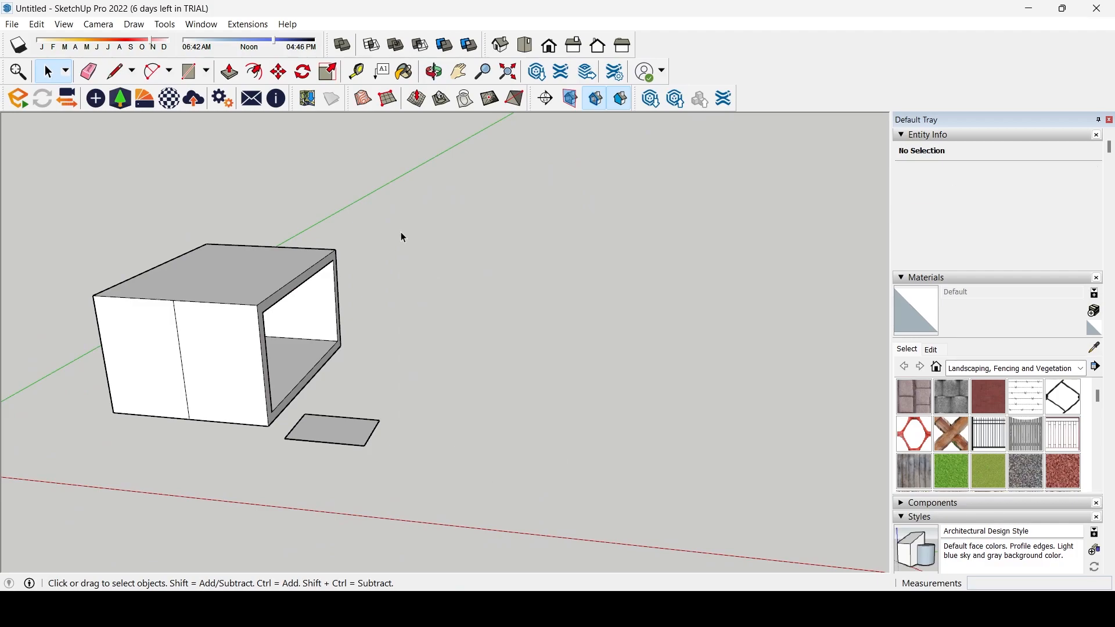
- Convert the remaining group into a component with the definition name "Box", leaving the other attributes unset
{"action": "middle_click_drag", "start_coordinate": [372, 292], "coordinate": [468, 350]}
{"action": "left_click_drag", "start_coordinate": [462, 282], "coordinate": [459, 288]}
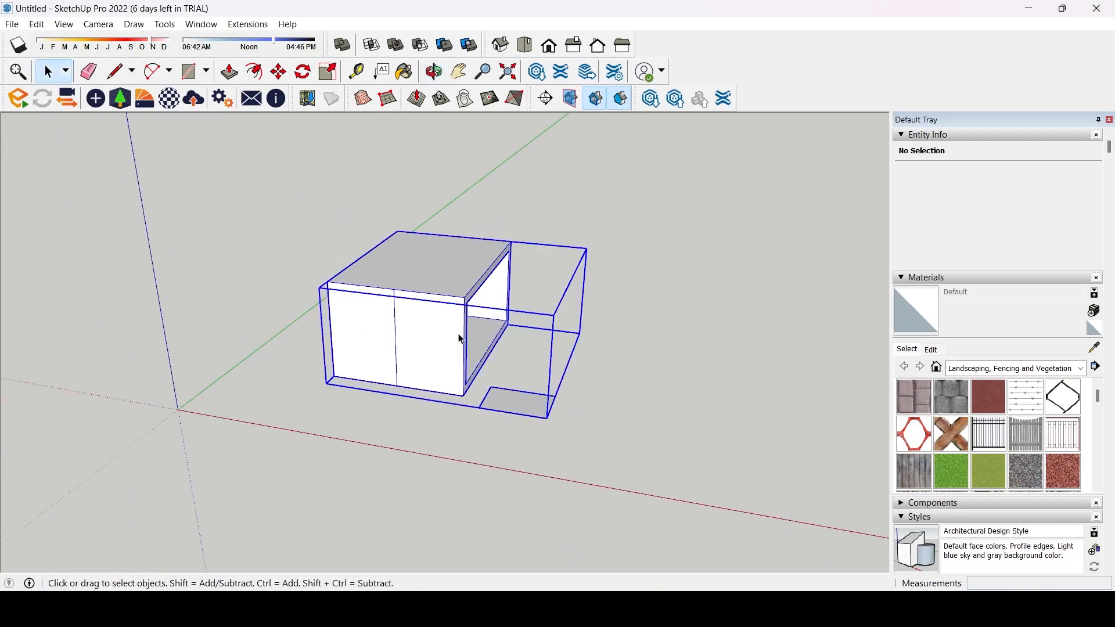
{"action": "left_click", "coordinate": [278, 72]}
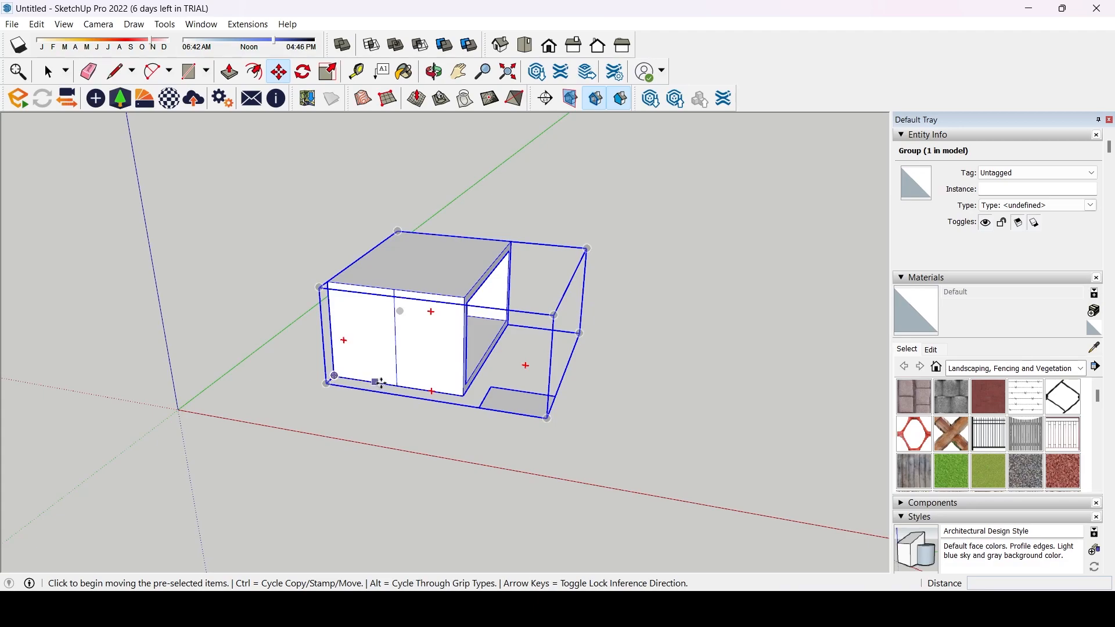
{"action": "key", "text": "space"}
{"action": "right_click", "coordinate": [411, 317]}
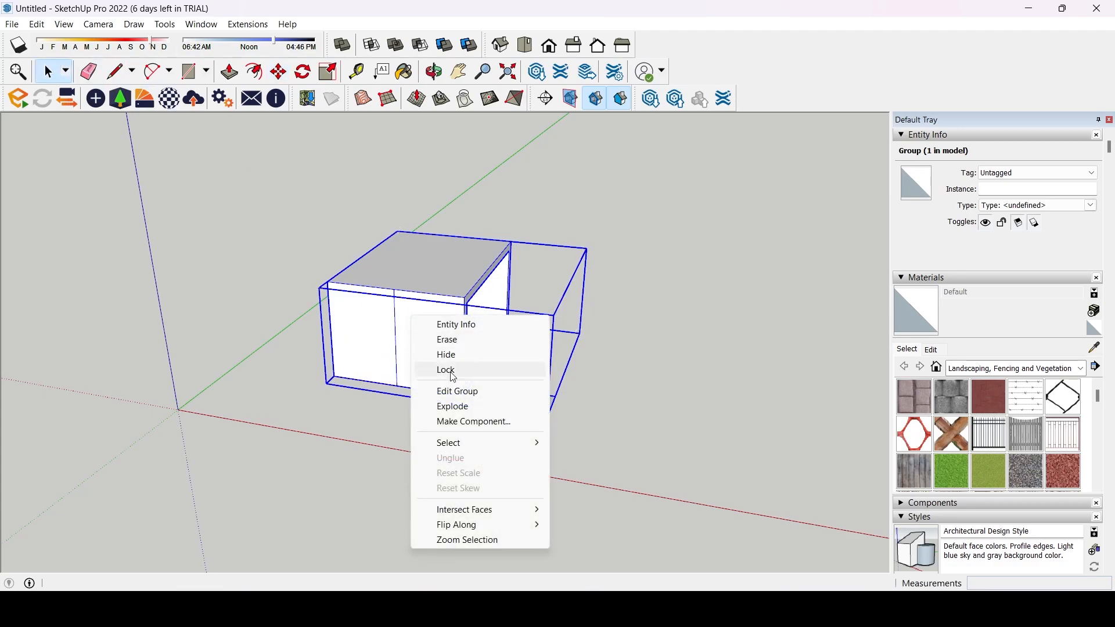
{"action": "left_click", "coordinate": [470, 423]}
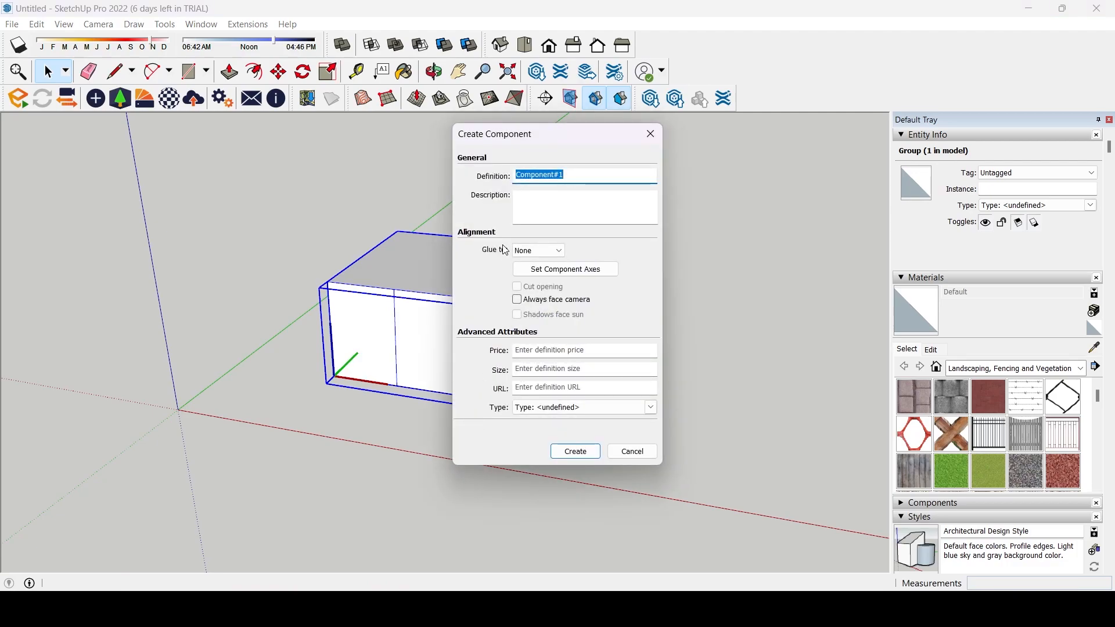
{"action": "type", "text": "Box"}
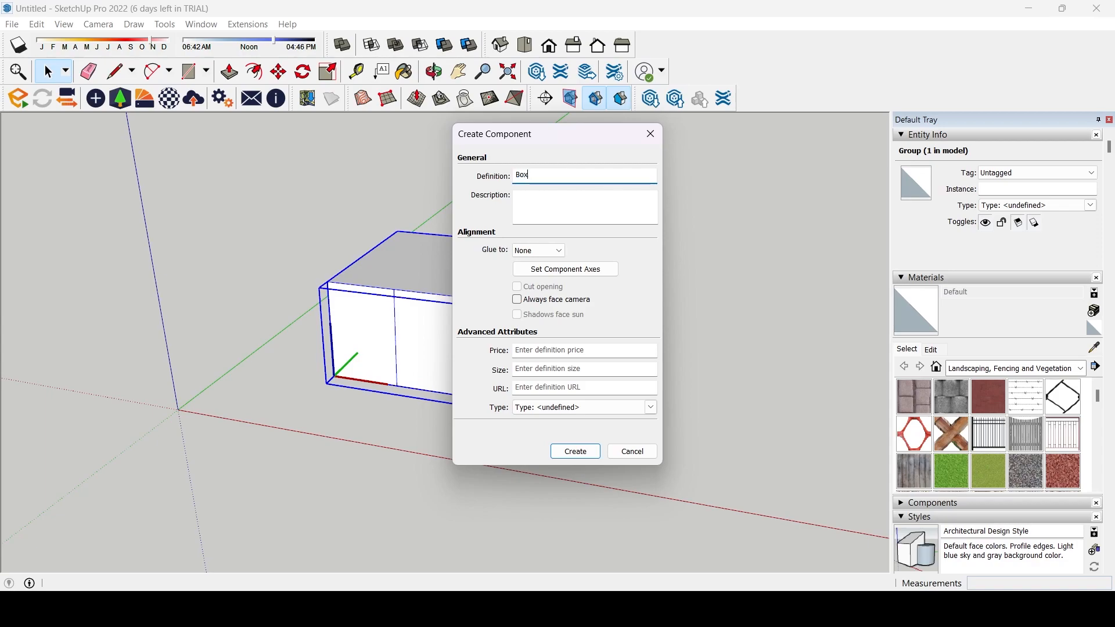
{"action": "left_click", "coordinate": [546, 206]}
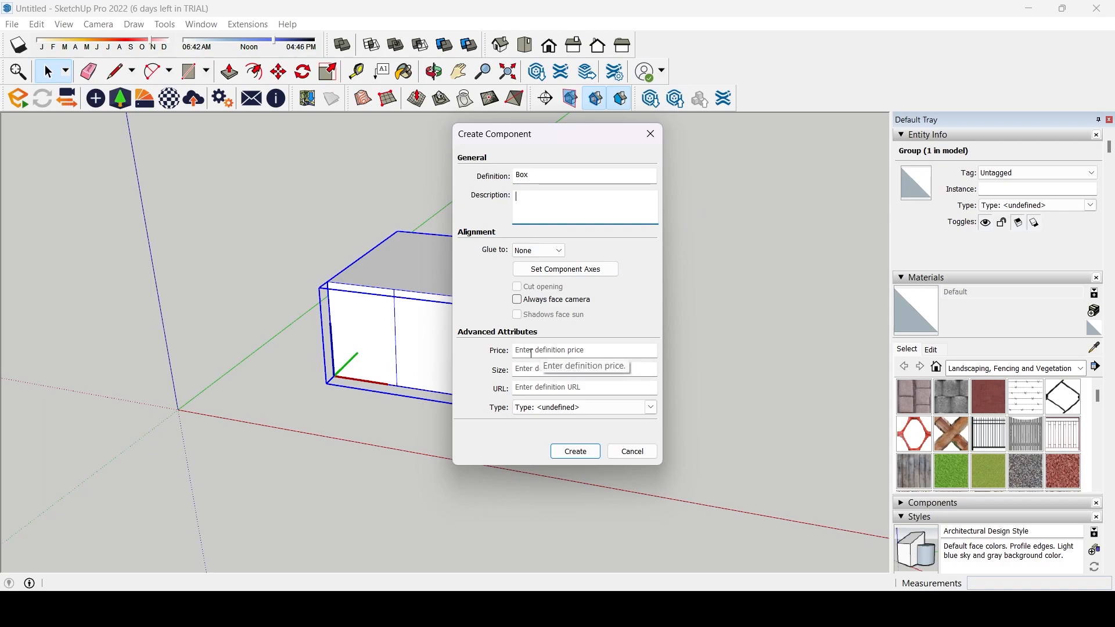
{"action": "left_click", "coordinate": [525, 390]}
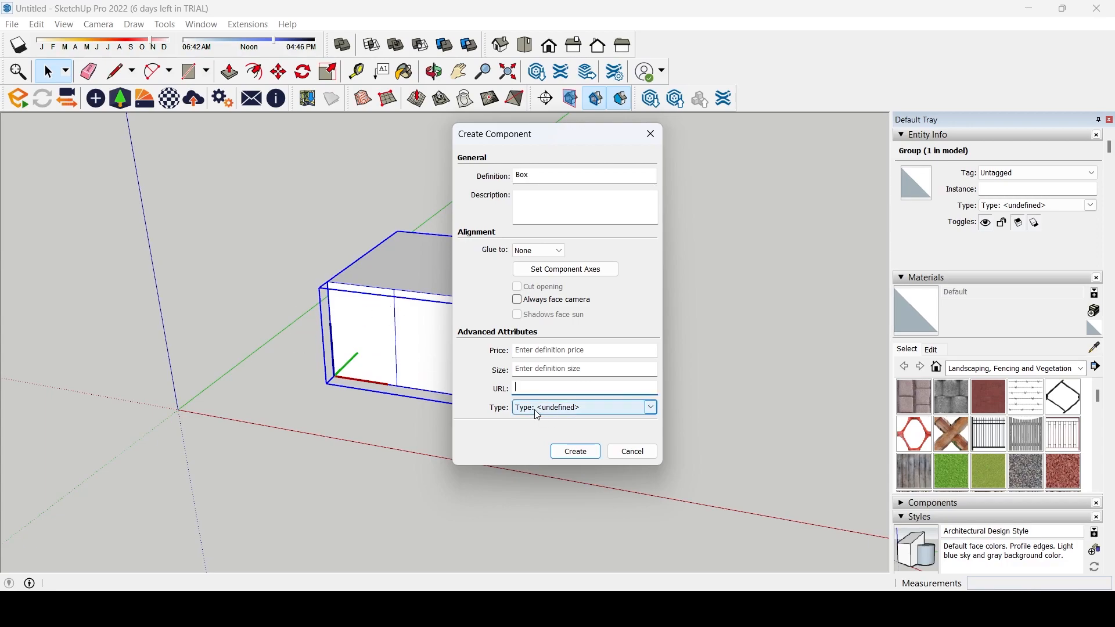
{"action": "left_click", "coordinate": [575, 452]}
{"action": "scroll", "coordinate": [528, 390], "scroll_direction": "down", "scroll_amount": 2}
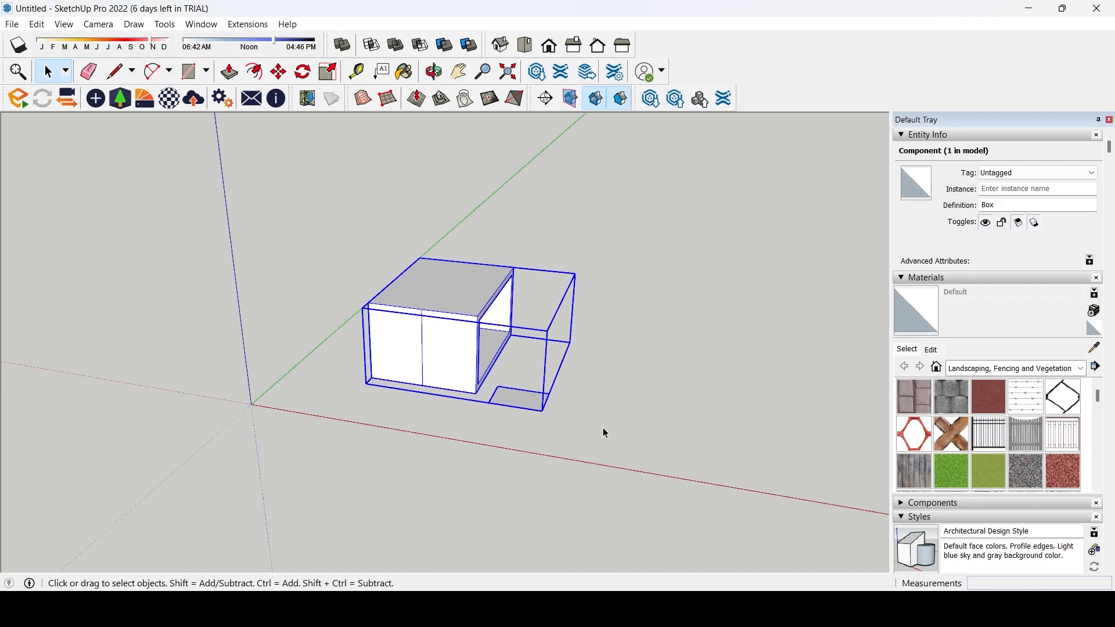
- Insert a second instance of the Box component from the in-model components and place it along the red direction from the first
{"action": "left_click", "coordinate": [901, 503]}
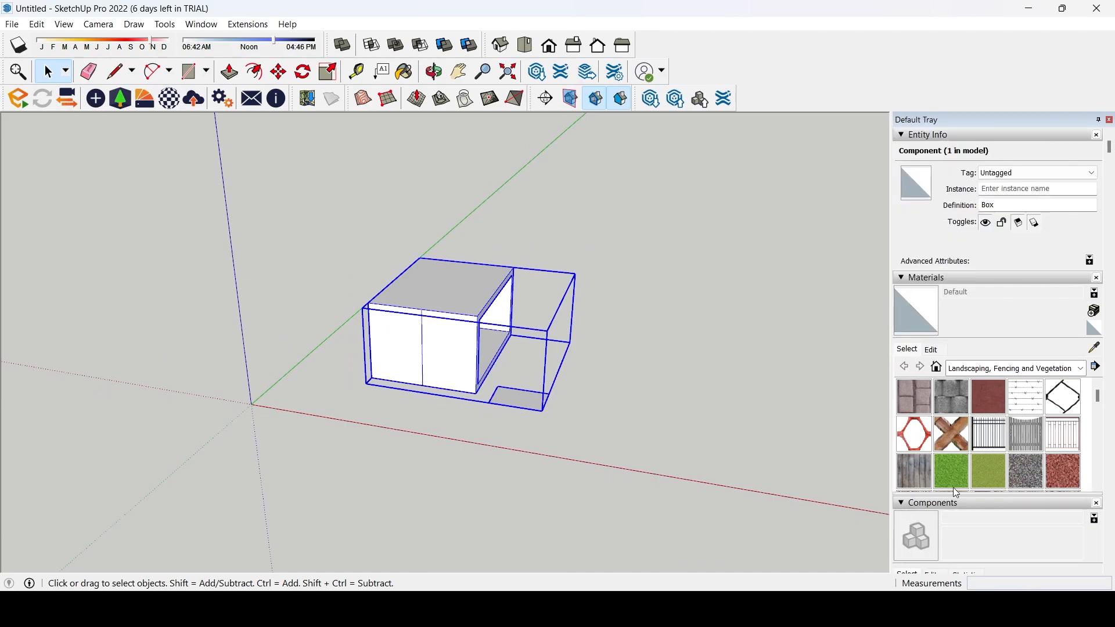
{"action": "scroll", "coordinate": [982, 511], "scroll_direction": "down", "scroll_amount": 3}
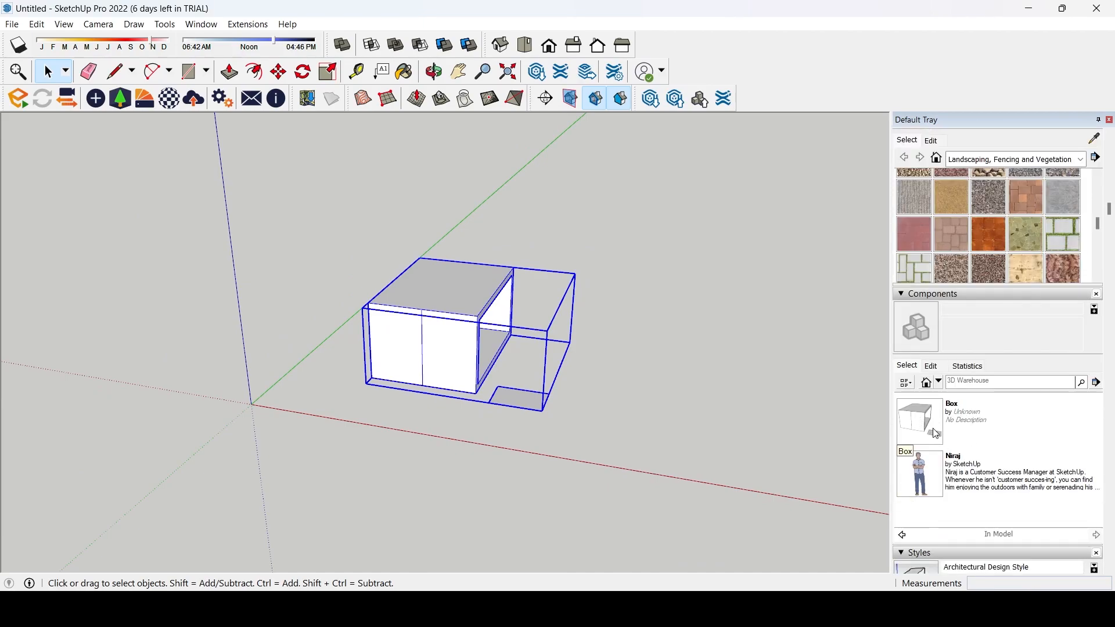
{"action": "left_click", "coordinate": [934, 434]}
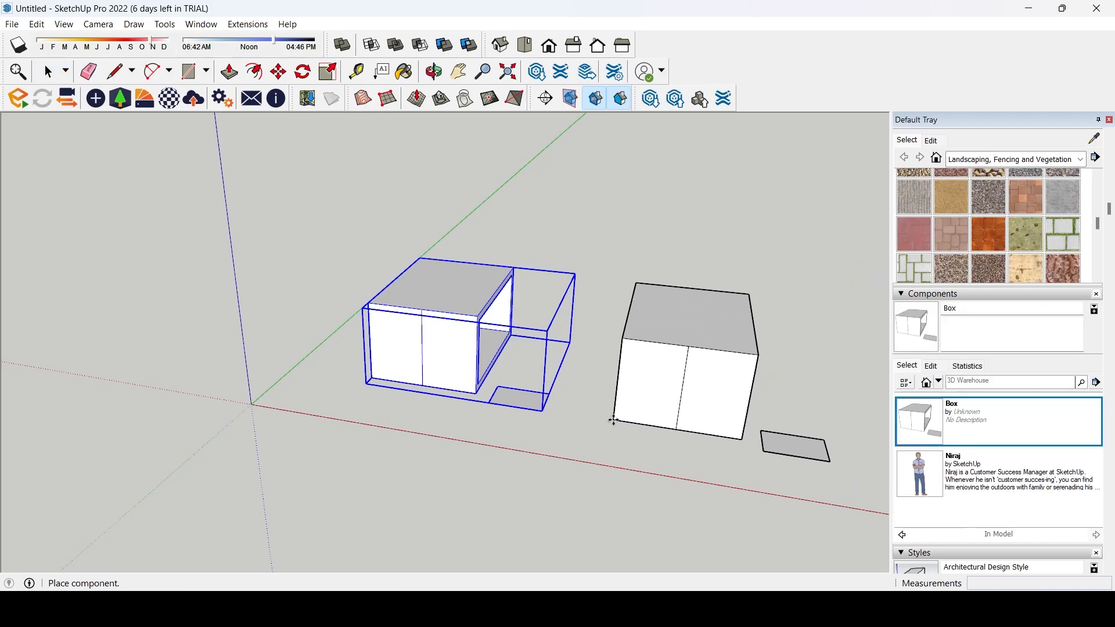
{"action": "left_click", "coordinate": [613, 421]}
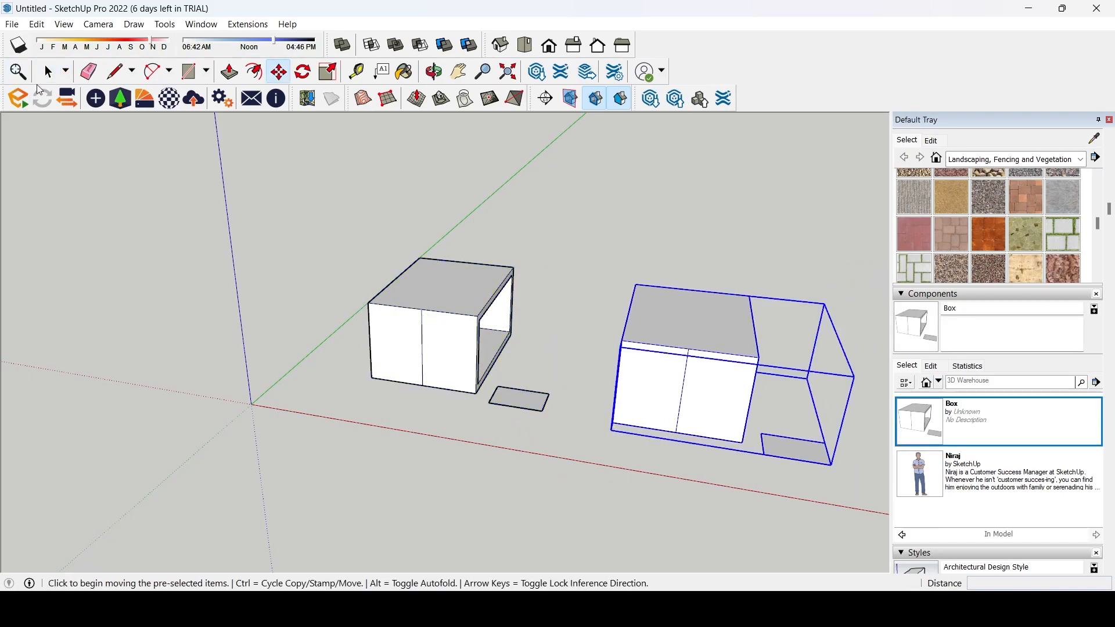
{"action": "scroll", "coordinate": [401, 349], "scroll_direction": "up", "scroll_amount": 5}
{"action": "left_click", "coordinate": [49, 74]}
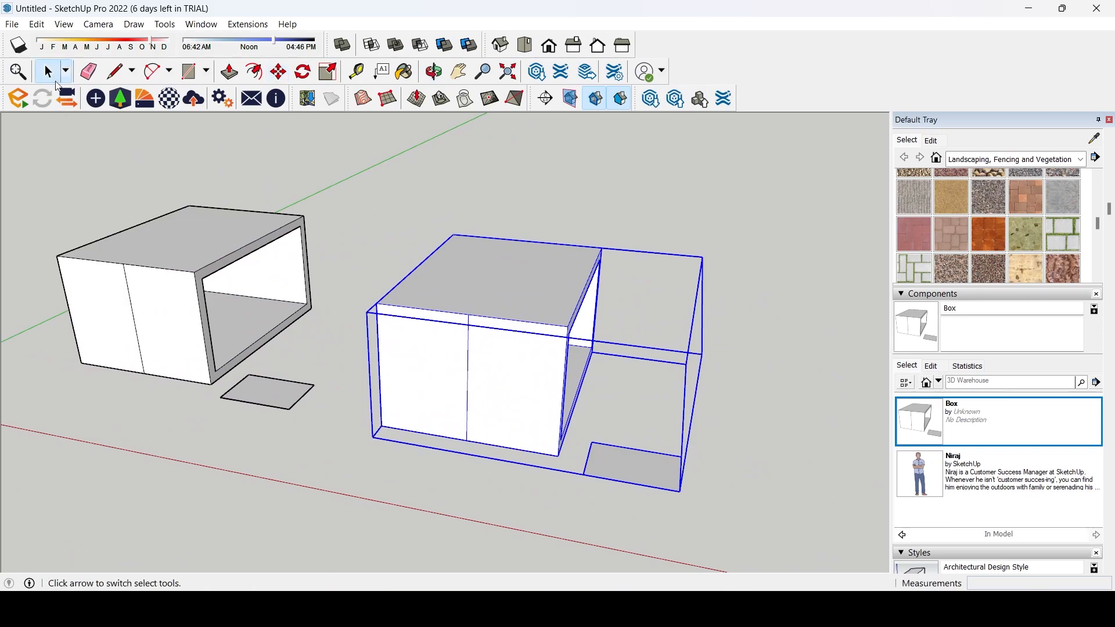
- Open the newly placed Box instance for editing
{"action": "right_click", "coordinate": [451, 349]}
{"action": "left_click", "coordinate": [505, 309]}
{"action": "middle_click_drag", "start_coordinate": [509, 314], "coordinate": [649, 486]}
{"action": "key", "text": "ctrl+a"}
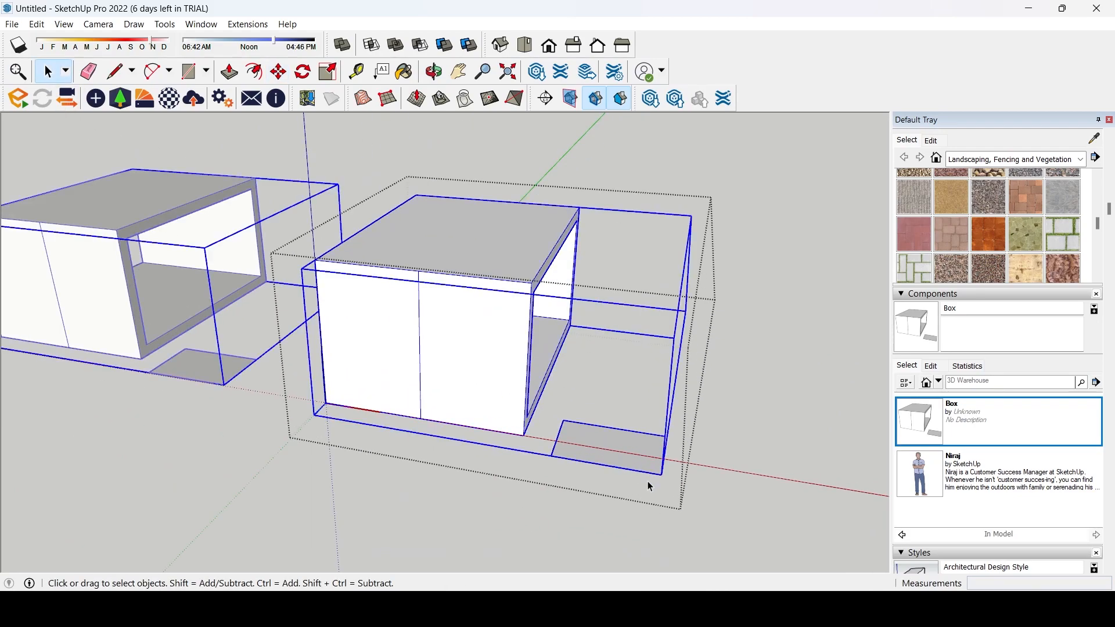
- Copy the small ground rectangle inside the open Box component with the Move tool, placing the copy just behind the original
{"action": "double_click", "coordinate": [610, 458]}
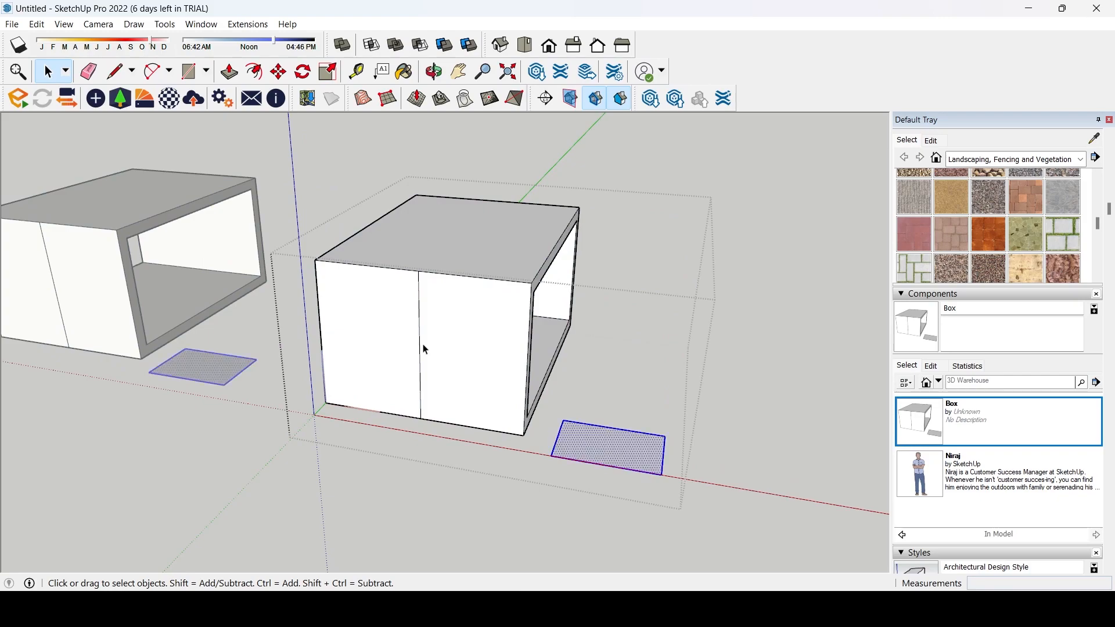
{"action": "left_click", "coordinate": [277, 73]}
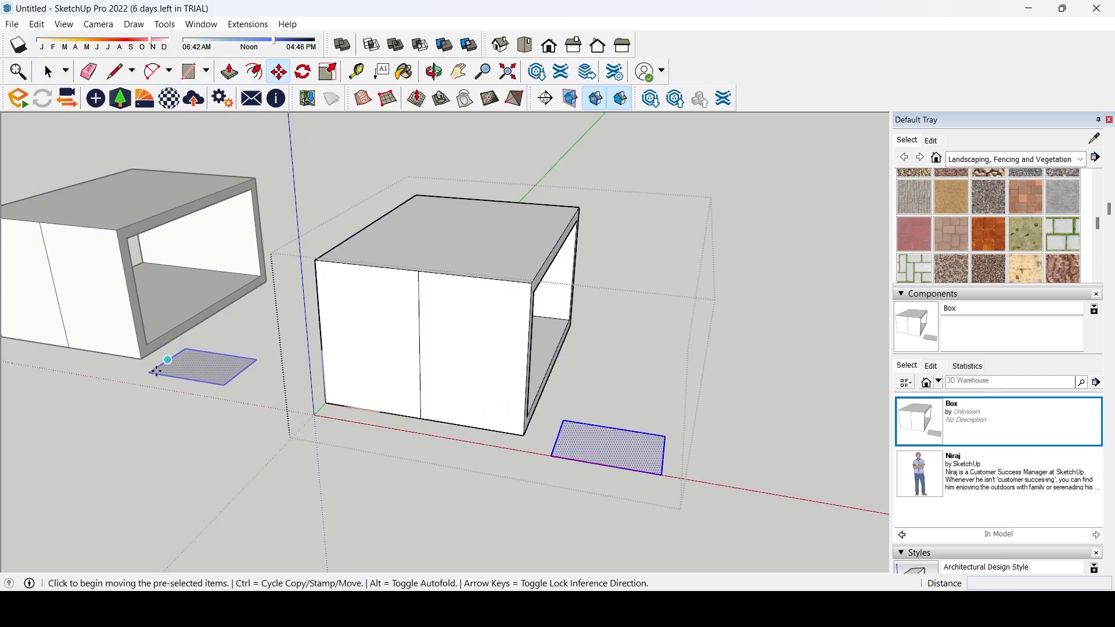
{"action": "key", "text": "ctrl"}
{"action": "left_click", "coordinate": [575, 458]}
{"action": "left_click", "coordinate": [591, 403]}
{"action": "left_click", "coordinate": [48, 71]}
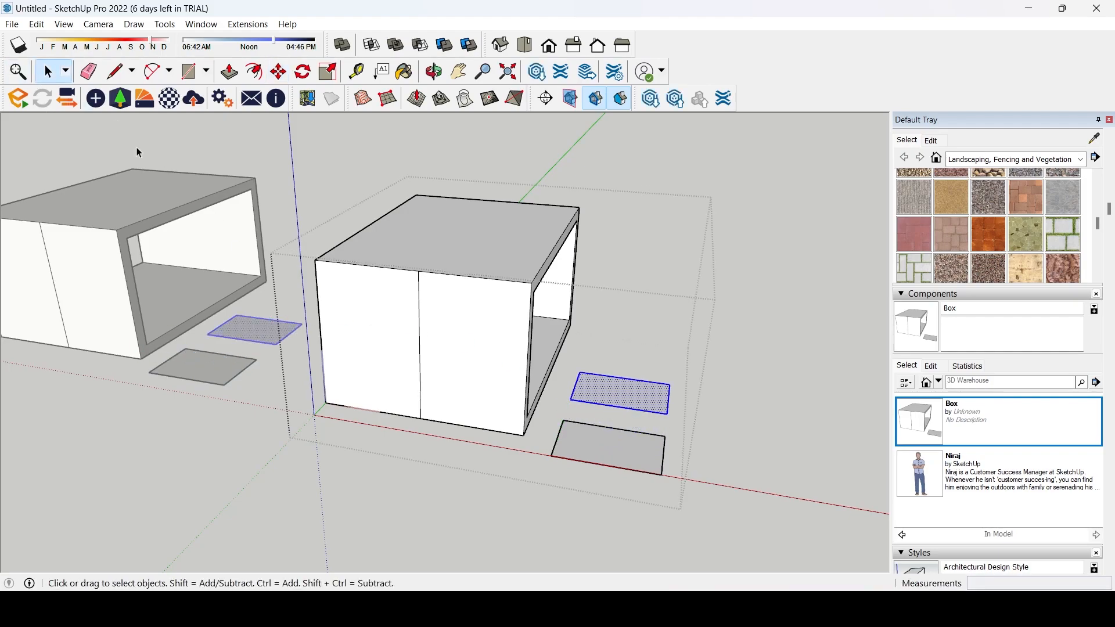
- Leave component editing and compare the rectangles of both Box instances from several sides
{"action": "scroll", "coordinate": [349, 496], "scroll_direction": "down", "scroll_amount": 5}
{"action": "middle_click_drag", "start_coordinate": [378, 451], "coordinate": [572, 370]}
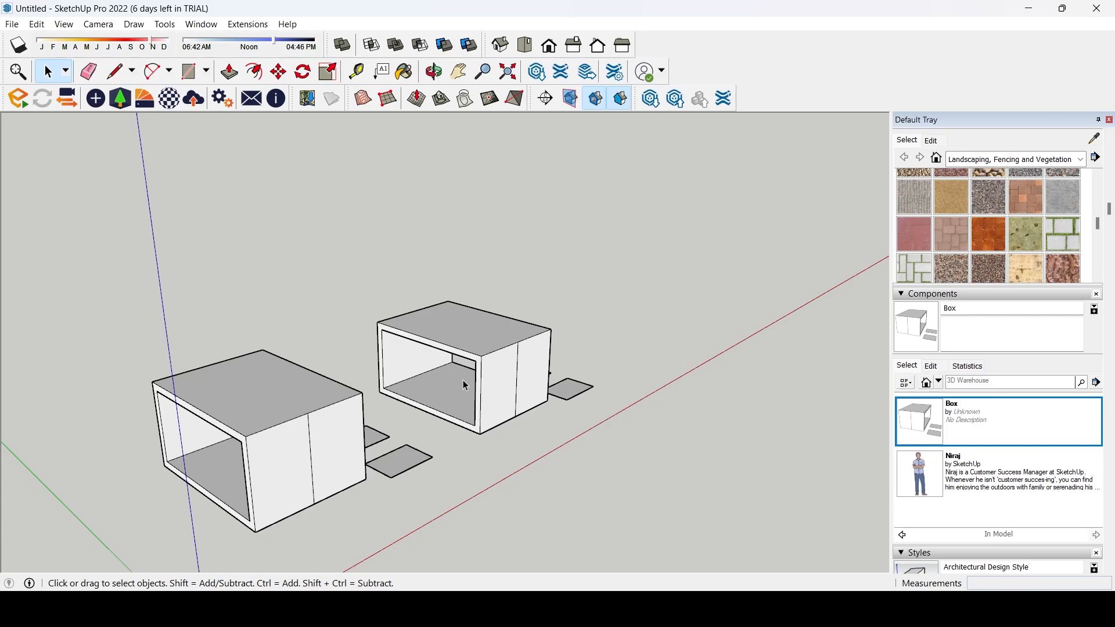
{"action": "middle_click_drag", "start_coordinate": [585, 346], "coordinate": [249, 349]}
{"action": "scroll", "coordinate": [511, 372], "scroll_direction": "up", "scroll_amount": 5}
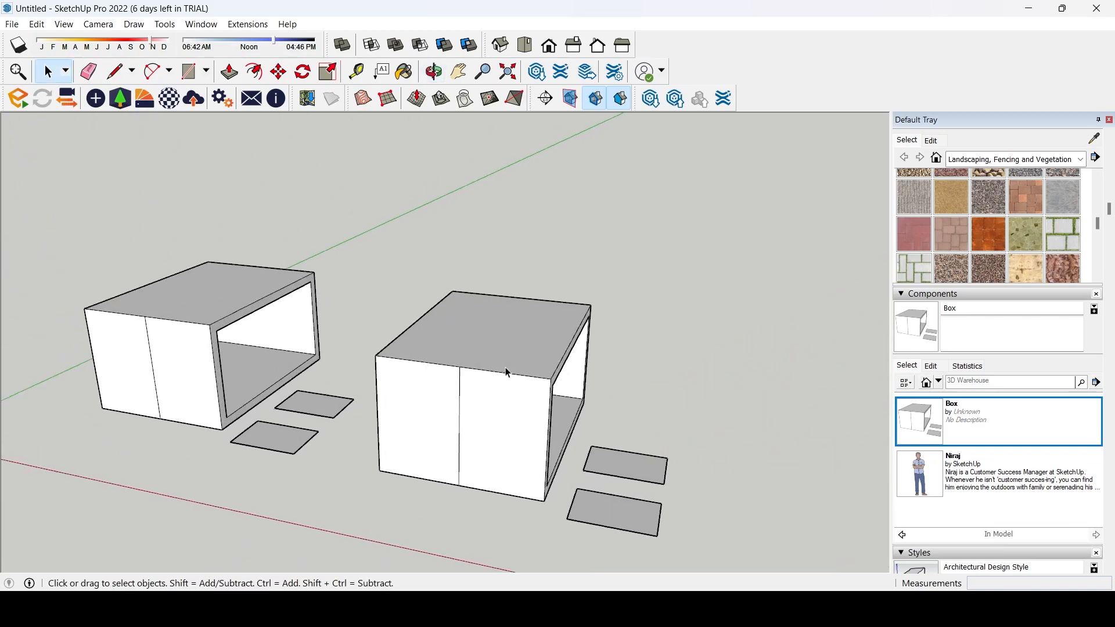
{"action": "middle_click_drag", "start_coordinate": [542, 298], "coordinate": [429, 311]}
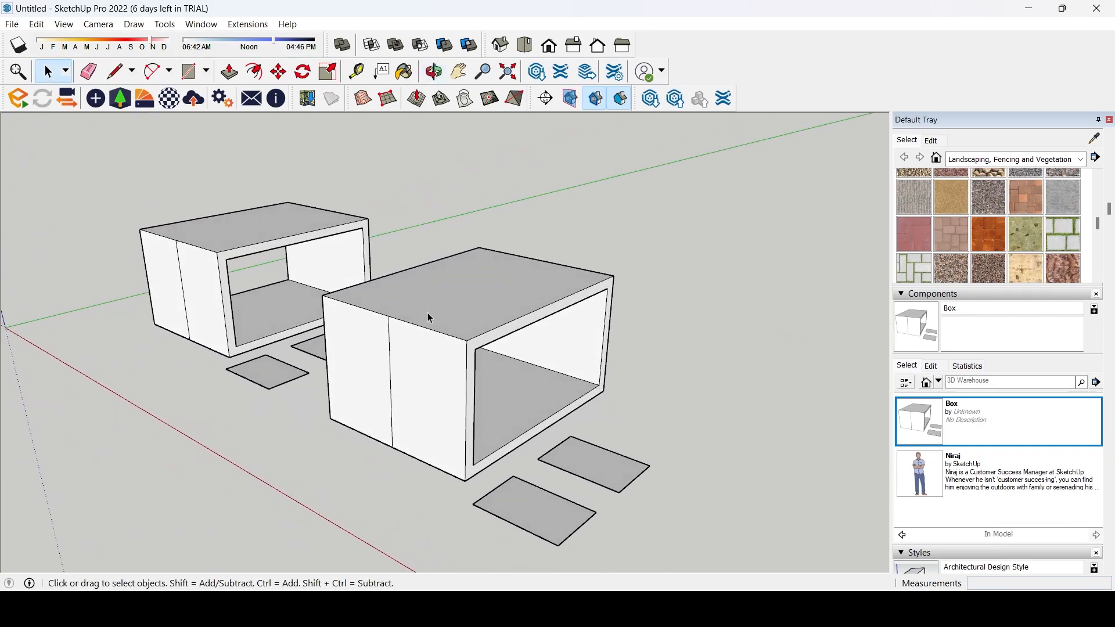
{"action": "scroll", "coordinate": [431, 314], "scroll_direction": "down", "scroll_amount": 1}
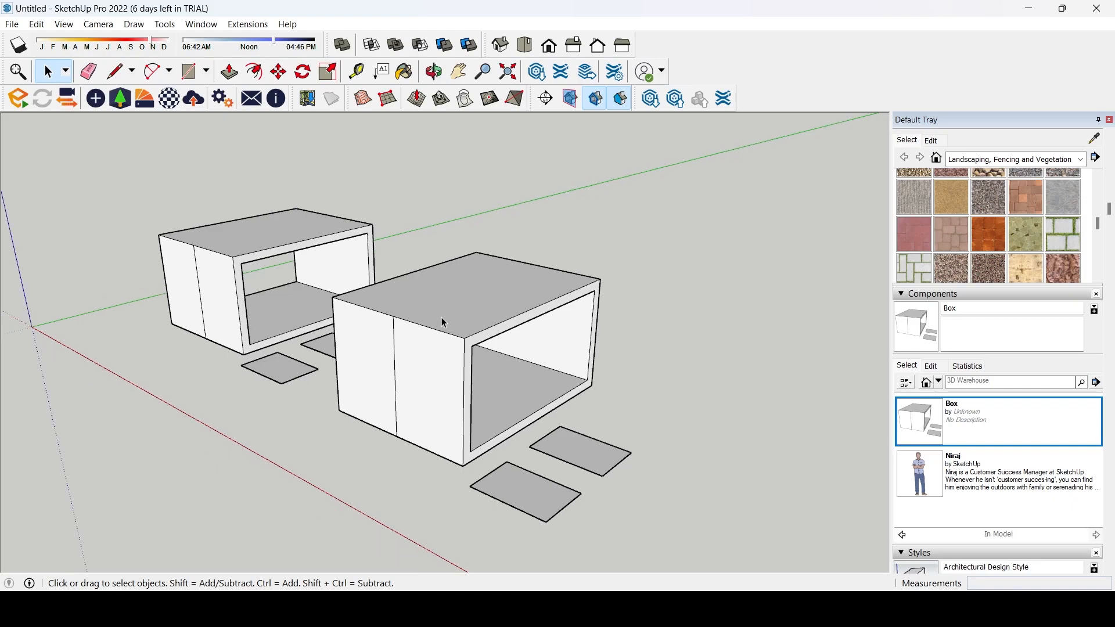
{"action": "middle_click_drag", "start_coordinate": [369, 306], "coordinate": [610, 407]}
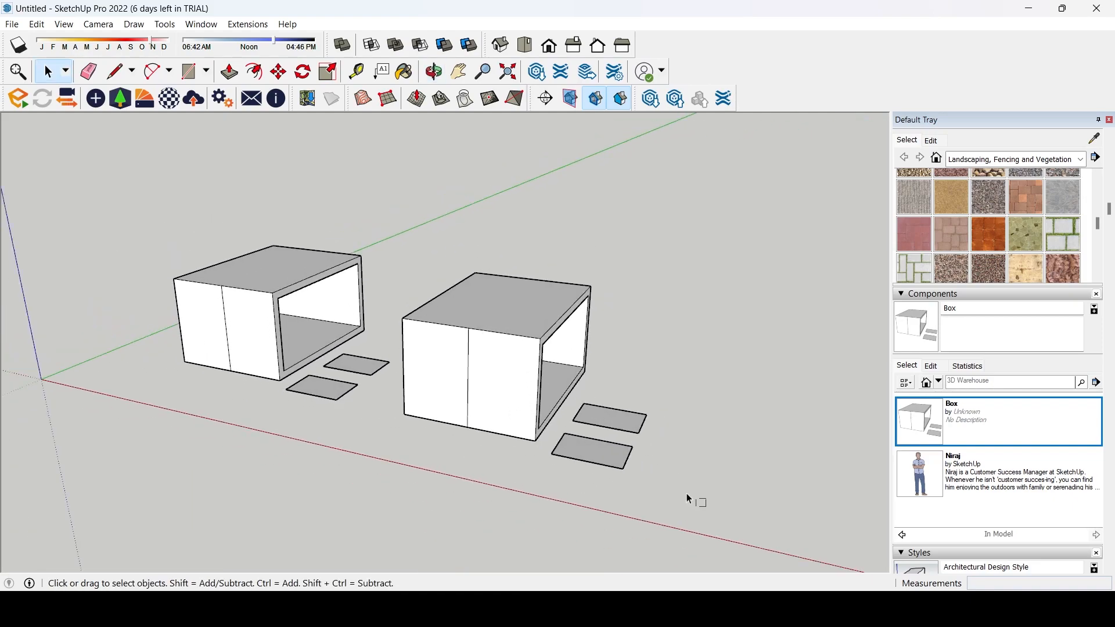
- Select both Box instances, erase the second one with the Eraser and undo the erasure
{"action": "left_click_drag", "start_coordinate": [153, 210], "coordinate": [153, 210]}
{"action": "middle_click_drag", "start_coordinate": [341, 281], "coordinate": [321, 316]}
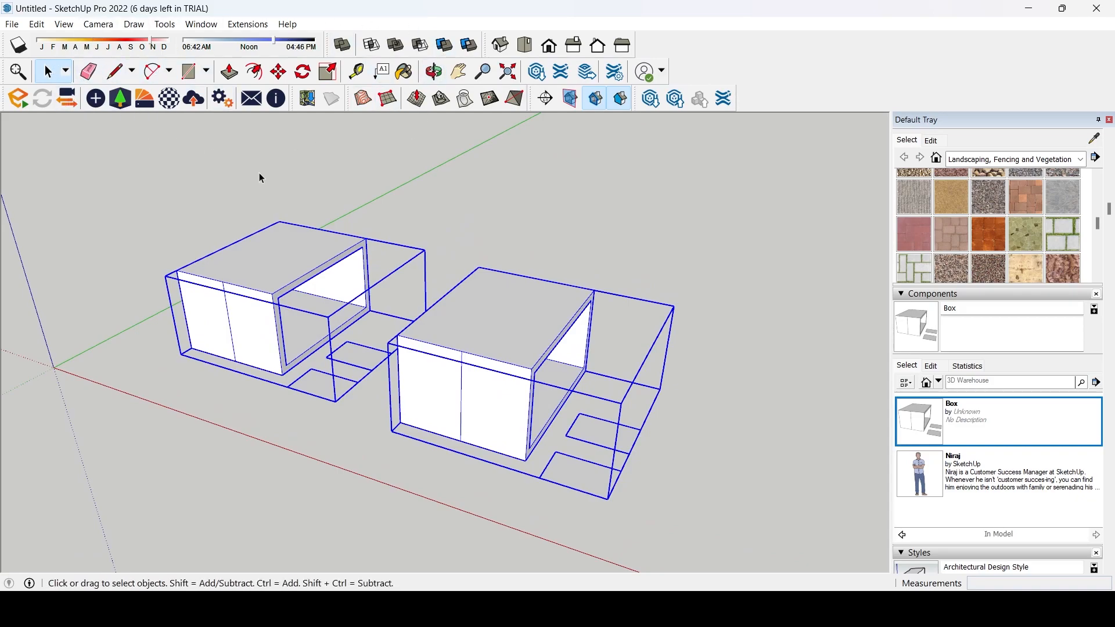
{"action": "left_click", "coordinate": [93, 77]}
{"action": "mouse_move", "coordinate": [393, 453]}
{"action": "left_mouse_down"}
{"action": "mouse_move", "coordinate": [427, 416]}
{"action": "mouse_move", "coordinate": [407, 448]}
{"action": "left_mouse_up"}
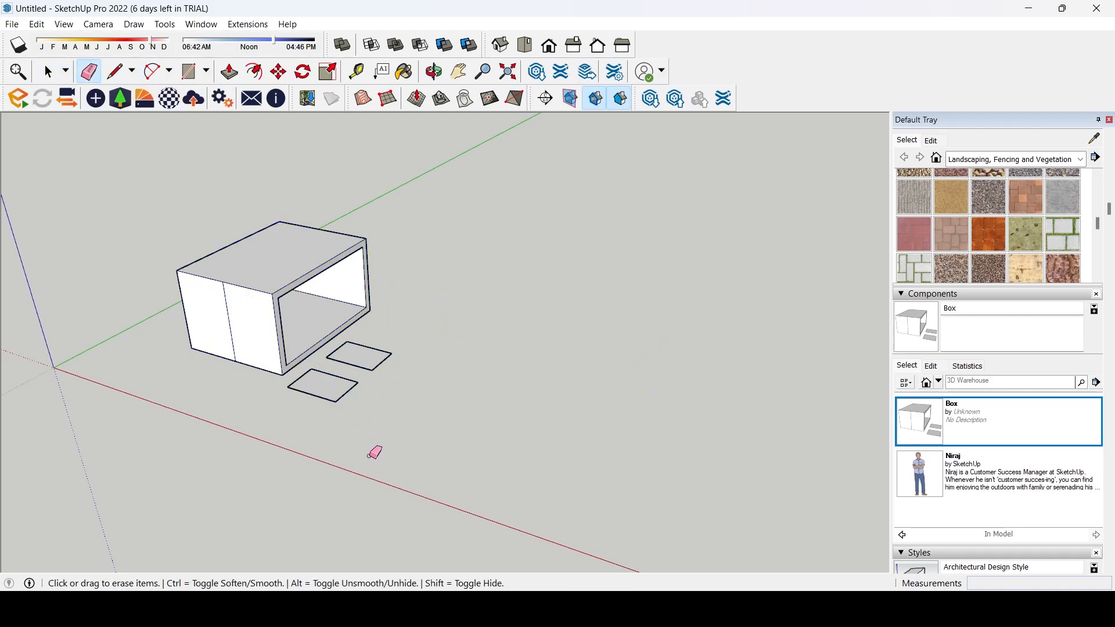
{"action": "key", "text": "ctrl+z"}
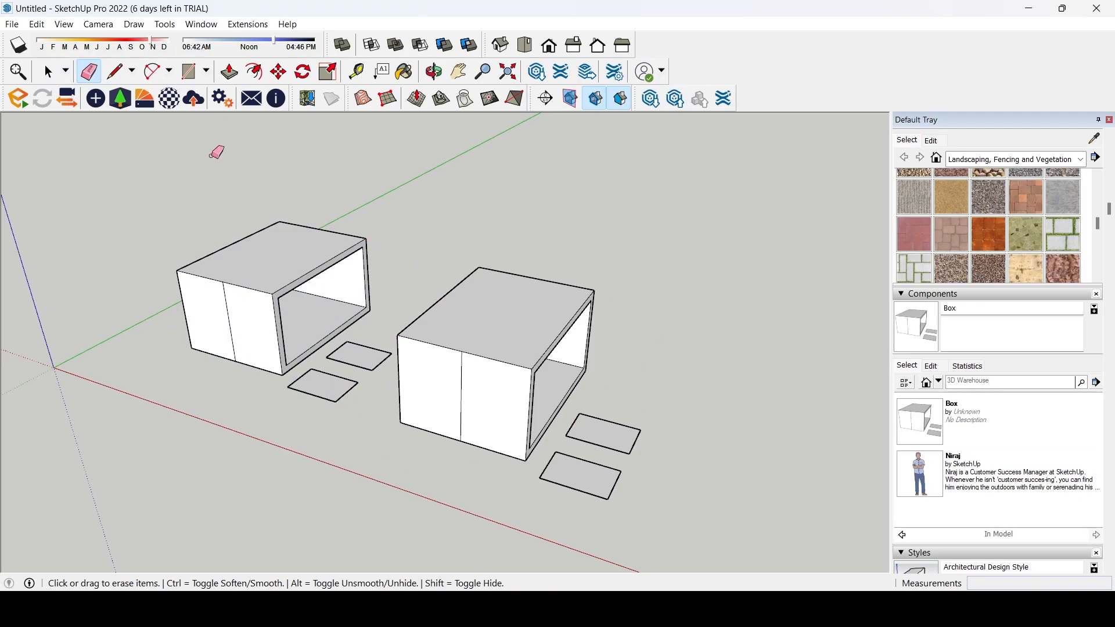
- Try to draw a 2 Point Arc on the ground beyond the second box
{"action": "key", "text": "c"}
{"action": "scroll", "coordinate": [192, 180], "scroll_direction": "down", "scroll_amount": 3}
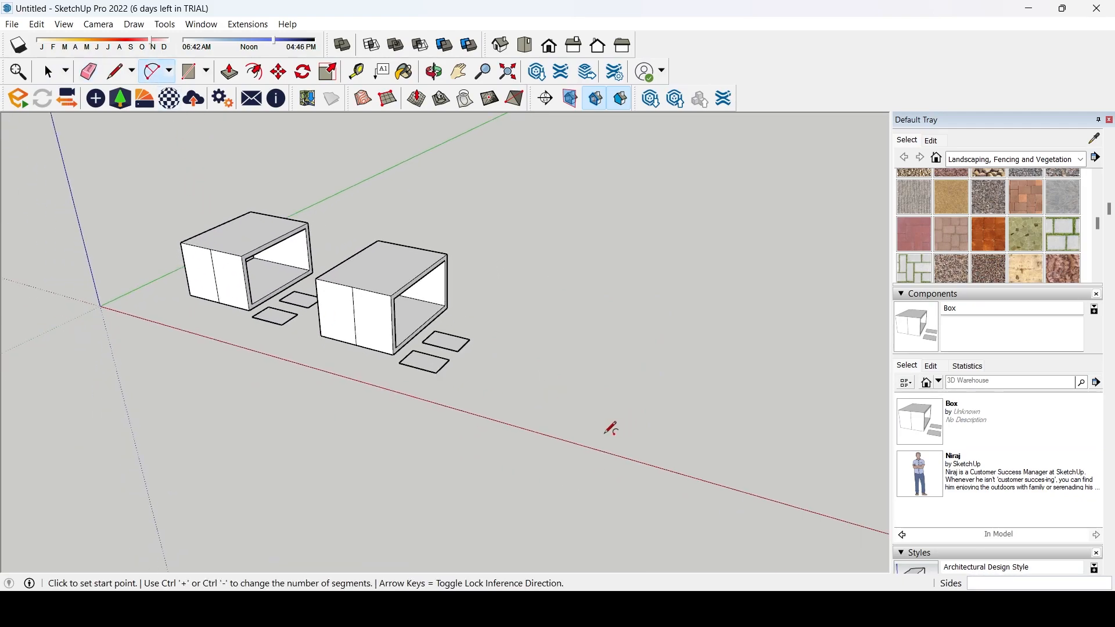
{"action": "scroll", "coordinate": [617, 428], "scroll_direction": "up", "scroll_amount": 4}
{"action": "left_click", "coordinate": [522, 433]}
{"action": "left_click", "coordinate": [587, 339]}
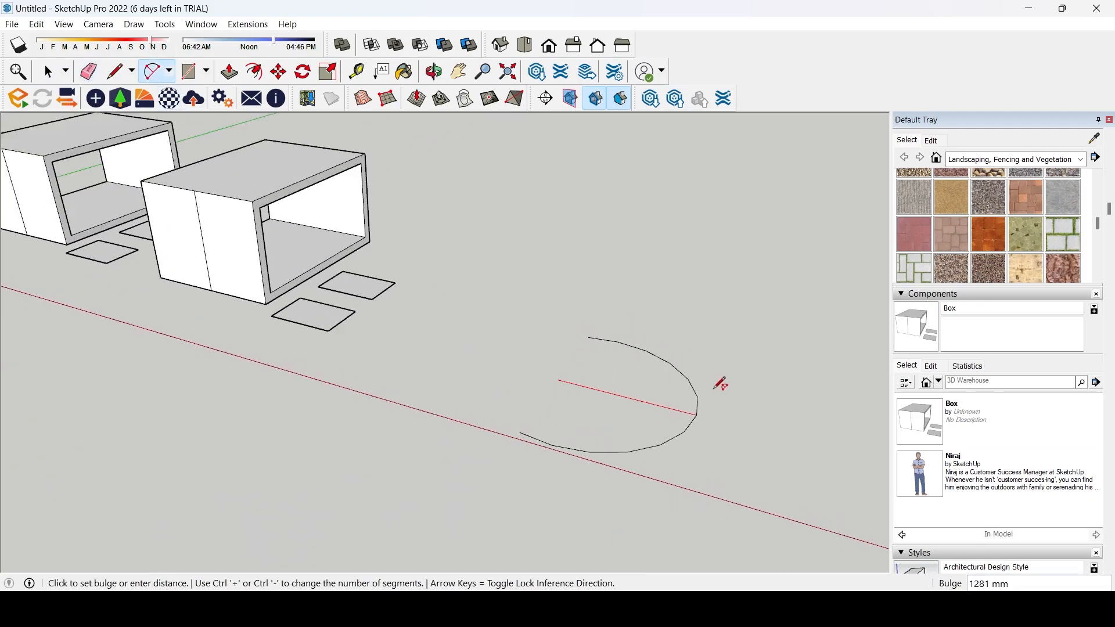
- Draw a 90° arc from a centre point on the ground beyond the second box and undo it
{"action": "left_click", "coordinate": [173, 78]}
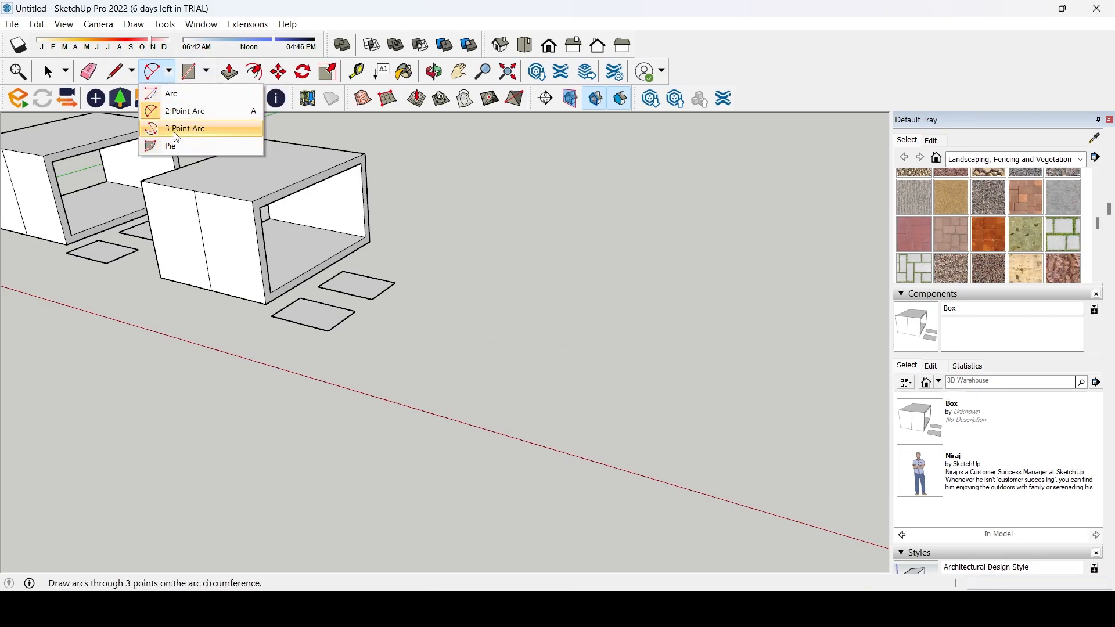
{"action": "left_click", "coordinate": [171, 94]}
{"action": "left_click", "coordinate": [497, 391]}
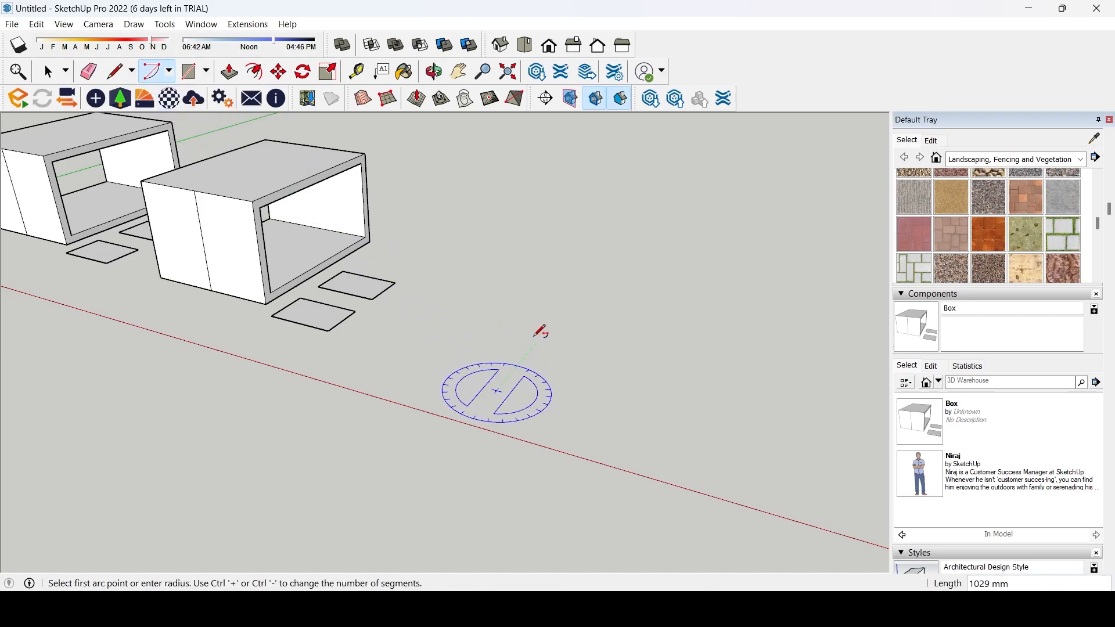
{"action": "left_click", "coordinate": [574, 298]}
{"action": "left_click", "coordinate": [693, 442]}
{"action": "key", "text": "ctrl+z"}
- Draw a Pie shape of about 98° on the ground beyond the second box, inspect it from above and undo it
{"action": "left_click", "coordinate": [169, 71]}
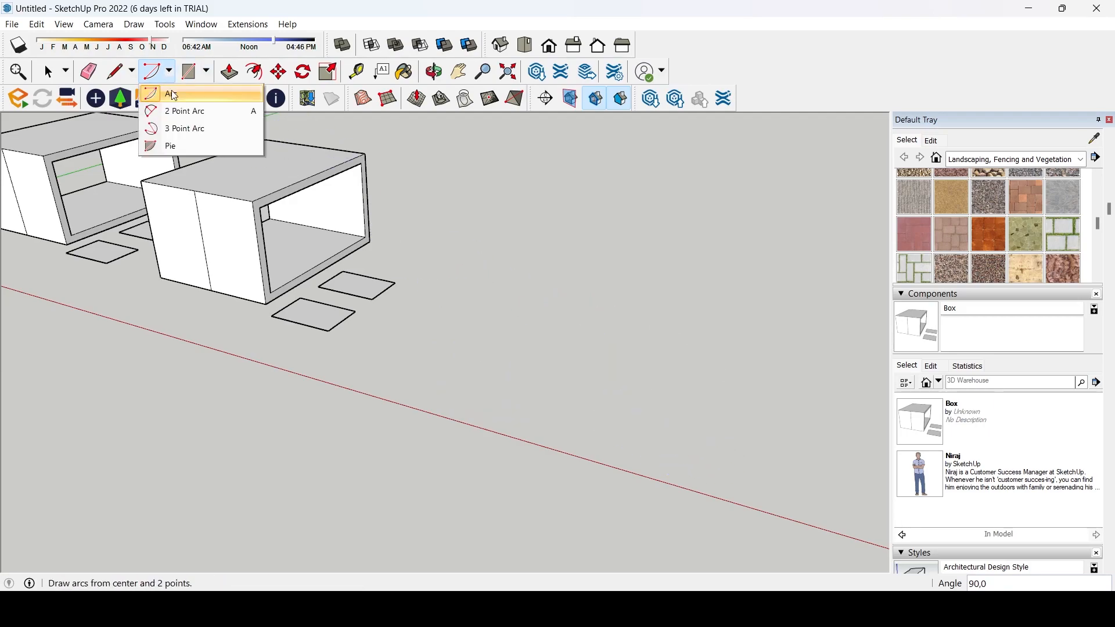
{"action": "left_click", "coordinate": [174, 145]}
{"action": "left_click", "coordinate": [519, 368]}
{"action": "left_click", "coordinate": [562, 313]}
{"action": "left_click", "coordinate": [650, 375]}
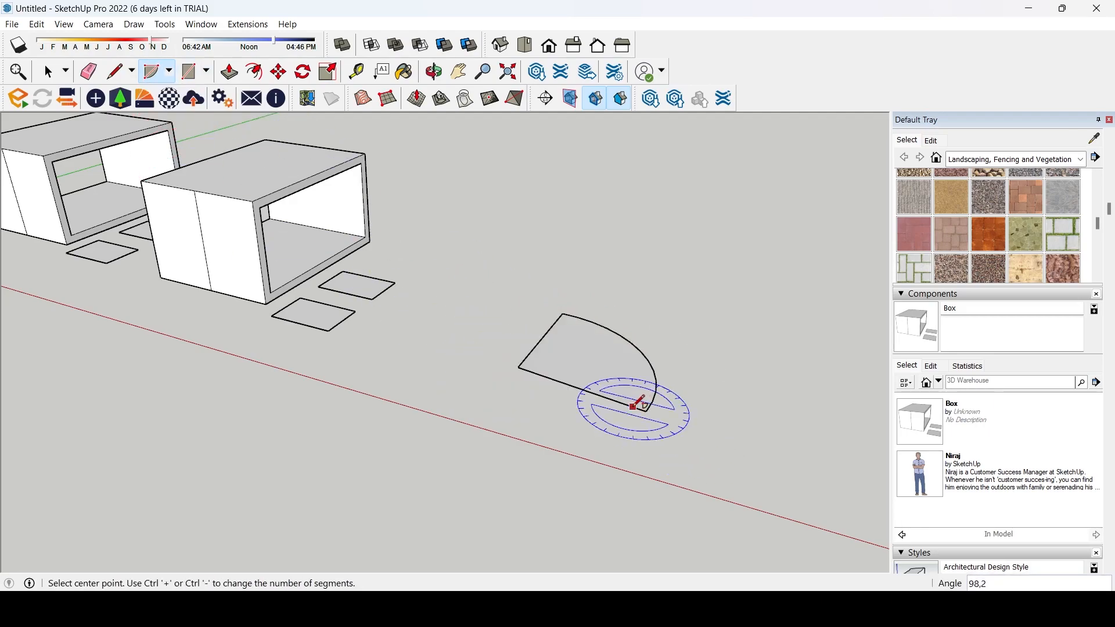
{"action": "mouse_move", "coordinate": [631, 399]}
{"action": "middle_mouse_down"}
{"action": "mouse_move", "coordinate": [424, 309]}
{"action": "mouse_move", "coordinate": [292, 401]}
{"action": "mouse_move", "coordinate": [311, 413]}
{"action": "middle_mouse_up"}
{"action": "left_click", "coordinate": [446, 524]}
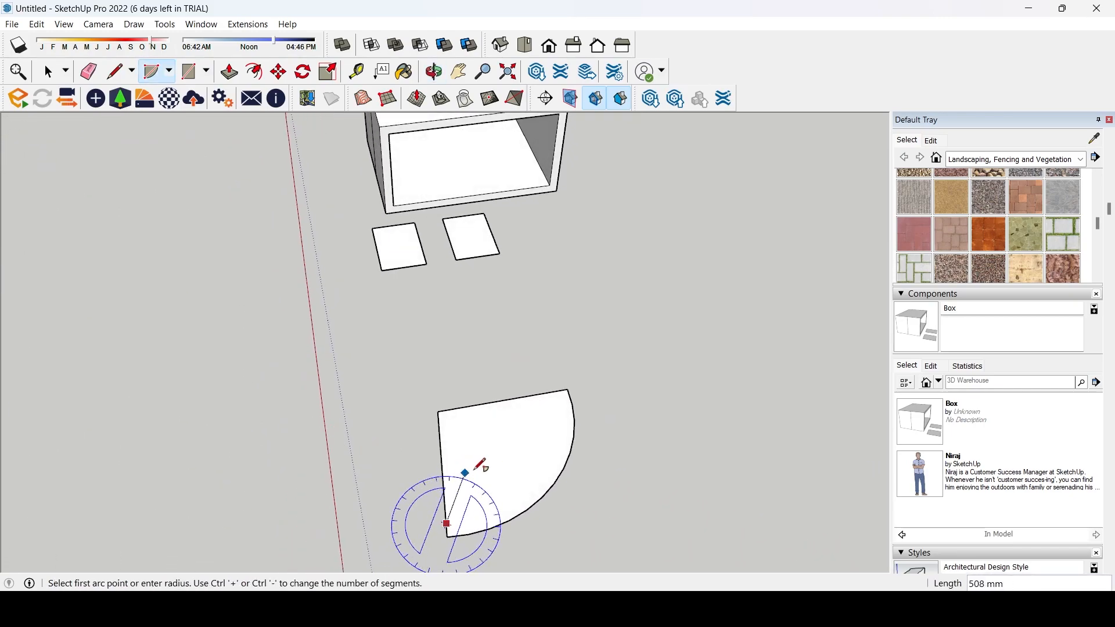
{"action": "key", "text": "Escape"}
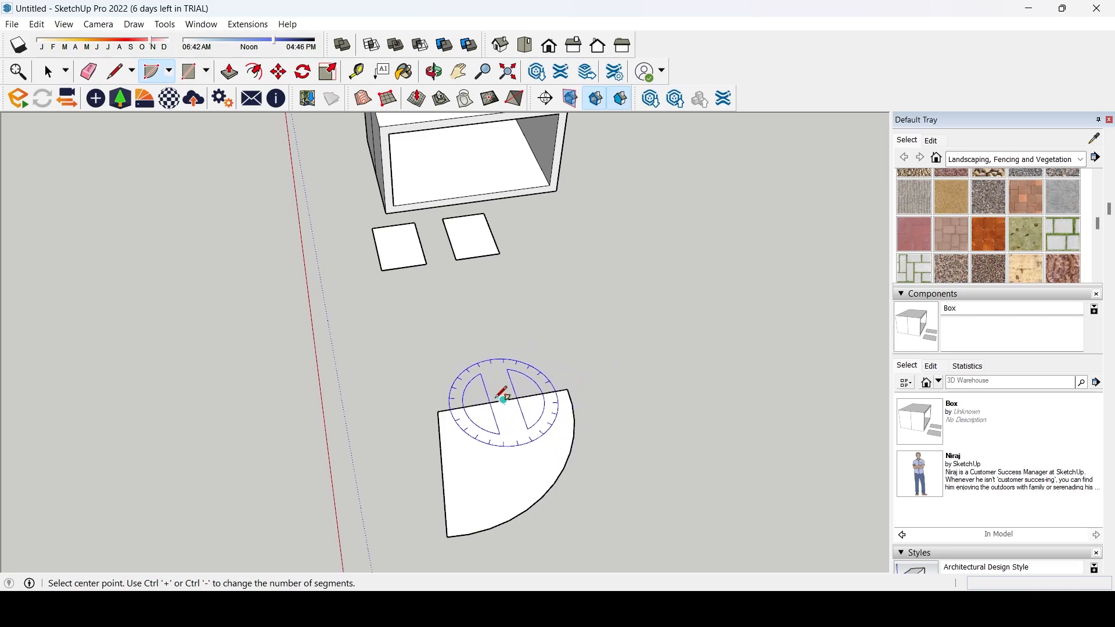
{"action": "middle_click_drag", "start_coordinate": [486, 393], "coordinate": [473, 325]}
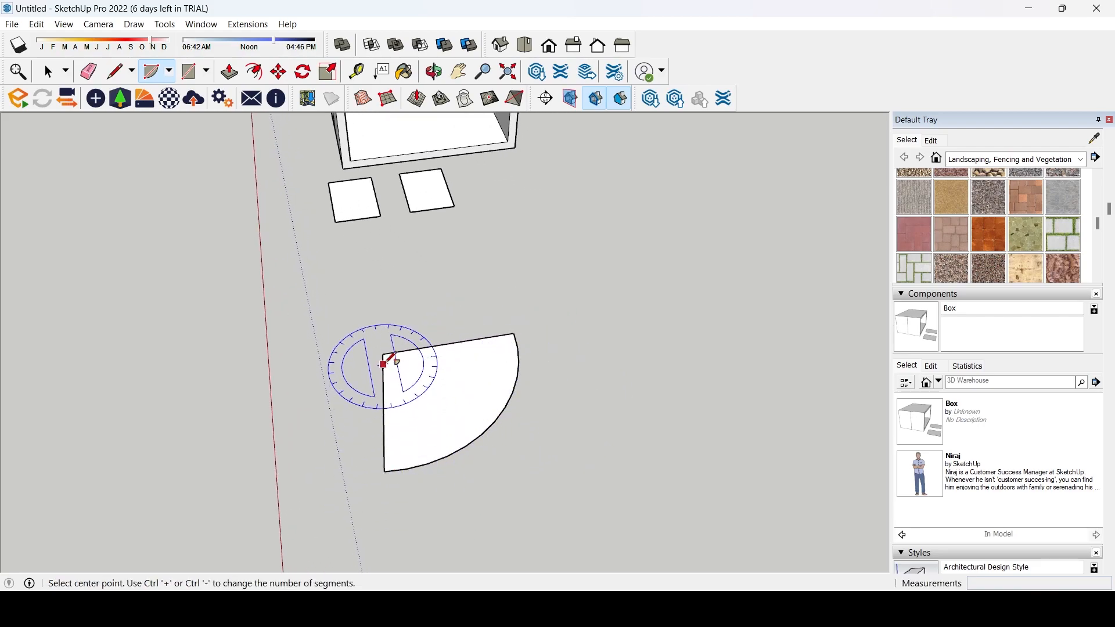
{"action": "middle_click_drag", "start_coordinate": [361, 464], "coordinate": [607, 356]}
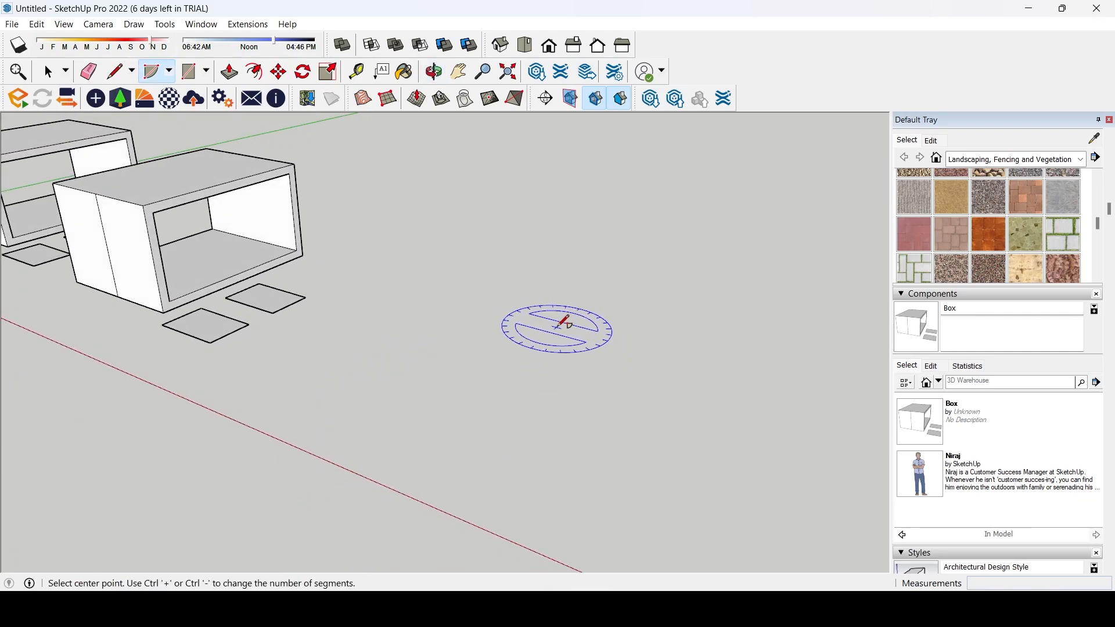
{"action": "left_click", "coordinate": [182, 77]}
{"action": "left_click", "coordinate": [169, 73]}
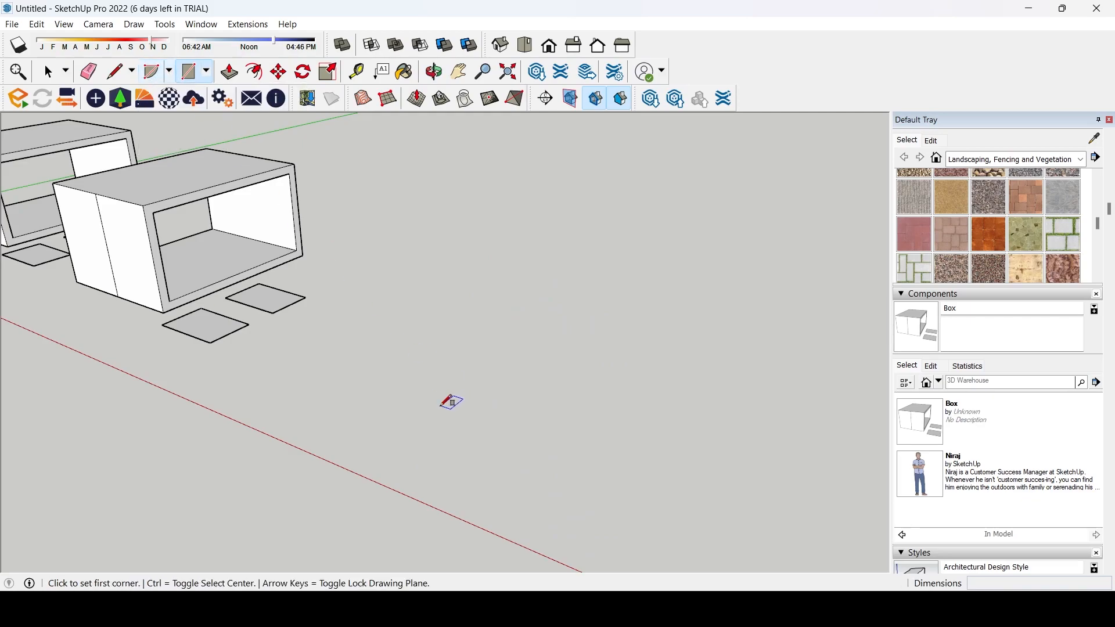
{"action": "left_click", "coordinate": [430, 402]}
{"action": "left_click", "coordinate": [161, 77]}
{"action": "left_click", "coordinate": [468, 451]}
{"action": "left_click", "coordinate": [541, 383]}
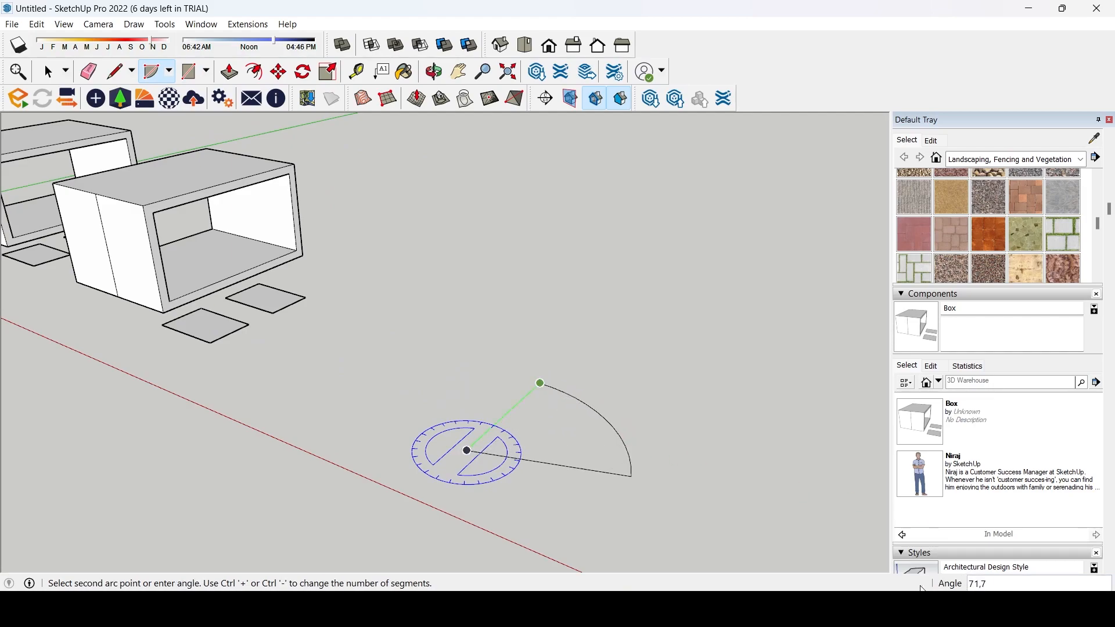
{"action": "key", "text": "Escape"}
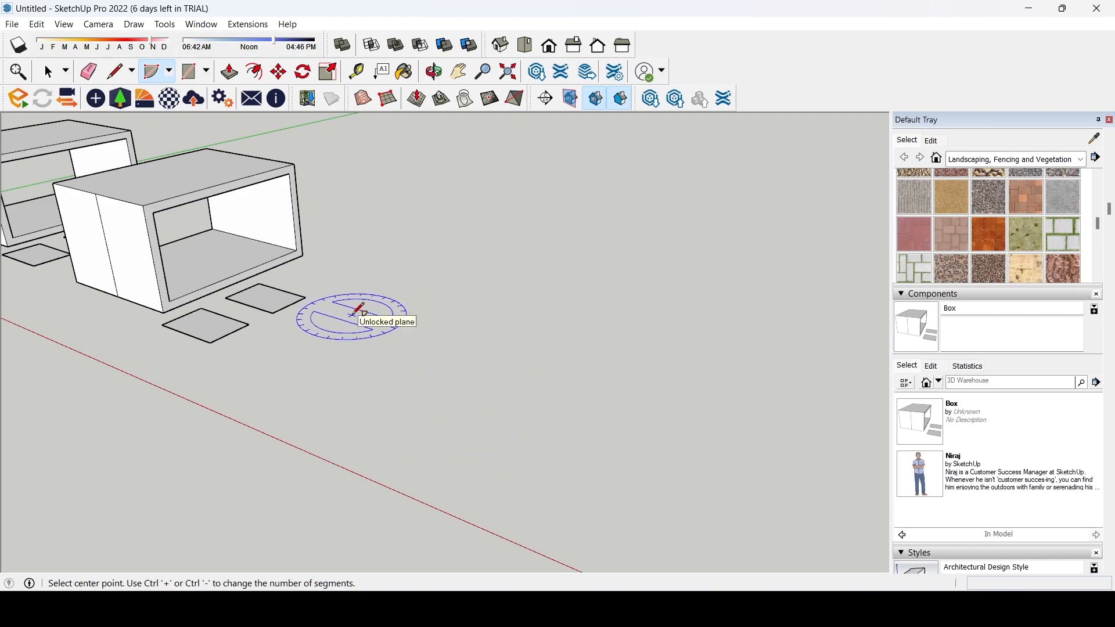
- Draw a circle with a radius of about 1616 mm on the ground beyond the second box's rectangles
{"action": "left_click", "coordinate": [209, 74]}
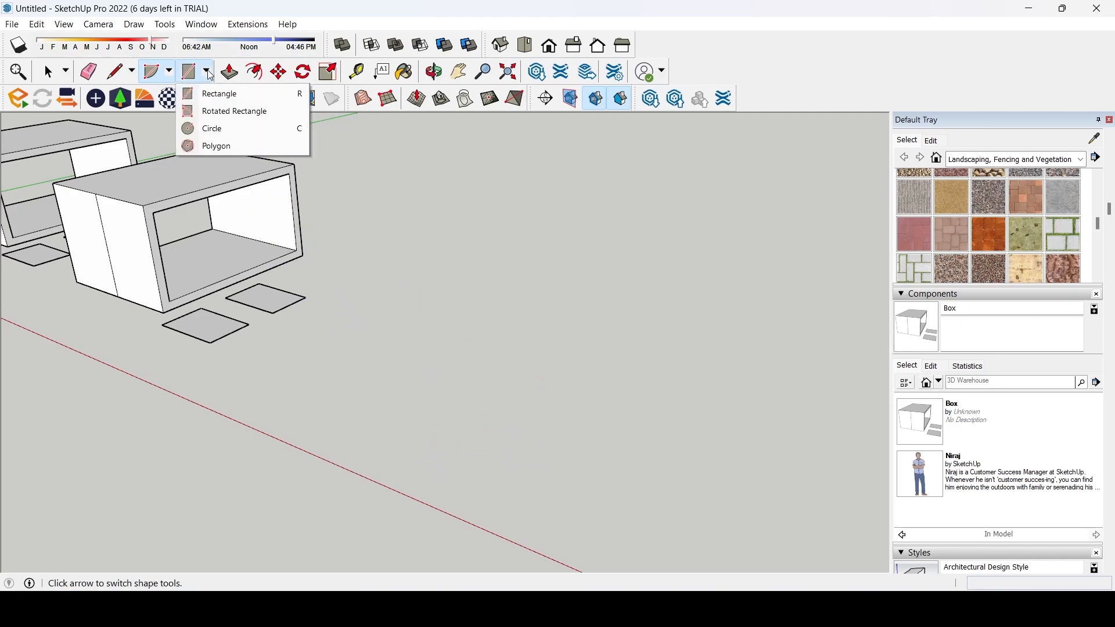
{"action": "left_click", "coordinate": [218, 133]}
{"action": "middle_click_drag", "start_coordinate": [280, 209], "coordinate": [371, 316]}
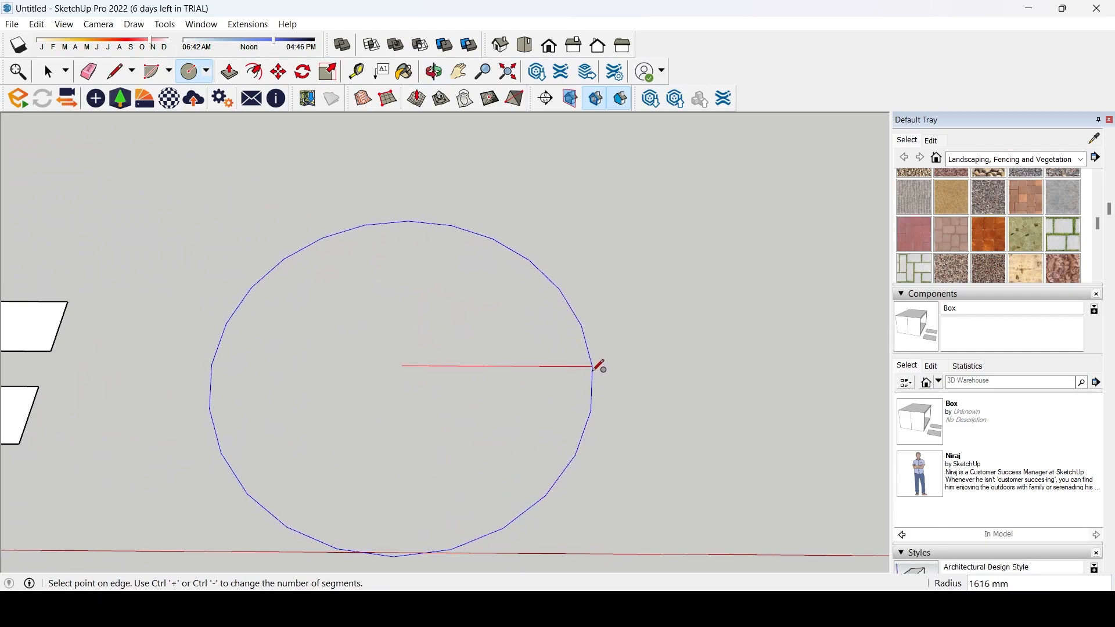
{"action": "left_click", "coordinate": [589, 369]}
{"action": "middle_click_drag", "start_coordinate": [192, 244], "coordinate": [401, 366]}
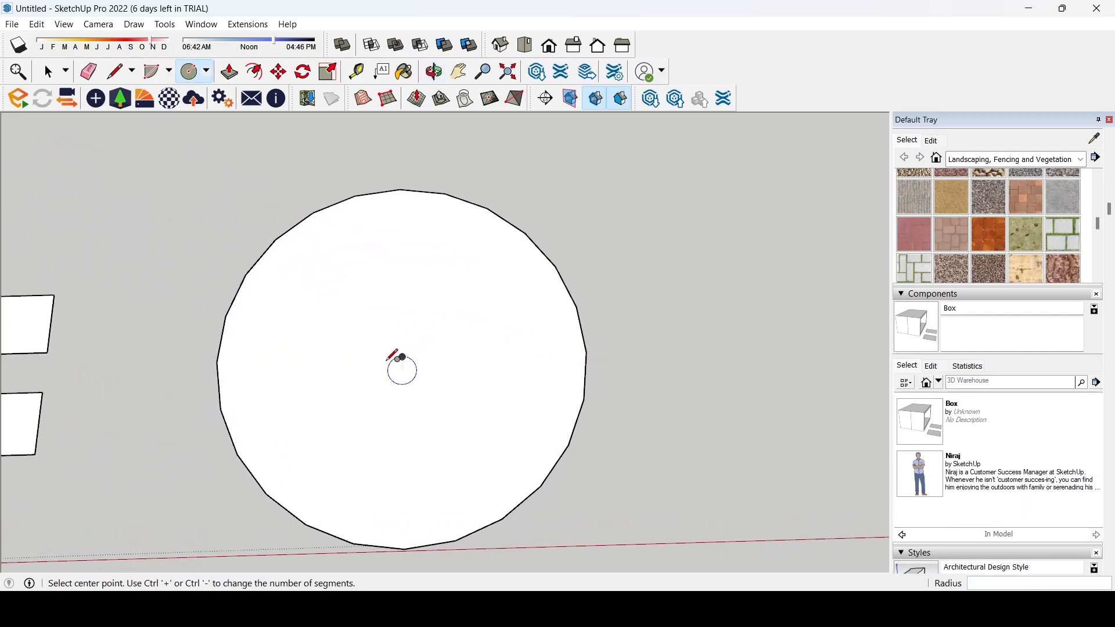
{"action": "left_click", "coordinate": [113, 77]}
{"action": "left_click", "coordinate": [403, 356]}
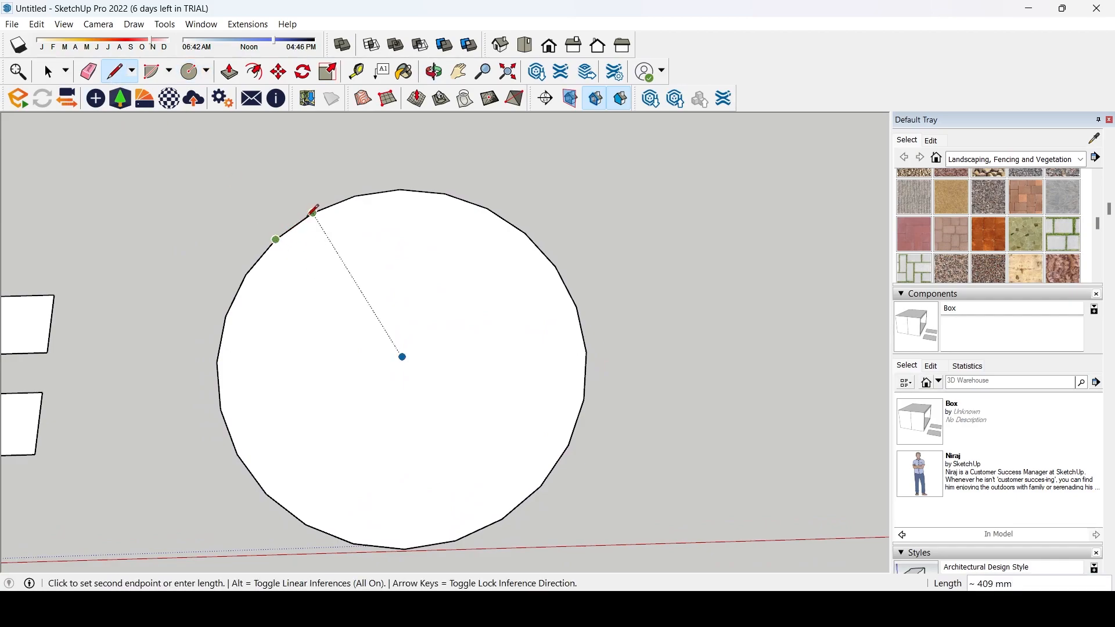
{"action": "key", "text": "Escape"}
{"action": "middle_click_drag", "start_coordinate": [311, 219], "coordinate": [293, 195]}
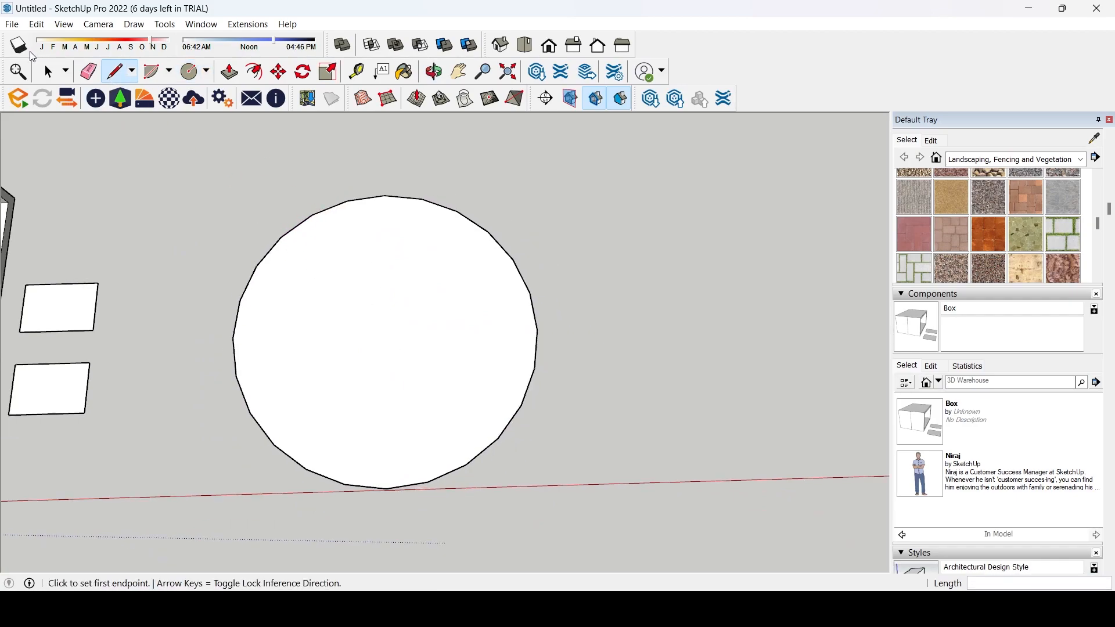
- Select the circle's edge and set its number of segments to 240 in Entity Info
{"action": "key", "text": "space"}
{"action": "left_click_drag", "start_coordinate": [212, 197], "coordinate": [214, 203]}
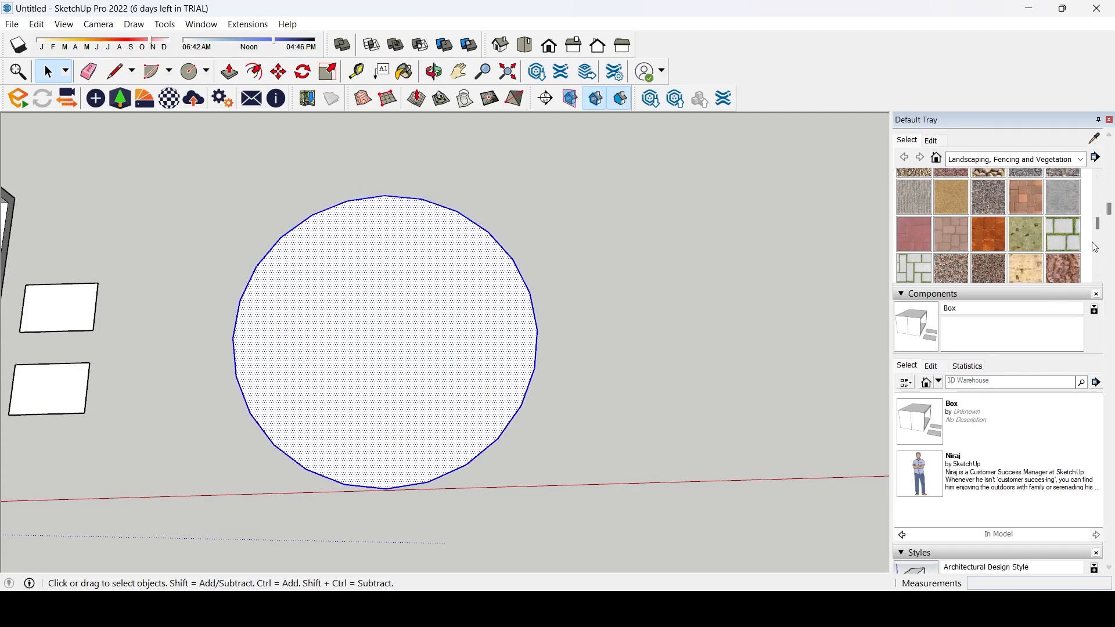
{"action": "left_click_drag", "start_coordinate": [1110, 212], "coordinate": [1111, 151]}
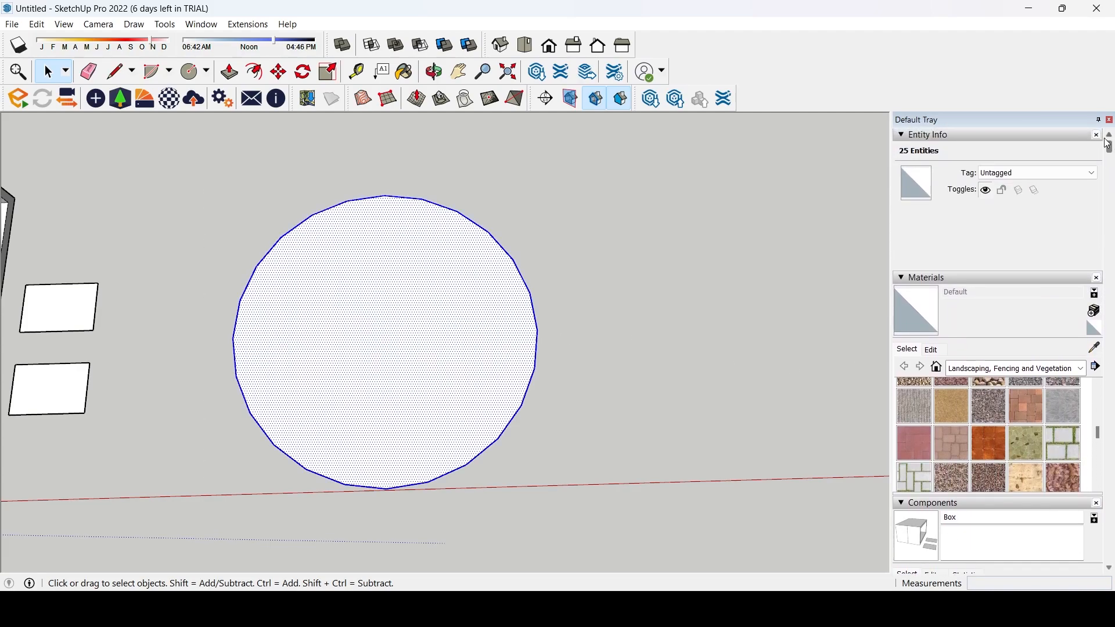
{"action": "left_click", "coordinate": [713, 323]}
{"action": "left_click", "coordinate": [400, 370]}
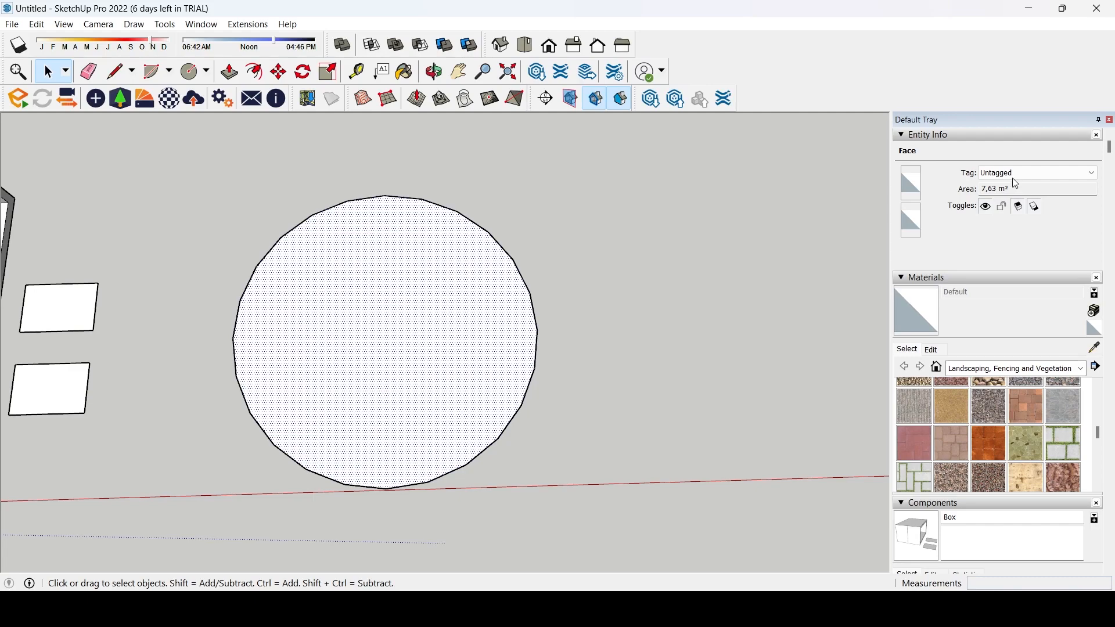
{"action": "scroll", "coordinate": [650, 338], "scroll_direction": "down", "scroll_amount": 1}
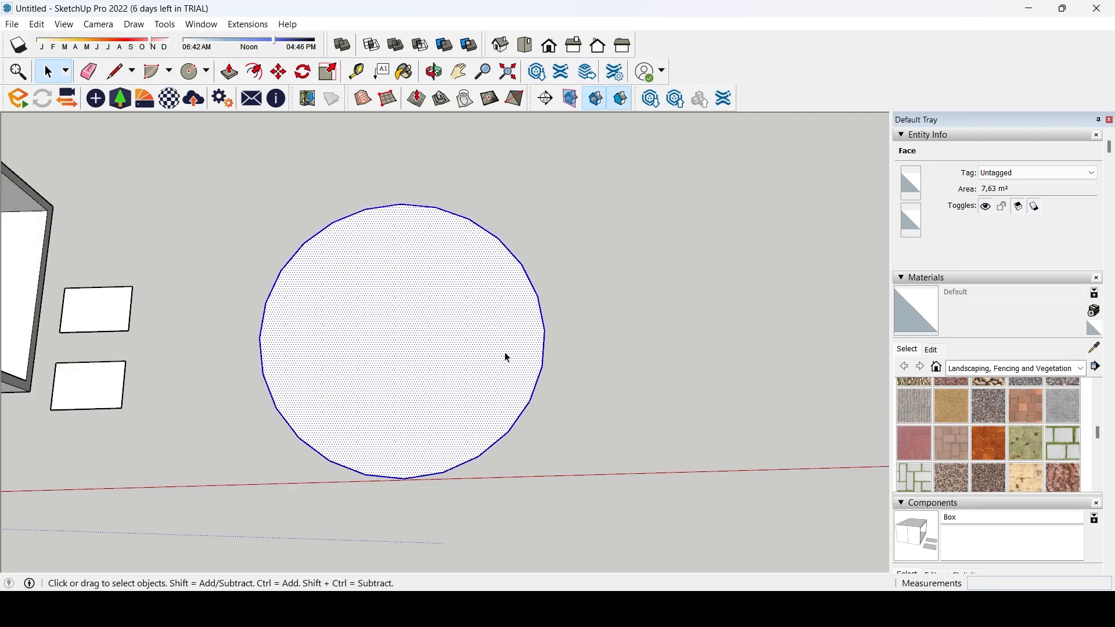
{"action": "double_click", "coordinate": [507, 357]}
{"action": "left_click", "coordinate": [607, 379]}
{"action": "left_click", "coordinate": [535, 388]}
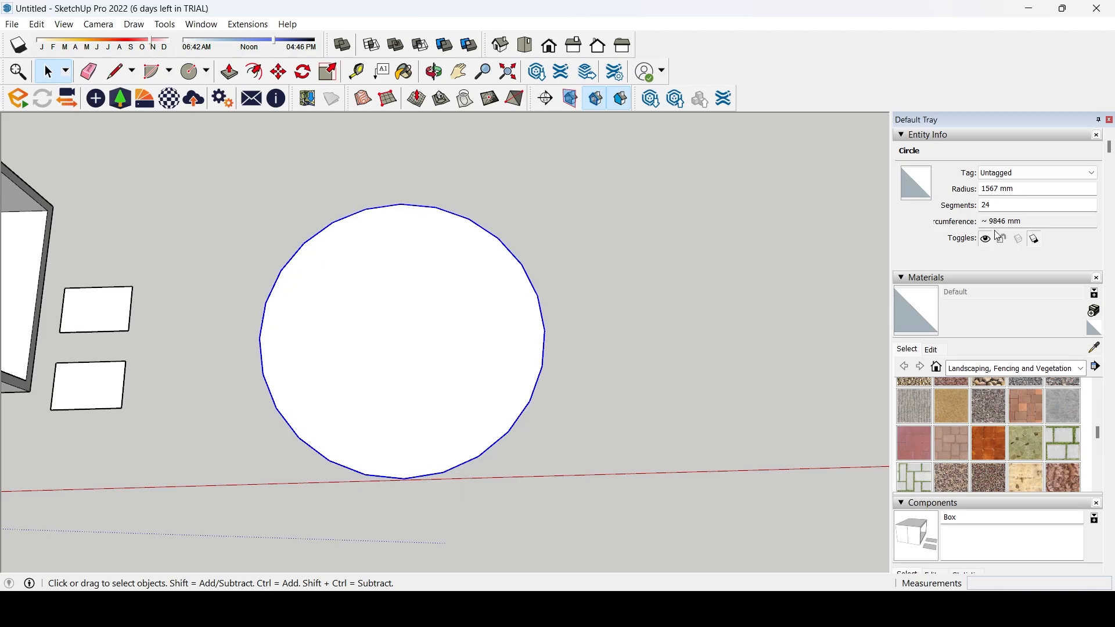
{"action": "left_click", "coordinate": [998, 206]}
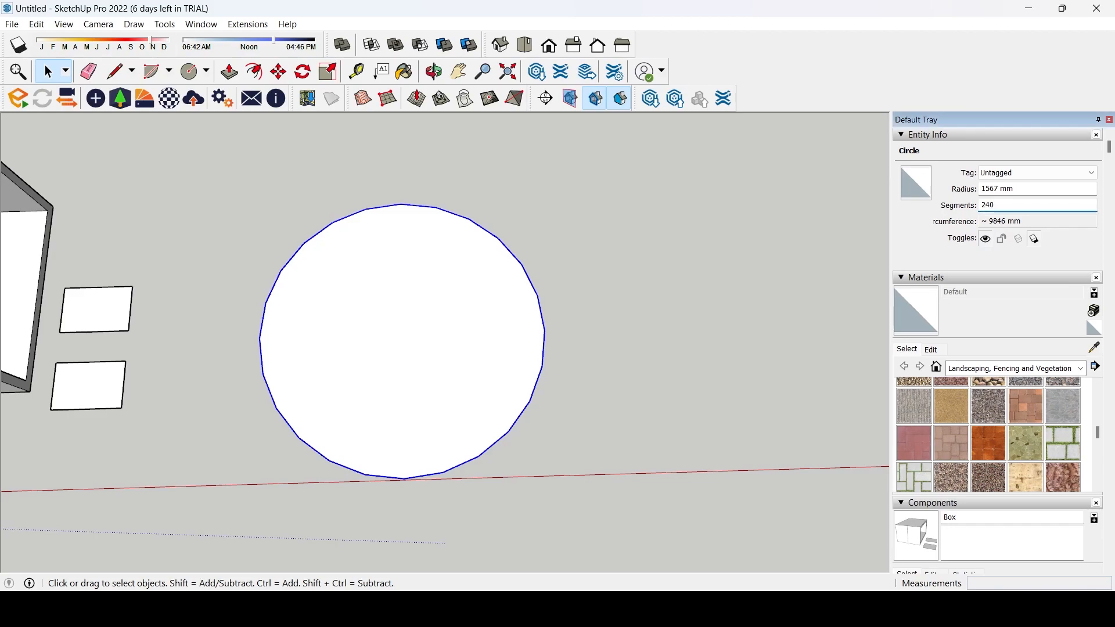
{"action": "key", "text": "Return"}
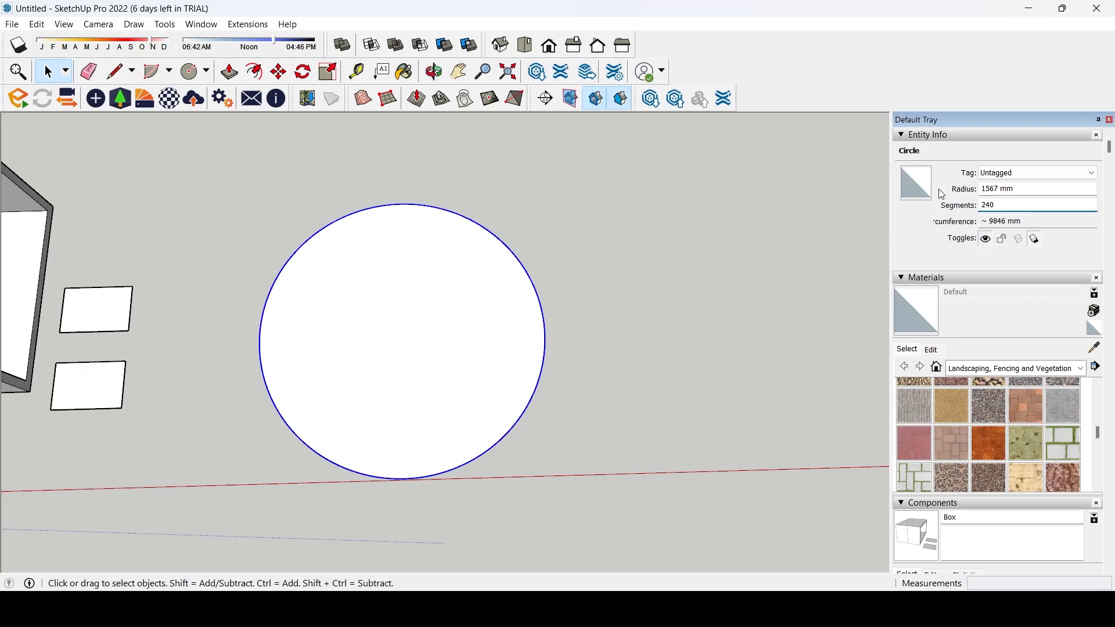
- Inspect the smoothness of the circle's outline up close and select its edge
{"action": "left_click", "coordinate": [446, 320]}
{"action": "middle_click_drag", "start_coordinate": [474, 287], "coordinate": [434, 183]}
{"action": "scroll", "coordinate": [386, 447], "scroll_direction": "up", "scroll_amount": 7}
{"action": "scroll", "coordinate": [464, 465], "scroll_direction": "up", "scroll_amount": 5}
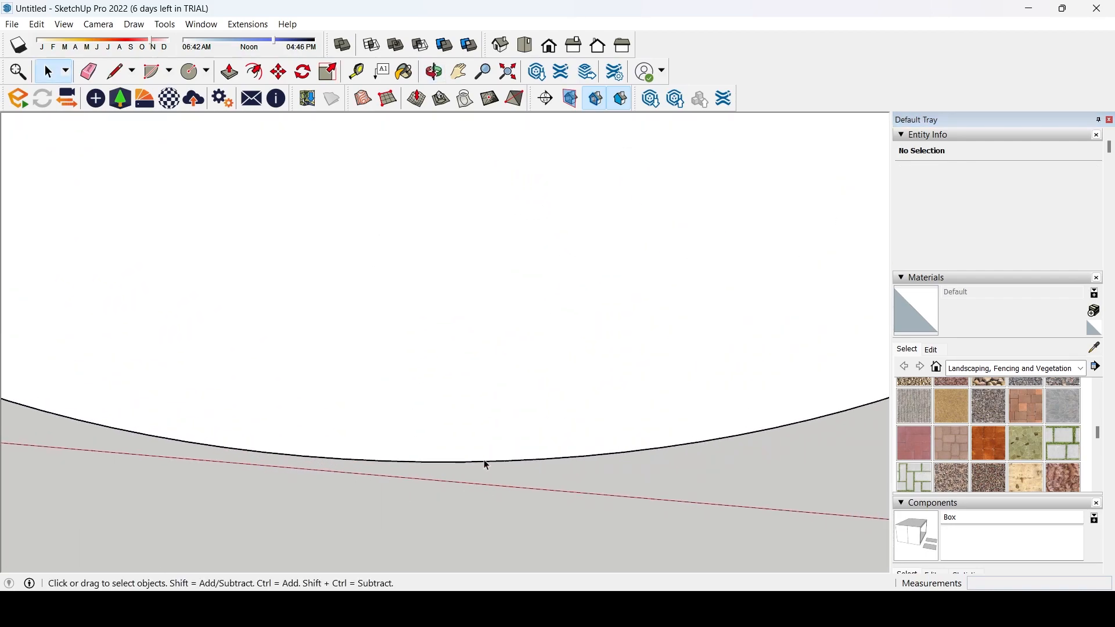
{"action": "left_click", "coordinate": [411, 459]}
{"action": "scroll", "coordinate": [411, 459], "scroll_direction": "down", "scroll_amount": 3}
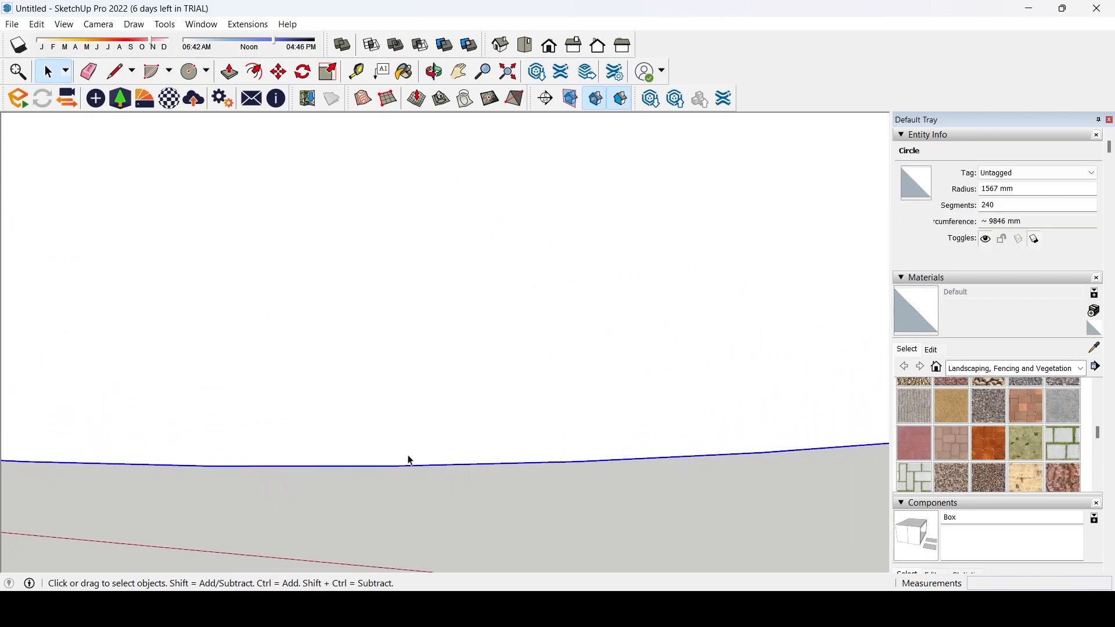
- Measure one segment of the circle's edge with the Line tool and cancel the line
{"action": "left_click", "coordinate": [120, 72]}
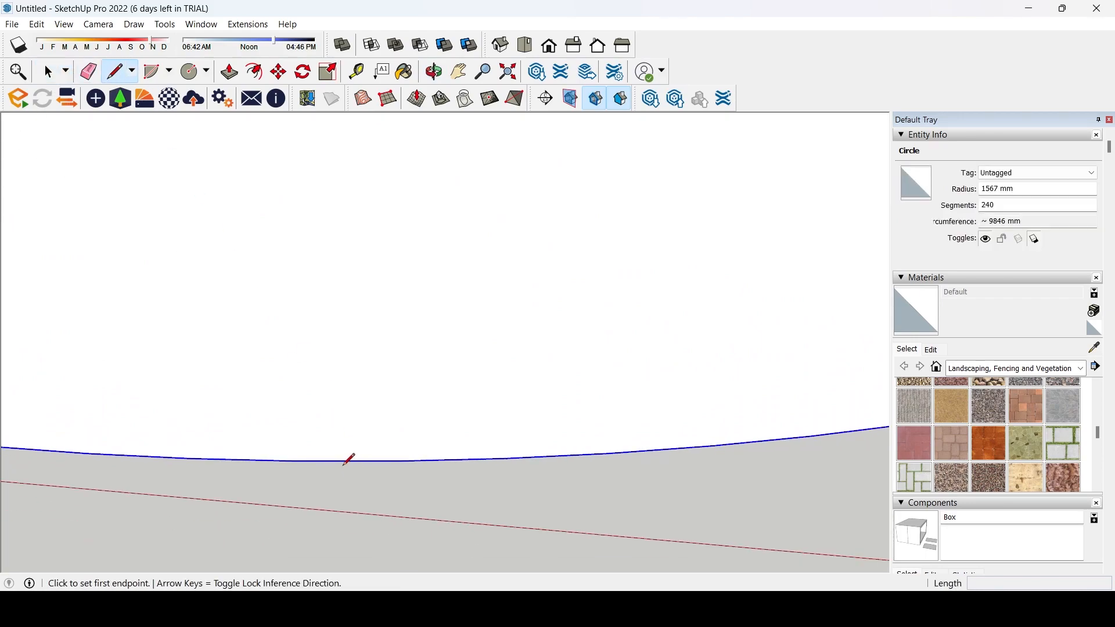
{"action": "left_click", "coordinate": [400, 461]}
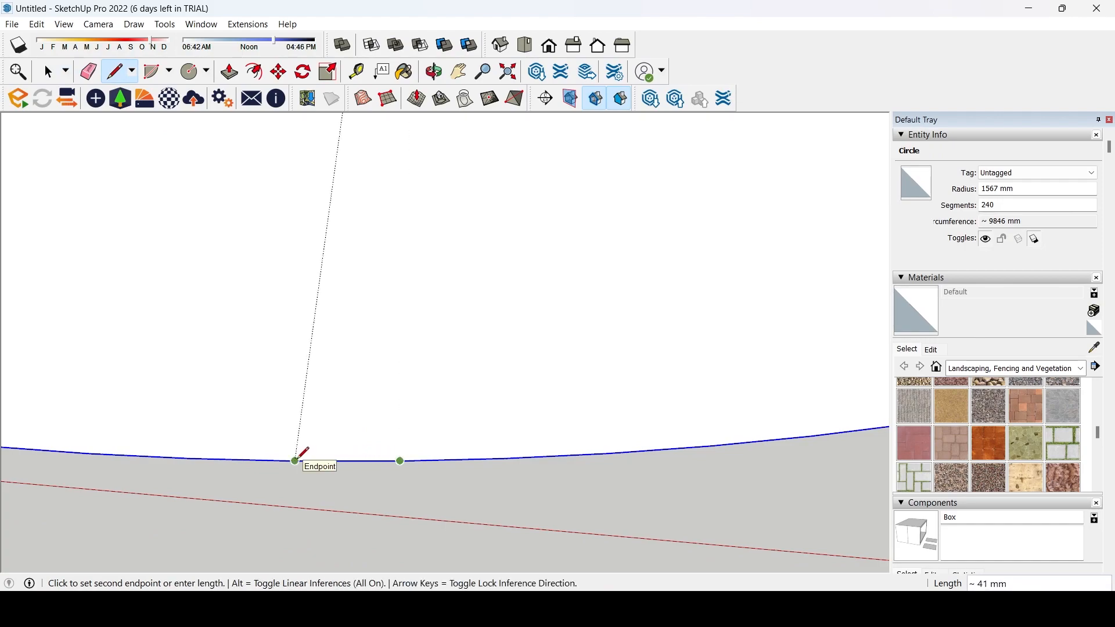
{"action": "scroll", "coordinate": [356, 485], "scroll_direction": "down", "scroll_amount": 4}
{"action": "scroll", "coordinate": [346, 494], "scroll_direction": "down", "scroll_amount": 3}
{"action": "key", "text": "Escape"}
{"action": "middle_click_drag", "start_coordinate": [343, 363], "coordinate": [381, 426]}
{"action": "scroll", "coordinate": [382, 426], "scroll_direction": "down", "scroll_amount": 2}
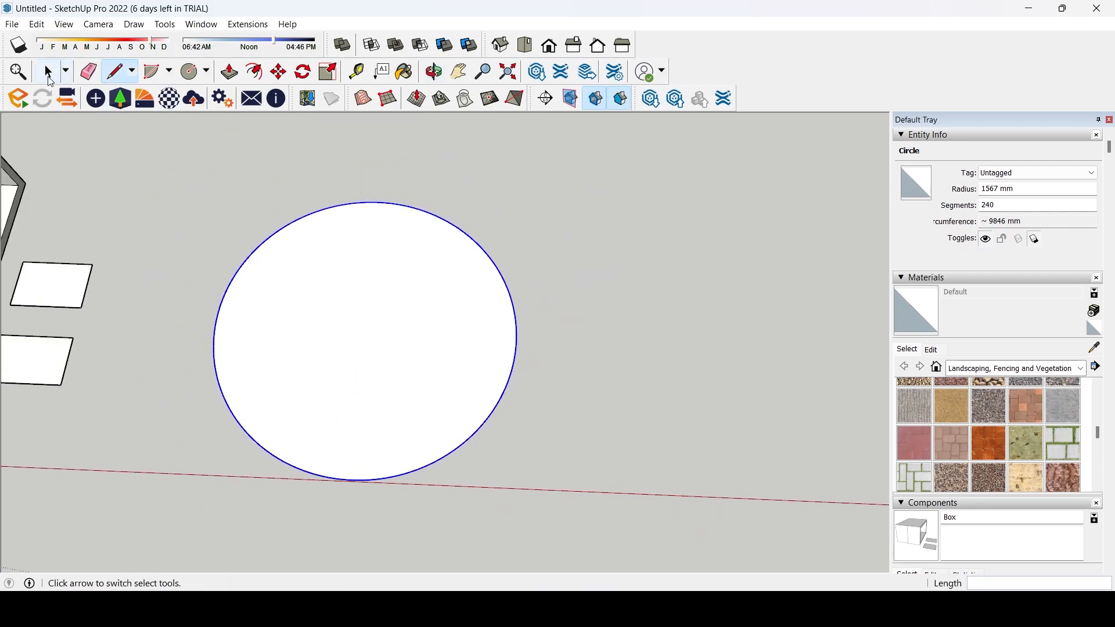
- Select the whole circle with its face and edge, and examine it and its Entity Info from several angles
{"action": "left_click", "coordinate": [49, 71]}
{"action": "left_click", "coordinate": [626, 323]}
{"action": "middle_click_drag", "start_coordinate": [401, 343], "coordinate": [373, 257]}
{"action": "scroll", "coordinate": [543, 368], "scroll_direction": "down", "scroll_amount": 3}
{"action": "middle_click_drag", "start_coordinate": [543, 368], "coordinate": [337, 251]}
{"action": "left_click_drag", "start_coordinate": [315, 252], "coordinate": [531, 386]}
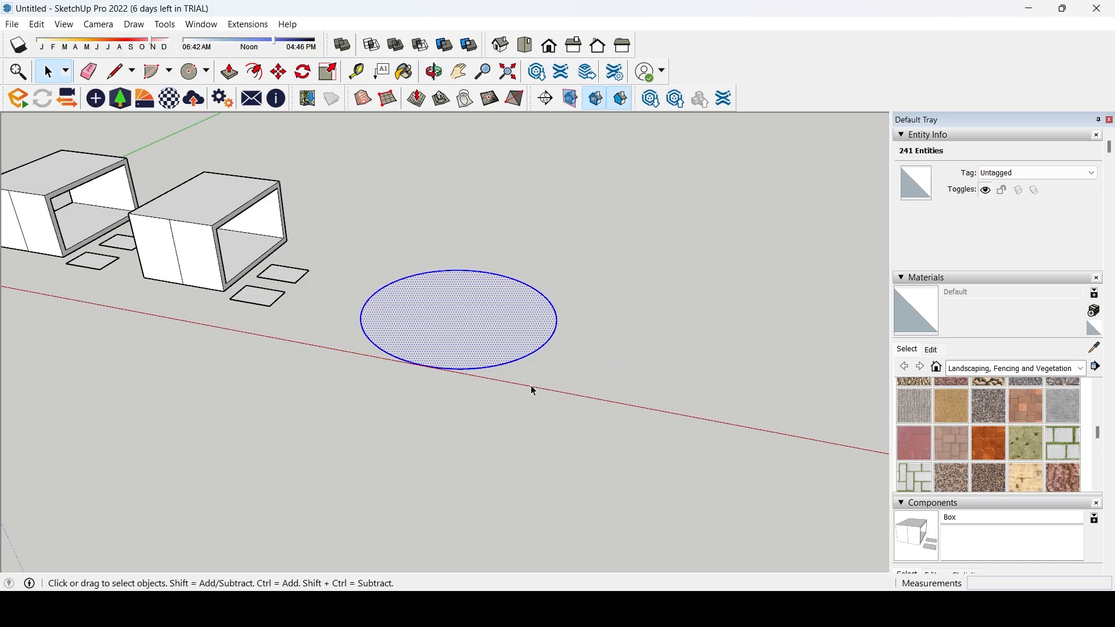
{"action": "scroll", "coordinate": [366, 319], "scroll_direction": "up", "scroll_amount": 2}
{"action": "scroll", "coordinate": [485, 302], "scroll_direction": "up", "scroll_amount": 3}
{"action": "middle_click_drag", "start_coordinate": [545, 314], "coordinate": [500, 302]}
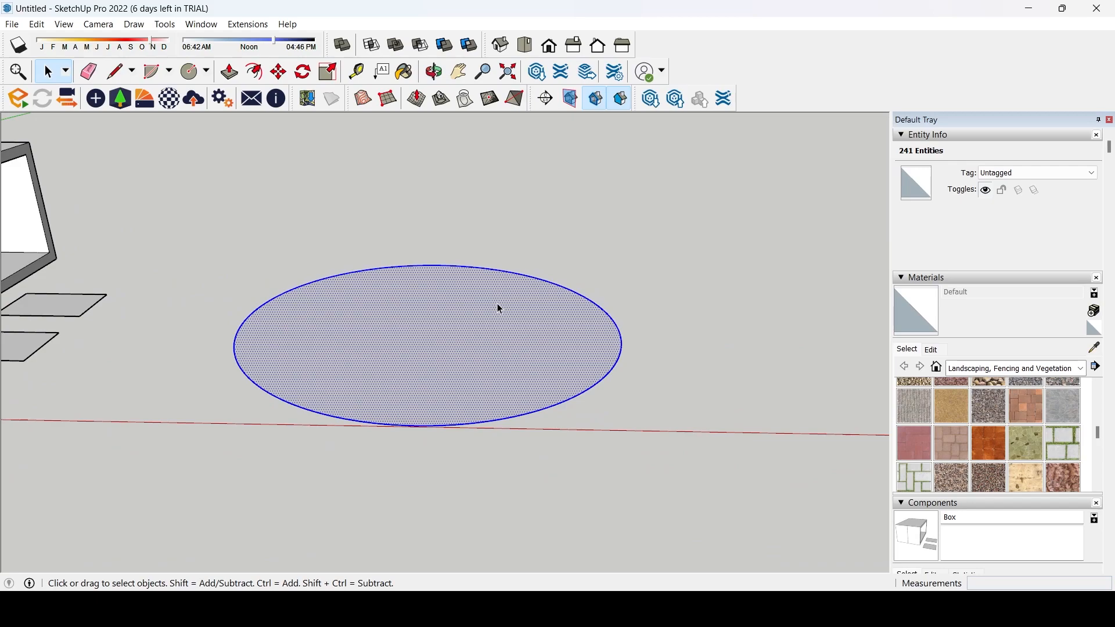
{"action": "scroll", "coordinate": [500, 310], "scroll_direction": "down", "scroll_amount": 1}
{"action": "middle_click_drag", "start_coordinate": [500, 311], "coordinate": [413, 376]}
{"action": "scroll", "coordinate": [438, 430], "scroll_direction": "up", "scroll_amount": 3}
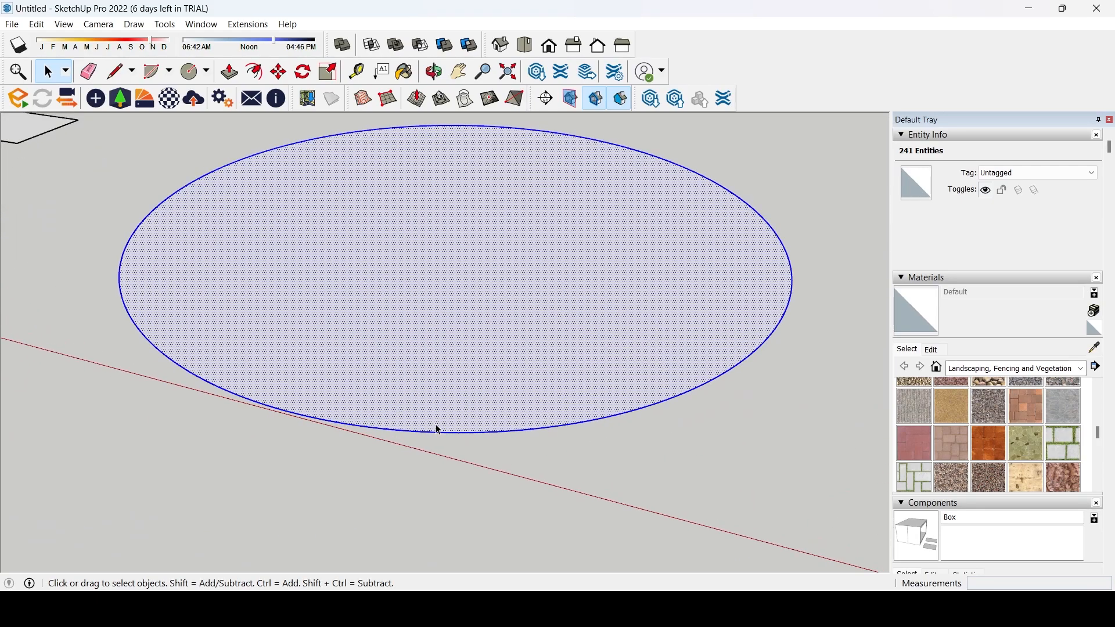
{"action": "scroll", "coordinate": [334, 386], "scroll_direction": "down", "scroll_amount": 1}
{"action": "scroll", "coordinate": [324, 364], "scroll_direction": "down", "scroll_amount": 1}
{"action": "middle_click_drag", "start_coordinate": [324, 364], "coordinate": [368, 332]}
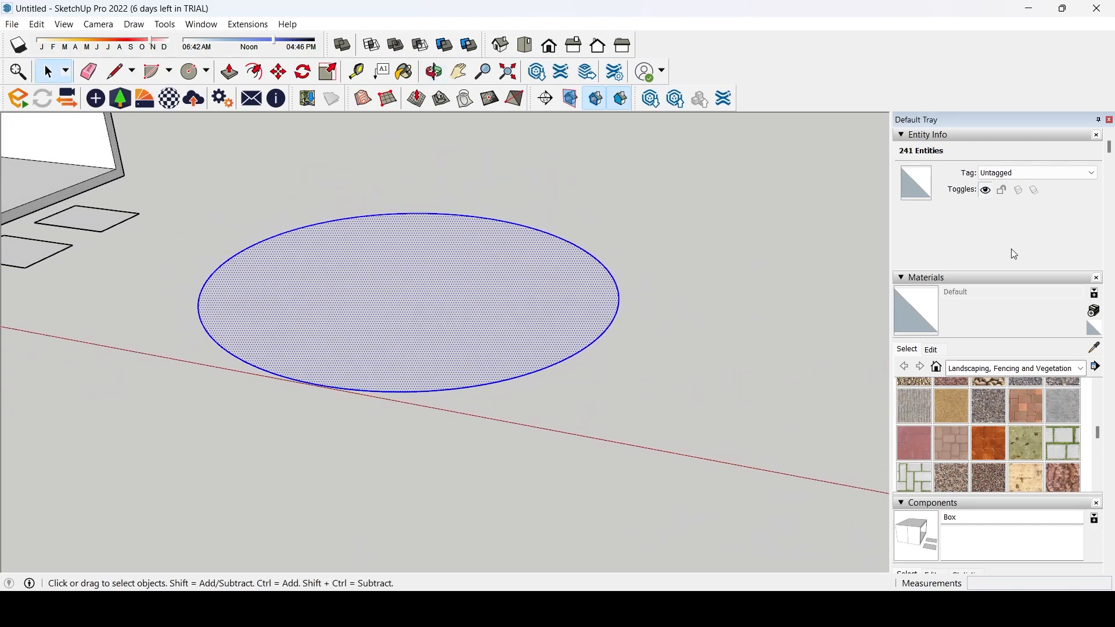
{"action": "left_click", "coordinate": [608, 379]}
{"action": "middle_click_drag", "start_coordinate": [608, 379], "coordinate": [626, 331]}
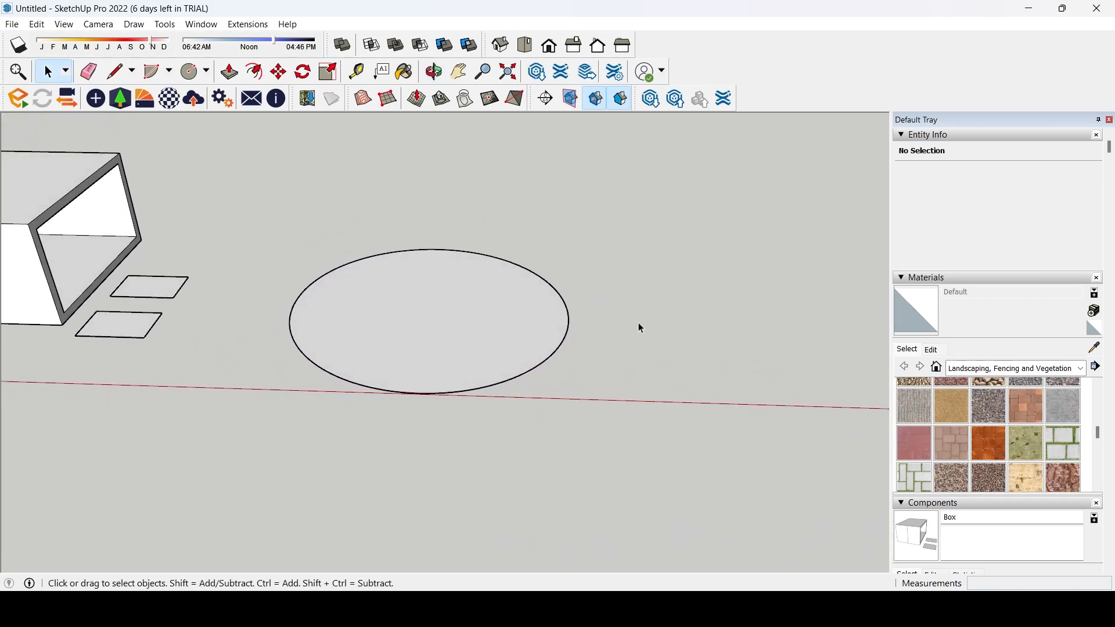
{"action": "middle_click_drag", "start_coordinate": [415, 321], "coordinate": [433, 313]}
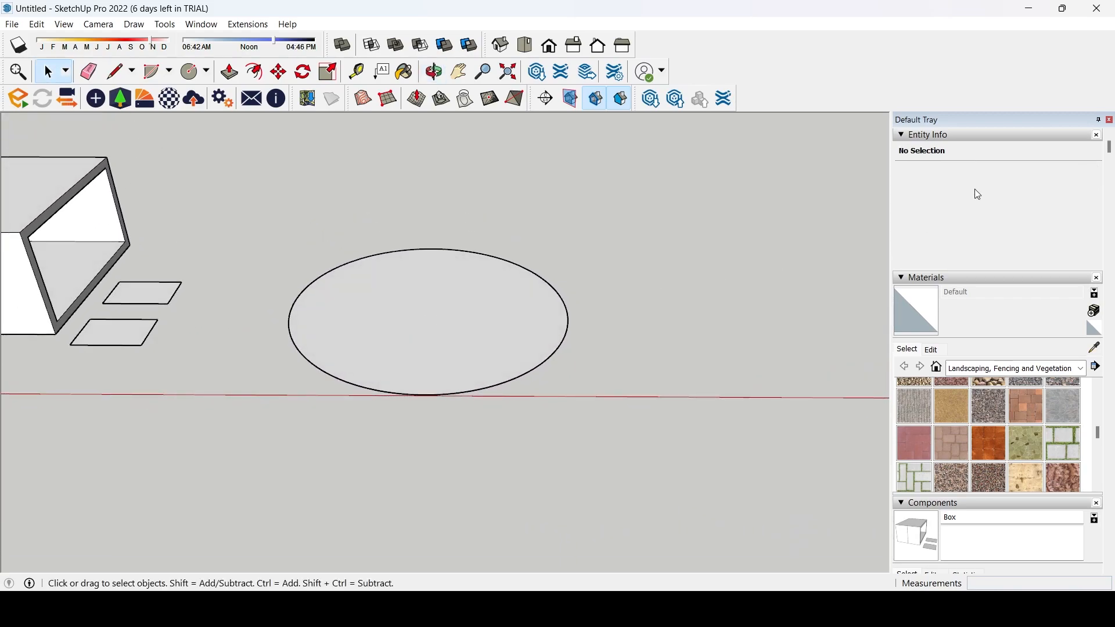
{"action": "middle_click_drag", "start_coordinate": [521, 366], "coordinate": [588, 316]}
{"action": "scroll", "coordinate": [483, 326], "scroll_direction": "up", "scroll_amount": 3}
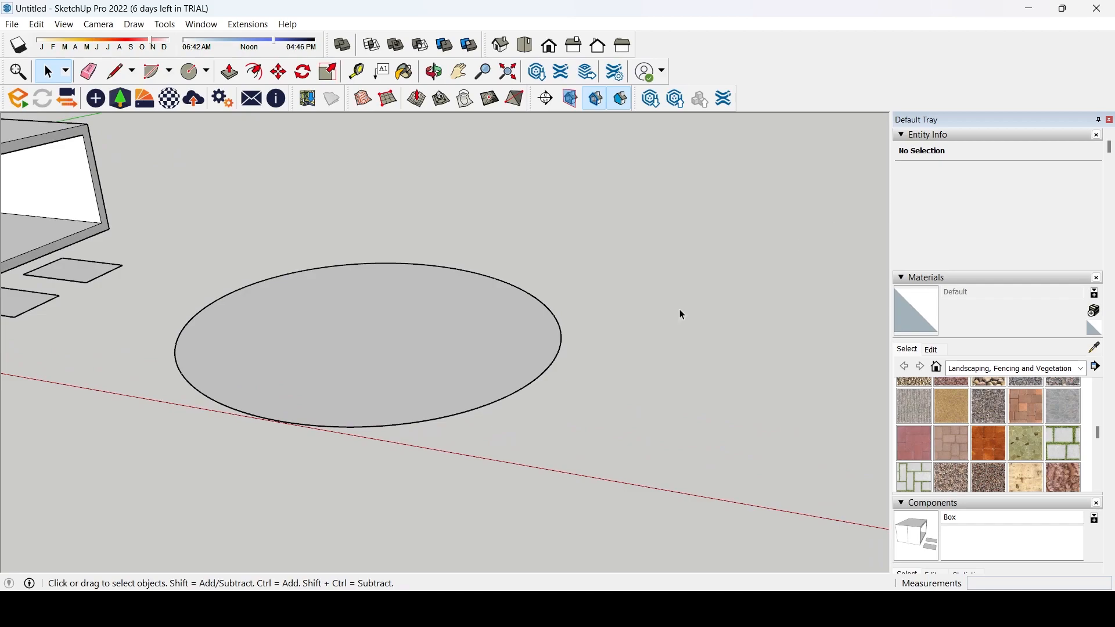
- Compare the Entity Info properties of the circle's face and its edge, including the face's tag, and clear the selection
{"action": "left_click", "coordinate": [473, 373]}
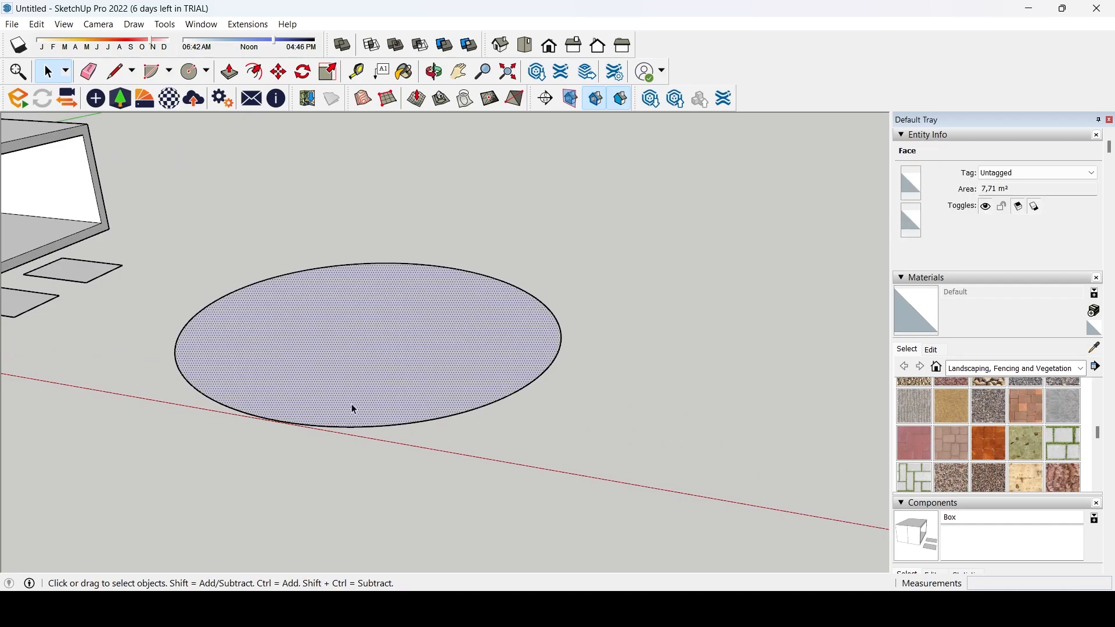
{"action": "left_click", "coordinate": [389, 428]}
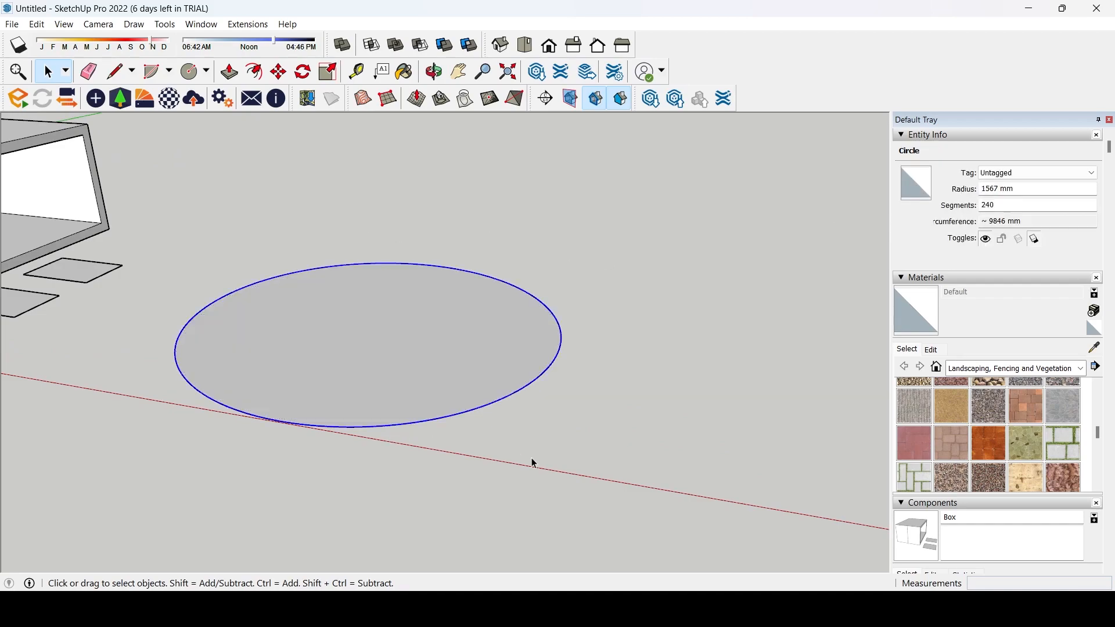
{"action": "left_click", "coordinate": [361, 366]}
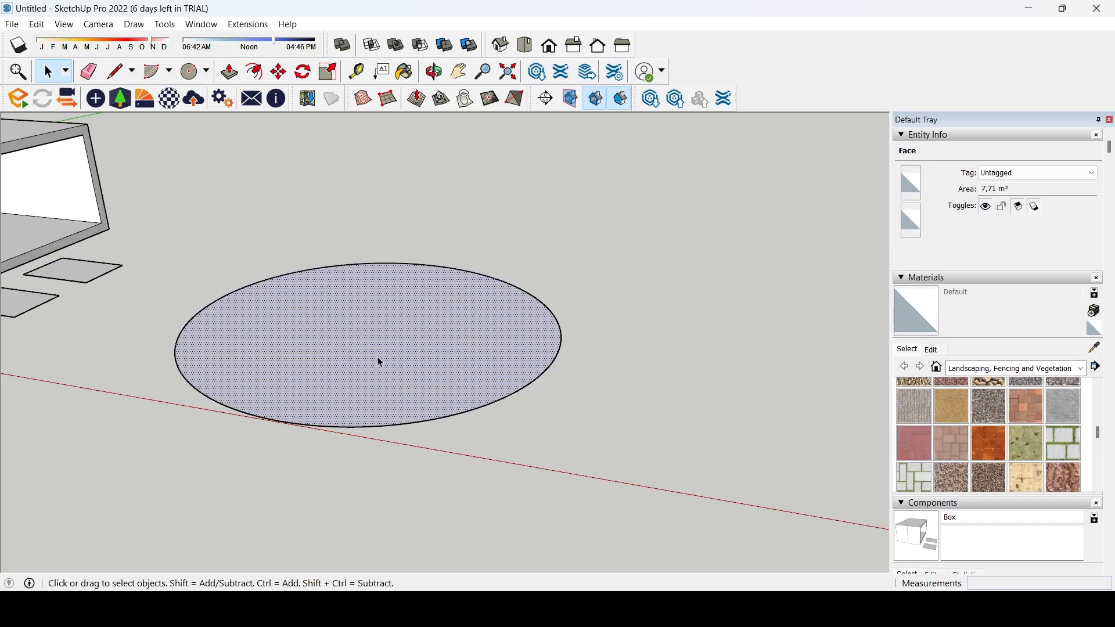
{"action": "left_click", "coordinate": [1030, 176]}
{"action": "left_click", "coordinate": [1006, 176]}
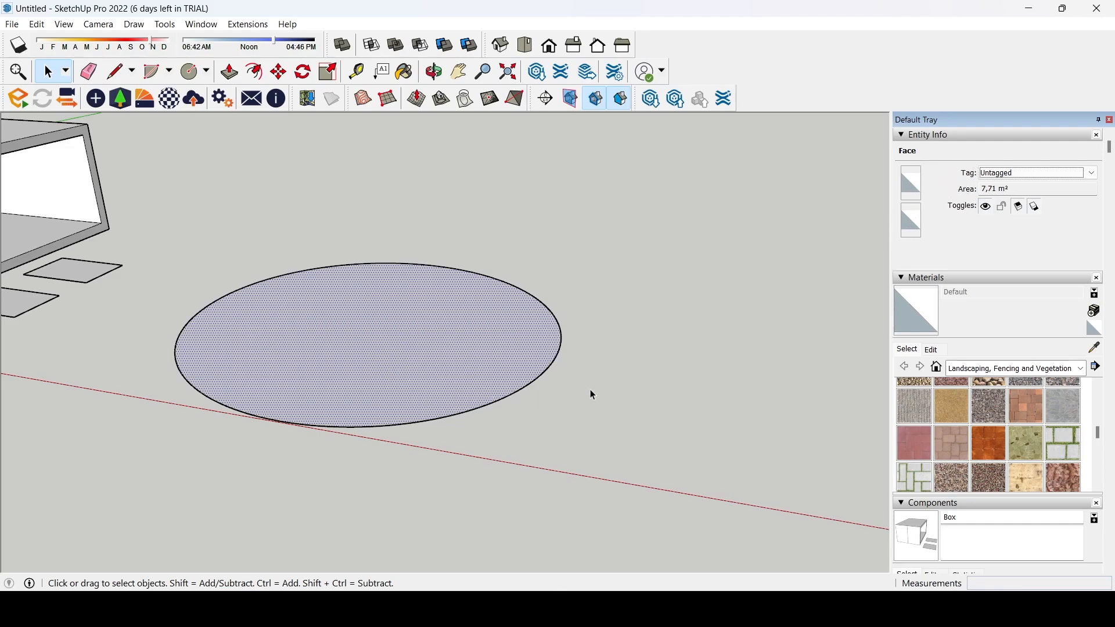
{"action": "left_click", "coordinate": [666, 395]}
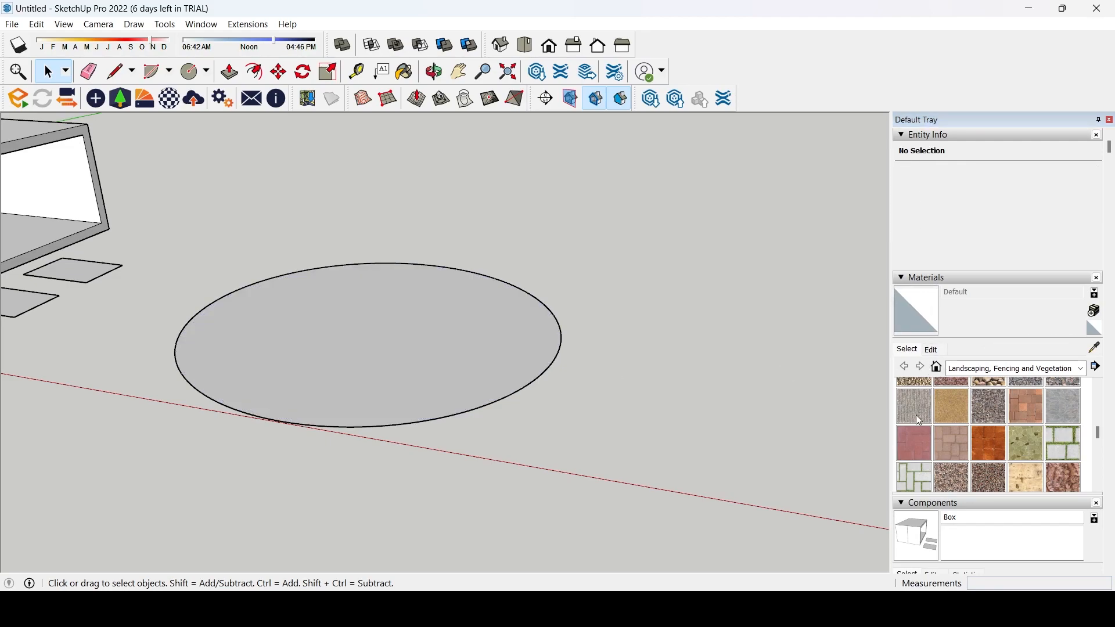
- Choose Stone Vein Gray from the Stone materials and paint the circle's face with it
{"action": "left_click", "coordinate": [1084, 370]}
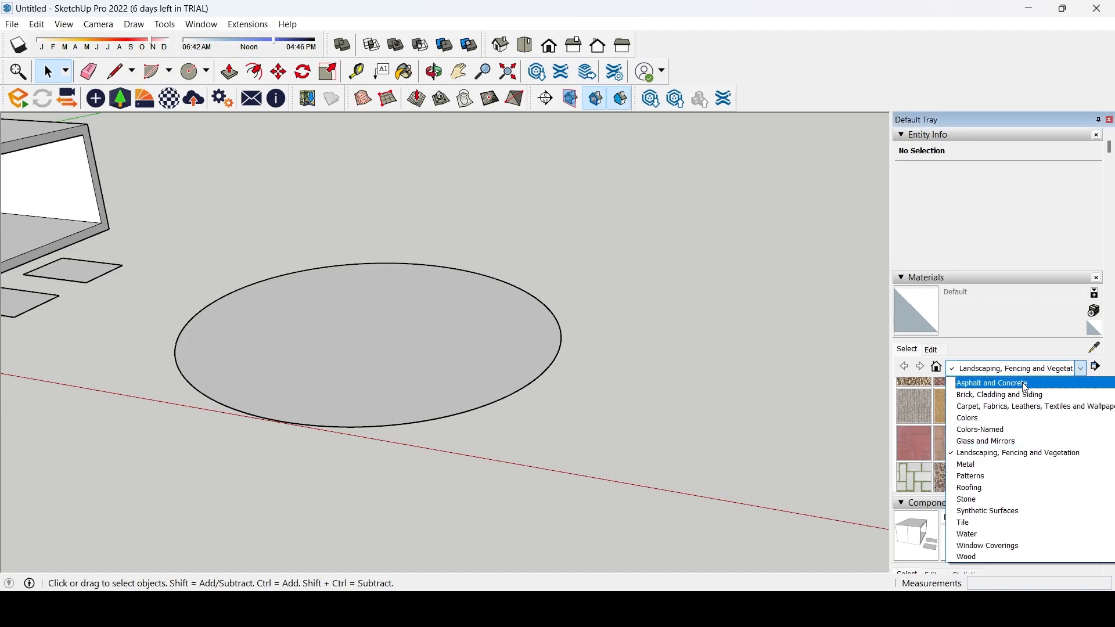
{"action": "left_click", "coordinate": [1084, 382]}
{"action": "left_click", "coordinate": [1084, 371]}
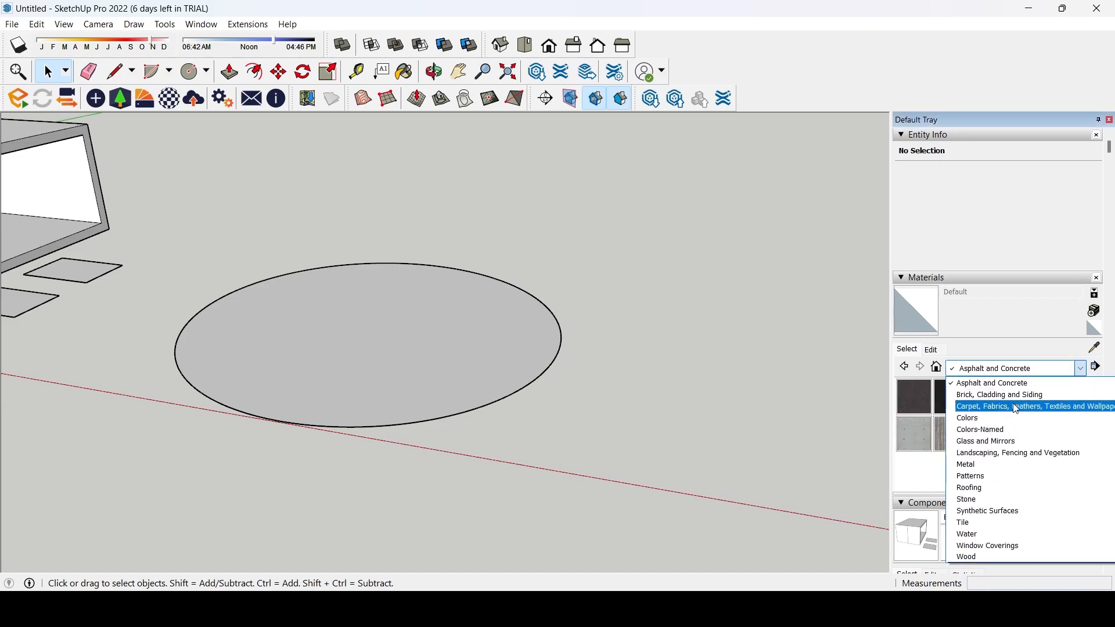
{"action": "left_click", "coordinate": [975, 501]}
{"action": "left_click", "coordinate": [992, 443]}
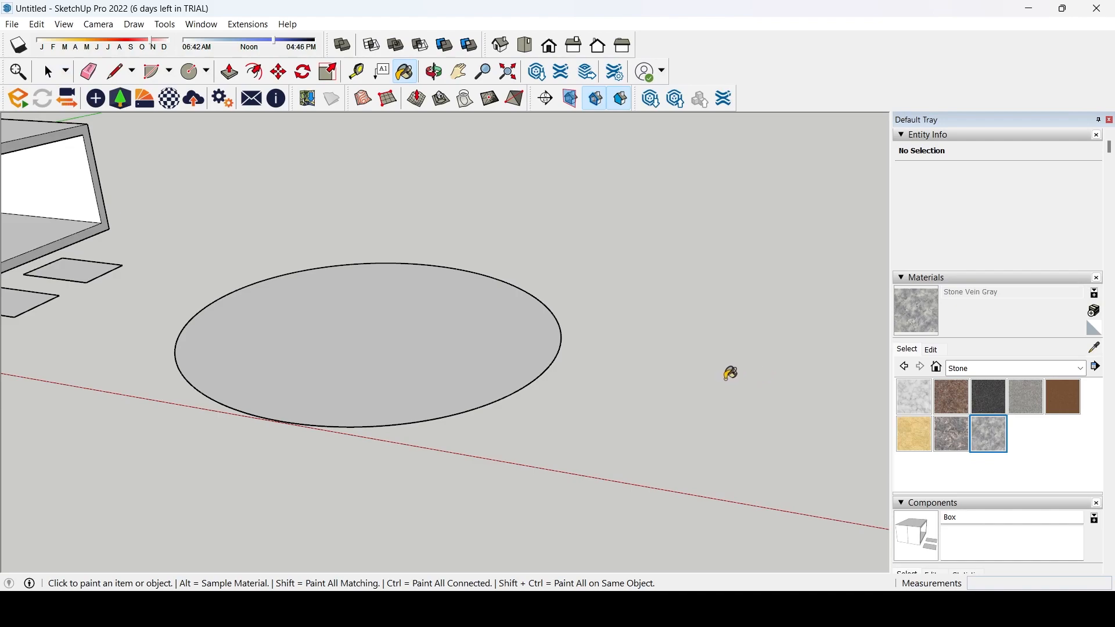
{"action": "left_click", "coordinate": [439, 332]}
- Paint the whole second Box component with Stone Vein Gray and undo it
{"action": "mouse_move", "coordinate": [441, 331]}
{"action": "middle_mouse_down"}
{"action": "mouse_move", "coordinate": [430, 314]}
{"action": "mouse_move", "coordinate": [444, 456]}
{"action": "mouse_move", "coordinate": [585, 453]}
{"action": "mouse_move", "coordinate": [513, 358]}
{"action": "middle_mouse_up"}
{"action": "scroll", "coordinate": [625, 418], "scroll_direction": "down", "scroll_amount": 5}
{"action": "scroll", "coordinate": [506, 418], "scroll_direction": "up", "scroll_amount": 3}
{"action": "mouse_move", "coordinate": [506, 418]}
{"action": "middle_mouse_down"}
{"action": "mouse_move", "coordinate": [478, 364]}
{"action": "mouse_move", "coordinate": [537, 331]}
{"action": "mouse_move", "coordinate": [358, 203]}
{"action": "middle_mouse_up"}
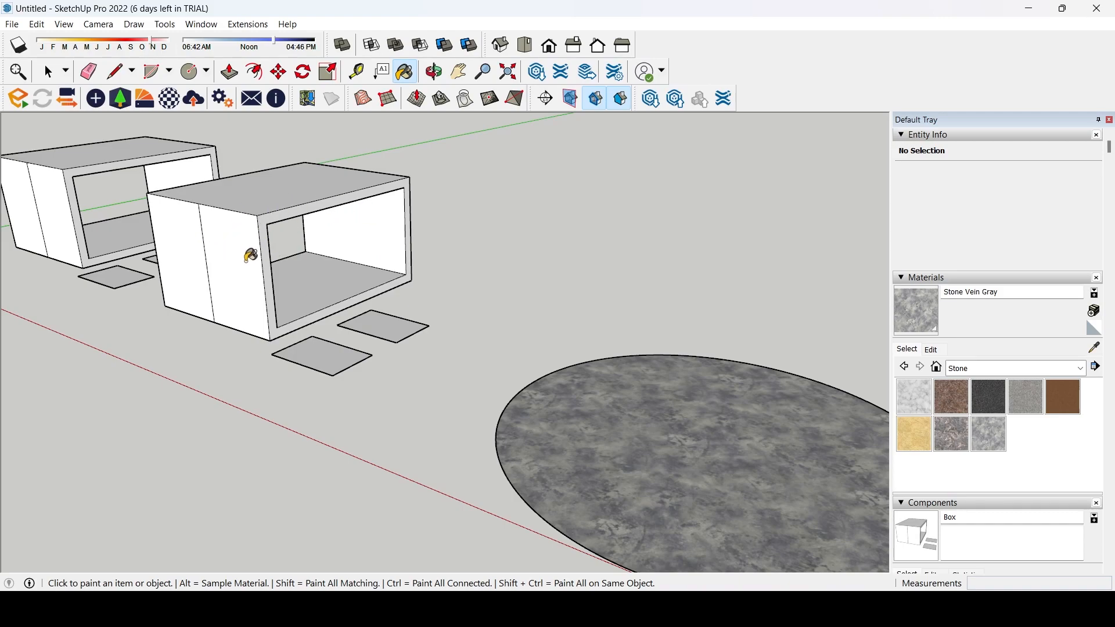
{"action": "scroll", "coordinate": [249, 252], "scroll_direction": "down", "scroll_amount": 1}
{"action": "scroll", "coordinate": [275, 249], "scroll_direction": "up", "scroll_amount": 4}
{"action": "scroll", "coordinate": [226, 278], "scroll_direction": "down", "scroll_amount": 3}
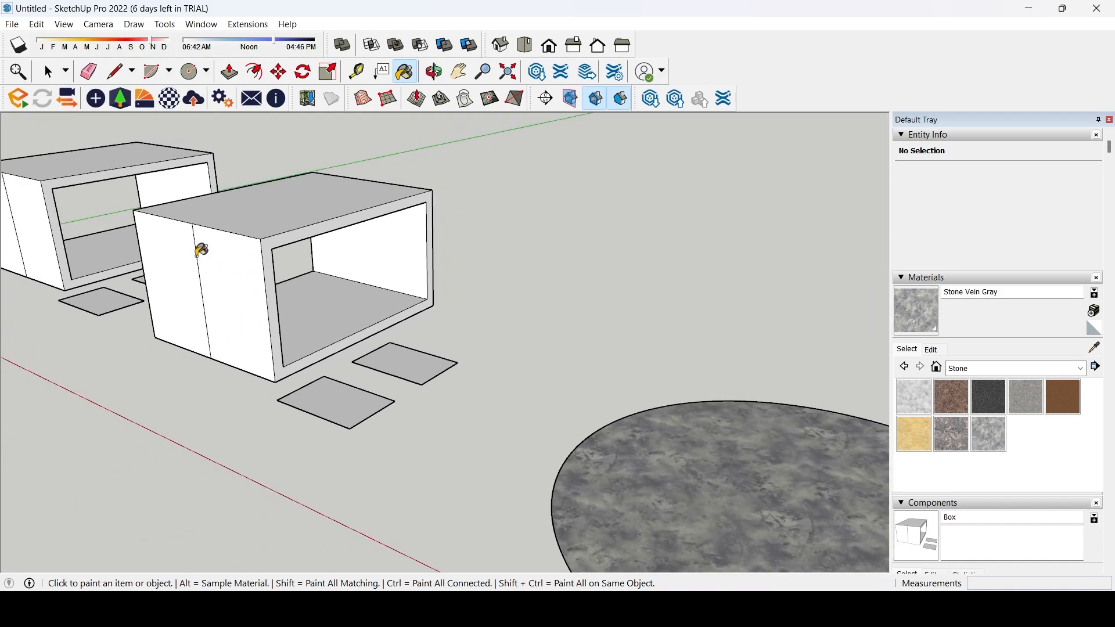
{"action": "left_click", "coordinate": [48, 71]}
{"action": "left_click", "coordinate": [265, 270]}
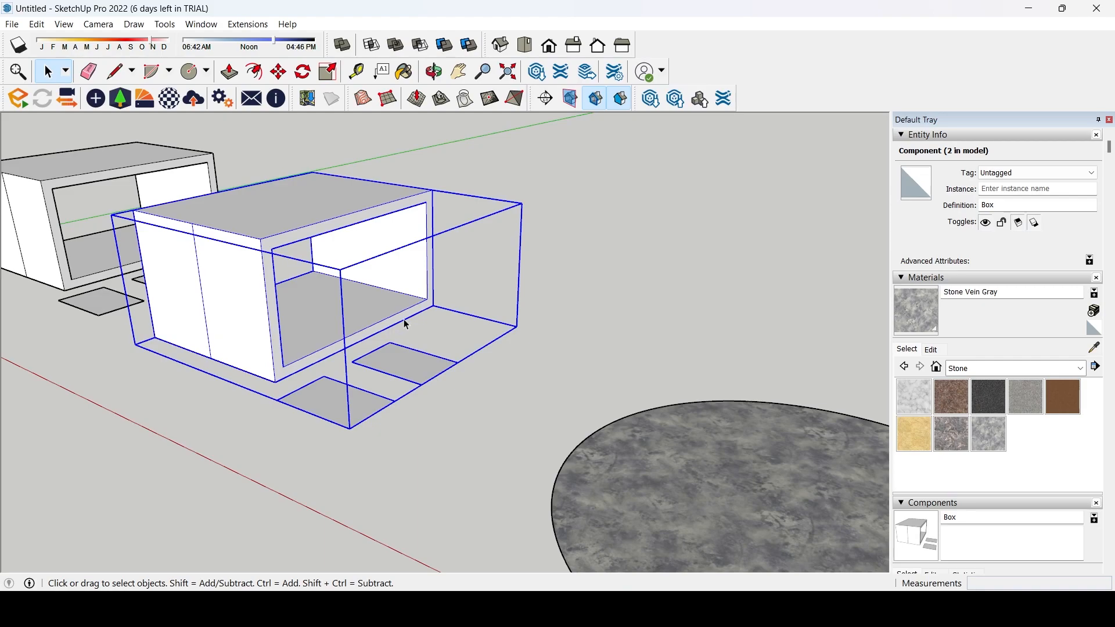
{"action": "key", "text": "b"}
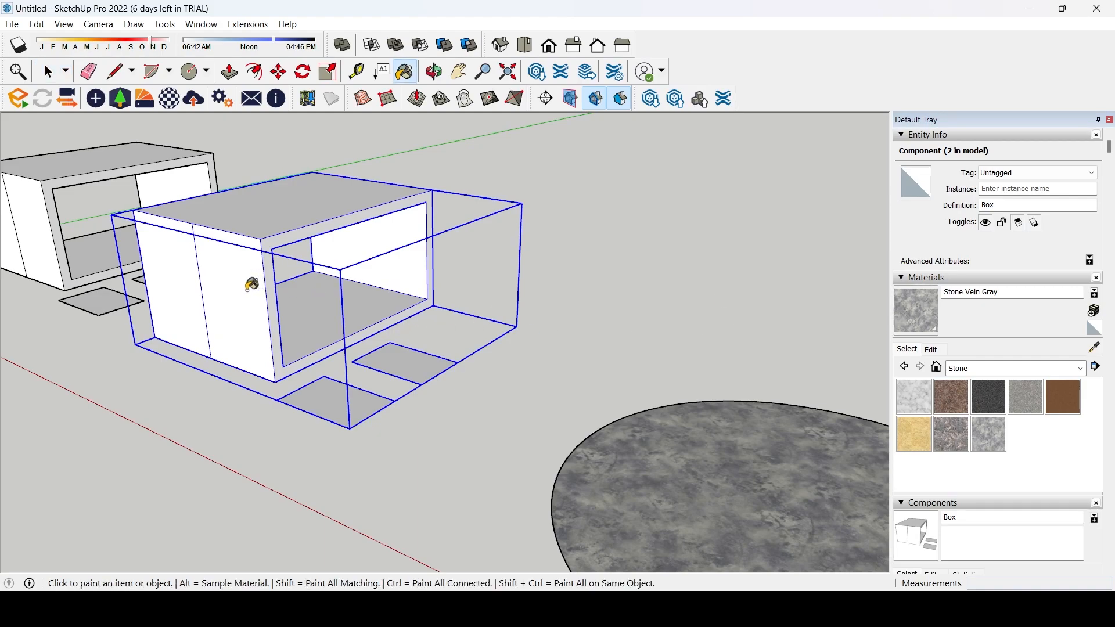
{"action": "left_click", "coordinate": [267, 299]}
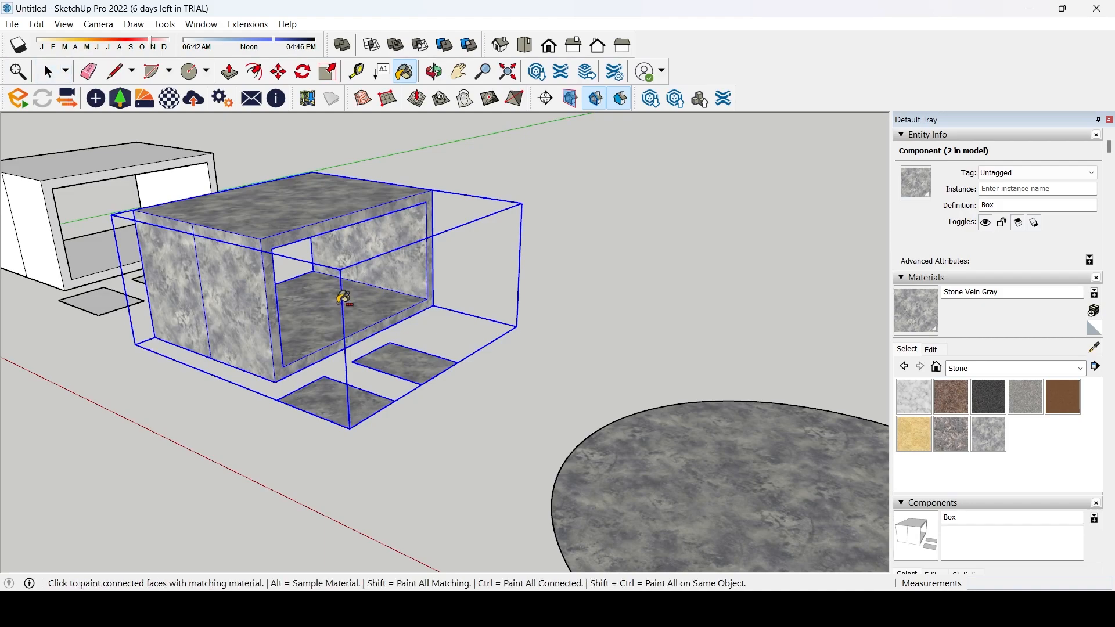
{"action": "key", "text": "ctrl+z"}
- Open the second Box component for editing and paint the side panel beside its opening with Stone Vein Gray
{"action": "left_click", "coordinate": [53, 75]}
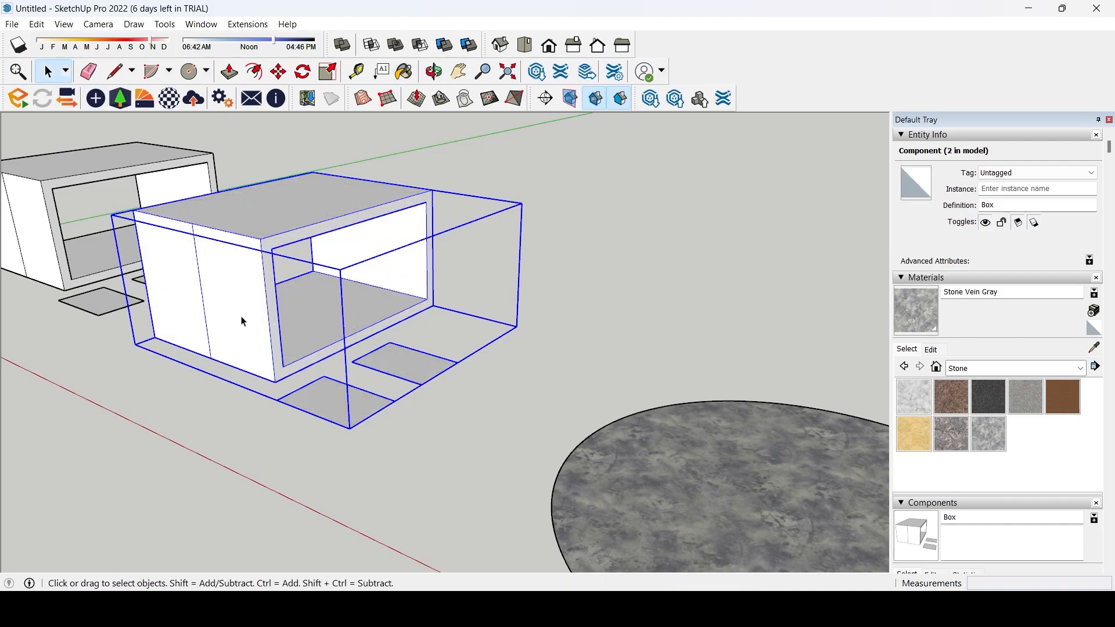
{"action": "double_click", "coordinate": [244, 321]}
{"action": "left_click", "coordinate": [163, 282]}
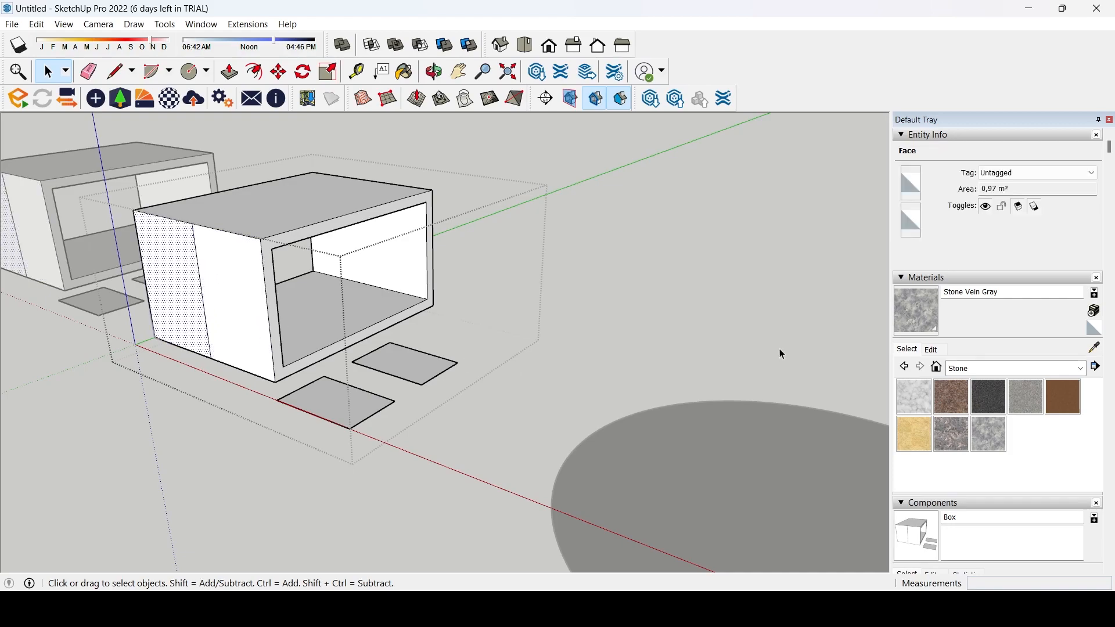
{"action": "left_click", "coordinate": [227, 320]}
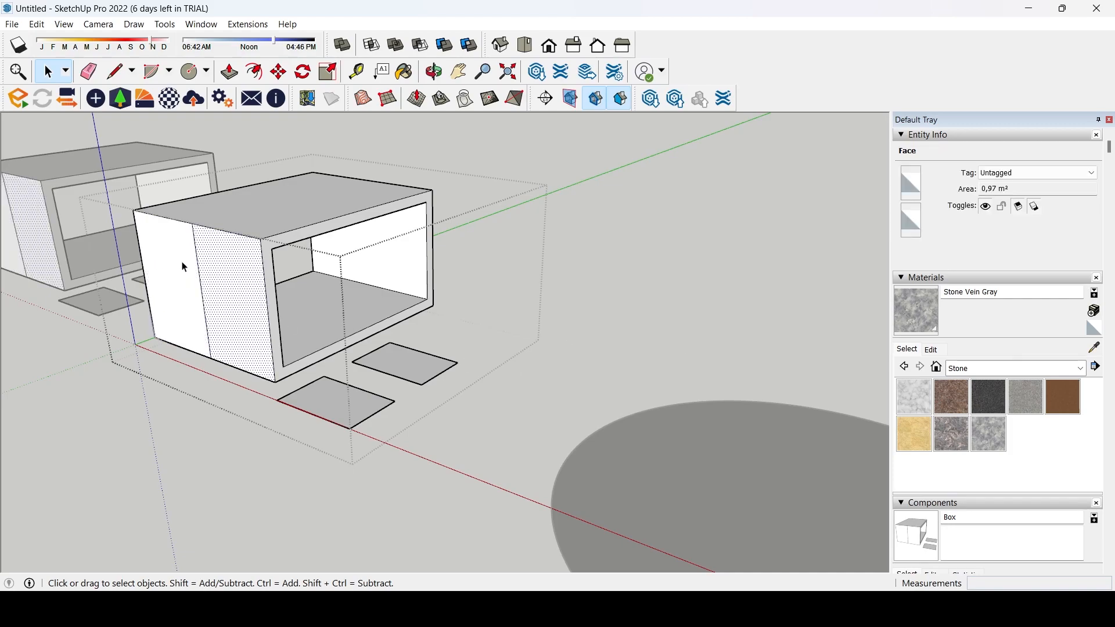
{"action": "left_click", "coordinate": [915, 318]}
{"action": "left_click", "coordinate": [256, 307]}
- Paint the box's interior floor with Stone Vein Gray and leave the component's editing context
{"action": "mouse_move", "coordinate": [321, 307]}
{"action": "middle_mouse_down"}
{"action": "mouse_move", "coordinate": [339, 347]}
{"action": "mouse_move", "coordinate": [348, 322]}
{"action": "mouse_move", "coordinate": [175, 331]}
{"action": "mouse_move", "coordinate": [3, 250]}
{"action": "mouse_move", "coordinate": [442, 301]}
{"action": "mouse_move", "coordinate": [298, 296]}
{"action": "middle_mouse_up"}
{"action": "left_click", "coordinate": [325, 299]}
{"action": "middle_click_drag", "start_coordinate": [418, 346], "coordinate": [217, 177]}
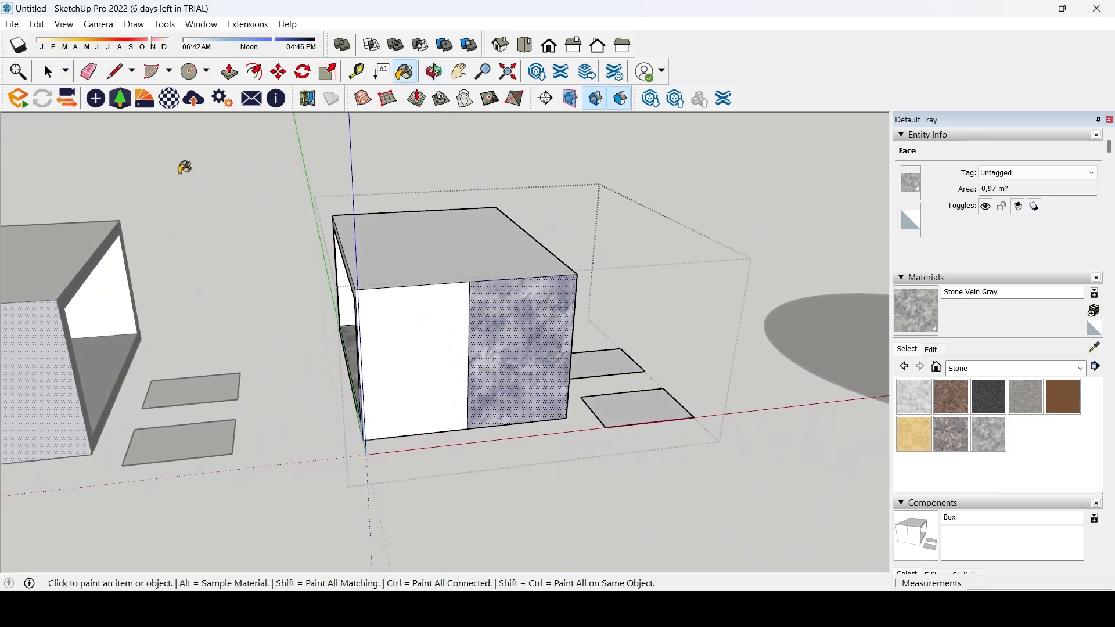
{"action": "left_click", "coordinate": [48, 71]}
{"action": "middle_click_drag", "start_coordinate": [416, 313], "coordinate": [400, 381]}
{"action": "middle_click_drag", "start_coordinate": [308, 367], "coordinate": [504, 528]}
{"action": "left_click_drag", "start_coordinate": [220, 169], "coordinate": [218, 168]}
- Try painting a Box component with Stone Vein Gray from outside its editing context and undo it
{"action": "left_click", "coordinate": [913, 314]}
{"action": "left_click", "coordinate": [377, 274]}
{"action": "mouse_move", "coordinate": [395, 314]}
{"action": "middle_mouse_down"}
{"action": "mouse_move", "coordinate": [286, 384]}
{"action": "mouse_move", "coordinate": [244, 360]}
{"action": "mouse_move", "coordinate": [406, 319]}
{"action": "mouse_move", "coordinate": [501, 354]}
{"action": "mouse_move", "coordinate": [374, 366]}
{"action": "mouse_move", "coordinate": [331, 349]}
{"action": "mouse_move", "coordinate": [292, 353]}
{"action": "middle_mouse_up"}
{"action": "scroll", "coordinate": [404, 333], "scroll_direction": "up", "scroll_amount": 4}
{"action": "scroll", "coordinate": [415, 336], "scroll_direction": "down", "scroll_amount": 4}
{"action": "key", "text": "ctrl+z"}
- Compare the painted side panel and interior floor on both linked Box components
{"action": "left_click", "coordinate": [48, 72]}
{"action": "left_click", "coordinate": [235, 328]}
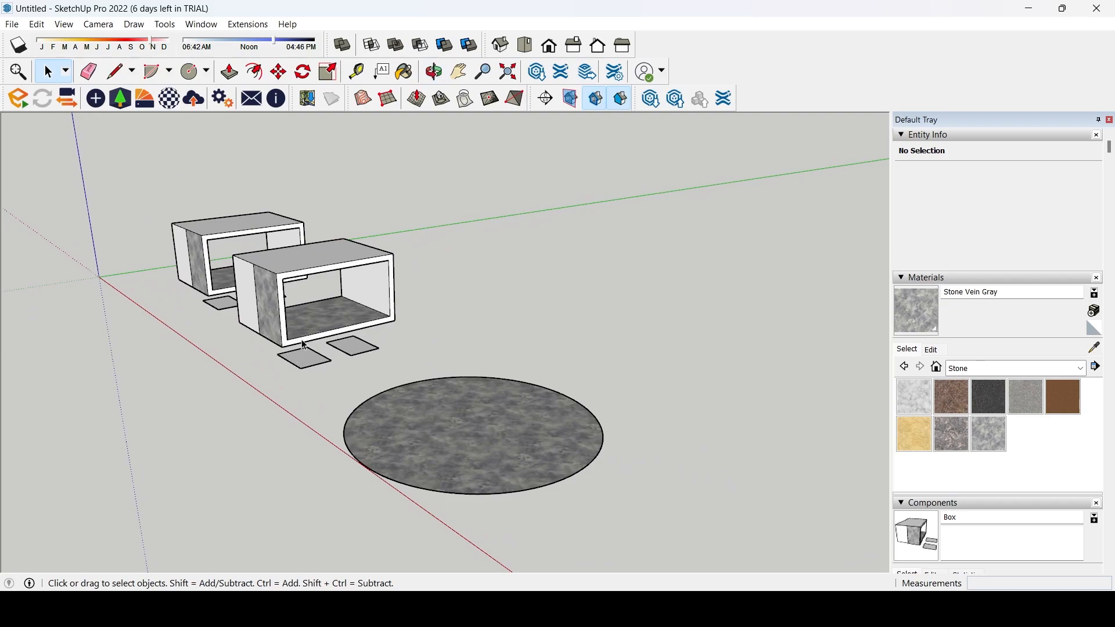
{"action": "middle_click_drag", "start_coordinate": [330, 343], "coordinate": [423, 350]}
{"action": "scroll", "coordinate": [548, 347], "scroll_direction": "up", "scroll_amount": 2}
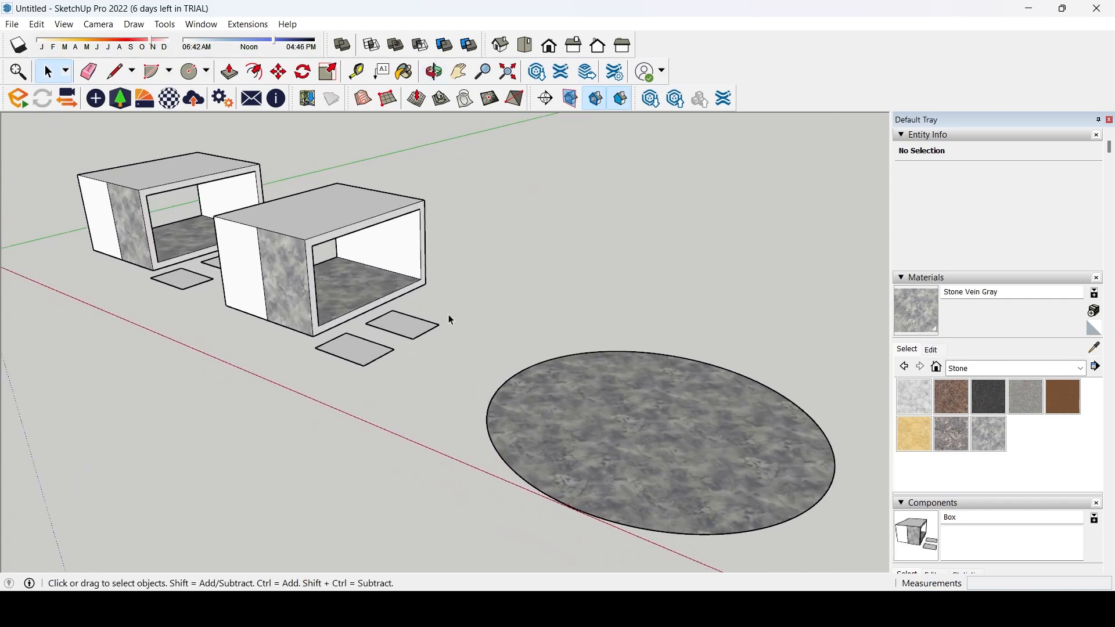
{"action": "scroll", "coordinate": [376, 316], "scroll_direction": "up", "scroll_amount": 4}
{"action": "scroll", "coordinate": [360, 289], "scroll_direction": "down", "scroll_amount": 5}
- Select the circle's face and start repositioning its Stone Vein Gray texture
{"action": "middle_click_drag", "start_coordinate": [410, 369], "coordinate": [523, 406]}
{"action": "scroll", "coordinate": [487, 423], "scroll_direction": "up", "scroll_amount": 2}
{"action": "double_click", "coordinate": [463, 427]}
{"action": "left_click", "coordinate": [466, 431]}
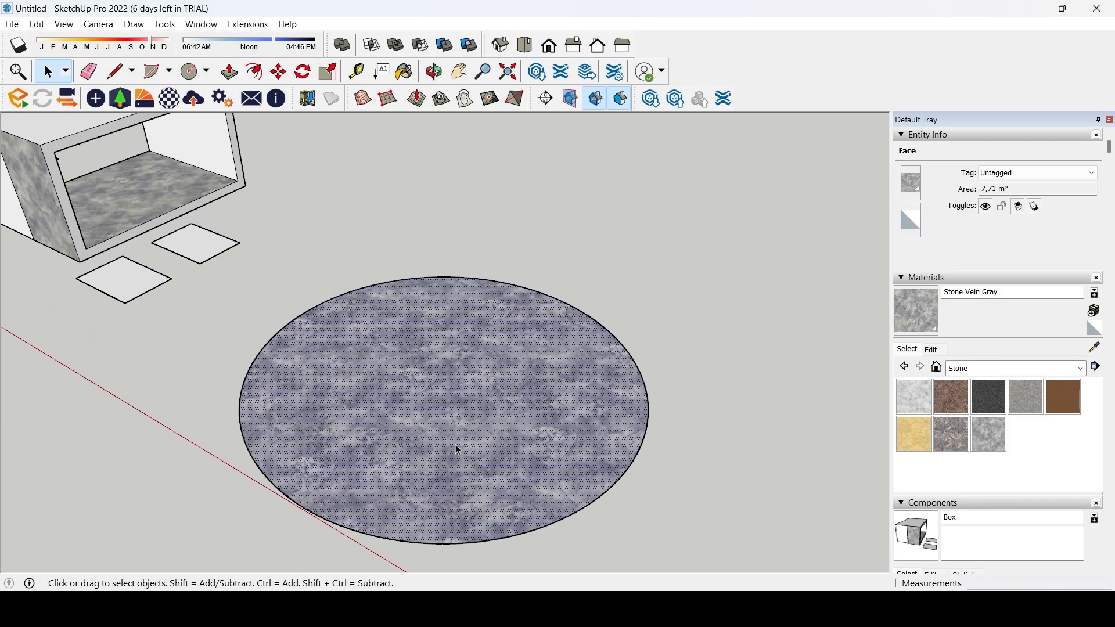
{"action": "right_click", "coordinate": [472, 425]}
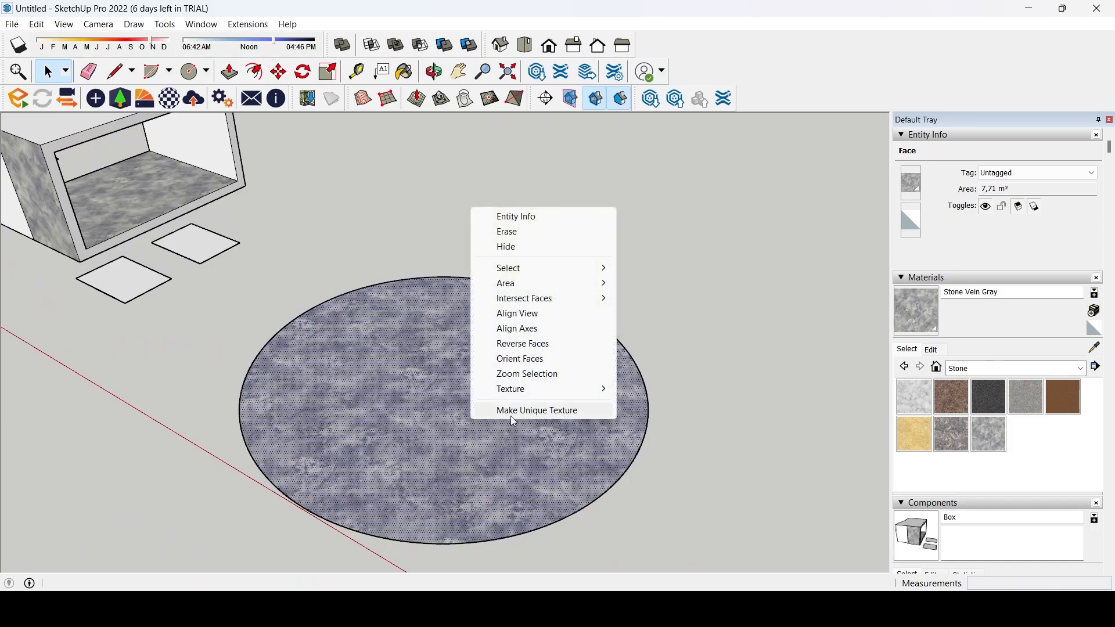
{"action": "mouse_move", "coordinate": [540, 401]}
{"action": "left_click", "coordinate": [653, 389]}
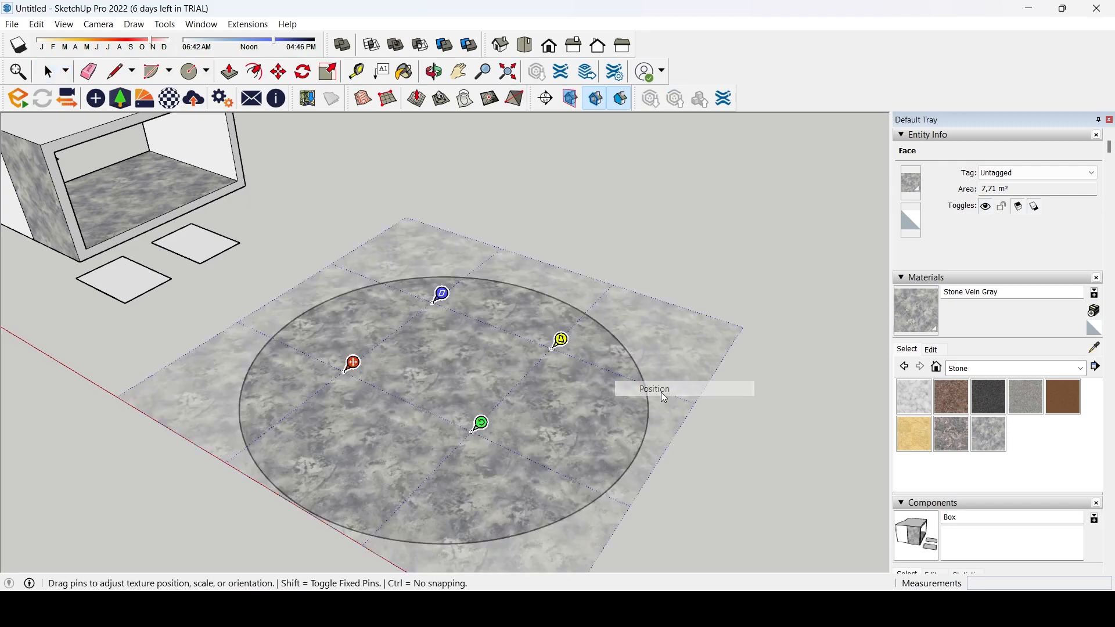
- Shift the circle's stone texture slightly with the move pin and compress it with the scale/shear pin
{"action": "scroll", "coordinate": [570, 384], "scroll_direction": "down", "scroll_amount": 3}
{"action": "middle_click_drag", "start_coordinate": [571, 385], "coordinate": [626, 447]}
{"action": "scroll", "coordinate": [614, 383], "scroll_direction": "up", "scroll_amount": 3}
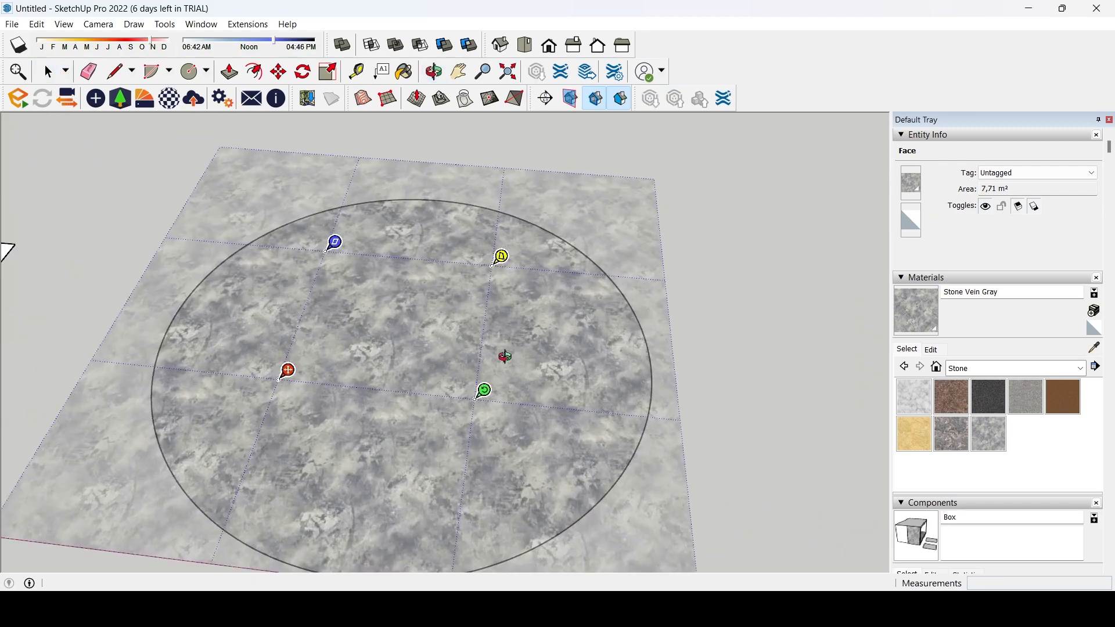
{"action": "middle_click_drag", "start_coordinate": [507, 357], "coordinate": [538, 399]}
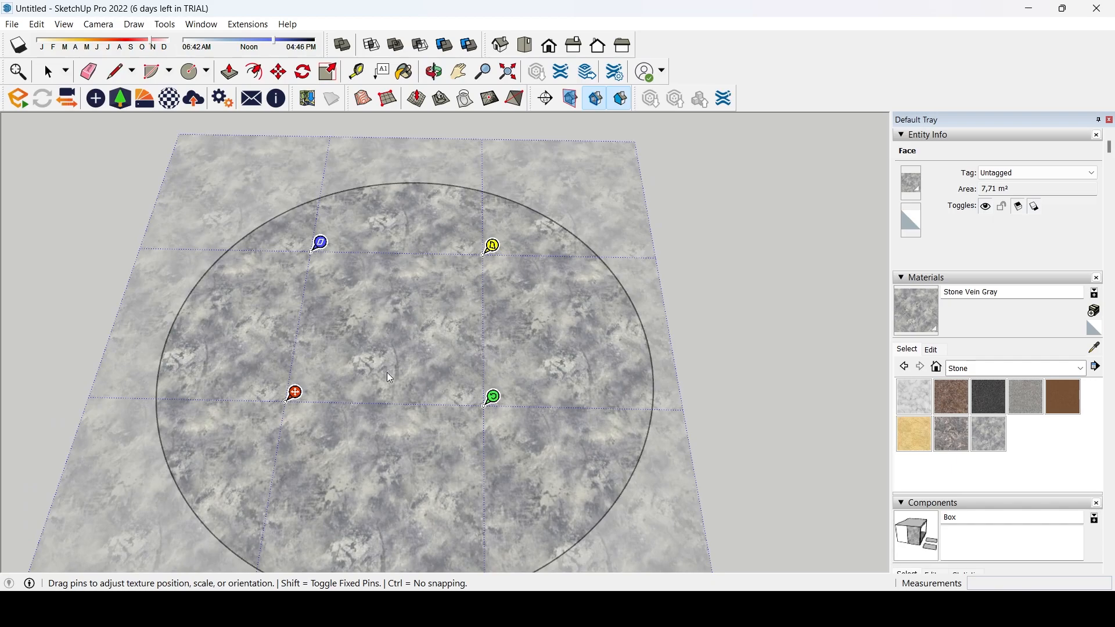
{"action": "mouse_move", "coordinate": [294, 394]}
{"action": "left_mouse_down"}
{"action": "mouse_move", "coordinate": [424, 401]}
{"action": "mouse_move", "coordinate": [459, 424]}
{"action": "mouse_move", "coordinate": [298, 392]}
{"action": "mouse_move", "coordinate": [300, 401]}
{"action": "left_mouse_up"}
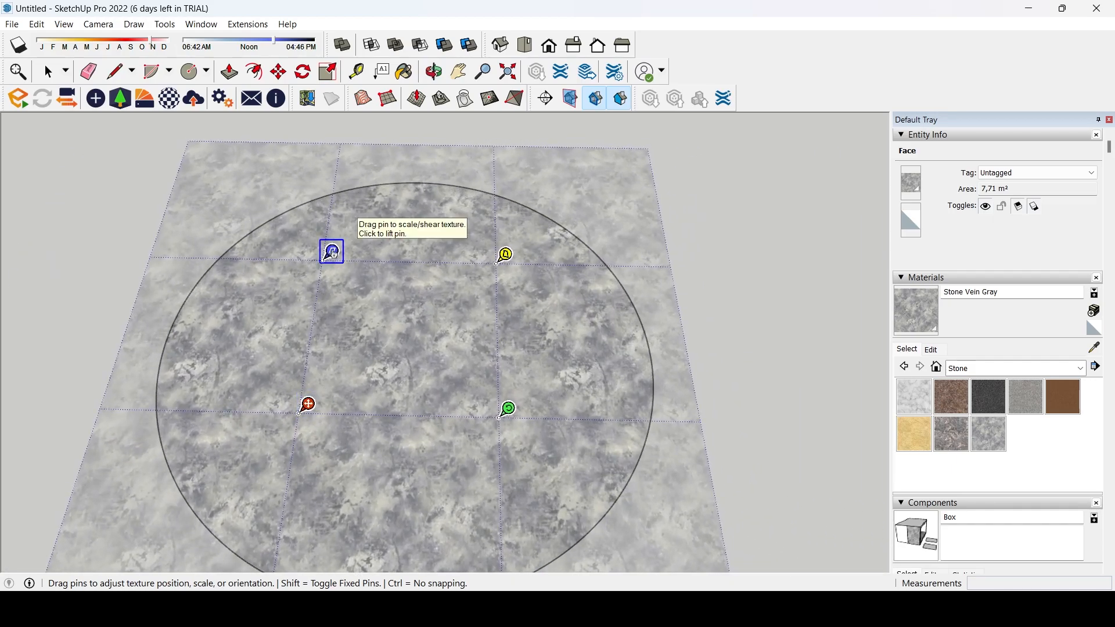
{"action": "left_click_drag", "start_coordinate": [335, 254], "coordinate": [331, 297]}
- Rotate the circle's stone texture counterclockwise with the green pin, try the distort pin, and apply the new texture position
{"action": "left_click_drag", "start_coordinate": [509, 409], "coordinate": [521, 333]}
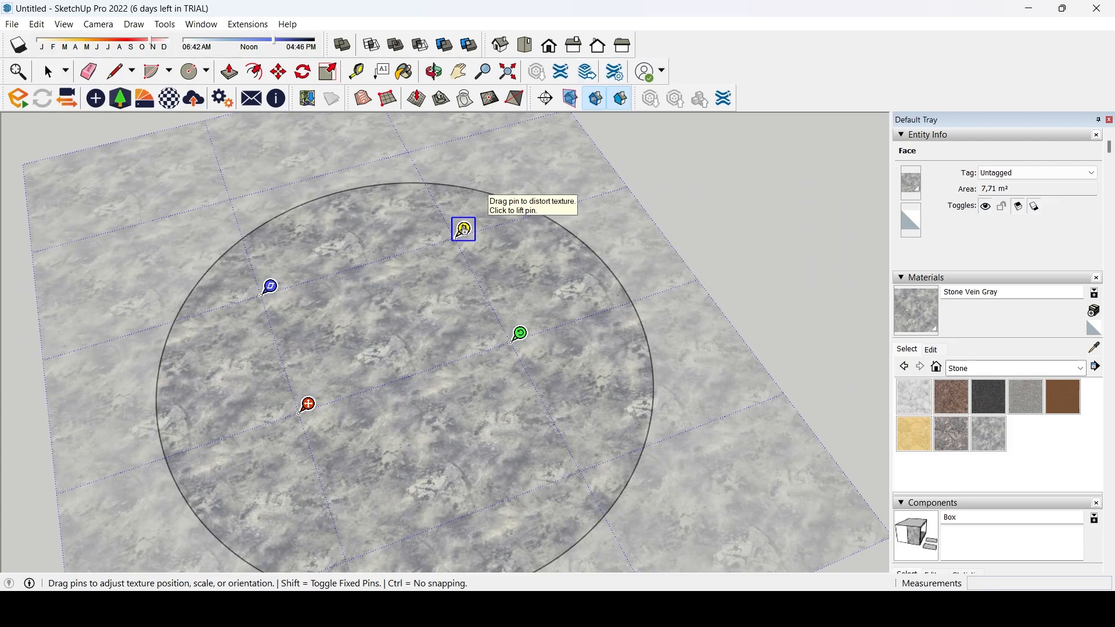
{"action": "mouse_move", "coordinate": [464, 229]}
{"action": "left_mouse_down"}
{"action": "mouse_move", "coordinate": [406, 276]}
{"action": "mouse_move", "coordinate": [431, 239]}
{"action": "mouse_move", "coordinate": [468, 214]}
{"action": "mouse_move", "coordinate": [424, 305]}
{"action": "mouse_move", "coordinate": [451, 232]}
{"action": "mouse_move", "coordinate": [464, 230]}
{"action": "left_mouse_up"}
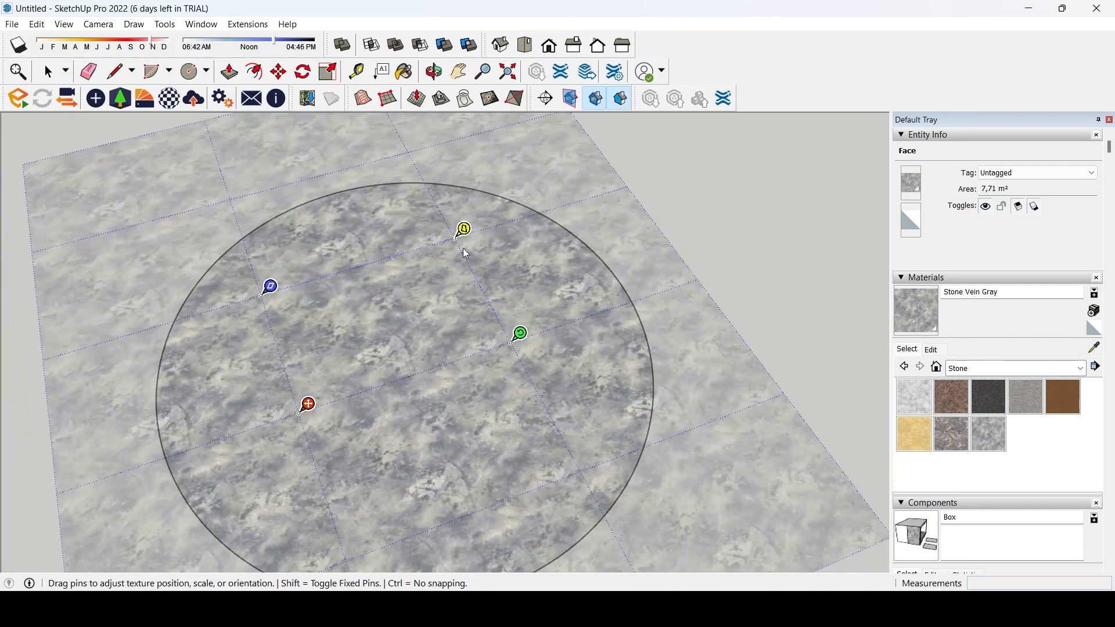
{"action": "scroll", "coordinate": [444, 345], "scroll_direction": "down", "scroll_amount": 3}
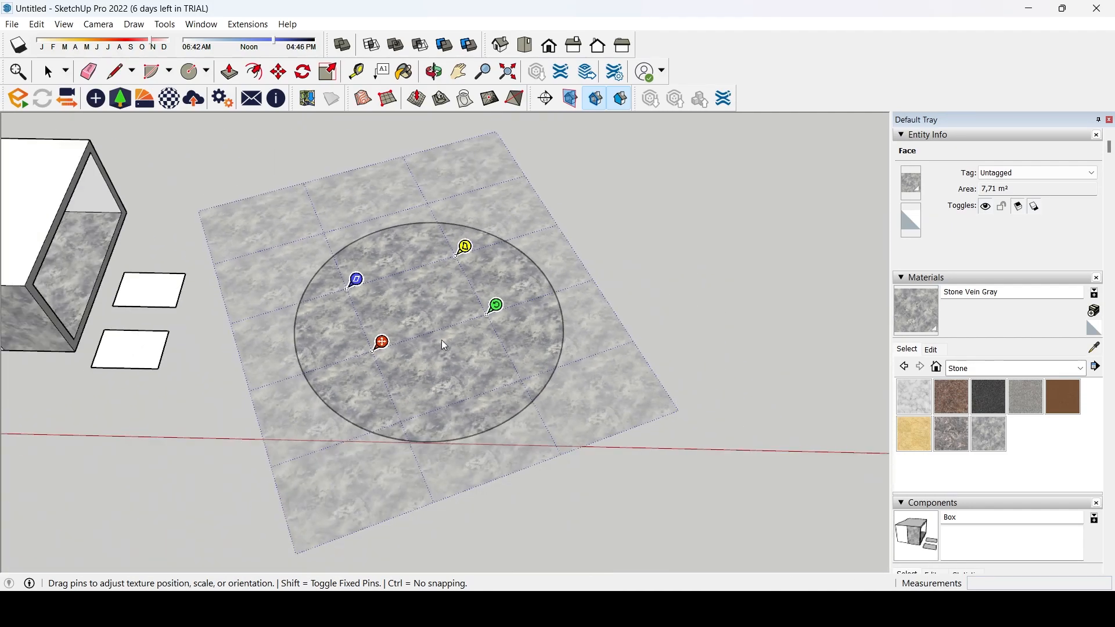
{"action": "left_click", "coordinate": [711, 282]}
{"action": "middle_click_drag", "start_coordinate": [501, 330], "coordinate": [351, 281]}
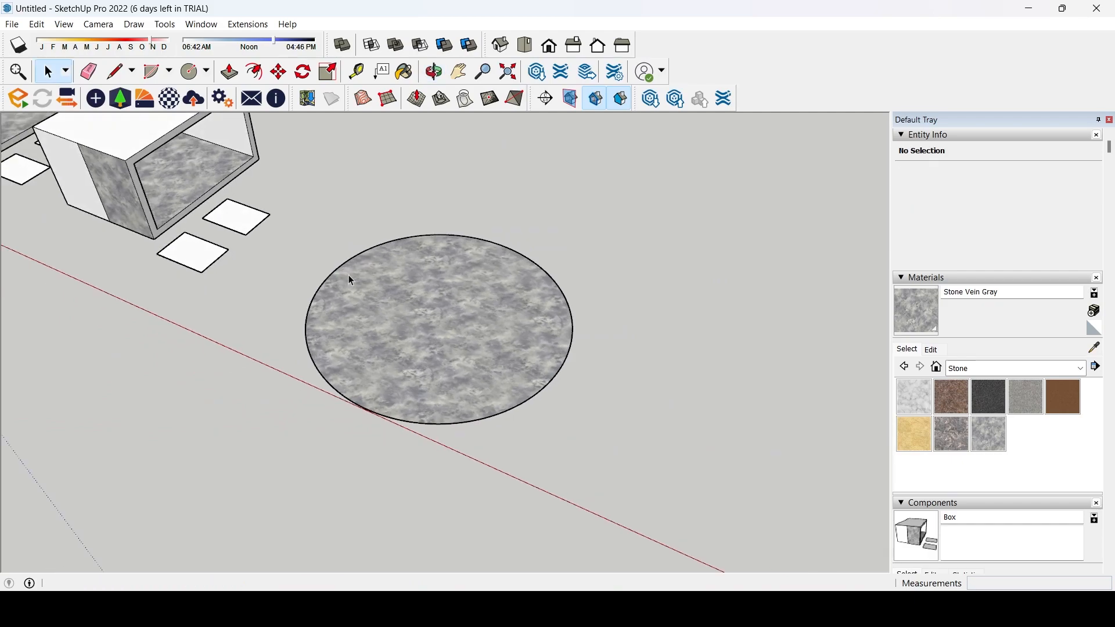
- Try Wood Lumber ButtJoined from the Wood materials on the circle's face, and repaint the face with Wood Veneer 02
{"action": "left_click", "coordinate": [1081, 368]}
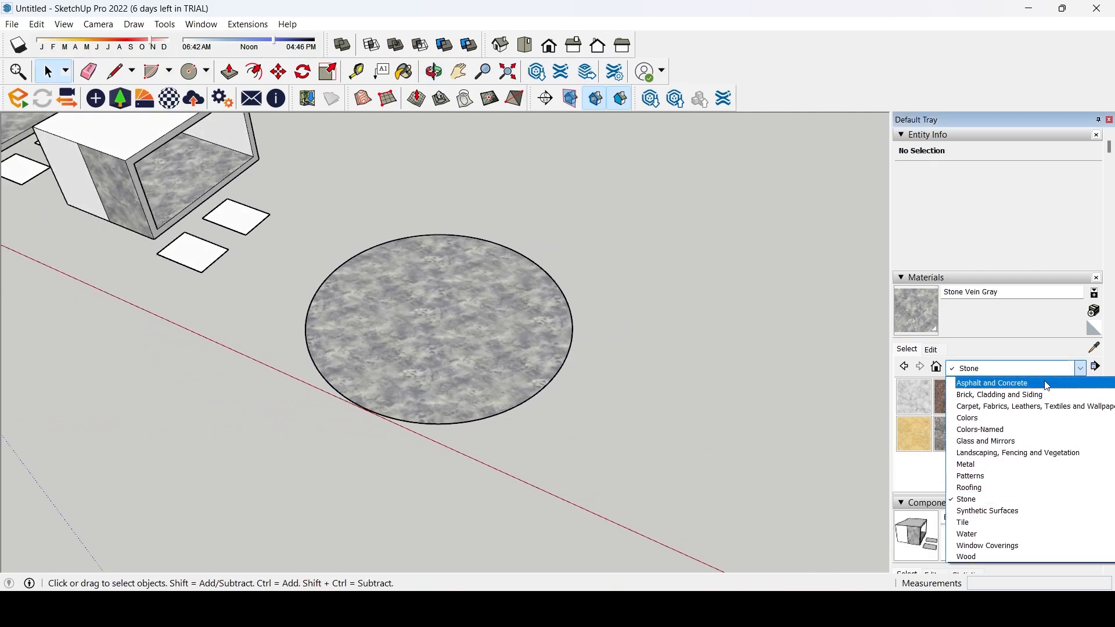
{"action": "left_click", "coordinate": [985, 558]}
{"action": "left_click", "coordinate": [996, 434]}
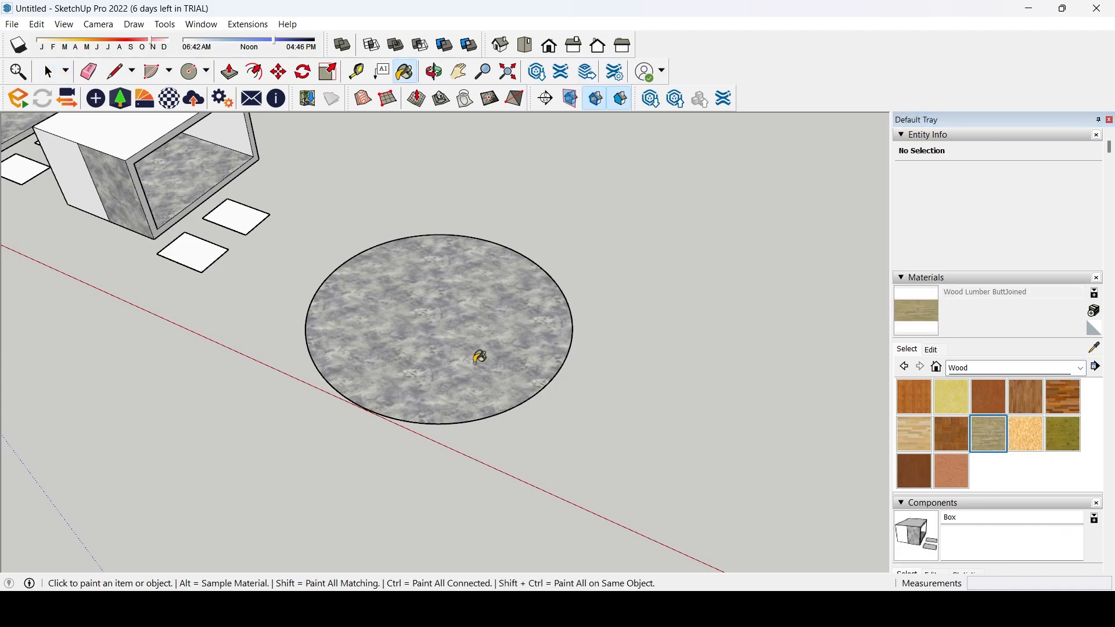
{"action": "left_click", "coordinate": [481, 356]}
{"action": "middle_click_drag", "start_coordinate": [470, 354], "coordinate": [975, 481]}
{"action": "left_click", "coordinate": [960, 476]}
{"action": "left_click", "coordinate": [505, 362]}
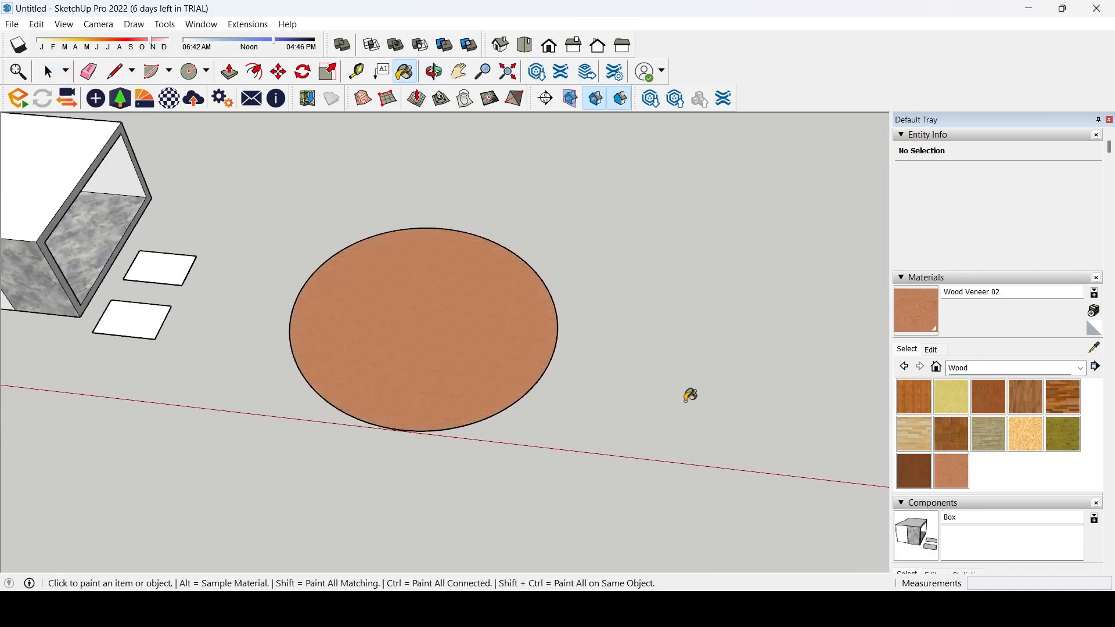
{"action": "scroll", "coordinate": [558, 381], "scroll_direction": "up", "scroll_amount": 4}
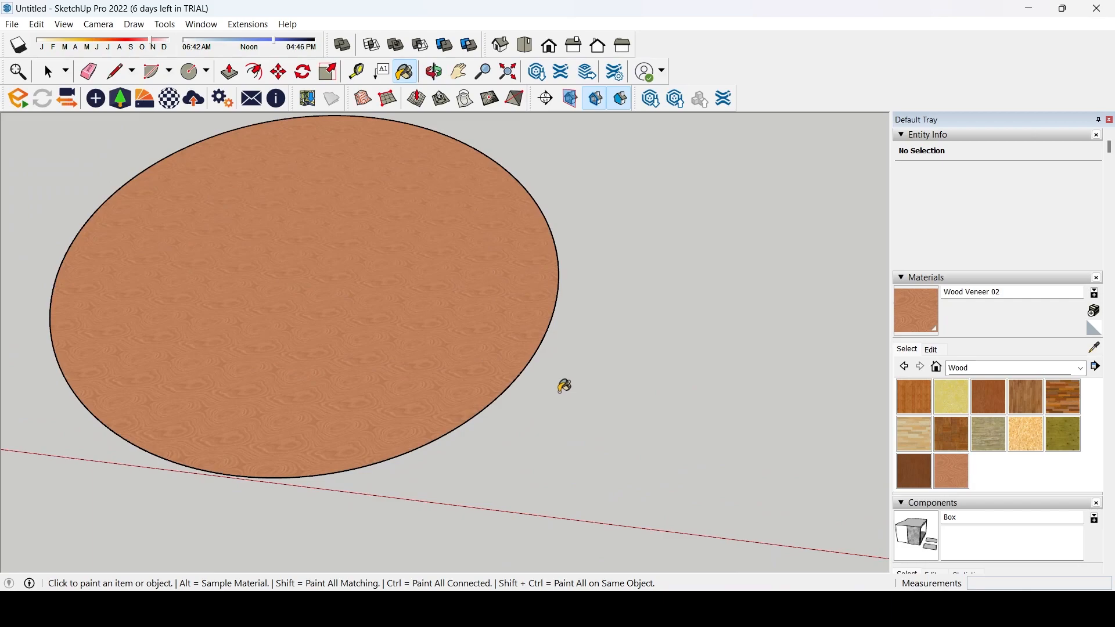
{"action": "mouse_move", "coordinate": [552, 368]}
{"action": "middle_mouse_down", "text": "shift"}
{"action": "mouse_move", "coordinate": [468, 381]}
{"action": "mouse_move", "coordinate": [483, 386]}
{"action": "middle_mouse_up", "text": "shift"}
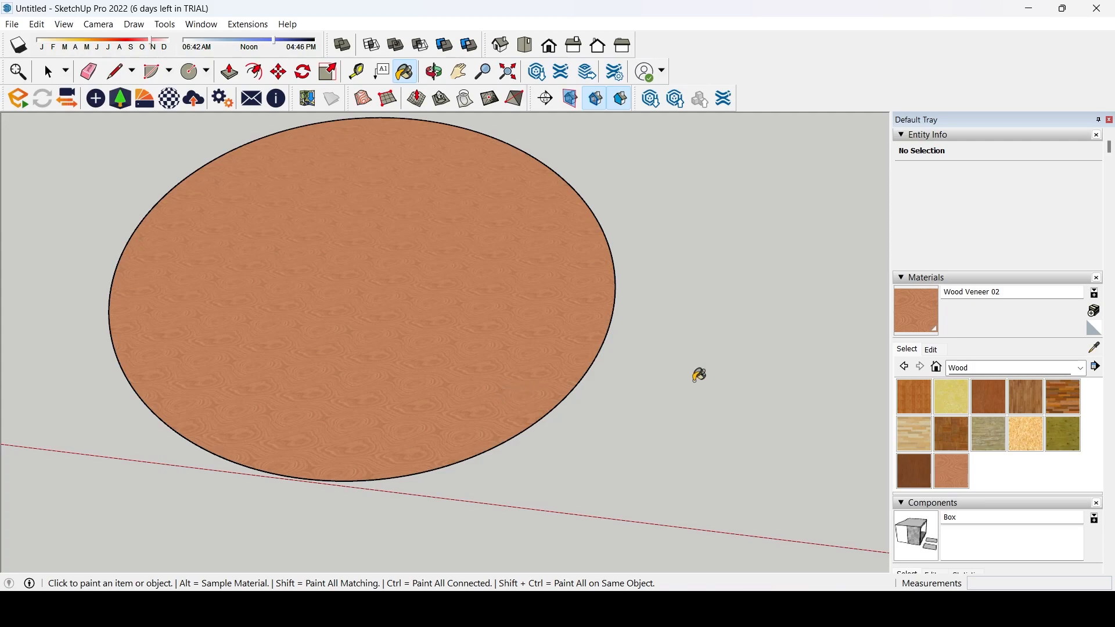
- Open the edit settings of Wood Veneer 02 and check where a replacement texture image is browsed for, without choosing one
{"action": "left_click", "coordinate": [933, 351]}
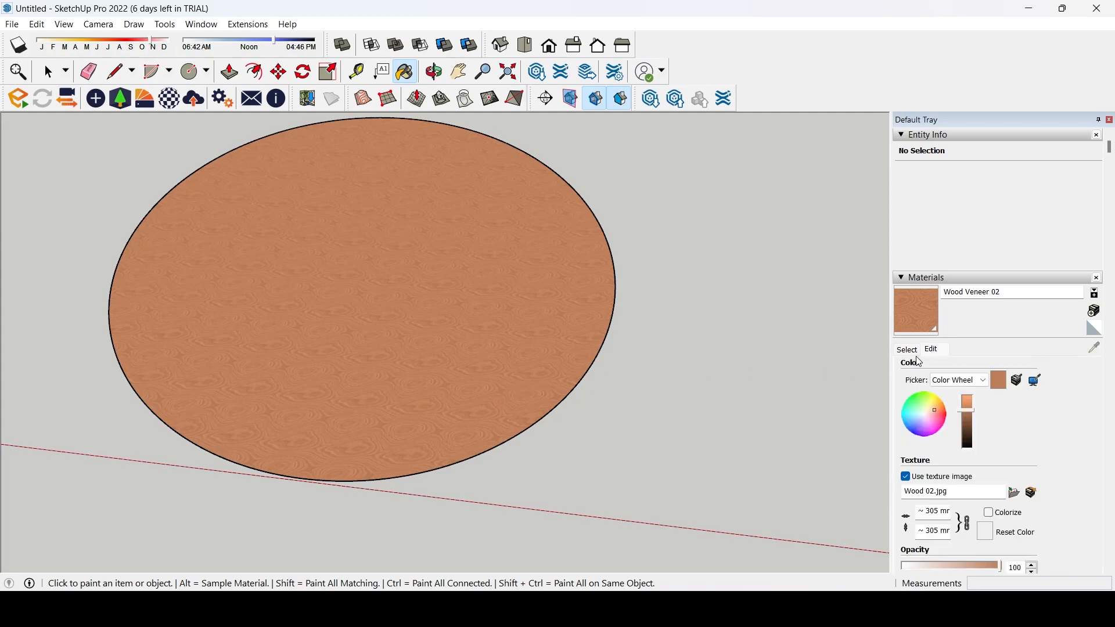
{"action": "left_click", "coordinate": [1015, 494]}
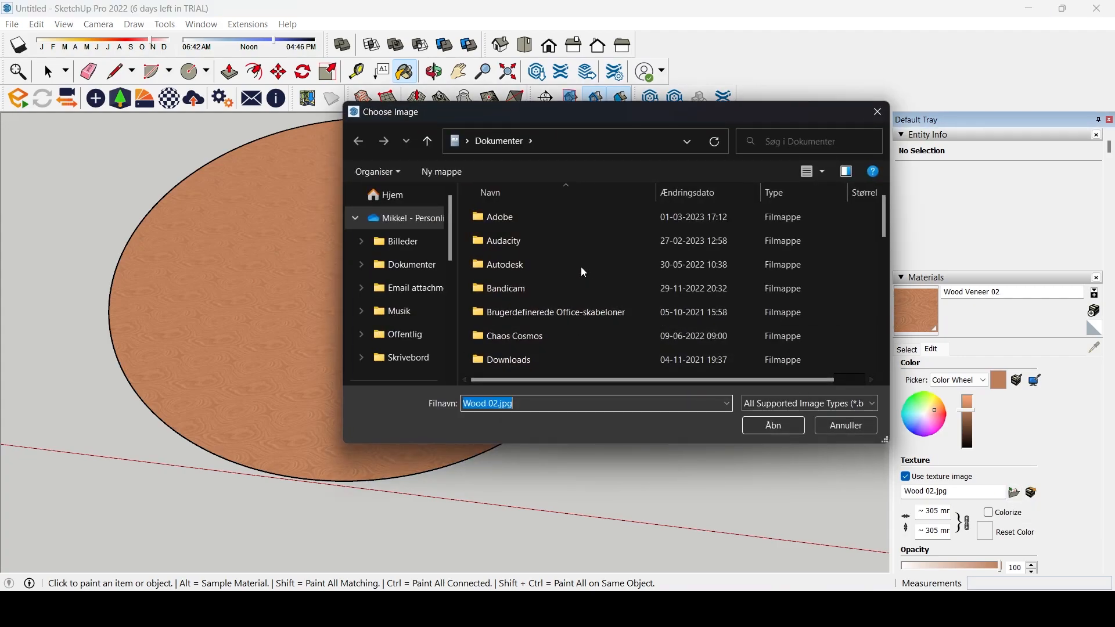
{"action": "left_click", "coordinate": [849, 427]}
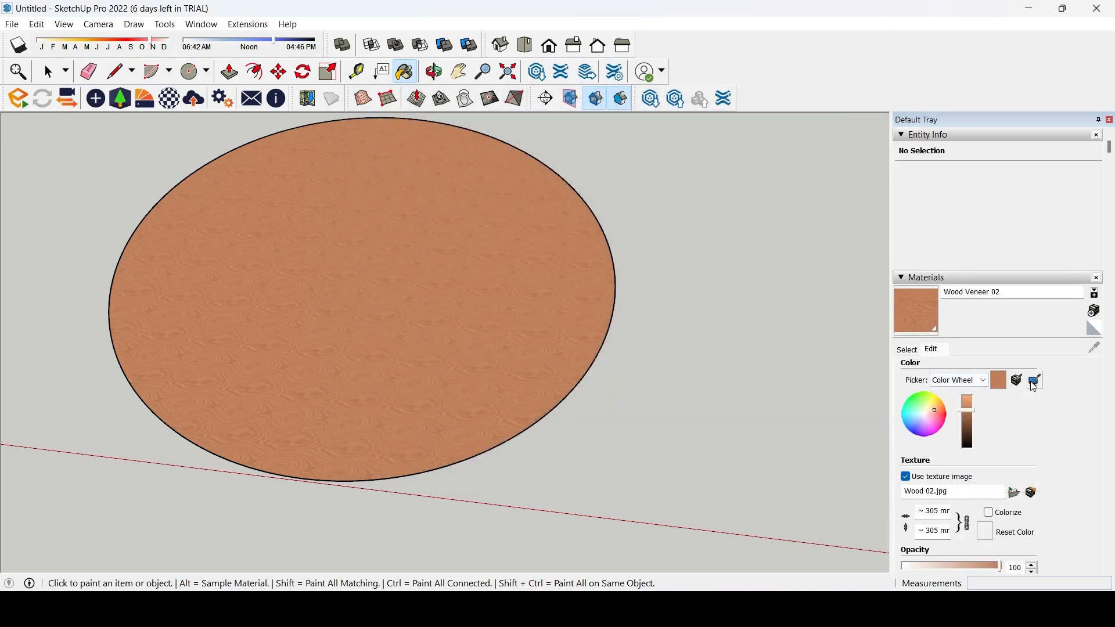
- View the Wood 02.jpg texture image in the default external image app and close it
{"action": "left_click", "coordinate": [1032, 495]}
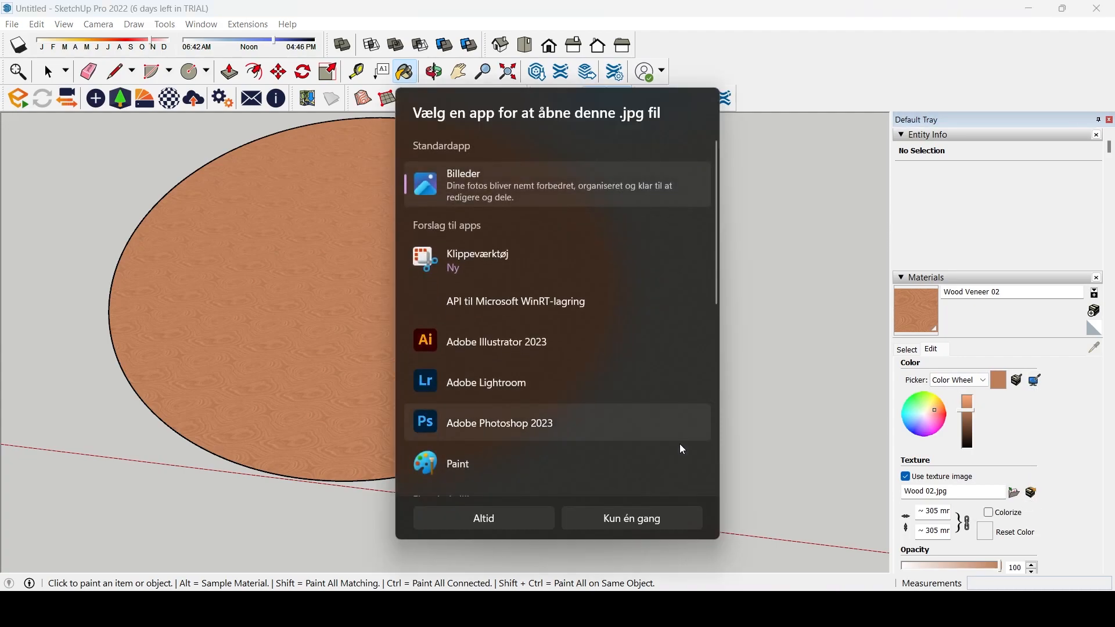
{"action": "left_click", "coordinate": [497, 526]}
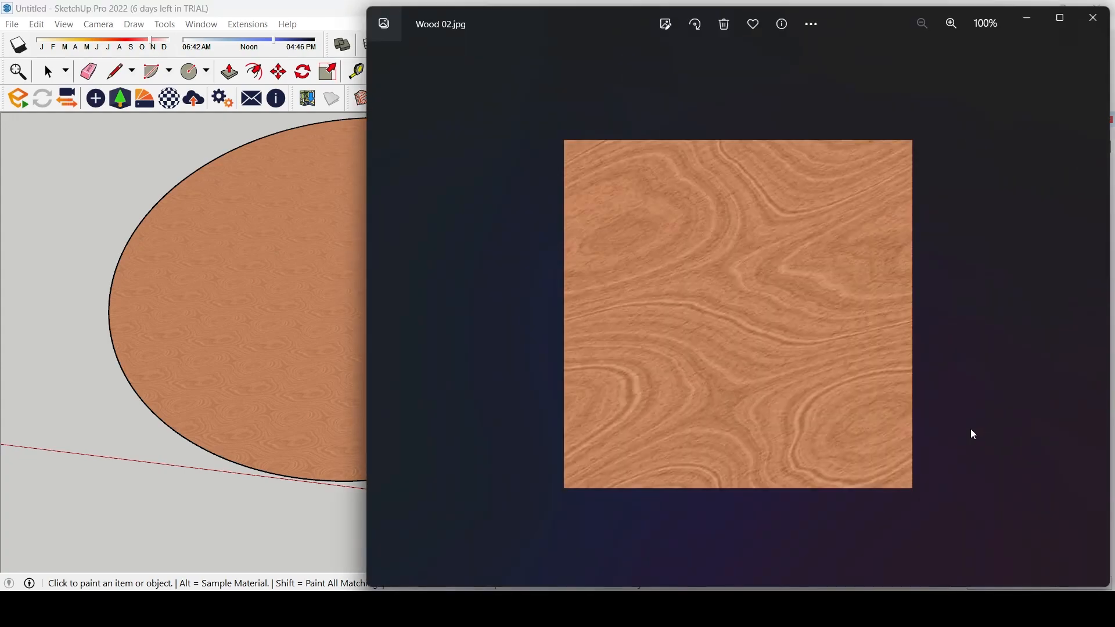
{"action": "left_click", "coordinate": [1094, 18]}
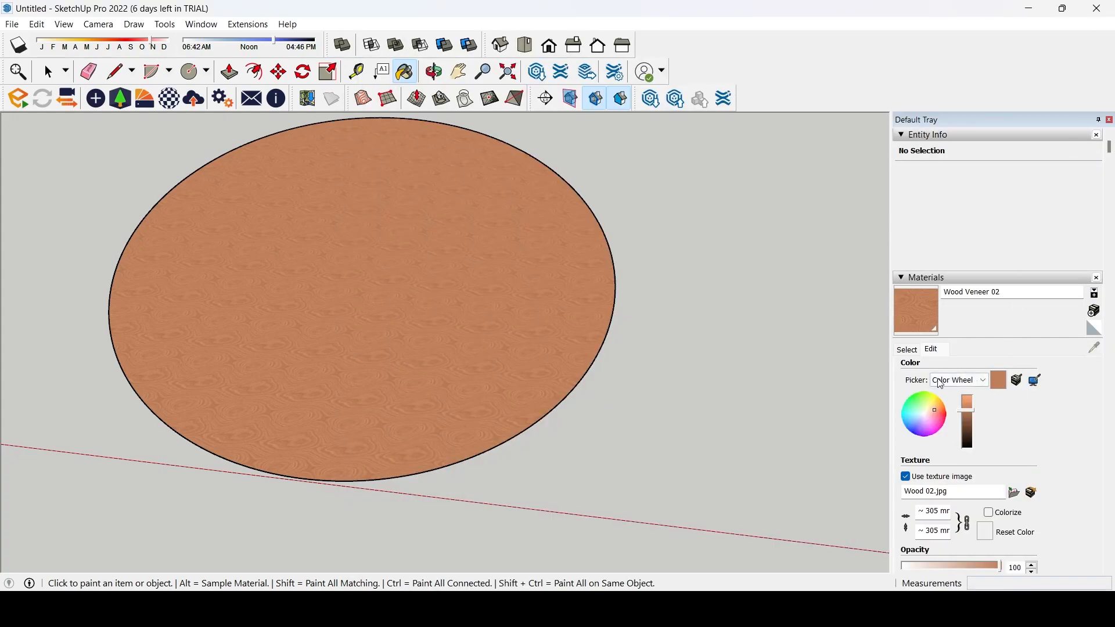
{"action": "scroll", "coordinate": [961, 413], "scroll_direction": "down", "scroll_amount": 2}
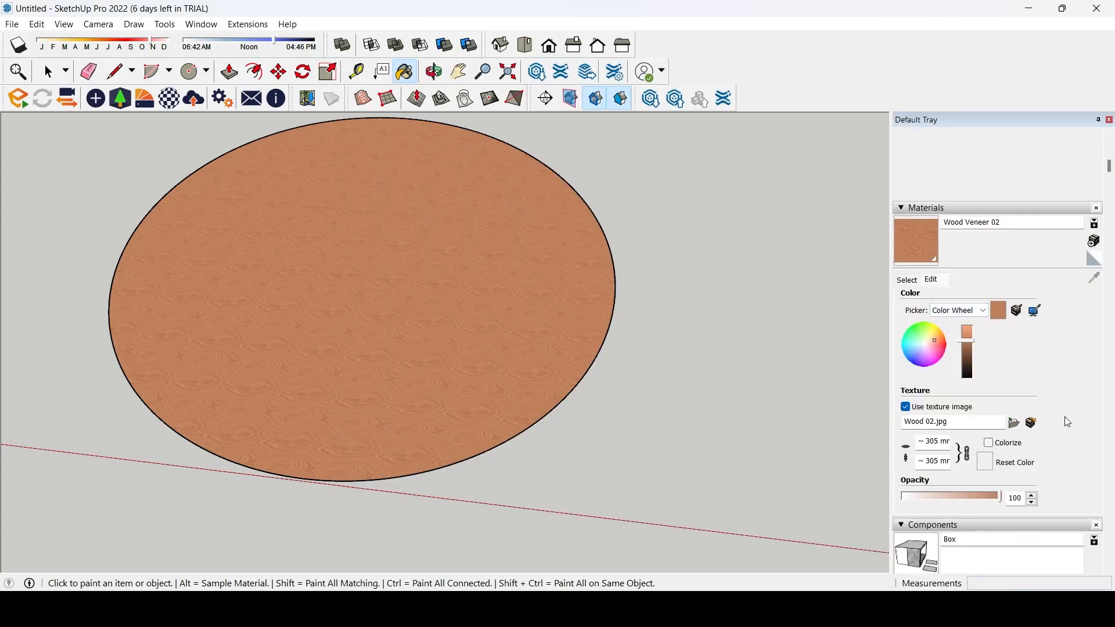
- Start creating a new material based on Wood Veneer 02, browse for a different texture image, and cancel the material
{"action": "left_click", "coordinate": [1095, 243]}
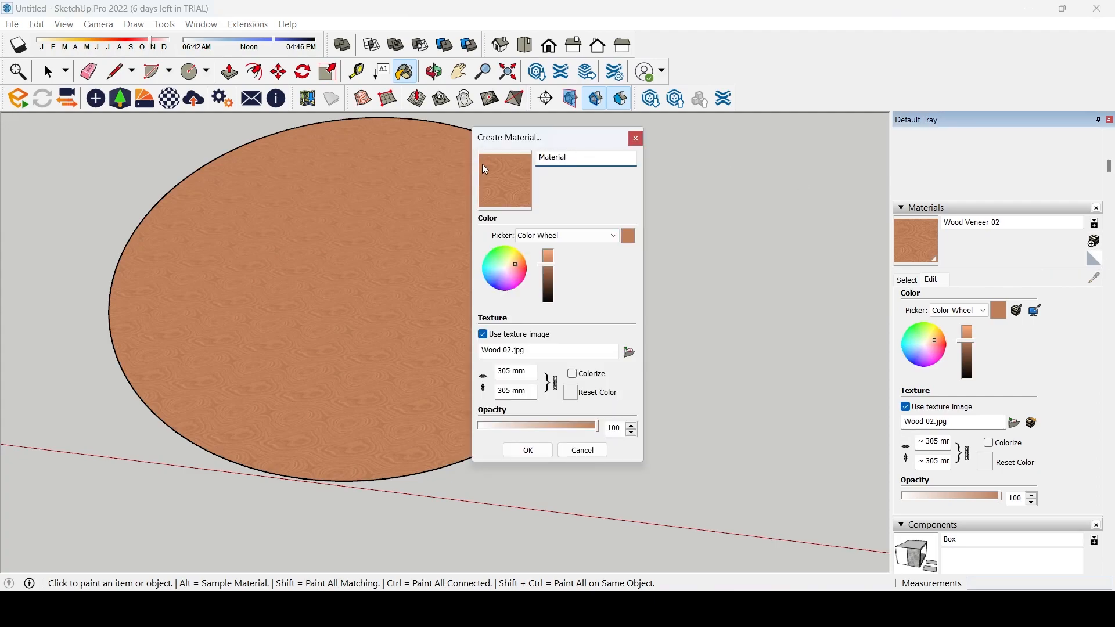
{"action": "mouse_move", "coordinate": [526, 139]}
{"action": "left_mouse_down"}
{"action": "mouse_move", "coordinate": [569, 131]}
{"action": "mouse_move", "coordinate": [525, 141]}
{"action": "left_mouse_up"}
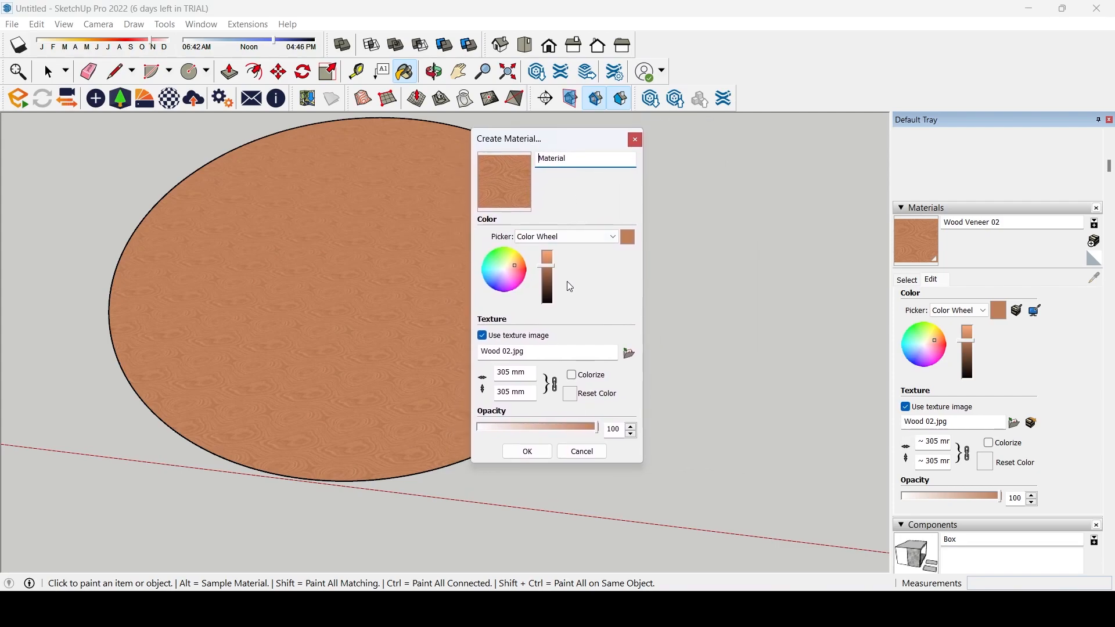
{"action": "left_click", "coordinate": [500, 192]}
{"action": "left_click", "coordinate": [532, 352]}
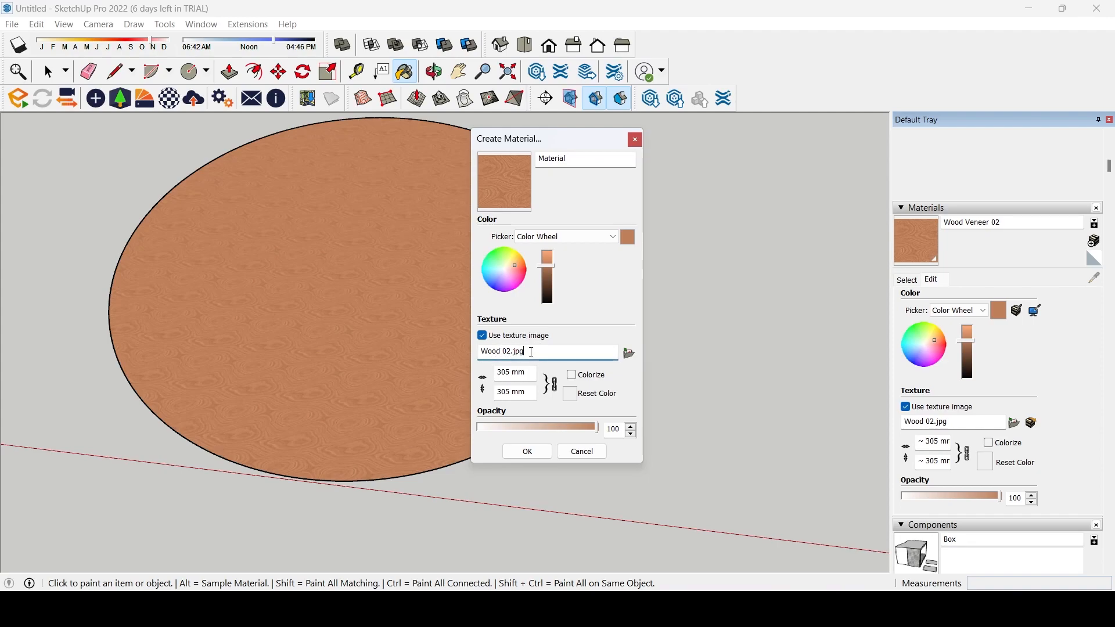
{"action": "left_click", "coordinate": [629, 354]}
{"action": "scroll", "coordinate": [552, 305], "scroll_direction": "down", "scroll_amount": 7}
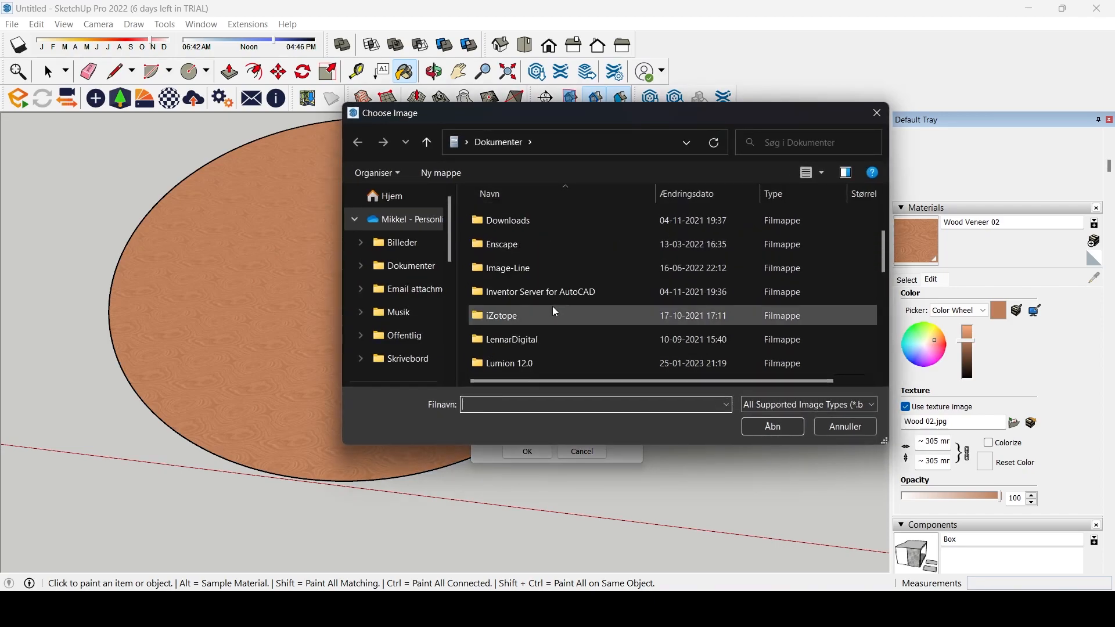
{"action": "scroll", "coordinate": [553, 308], "scroll_direction": "up", "scroll_amount": 2}
{"action": "scroll", "coordinate": [553, 309], "scroll_direction": "down", "scroll_amount": 2}
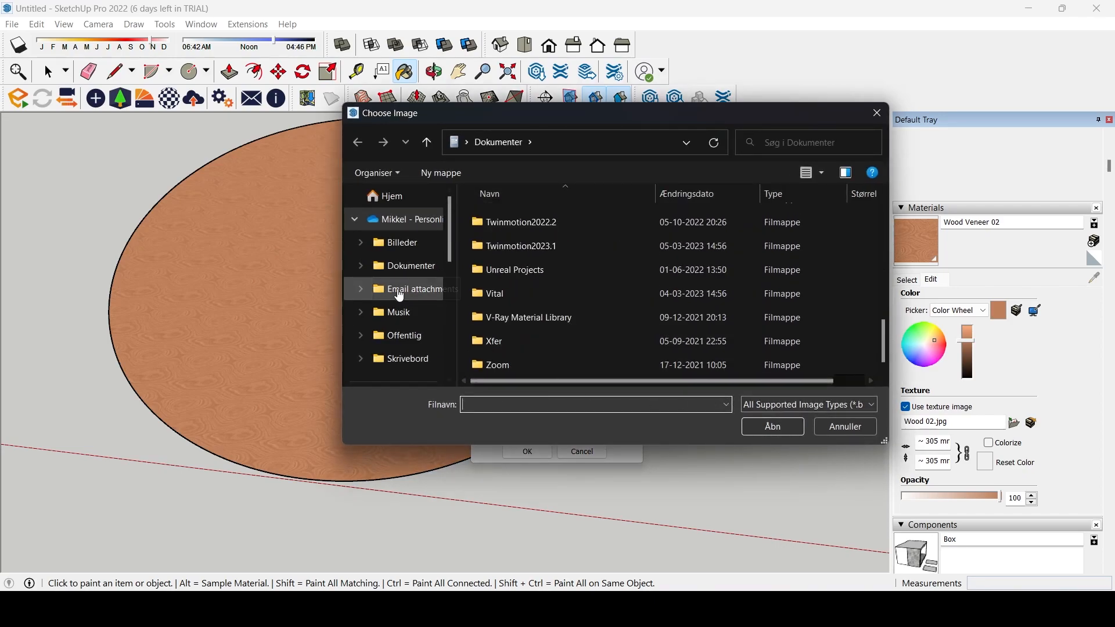
{"action": "left_click", "coordinate": [828, 424]}
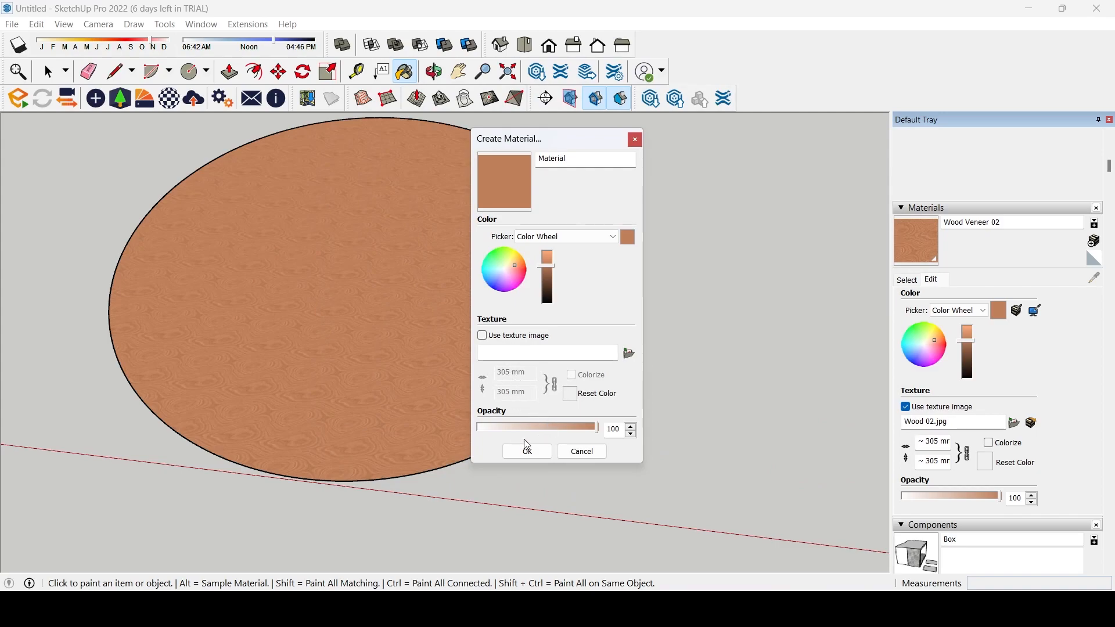
{"action": "left_click", "coordinate": [560, 453]}
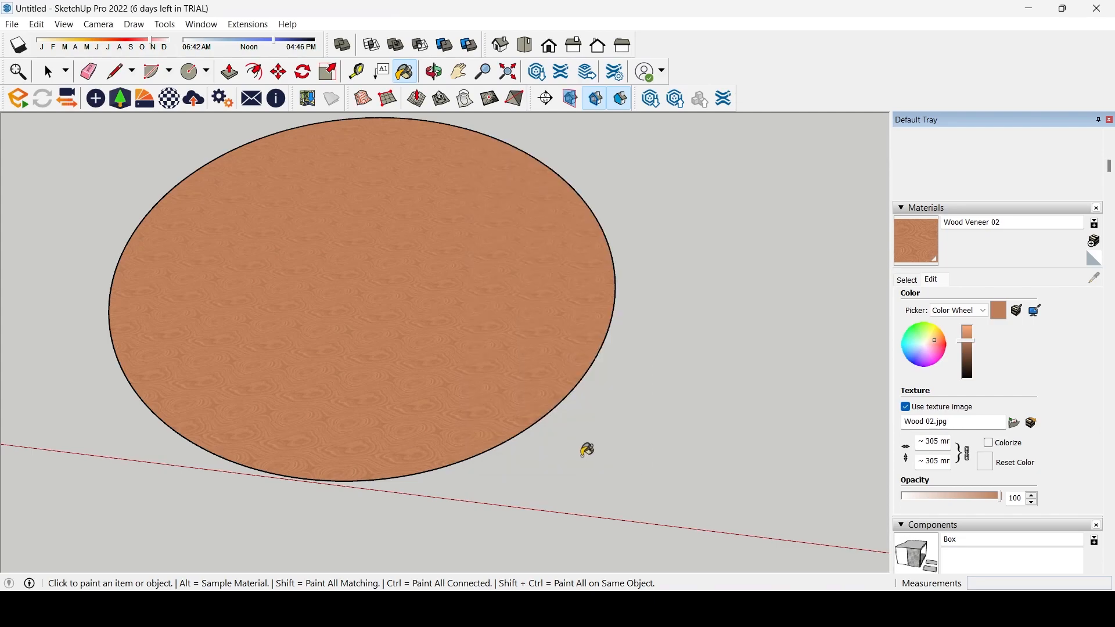
- Leave the Wood collection and switch the material library to the In Model collection
{"action": "left_click", "coordinate": [908, 280]}
{"action": "left_click", "coordinate": [1080, 298]}
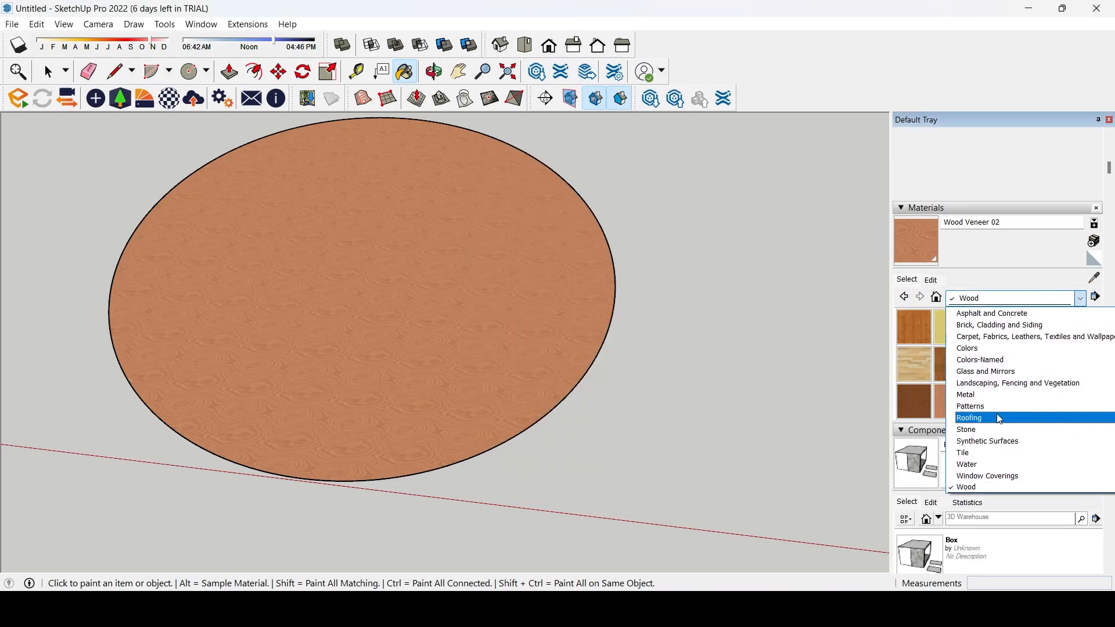
{"action": "scroll", "coordinate": [996, 450], "scroll_direction": "up", "scroll_amount": 1}
{"action": "left_click", "coordinate": [991, 325]}
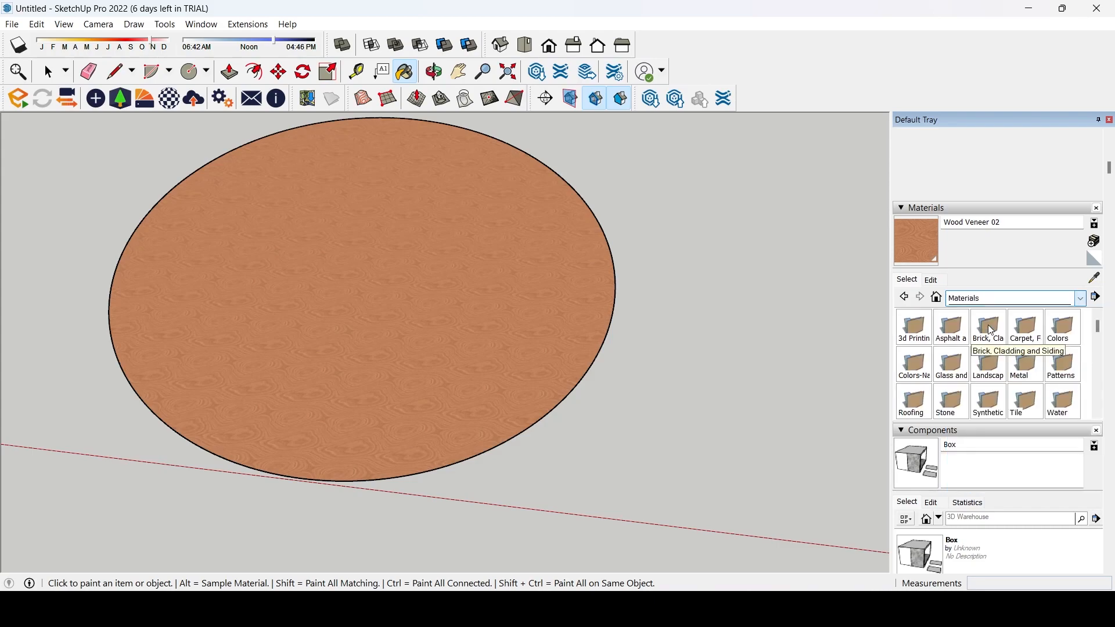
{"action": "left_click", "coordinate": [1080, 368]}
{"action": "scroll", "coordinate": [997, 389], "scroll_direction": "up", "scroll_amount": 1}
{"action": "left_click", "coordinate": [989, 395]}
{"action": "left_click", "coordinate": [1082, 369]}
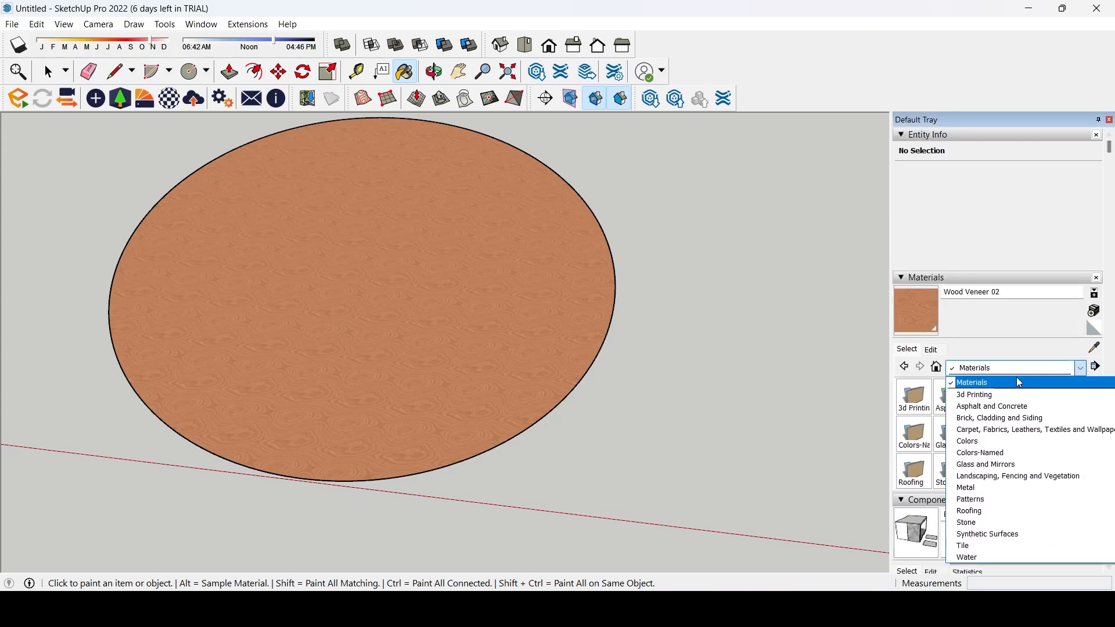
{"action": "scroll", "coordinate": [989, 398], "scroll_direction": "up", "scroll_amount": 1}
{"action": "left_click", "coordinate": [981, 383]}
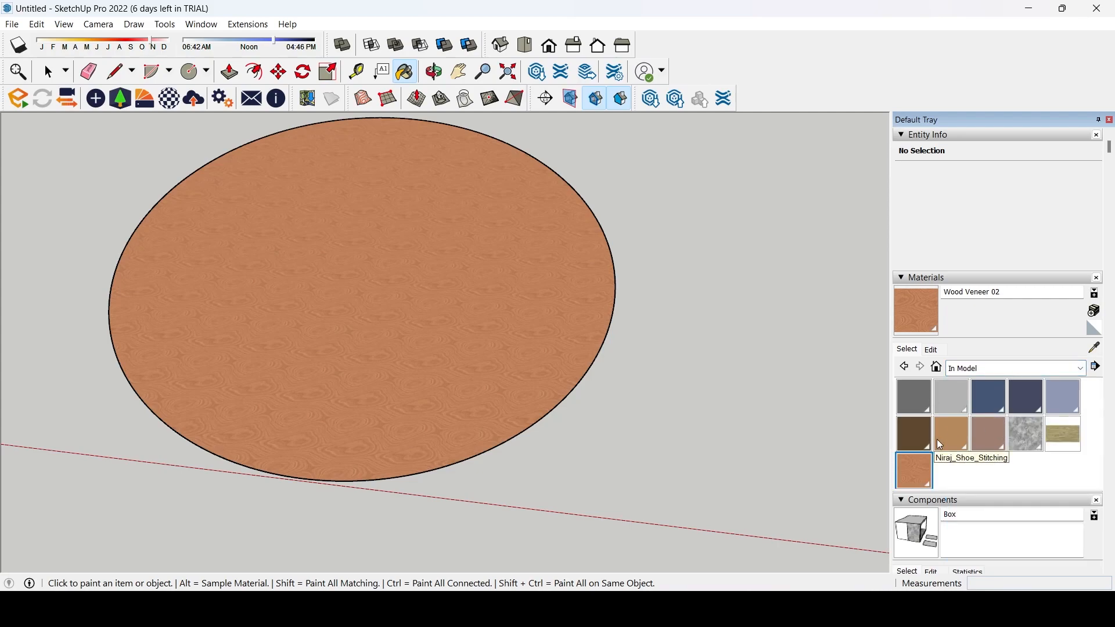
{"action": "middle_click_drag", "start_coordinate": [505, 348], "coordinate": [525, 290]}
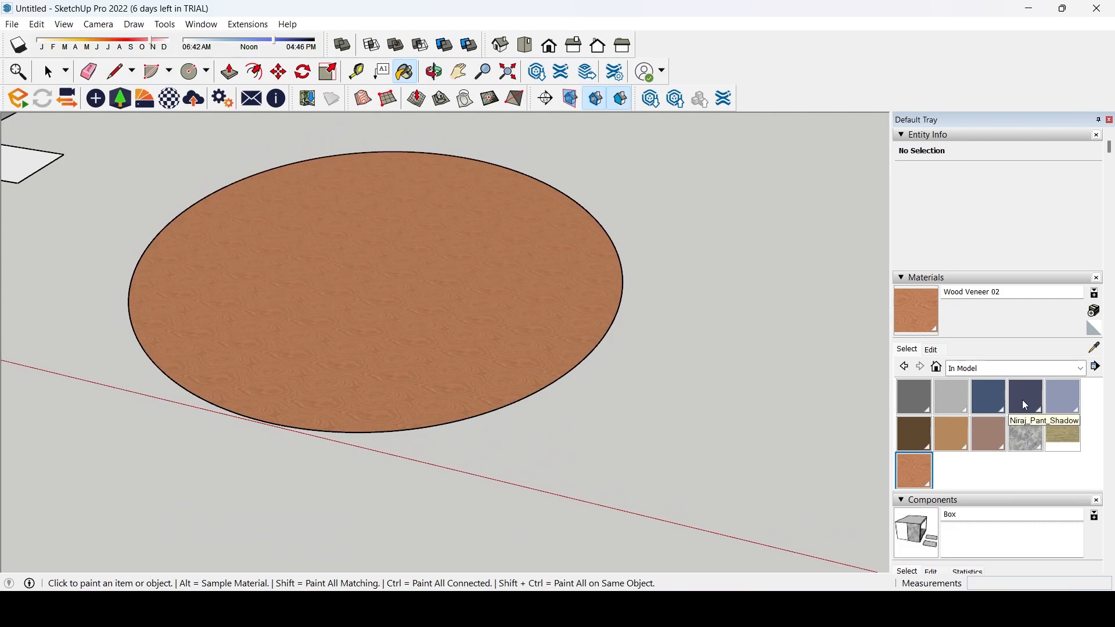
- Delete the dark hair material from the In Model collection and replace its use with the default material
{"action": "right_click", "coordinate": [910, 400]}
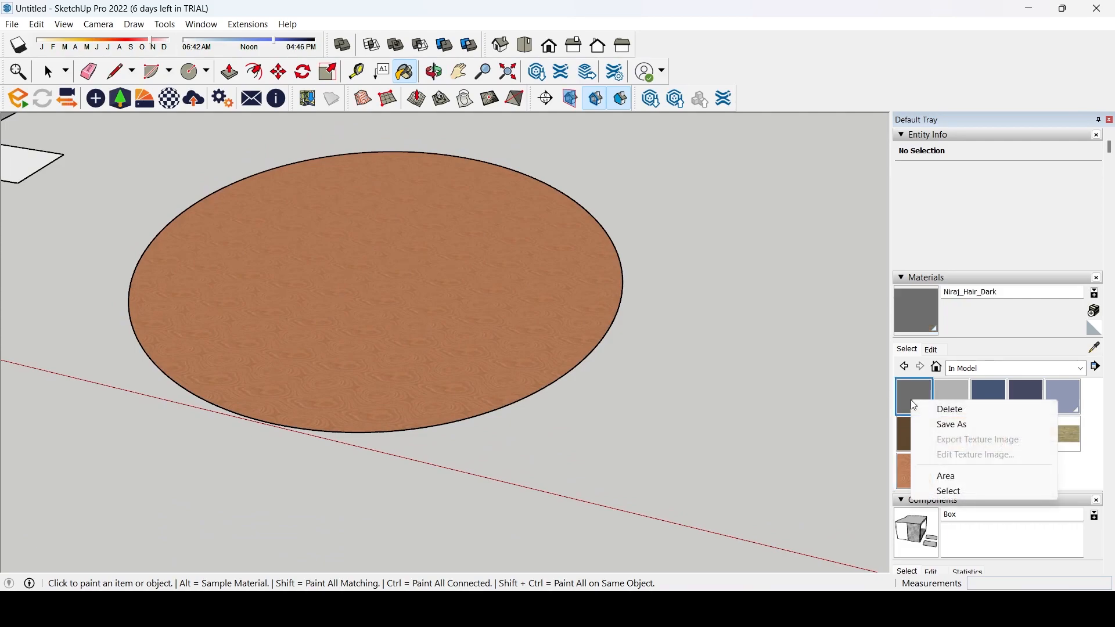
{"action": "left_click", "coordinate": [950, 409]}
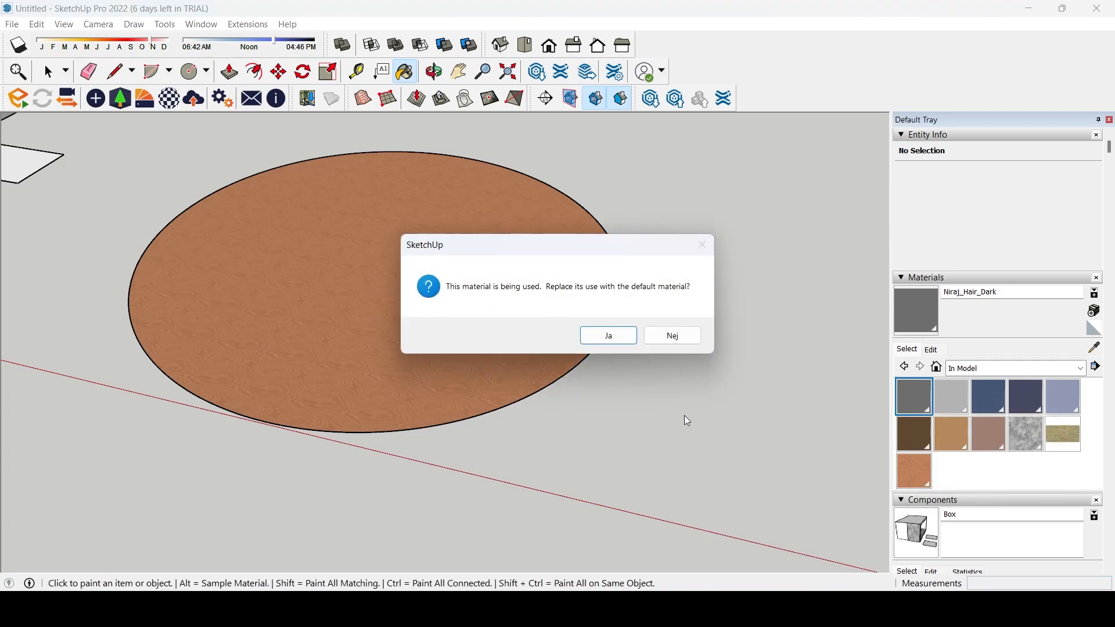
{"action": "left_click", "coordinate": [608, 334]}
- Preview the person component from the In Model components to check its hair, without placing it
{"action": "scroll", "coordinate": [677, 393], "scroll_direction": "down", "scroll_amount": 2}
{"action": "middle_click_drag", "start_coordinate": [677, 393], "coordinate": [601, 376]}
{"action": "scroll", "coordinate": [509, 395], "scroll_direction": "down", "scroll_amount": 1}
{"action": "scroll", "coordinate": [954, 405], "scroll_direction": "down", "scroll_amount": 4}
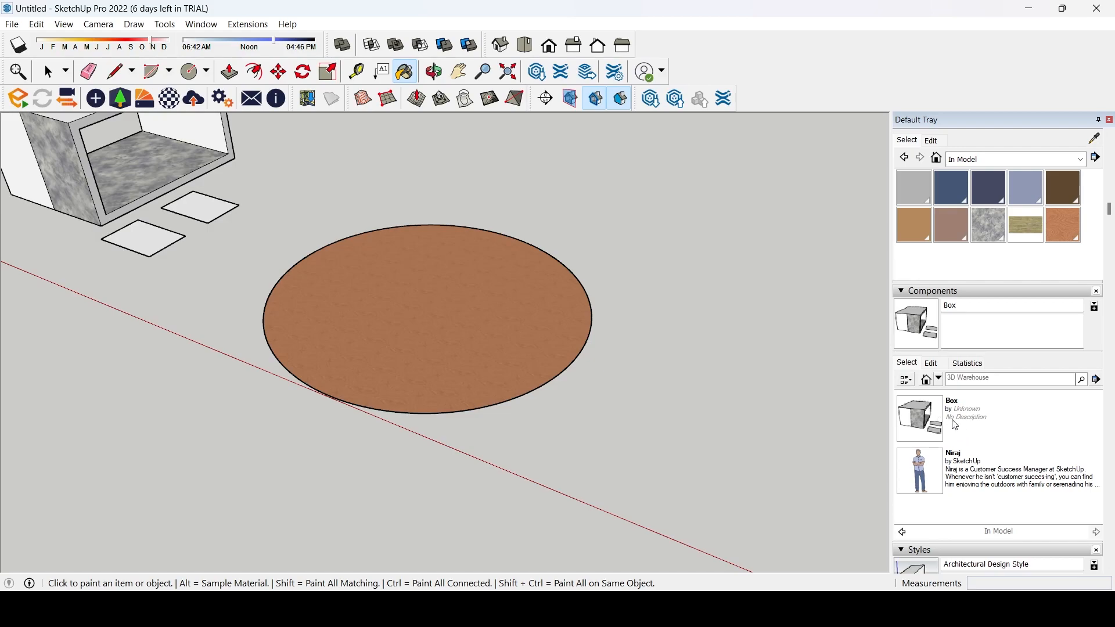
{"action": "left_click", "coordinate": [932, 482]}
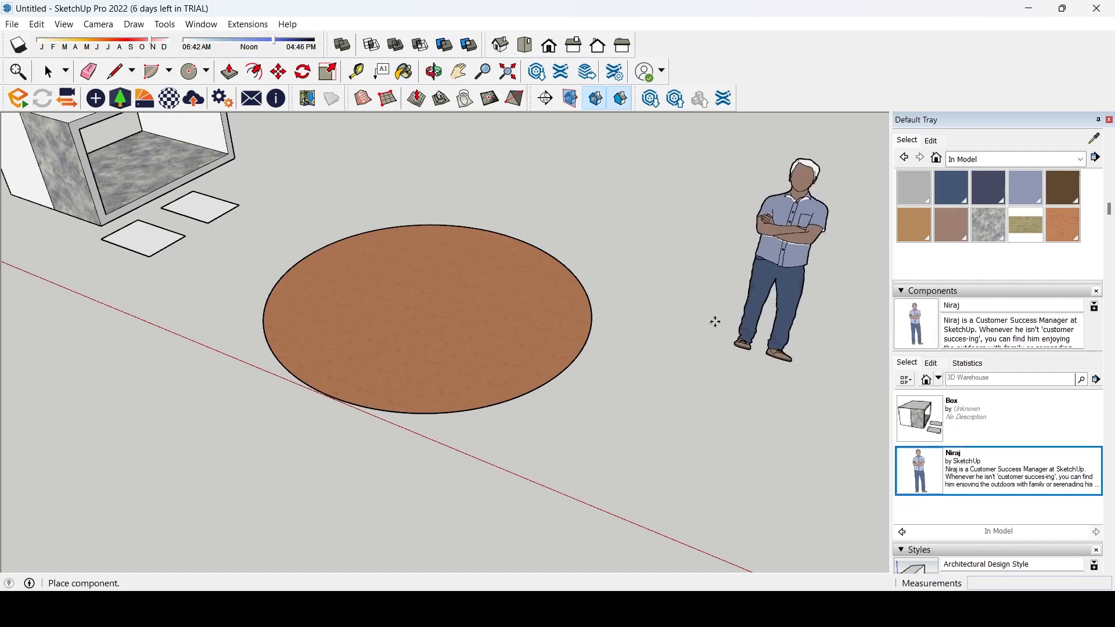
{"action": "key", "text": "Escape"}
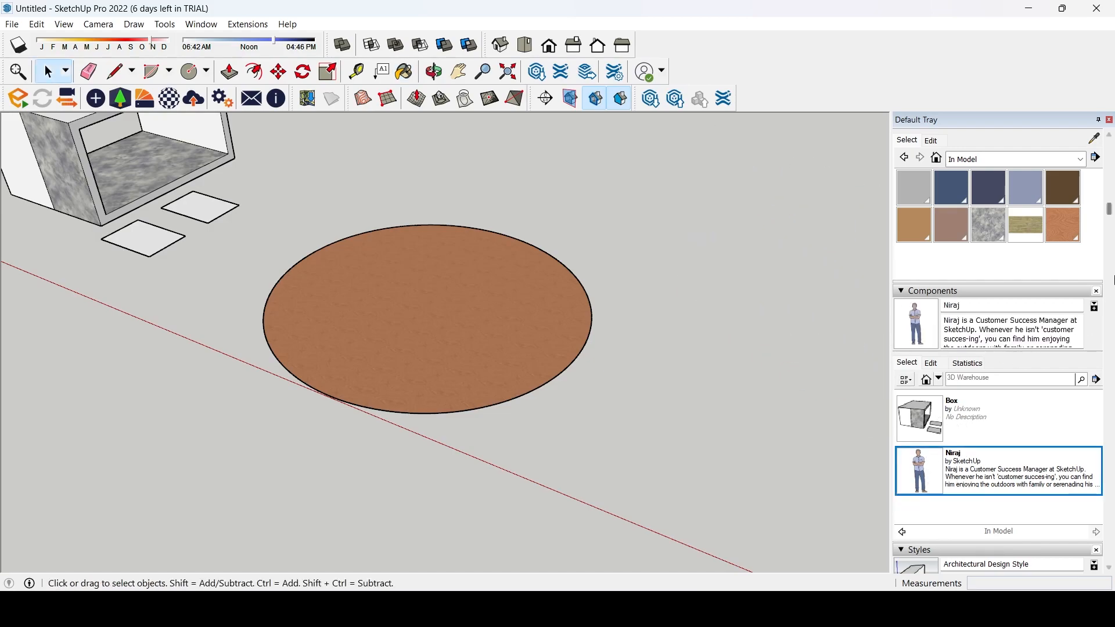
- Try the 3D Printing Style from the Default Styles on the model
{"action": "scroll", "coordinate": [1106, 340], "scroll_direction": "down", "scroll_amount": 3}
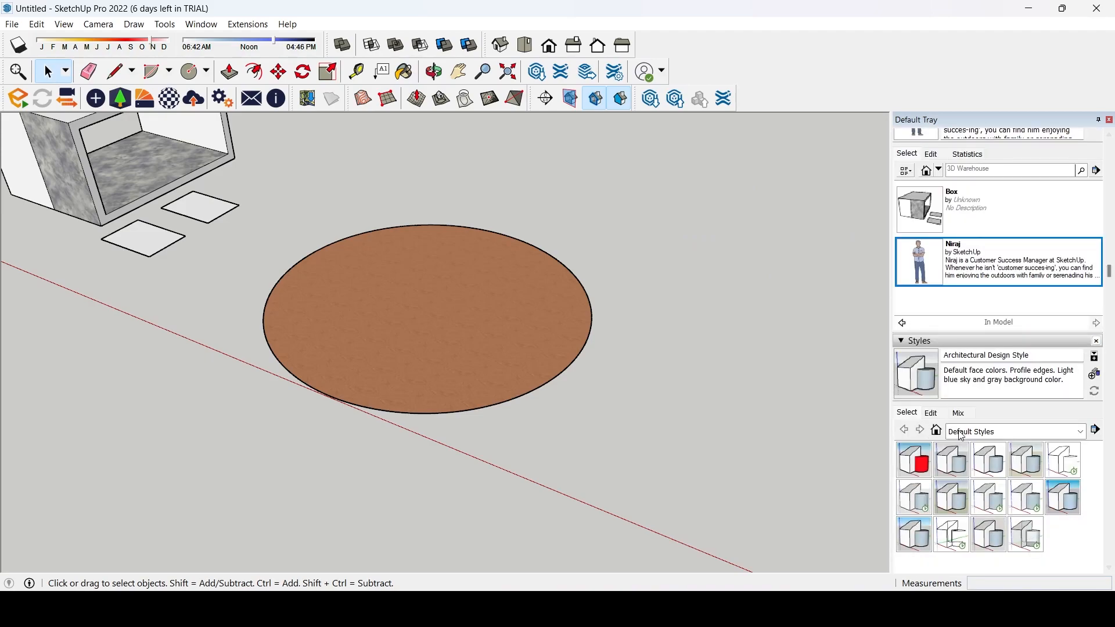
{"action": "scroll", "coordinate": [458, 341], "scroll_direction": "down", "scroll_amount": 3}
{"action": "middle_click_drag", "start_coordinate": [458, 342], "coordinate": [349, 350]}
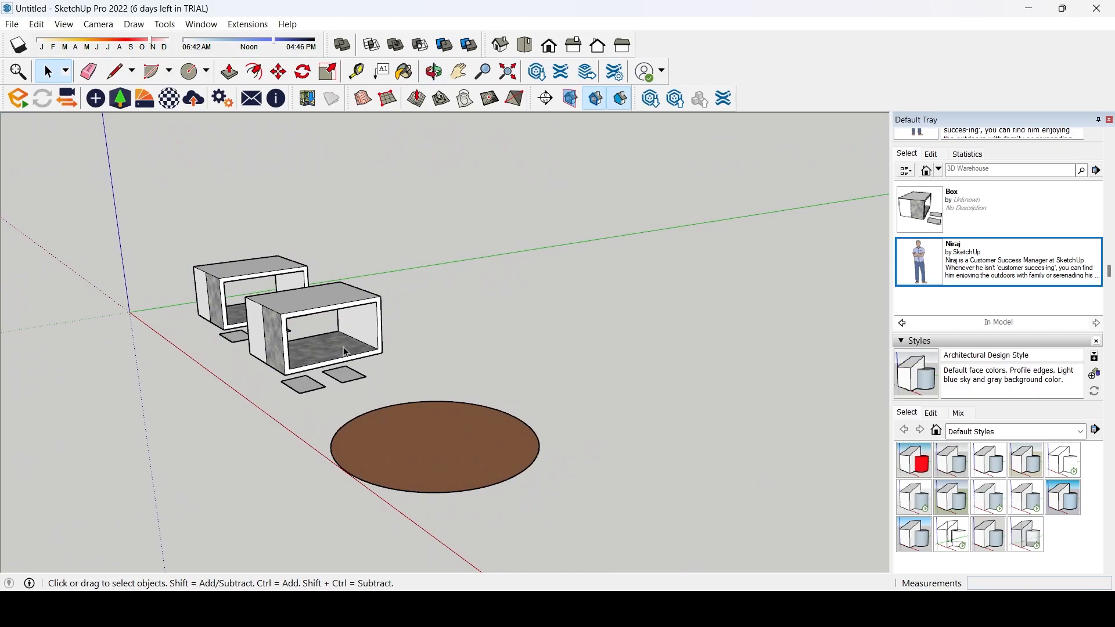
{"action": "scroll", "coordinate": [400, 441], "scroll_direction": "up", "scroll_amount": 6}
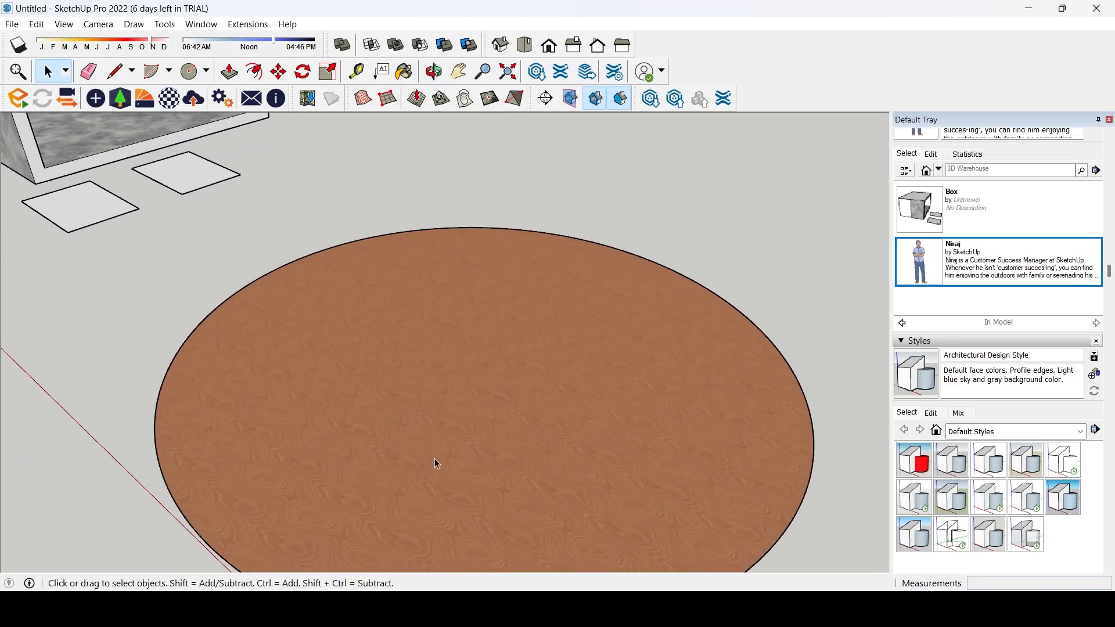
{"action": "scroll", "coordinate": [445, 443], "scroll_direction": "down", "scroll_amount": 3}
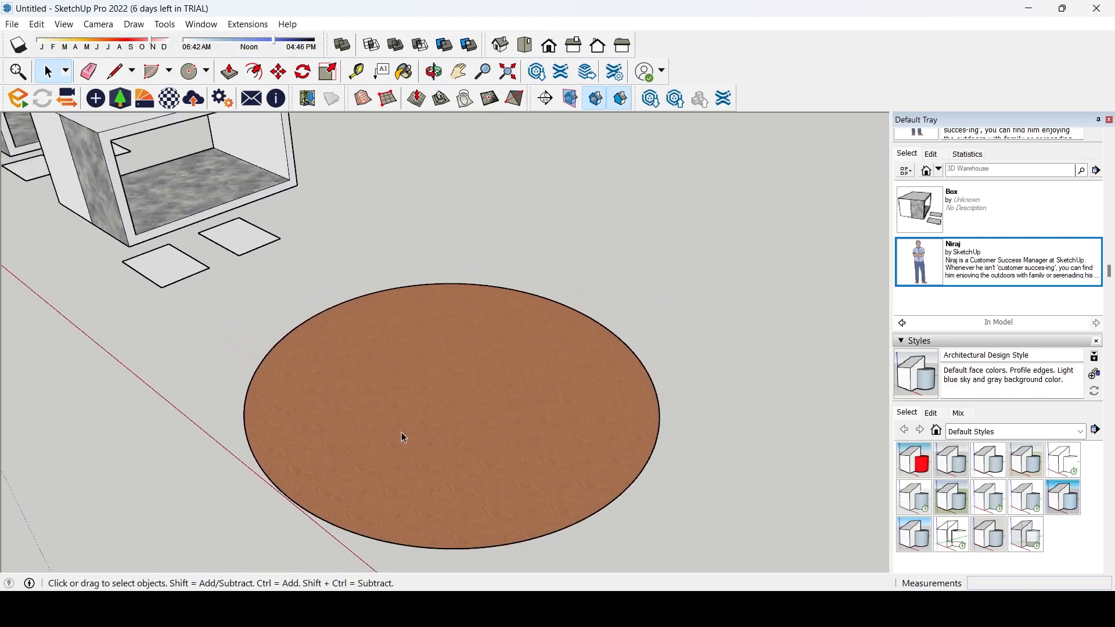
{"action": "left_click", "coordinate": [920, 461]}
{"action": "scroll", "coordinate": [580, 395], "scroll_direction": "down", "scroll_amount": 3}
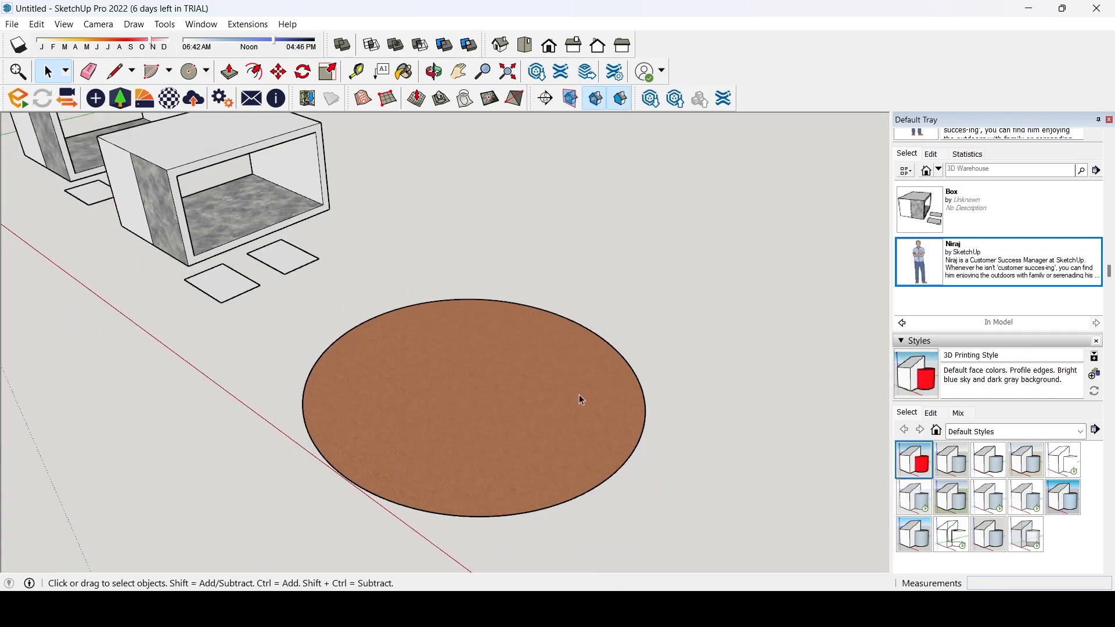
- Try the first style in the Sketchy Edges collection, and apply the Charcoal Loose style to the model
{"action": "left_click", "coordinate": [1076, 436]}
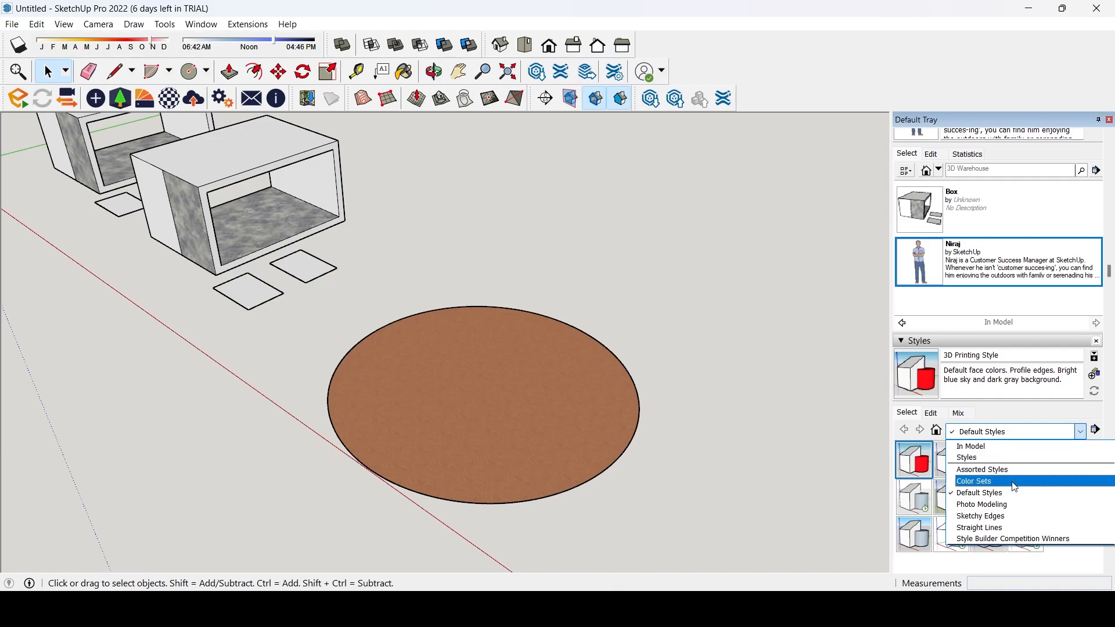
{"action": "left_click", "coordinate": [981, 515]}
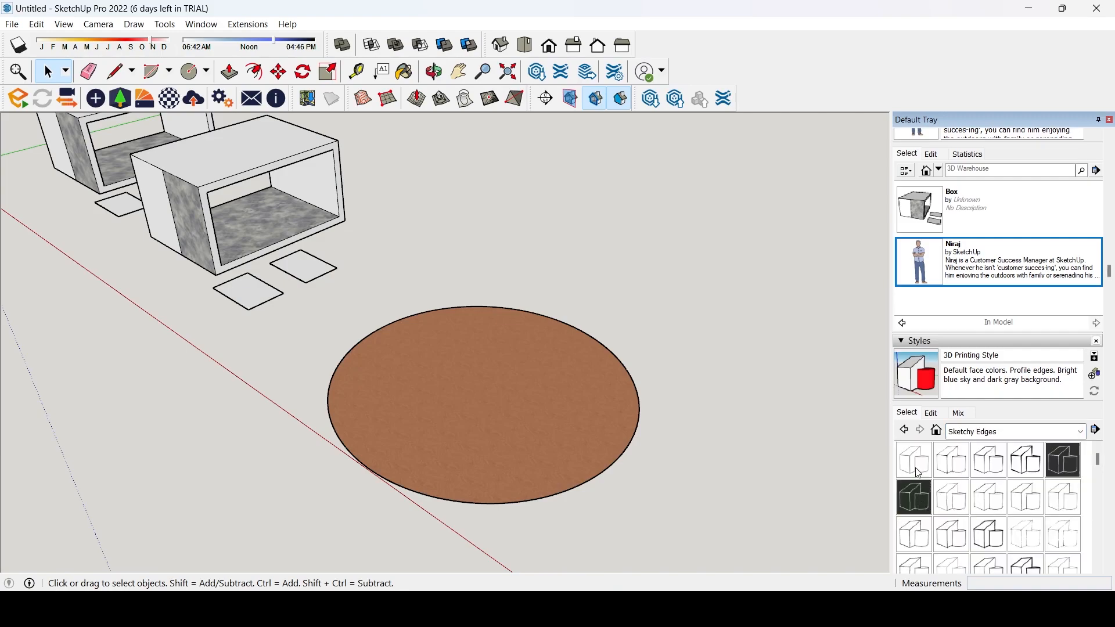
{"action": "left_click", "coordinate": [920, 473]}
{"action": "mouse_move", "coordinate": [500, 411]}
{"action": "middle_mouse_down"}
{"action": "mouse_move", "coordinate": [409, 294]}
{"action": "mouse_move", "coordinate": [465, 278]}
{"action": "middle_mouse_up"}
{"action": "left_click", "coordinate": [953, 501]}
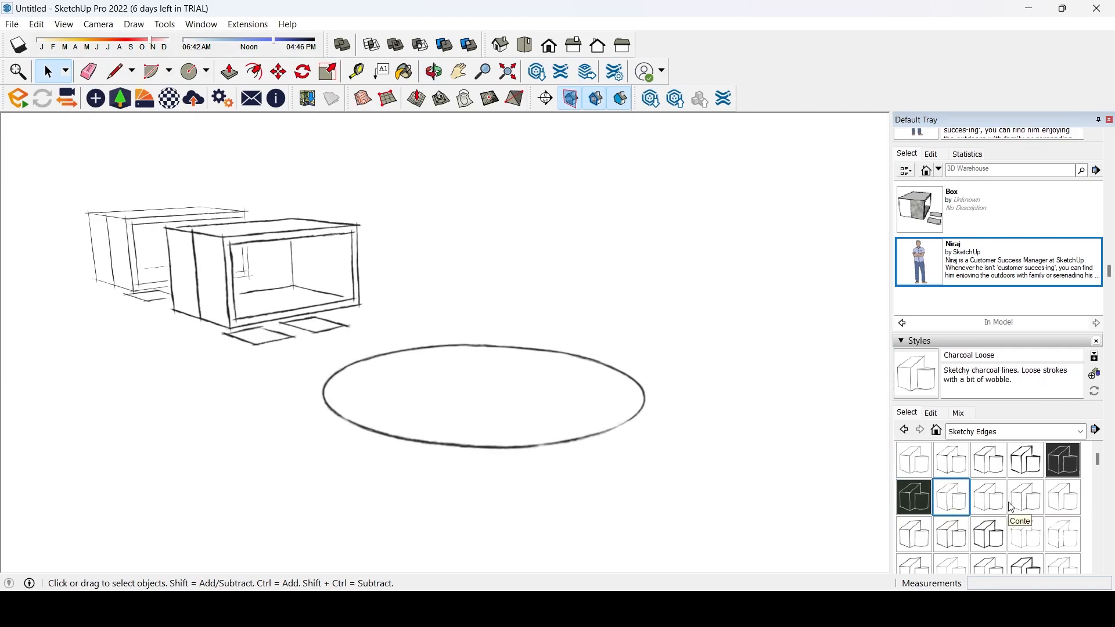
- Try several styles from the Sketchy Edges collection on the model, including Marker Thin and Pen Red
{"action": "left_click", "coordinate": [1046, 506]}
{"action": "scroll", "coordinate": [1048, 510], "scroll_direction": "down", "scroll_amount": 1}
{"action": "left_click", "coordinate": [991, 505]}
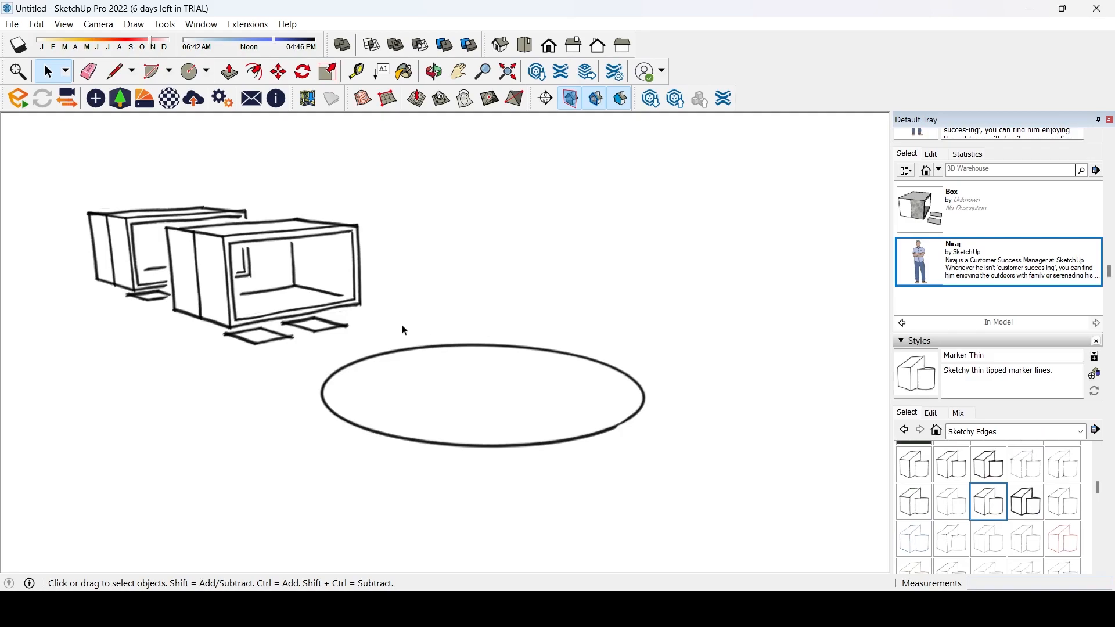
{"action": "middle_click_drag", "start_coordinate": [405, 331], "coordinate": [420, 368]}
{"action": "middle_click_drag", "start_coordinate": [338, 285], "coordinate": [476, 272]}
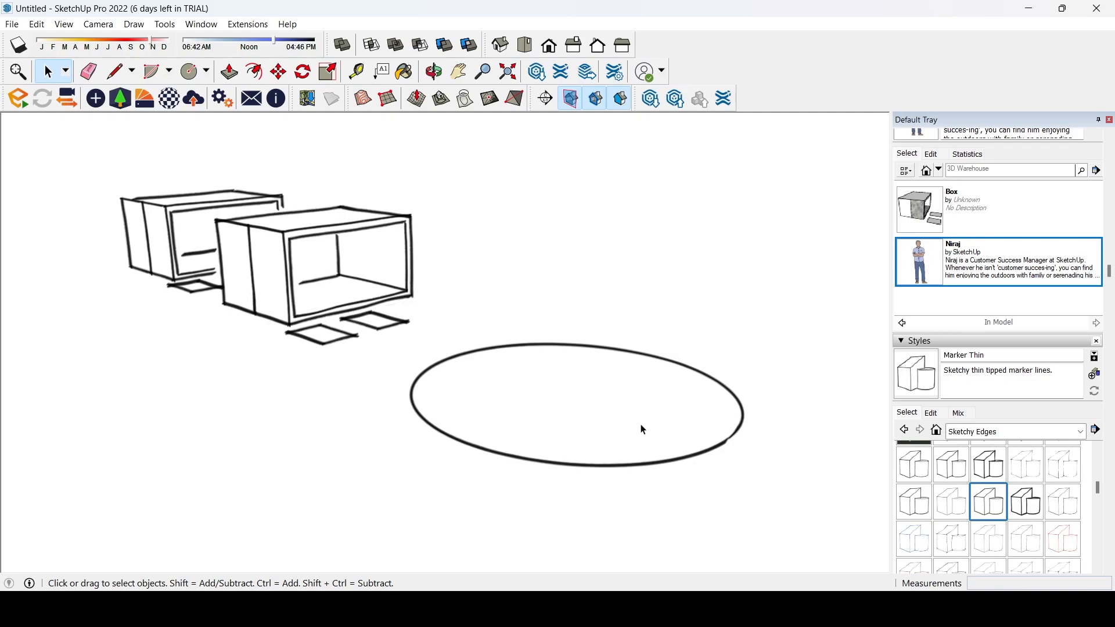
{"action": "left_click", "coordinate": [1060, 534]}
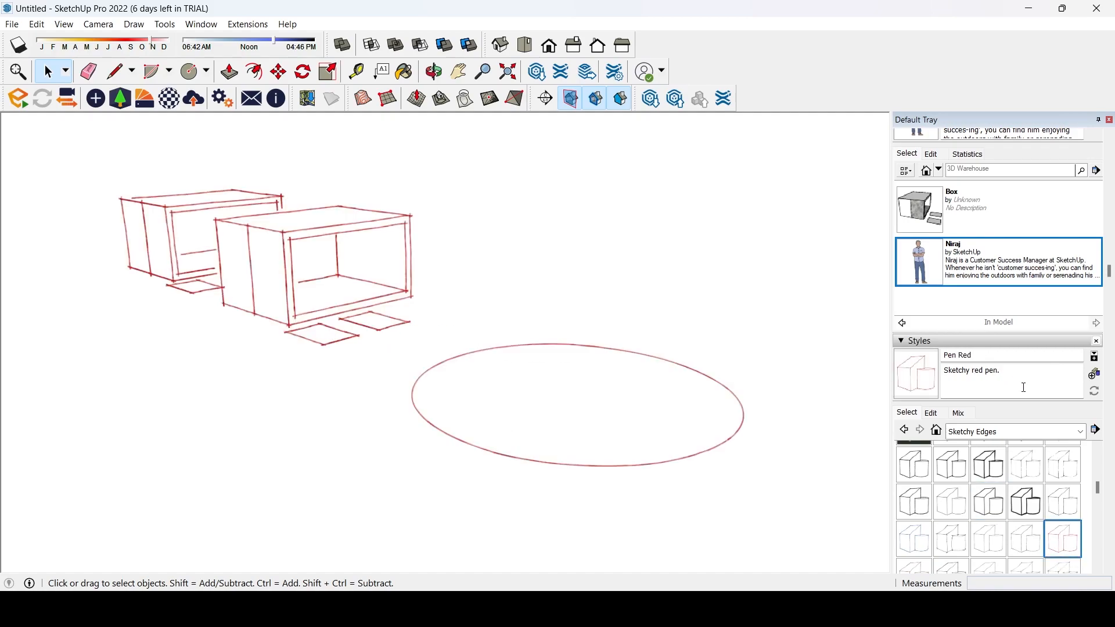
- Try the Blueprint and Whiteboard with Dry Erase Marker styles from the Assorted Styles collection
{"action": "left_click", "coordinate": [1080, 431]}
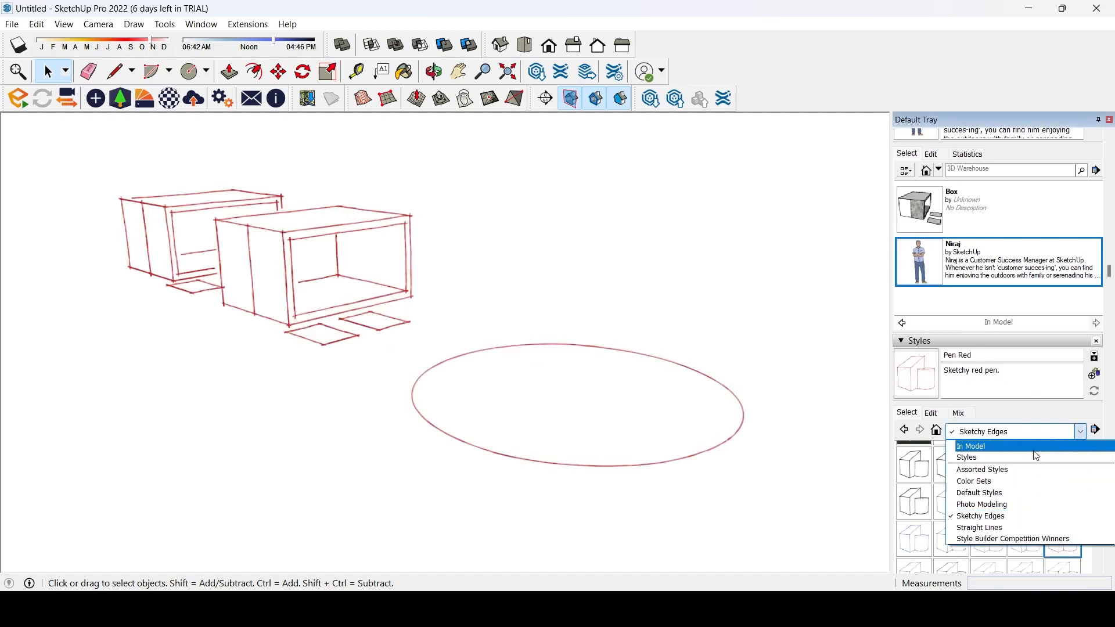
{"action": "left_click", "coordinate": [991, 470]}
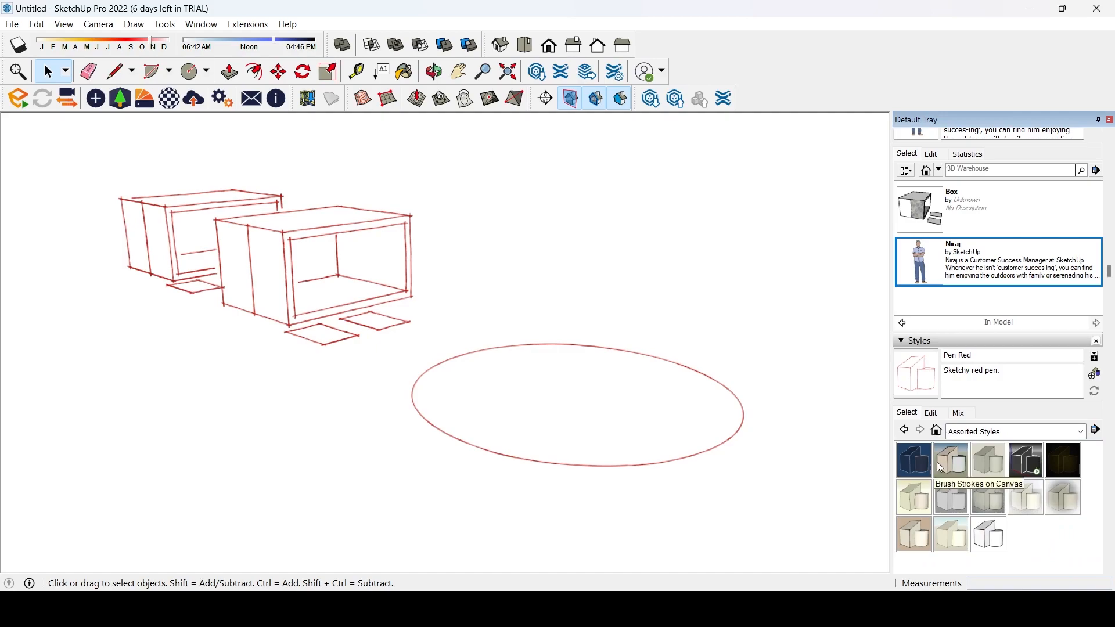
{"action": "left_click", "coordinate": [910, 460]}
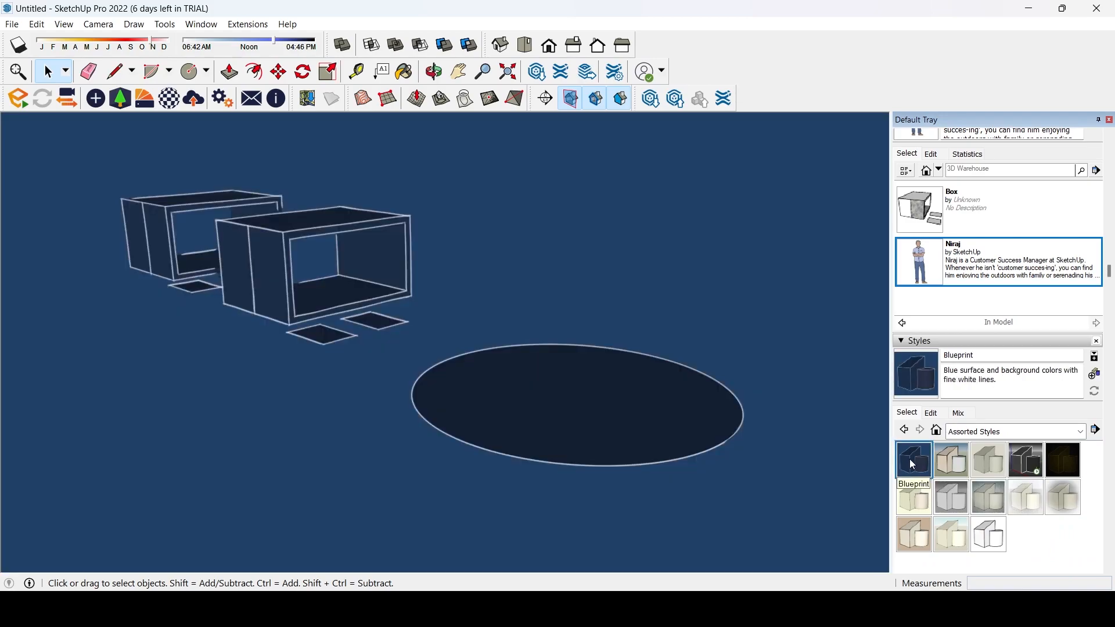
{"action": "left_click", "coordinate": [988, 538]}
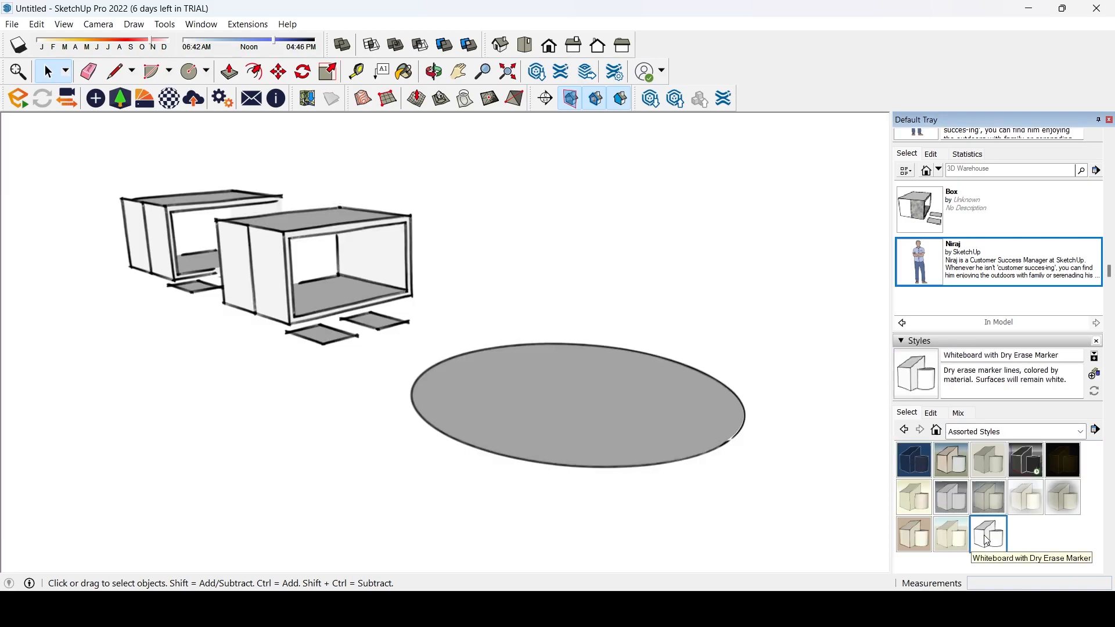
- Switch to the Default Styles collection and apply Default Style to the model
{"action": "left_click", "coordinate": [1081, 432]}
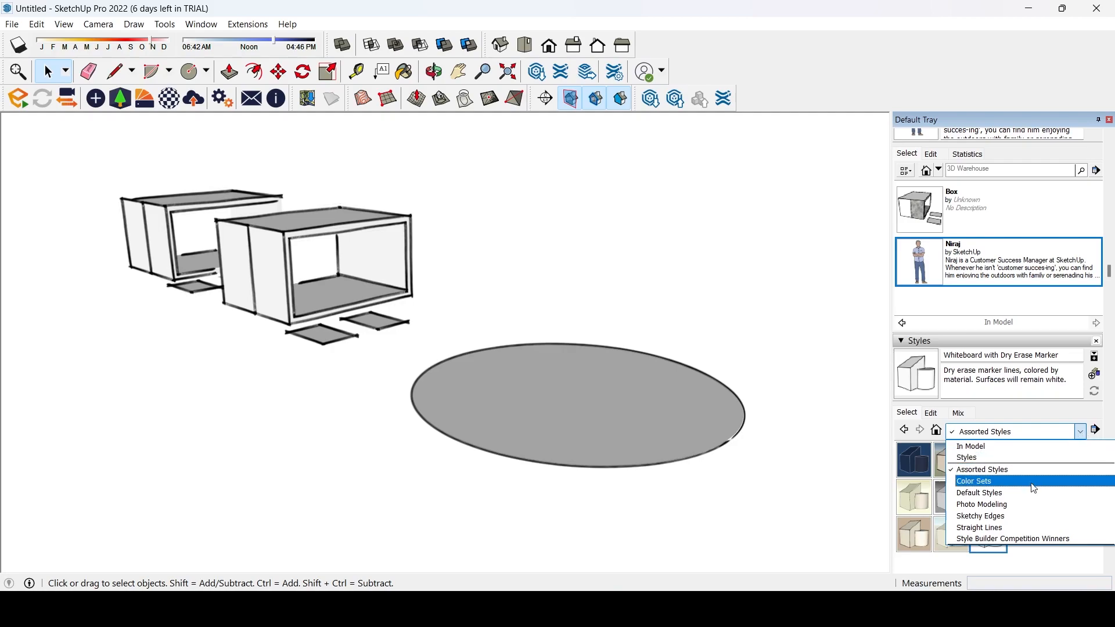
{"action": "left_click", "coordinate": [1004, 493]}
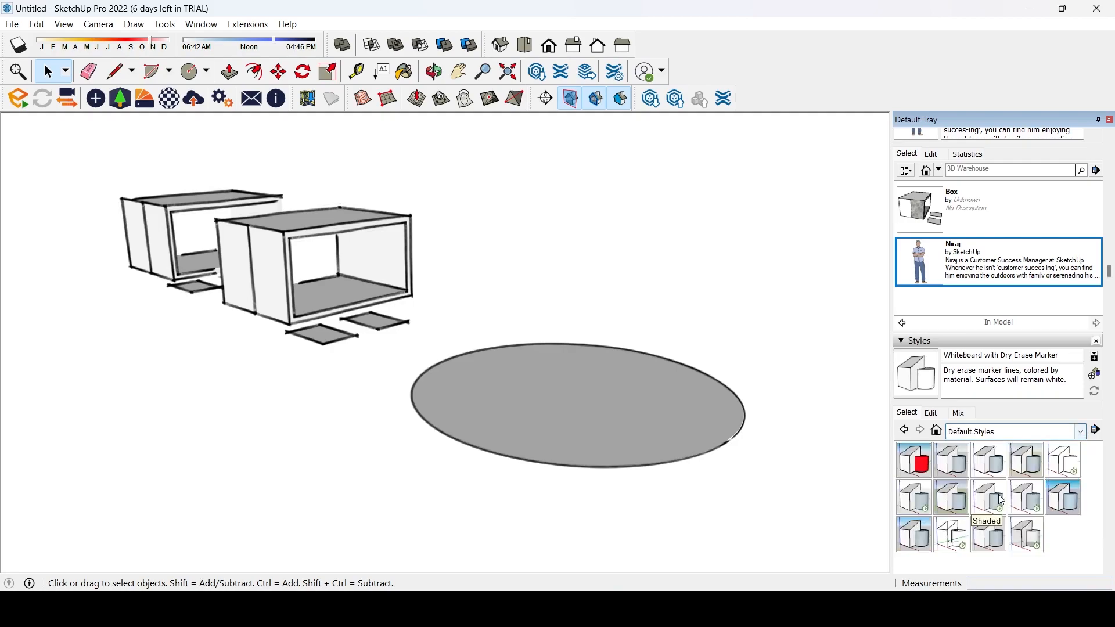
{"action": "left_click", "coordinate": [1029, 465]}
{"action": "scroll", "coordinate": [557, 412], "scroll_direction": "down", "scroll_amount": 3}
{"action": "scroll", "coordinate": [557, 412], "scroll_direction": "up", "scroll_amount": 3}
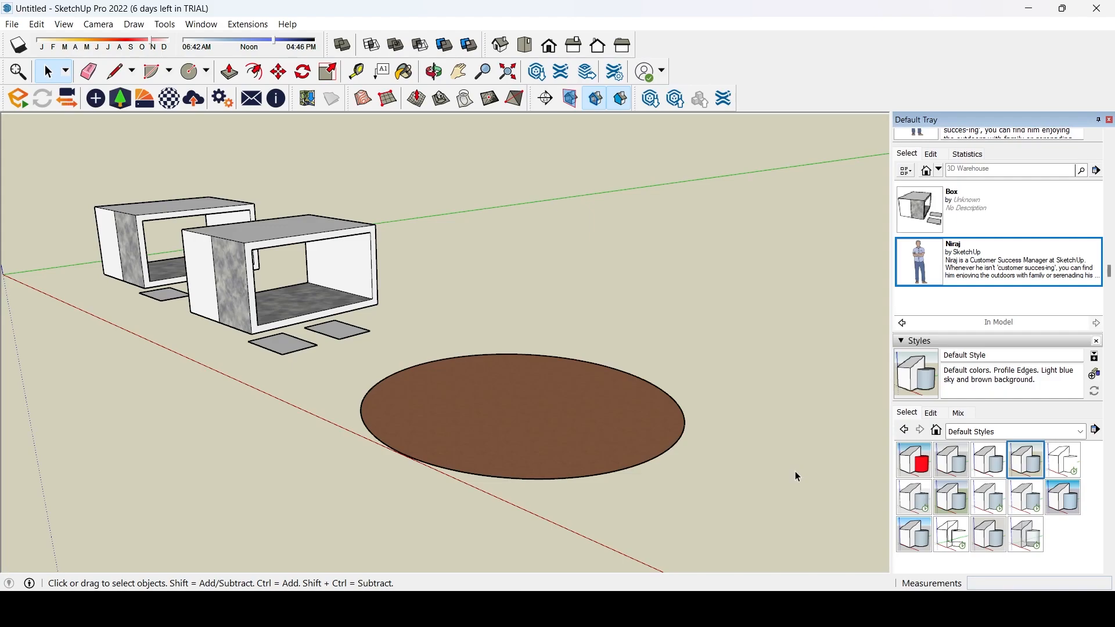
- Try the HiddenLine, Wireframe and Construction Documentation Style display styles on the model
{"action": "left_click", "coordinate": [1068, 462]}
{"action": "scroll", "coordinate": [451, 374], "scroll_direction": "down", "scroll_amount": 2}
{"action": "mouse_move", "coordinate": [451, 373]}
{"action": "middle_mouse_down"}
{"action": "mouse_move", "coordinate": [660, 351]}
{"action": "mouse_move", "coordinate": [448, 369]}
{"action": "middle_mouse_up"}
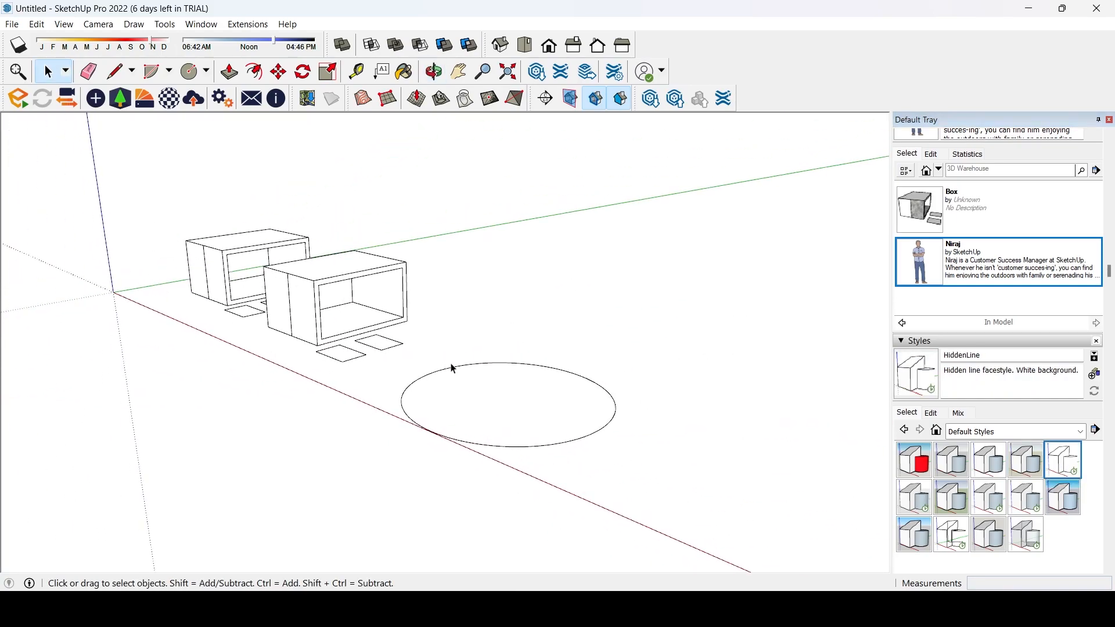
{"action": "left_click", "coordinate": [951, 537]}
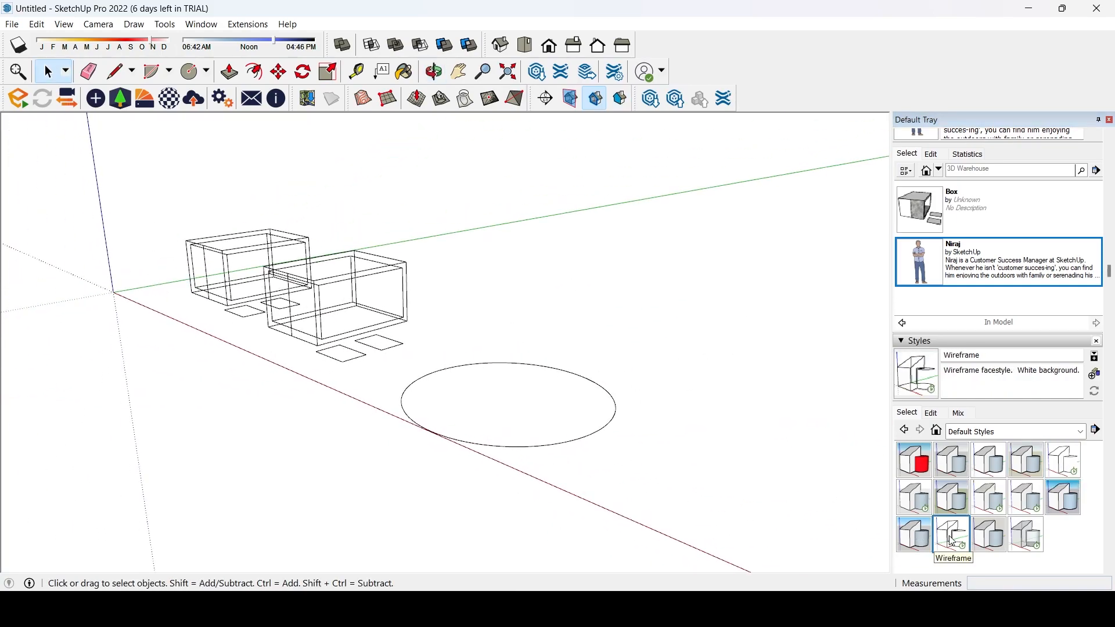
{"action": "scroll", "coordinate": [301, 327], "scroll_direction": "up", "scroll_amount": 3}
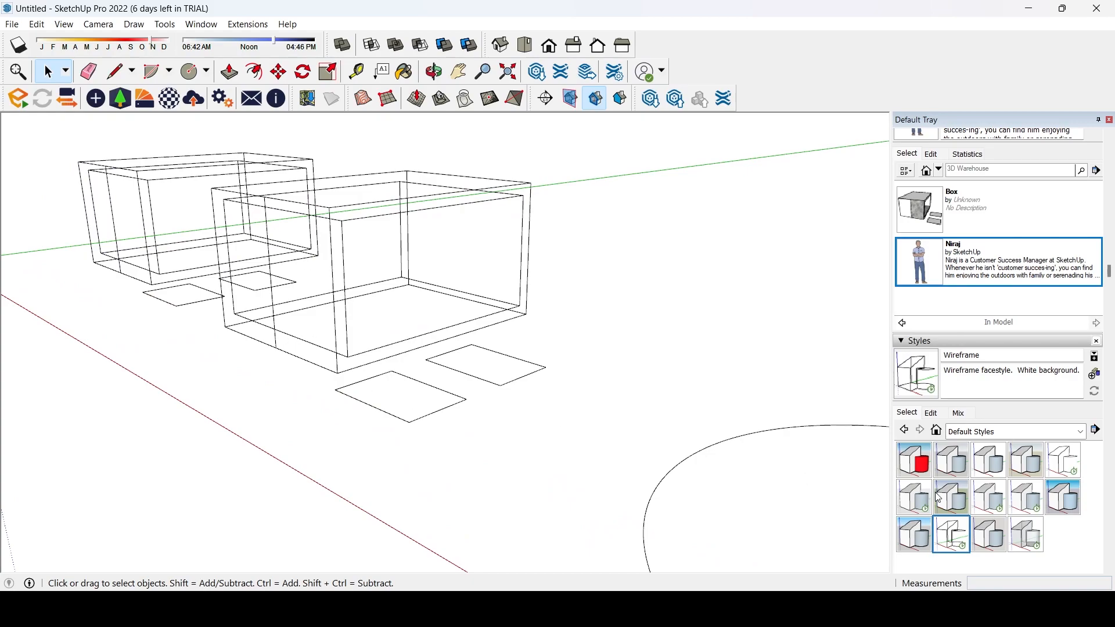
{"action": "left_click", "coordinate": [998, 466]}
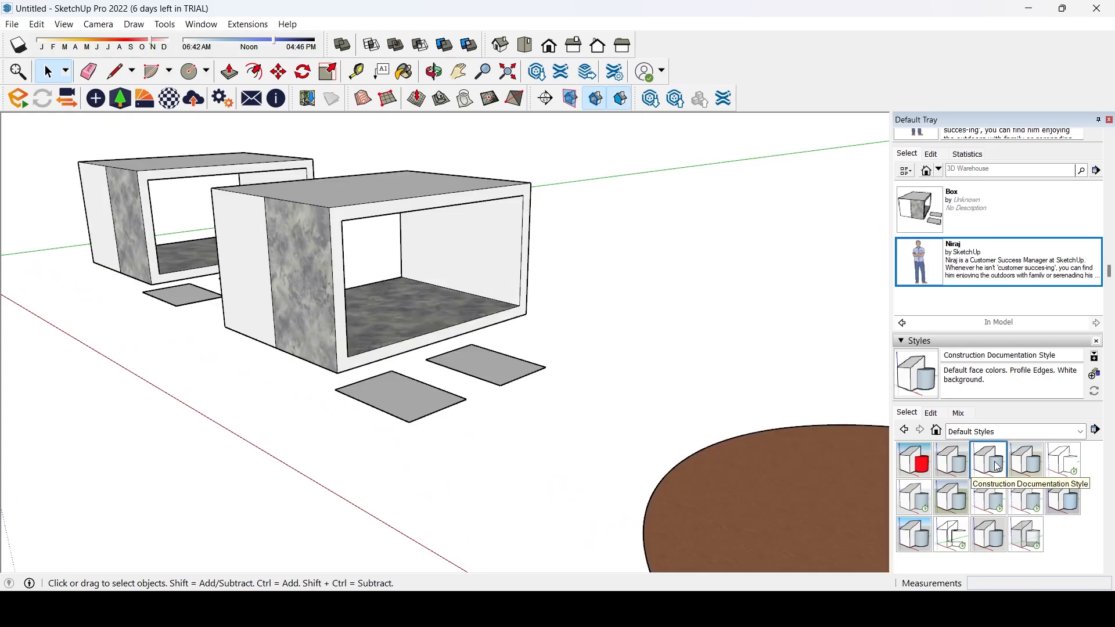
- Restore Default Style, with its brown background, on the model
{"action": "left_click", "coordinate": [1026, 459]}
{"action": "scroll", "coordinate": [306, 403], "scroll_direction": "down", "scroll_amount": 3}
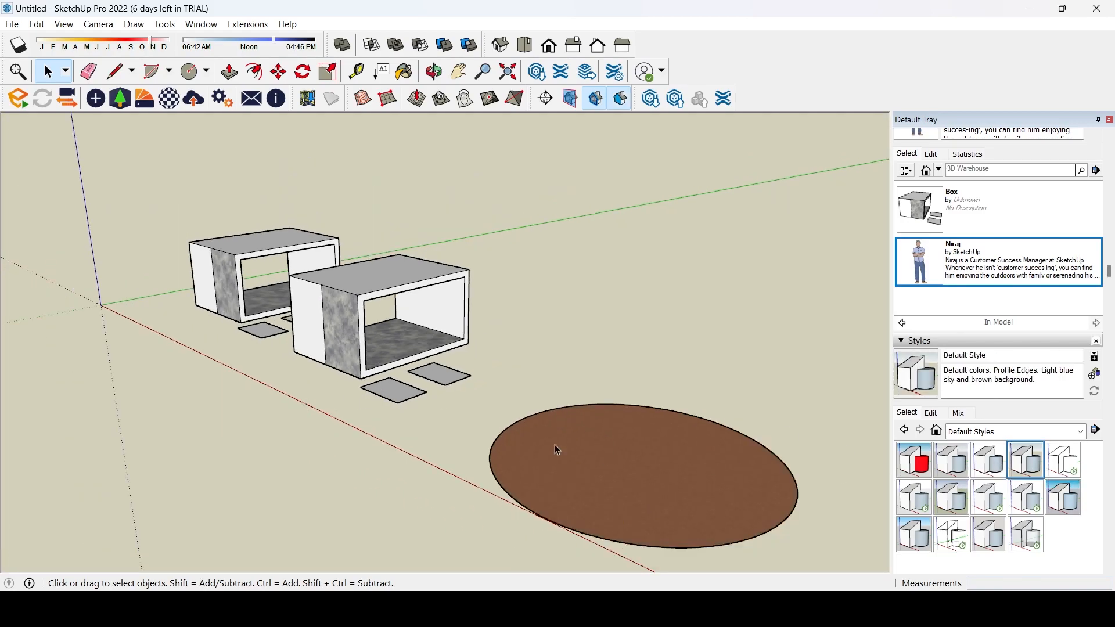
{"action": "middle_click_drag", "start_coordinate": [329, 332], "coordinate": [468, 317]}
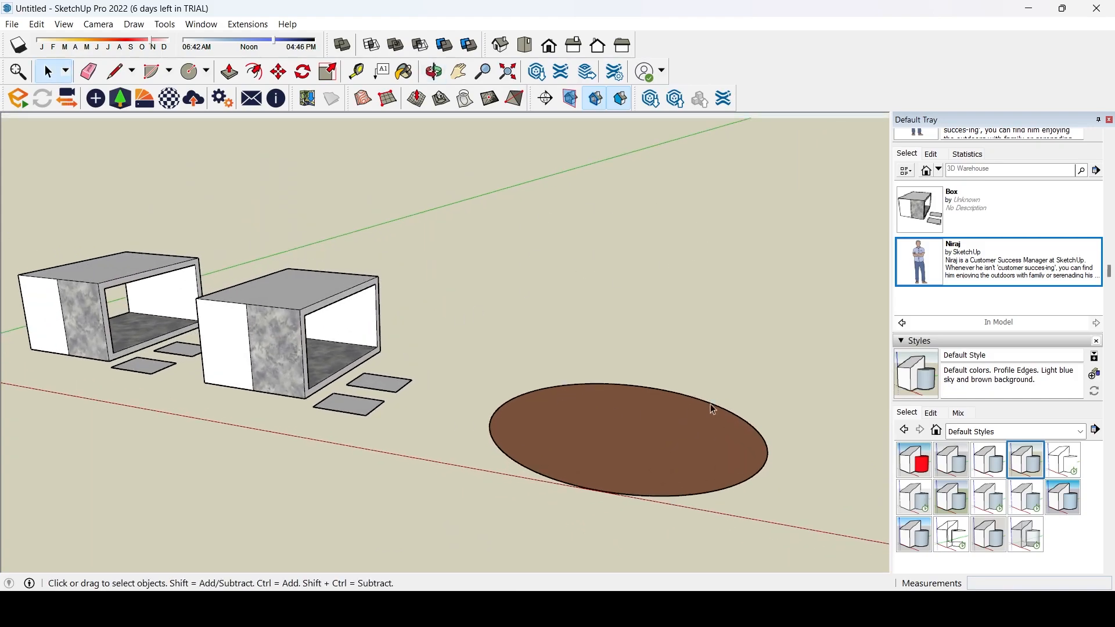
- Add a new tag named Box to the model
{"action": "scroll", "coordinate": [948, 469], "scroll_direction": "down", "scroll_amount": 3}
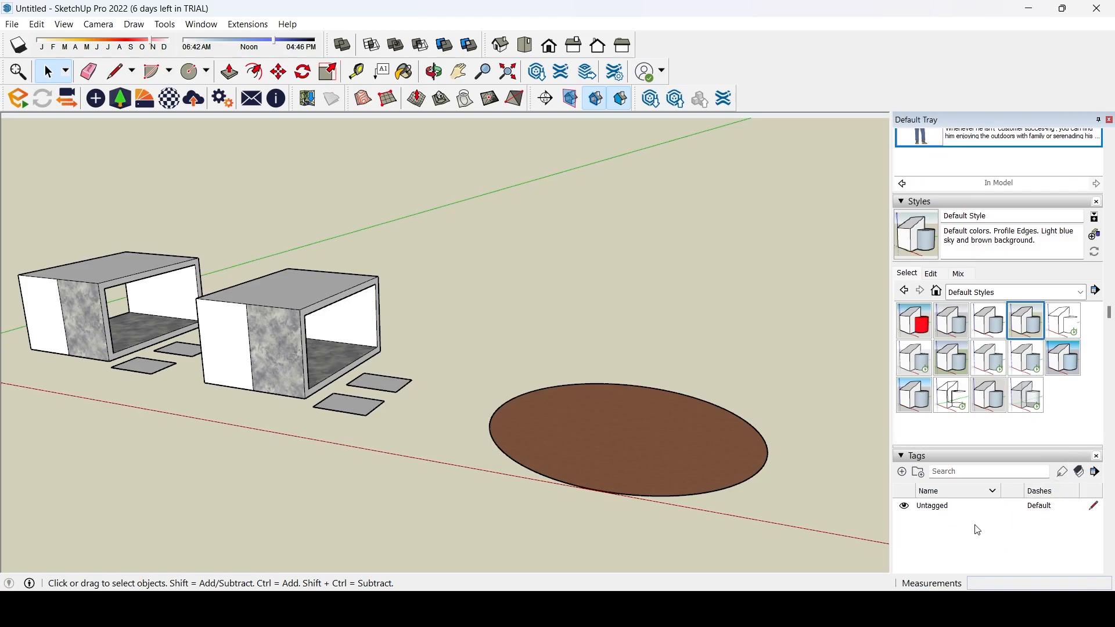
{"action": "scroll", "coordinate": [953, 505], "scroll_direction": "down", "scroll_amount": 2}
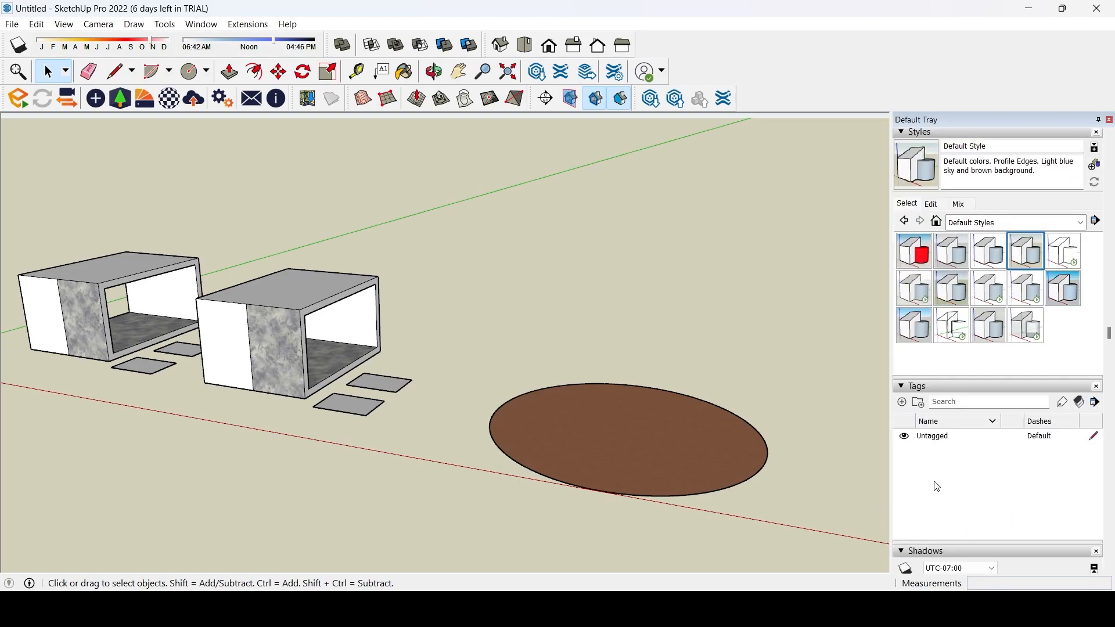
{"action": "left_click", "coordinate": [903, 403]}
{"action": "type", "text": "Box"}
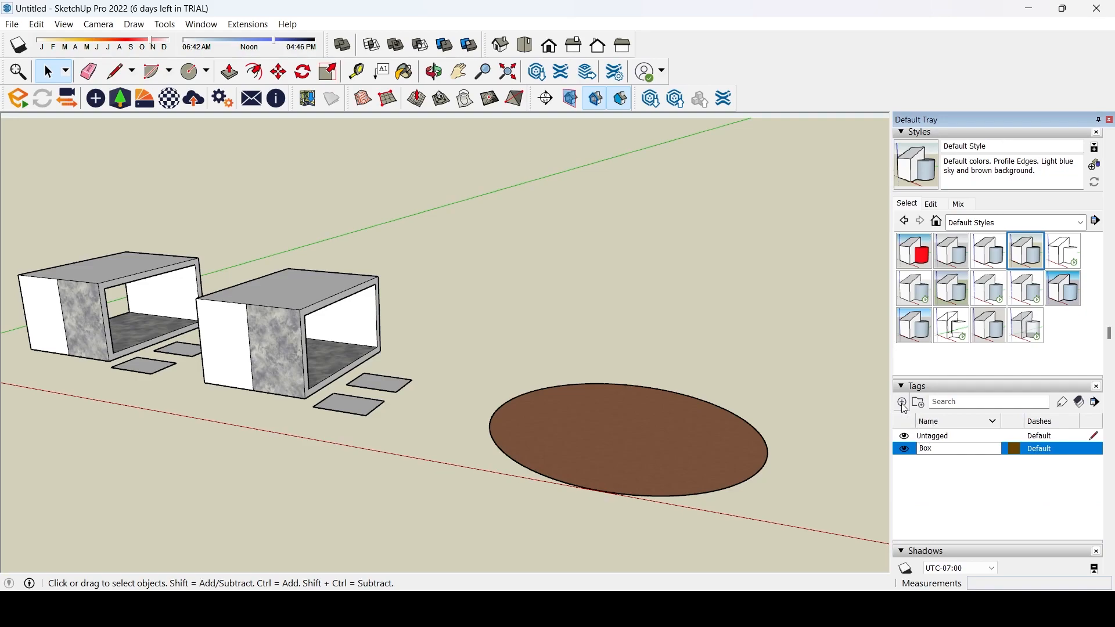
{"action": "key", "text": "Return"}
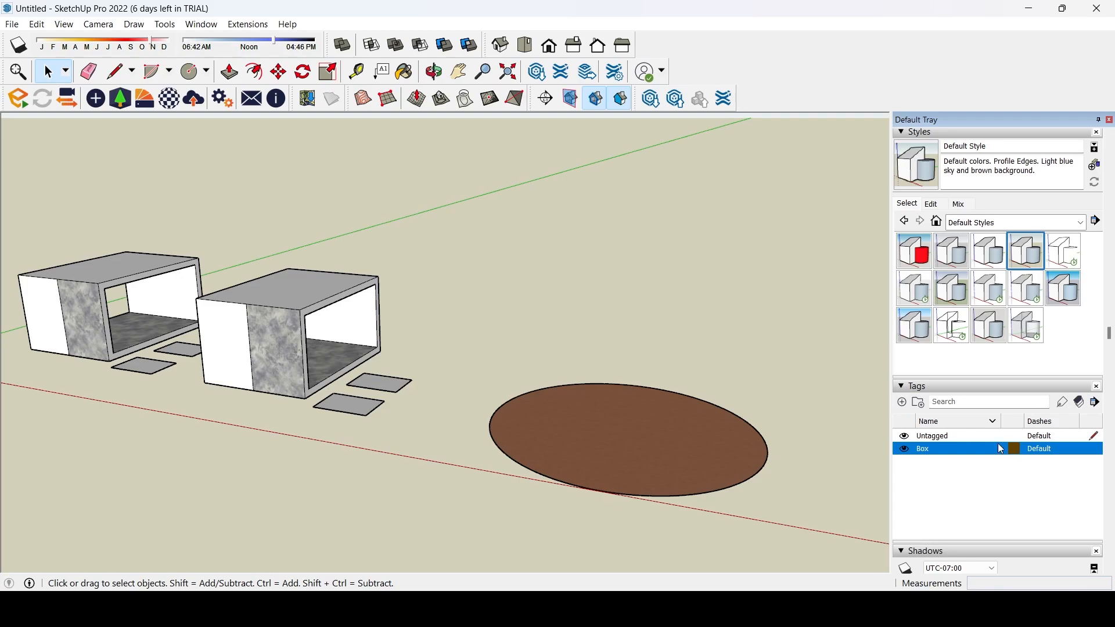
- Assign the box component nearer the brown ellipse to the Box tag
{"action": "left_click", "coordinate": [276, 375]}
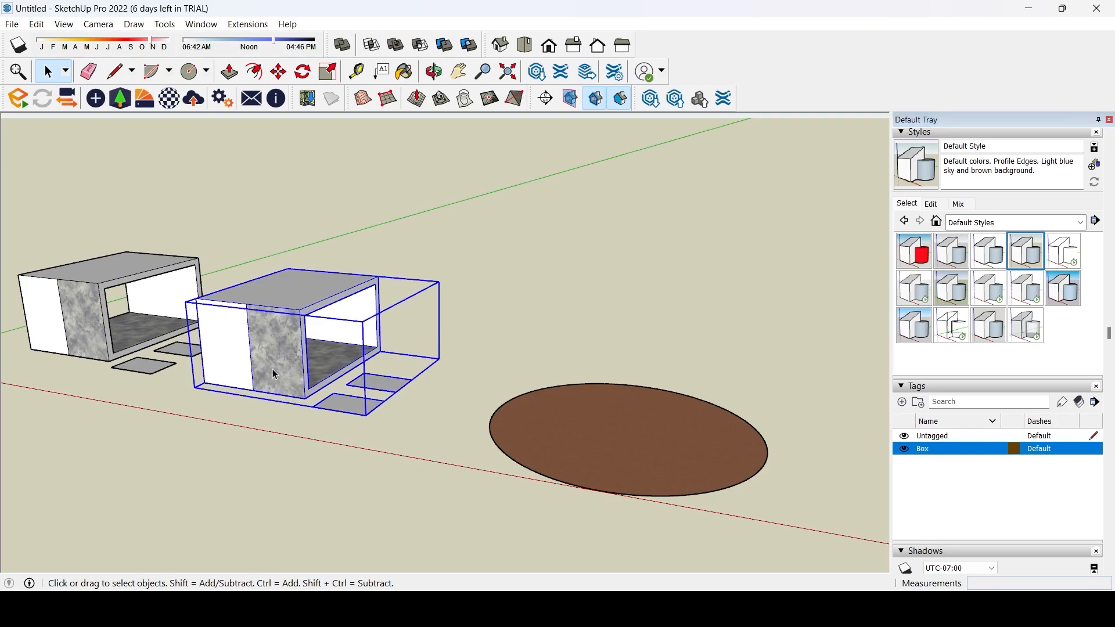
{"action": "scroll", "coordinate": [1072, 349], "scroll_direction": "up", "scroll_amount": 10}
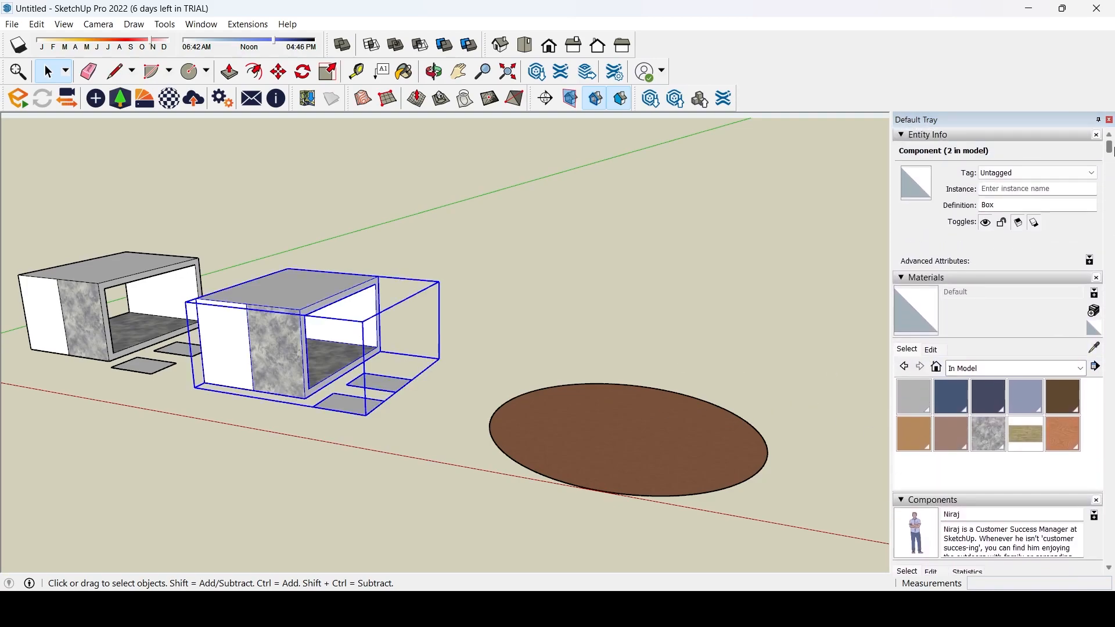
{"action": "left_click", "coordinate": [1029, 175]}
{"action": "left_click", "coordinate": [1029, 192]}
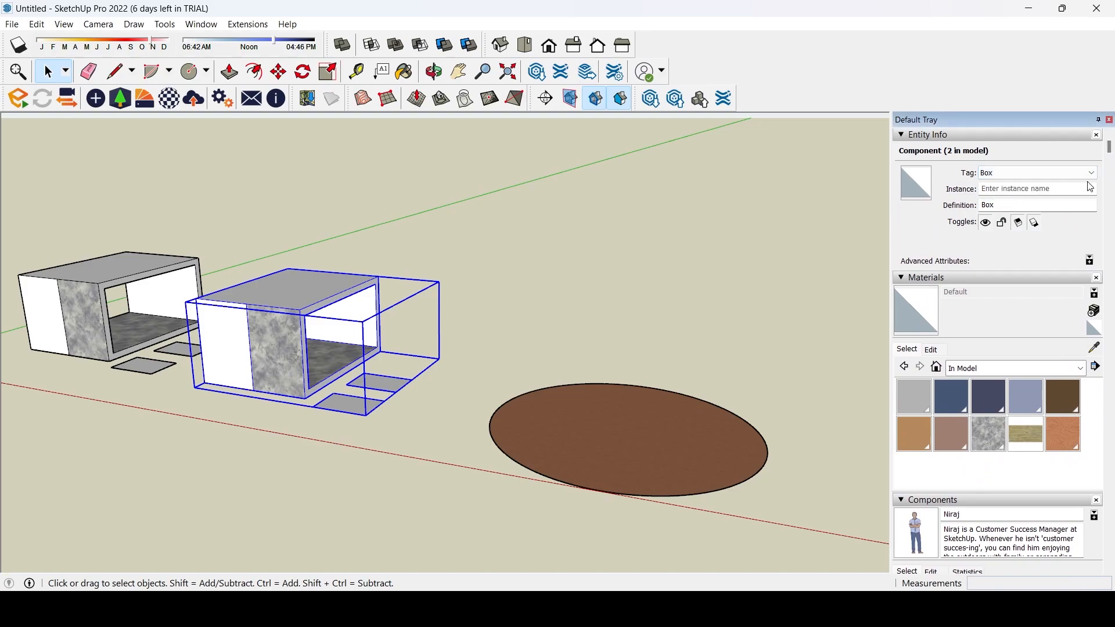
- Hide the Box tag and make it visible again
{"action": "scroll", "coordinate": [1113, 198], "scroll_direction": "down", "scroll_amount": 3}
{"action": "left_click_drag", "start_coordinate": [1113, 198], "coordinate": [1114, 398]}
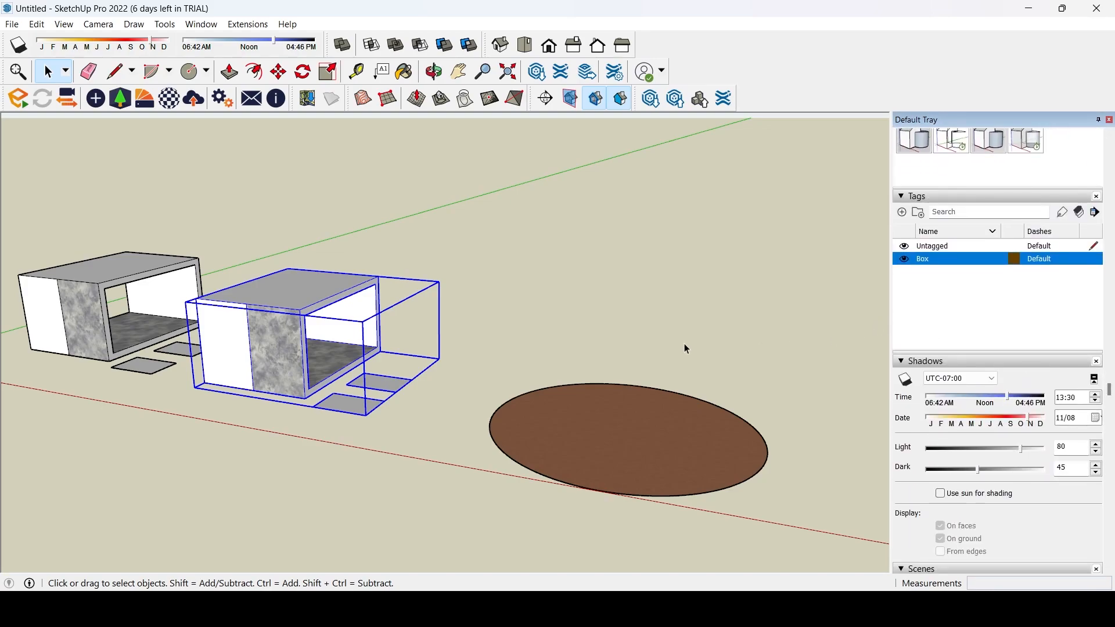
{"action": "left_click", "coordinate": [905, 260]}
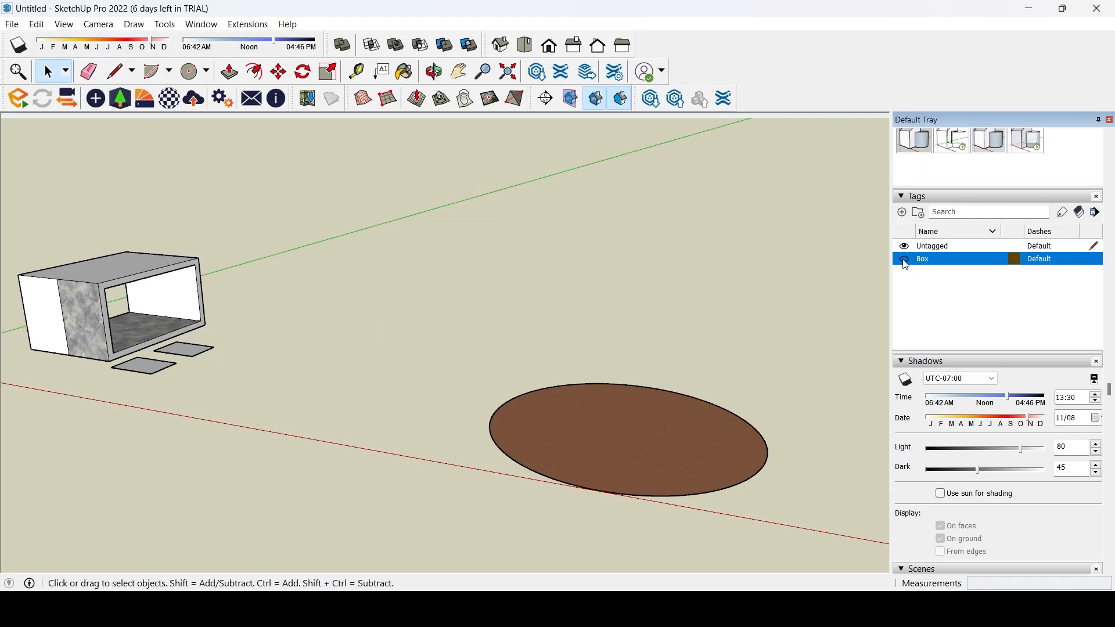
{"action": "left_click", "coordinate": [905, 260]}
{"action": "middle_click_drag", "start_coordinate": [632, 320], "coordinate": [469, 298]}
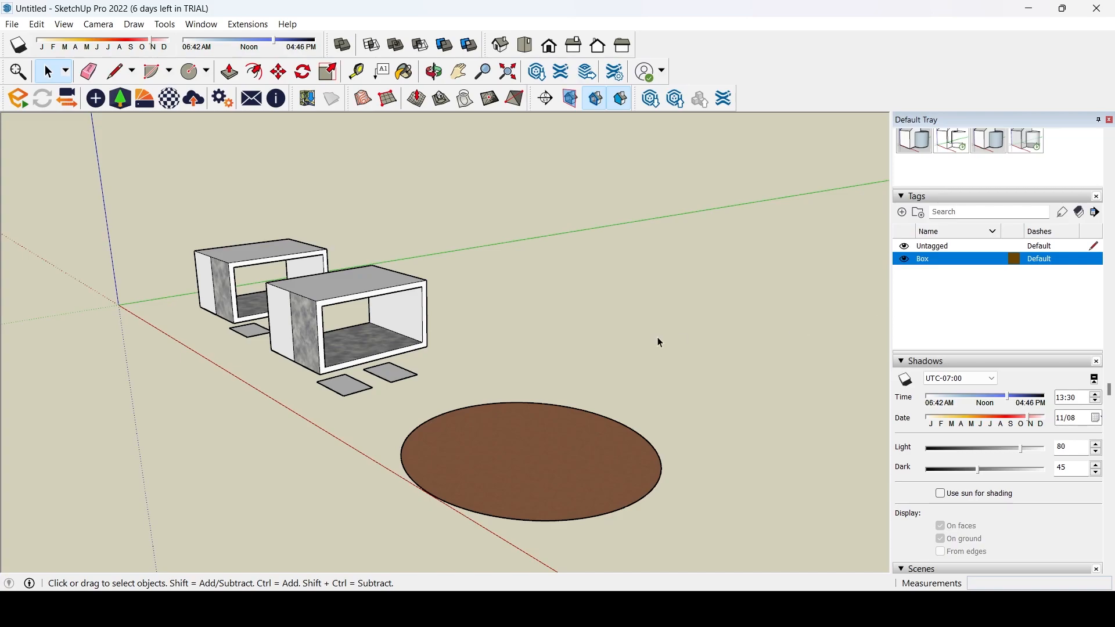
- Turn on shadows for the model and view them around the boxes
{"action": "left_click_drag", "start_coordinate": [1112, 393], "coordinate": [1111, 428]}
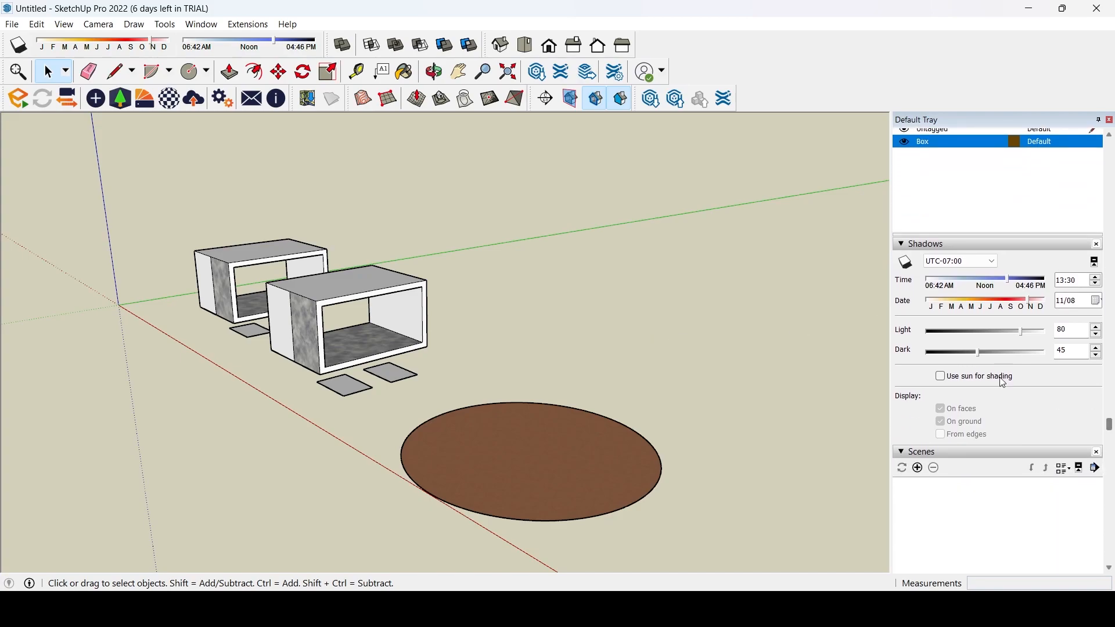
{"action": "left_click", "coordinate": [907, 262]}
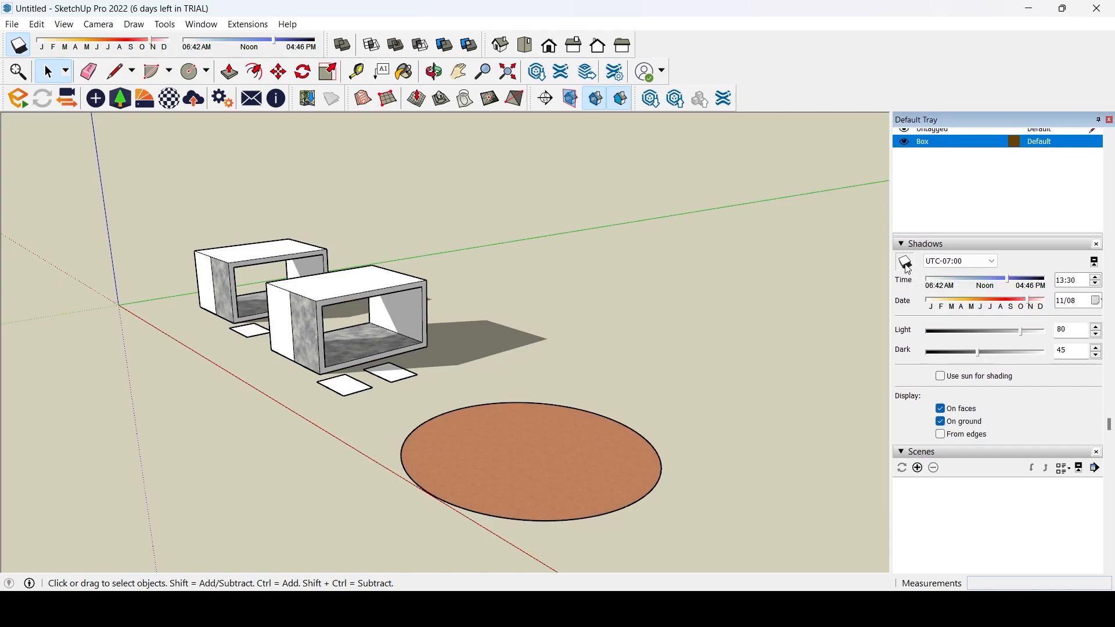
{"action": "middle_click_drag", "start_coordinate": [444, 320], "coordinate": [622, 362]}
{"action": "scroll", "coordinate": [275, 353], "scroll_direction": "up", "scroll_amount": 4}
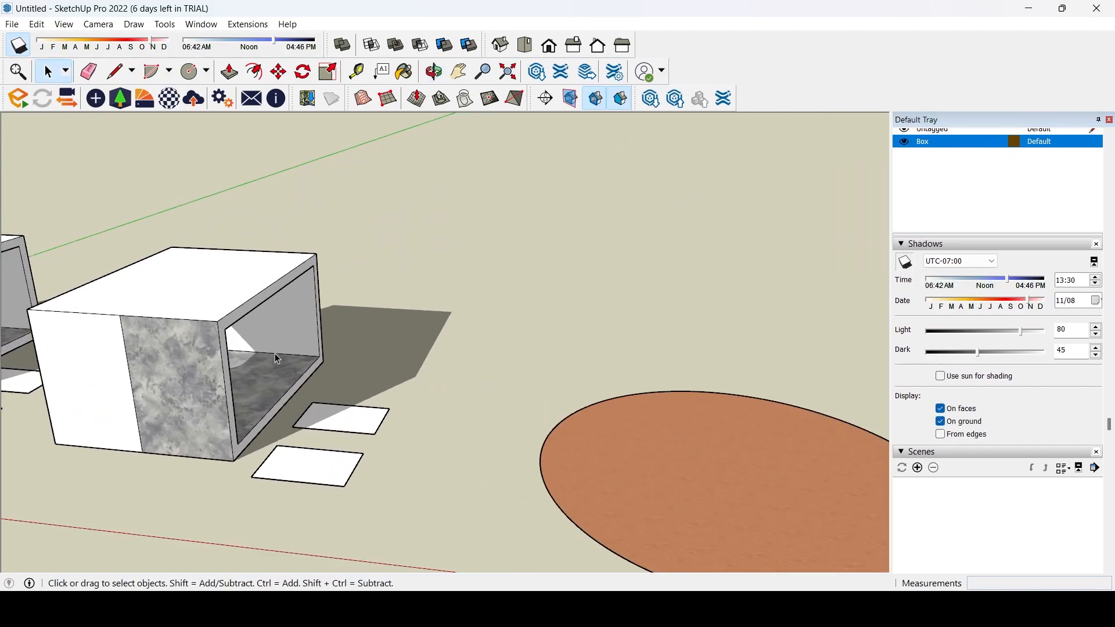
- Set the shadow time to 13:54, the date to 09/05, Light to 100 and Dark to 34
{"action": "middle_click_drag", "start_coordinate": [385, 369], "coordinate": [365, 374]}
{"action": "mouse_move", "coordinate": [1009, 287]}
{"action": "left_mouse_down"}
{"action": "mouse_move", "coordinate": [988, 287]}
{"action": "mouse_move", "coordinate": [1027, 287]}
{"action": "mouse_move", "coordinate": [1002, 287]}
{"action": "mouse_move", "coordinate": [1025, 303]}
{"action": "mouse_move", "coordinate": [986, 303]}
{"action": "mouse_move", "coordinate": [1010, 304]}
{"action": "mouse_move", "coordinate": [1029, 329]}
{"action": "mouse_move", "coordinate": [1045, 331]}
{"action": "left_mouse_up"}
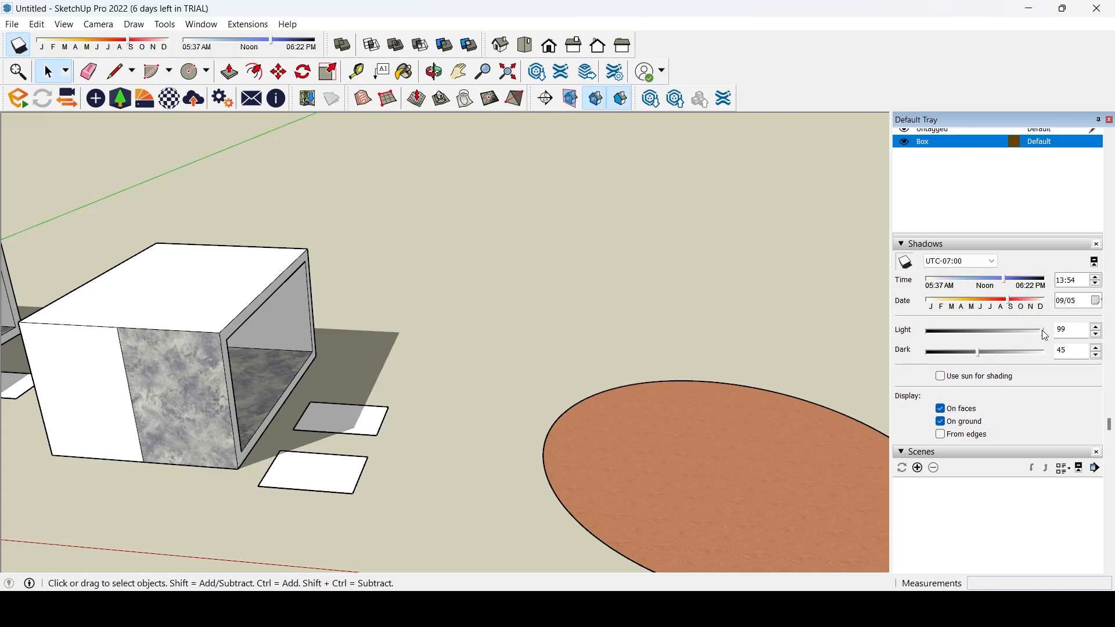
{"action": "mouse_move", "coordinate": [981, 354]}
{"action": "left_mouse_down"}
{"action": "mouse_move", "coordinate": [915, 353]}
{"action": "mouse_move", "coordinate": [972, 353]}
{"action": "mouse_move", "coordinate": [1027, 333]}
{"action": "mouse_move", "coordinate": [934, 351]}
{"action": "left_mouse_up"}
{"action": "mouse_move", "coordinate": [1042, 333]}
{"action": "left_mouse_down"}
{"action": "mouse_move", "coordinate": [974, 334]}
{"action": "mouse_move", "coordinate": [1050, 332]}
{"action": "left_mouse_up"}
{"action": "mouse_move", "coordinate": [933, 352]}
{"action": "left_mouse_down"}
{"action": "mouse_move", "coordinate": [987, 352]}
{"action": "mouse_move", "coordinate": [967, 352]}
{"action": "left_mouse_up"}
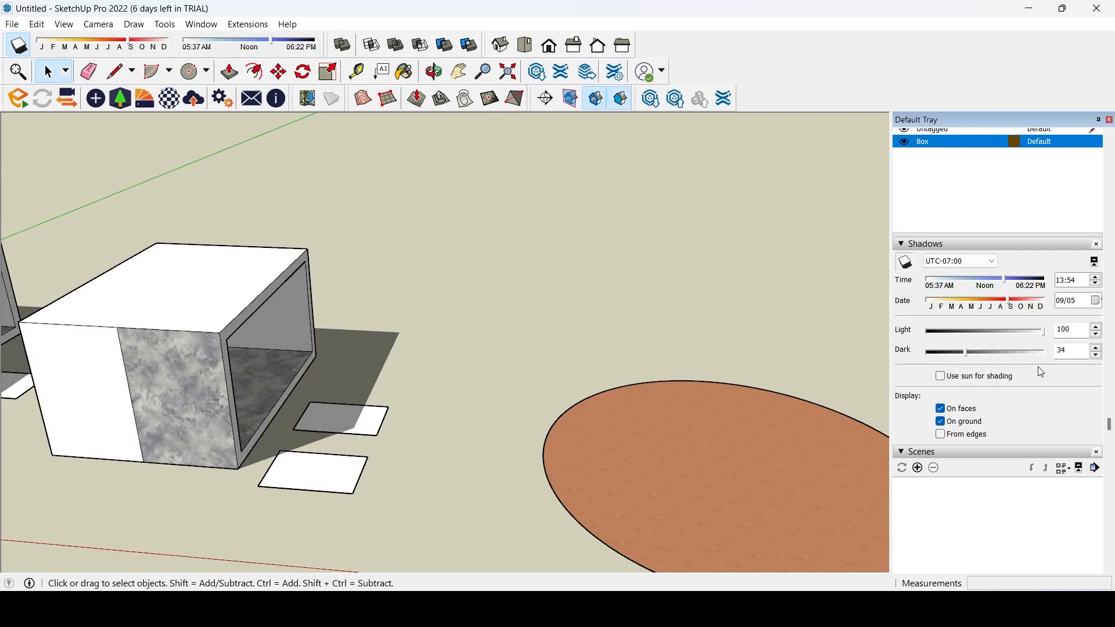
- Add a scene from an angled view that frames both boxes and the brown ellipse
{"action": "left_click_drag", "start_coordinate": [1110, 426], "coordinate": [1110, 425]}
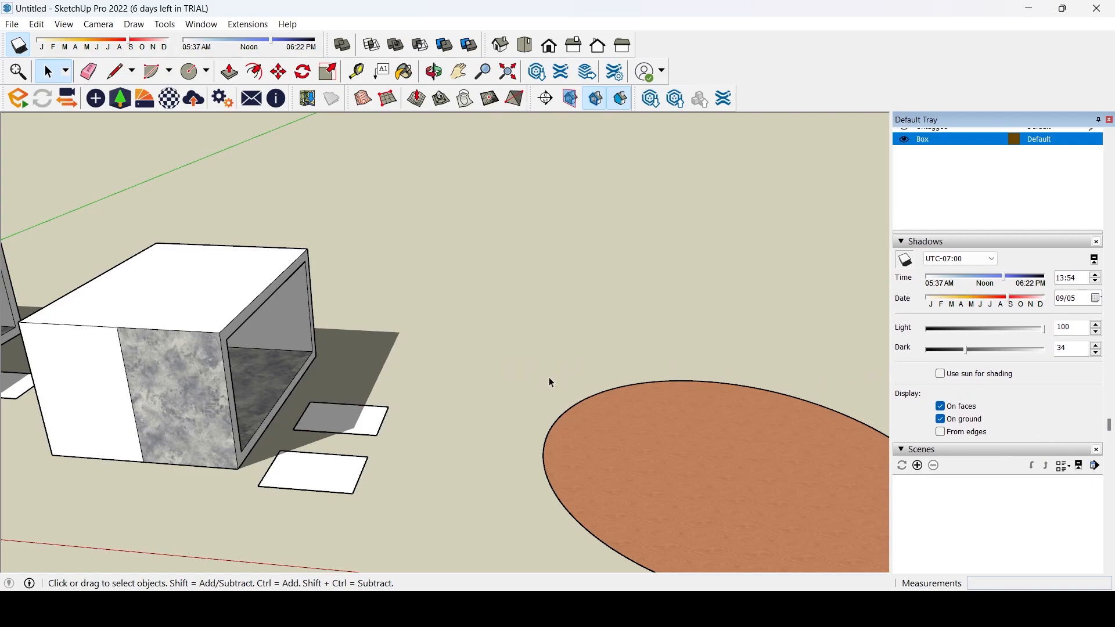
{"action": "scroll", "coordinate": [1110, 427], "scroll_direction": "down", "scroll_amount": 5}
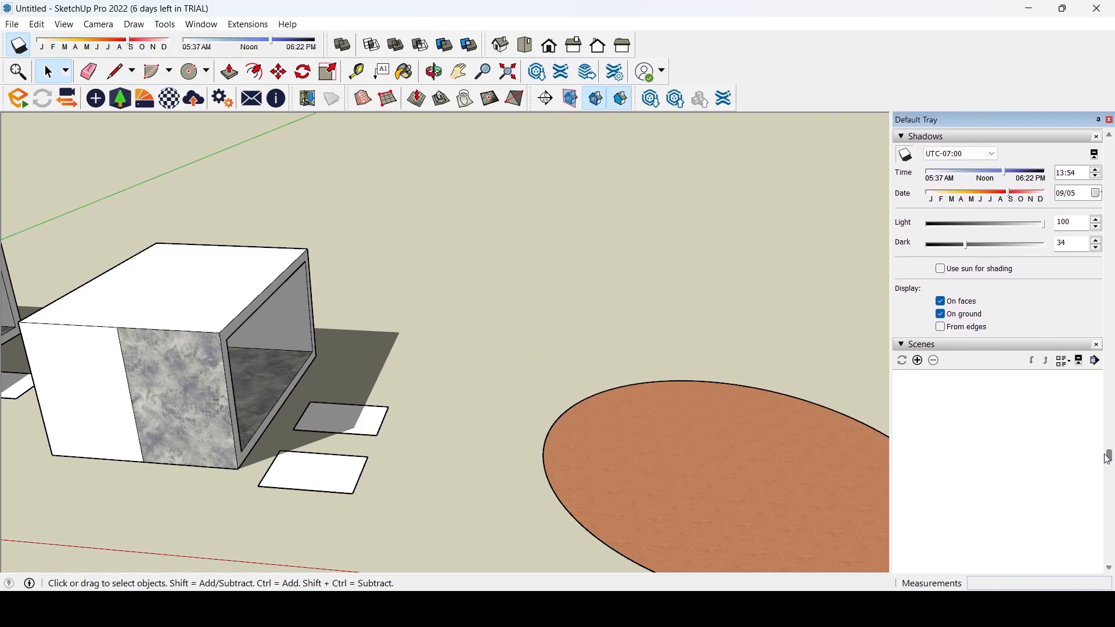
{"action": "scroll", "coordinate": [395, 400], "scroll_direction": "down", "scroll_amount": 2}
{"action": "scroll", "coordinate": [388, 371], "scroll_direction": "down", "scroll_amount": 2}
{"action": "middle_click_drag", "start_coordinate": [382, 343], "coordinate": [563, 299]}
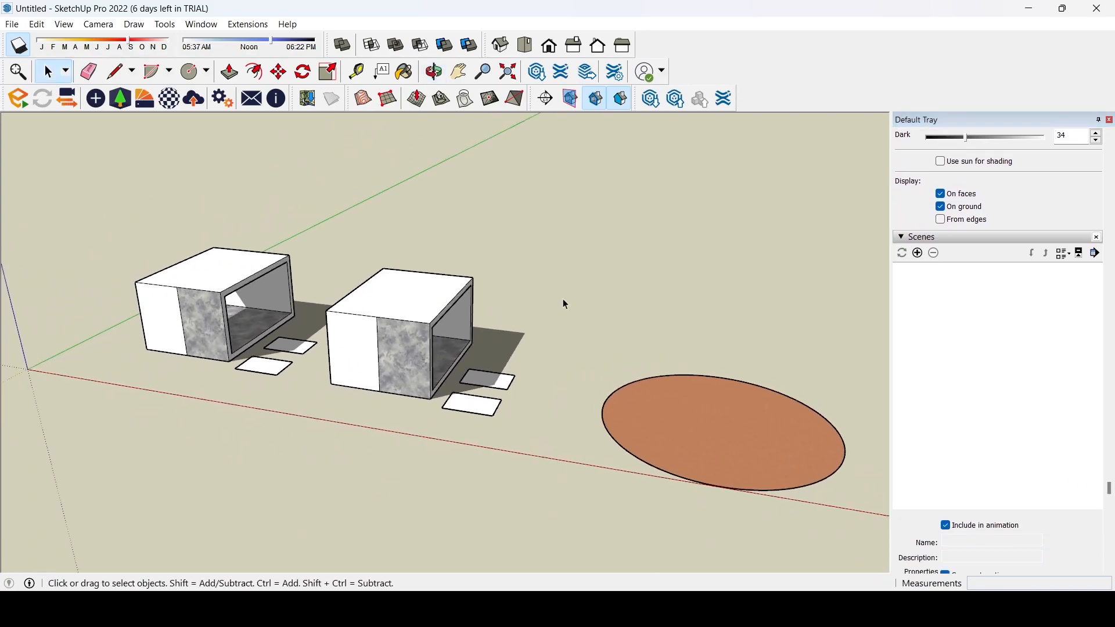
{"action": "left_click", "coordinate": [918, 254]}
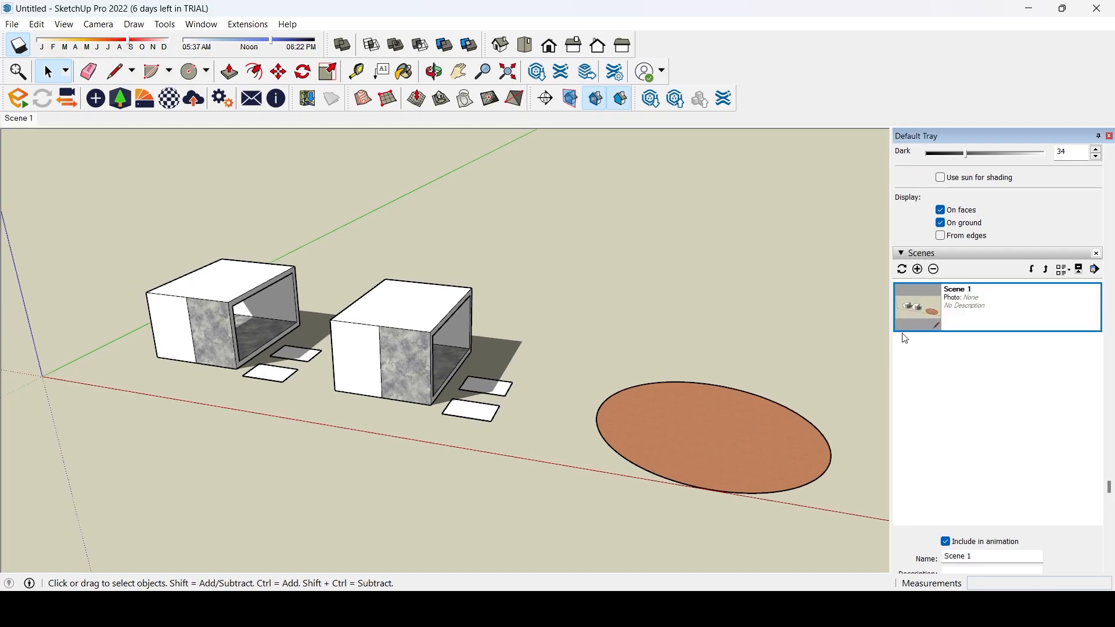
- Move away from the saved view twice and recall Scene 1 each time to check the stored camera
{"action": "middle_click_drag", "start_coordinate": [344, 319], "coordinate": [523, 306]}
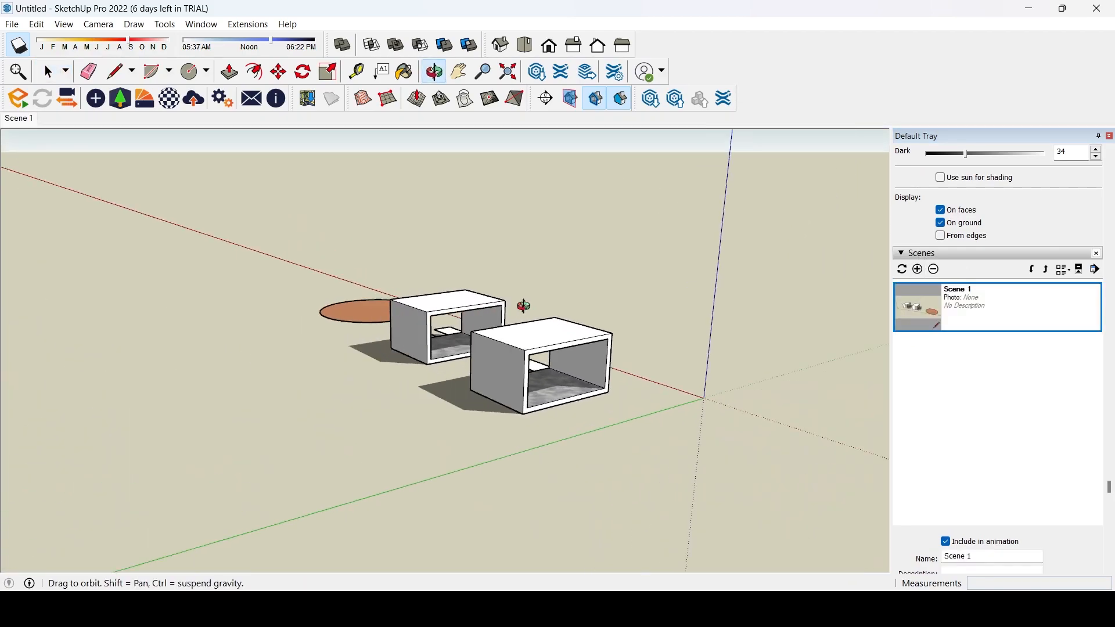
{"action": "left_click", "coordinate": [977, 313]}
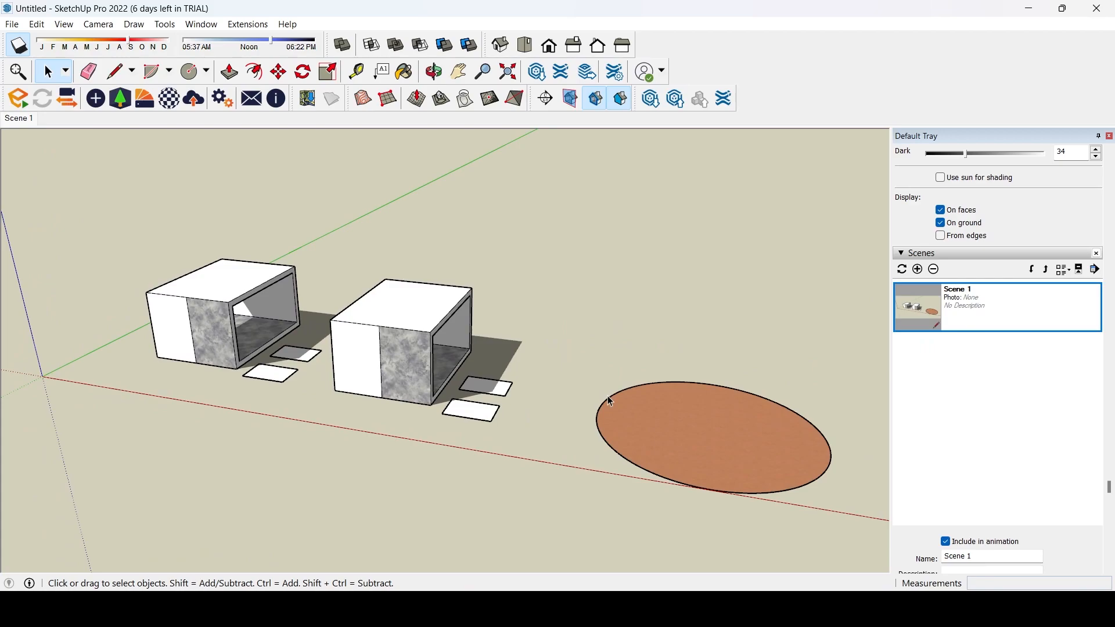
{"action": "middle_click_drag", "start_coordinate": [539, 345], "coordinate": [410, 421]}
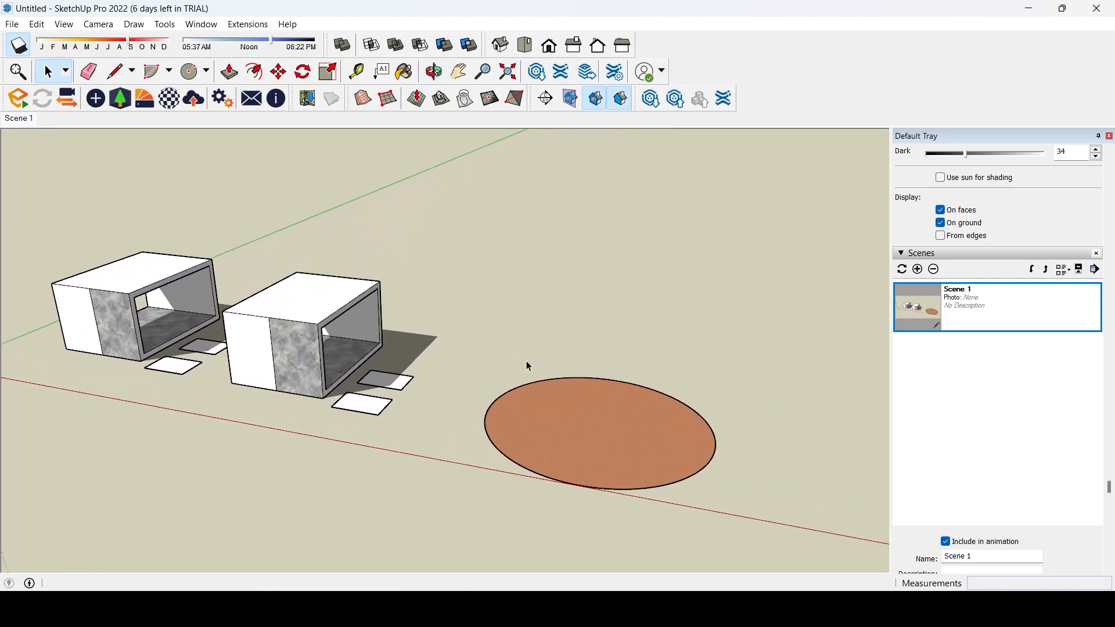
{"action": "double_click", "coordinate": [990, 332]}
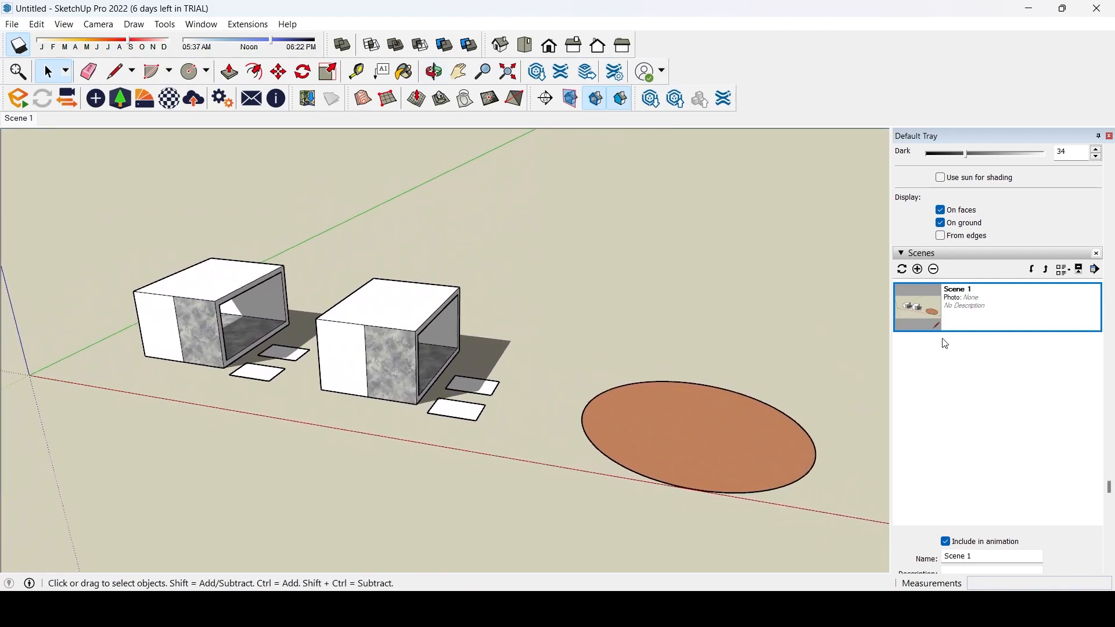
- Add Scene 2, orbit so the box openings face the viewer, and update the scene with all properties included
{"action": "left_click", "coordinate": [918, 269]}
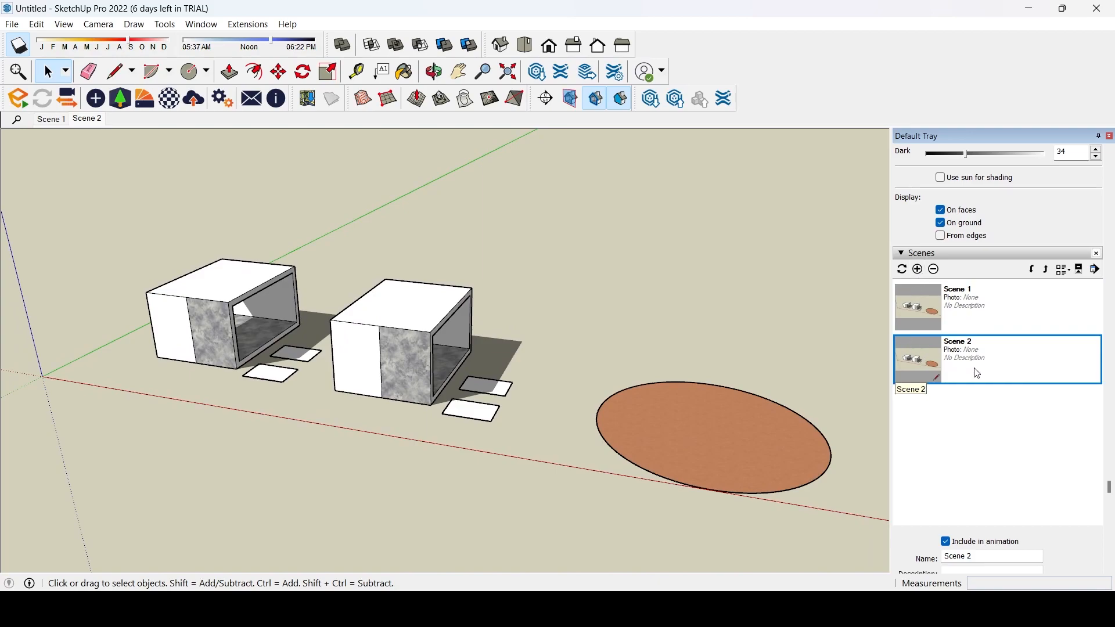
{"action": "middle_click_drag", "start_coordinate": [792, 378], "coordinate": [514, 354]}
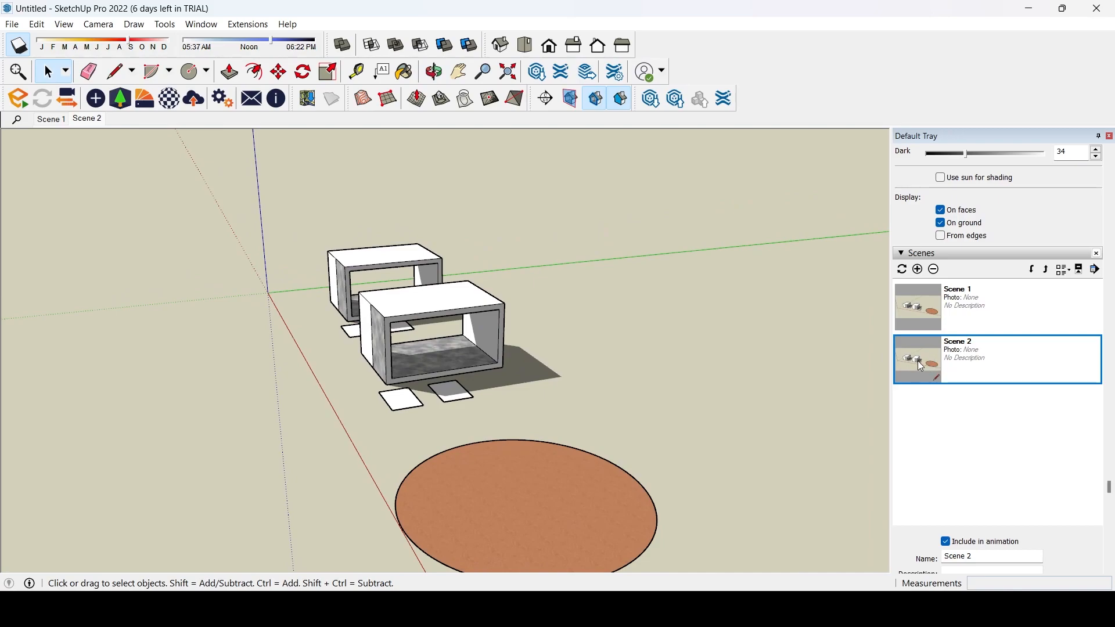
{"action": "right_click", "coordinate": [965, 361]}
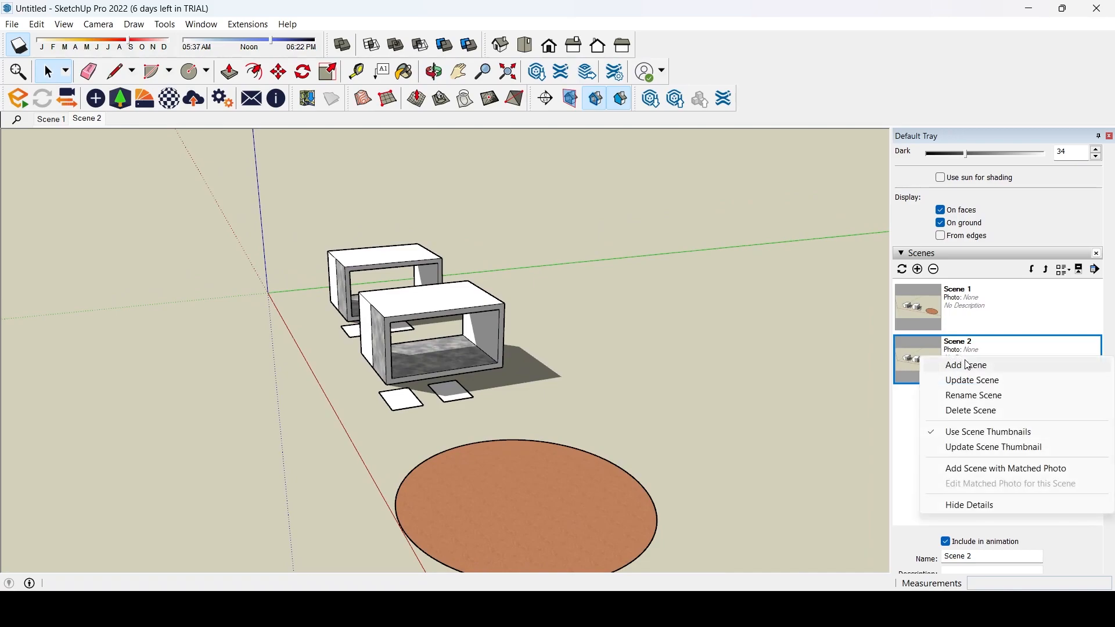
{"action": "left_click", "coordinate": [977, 383]}
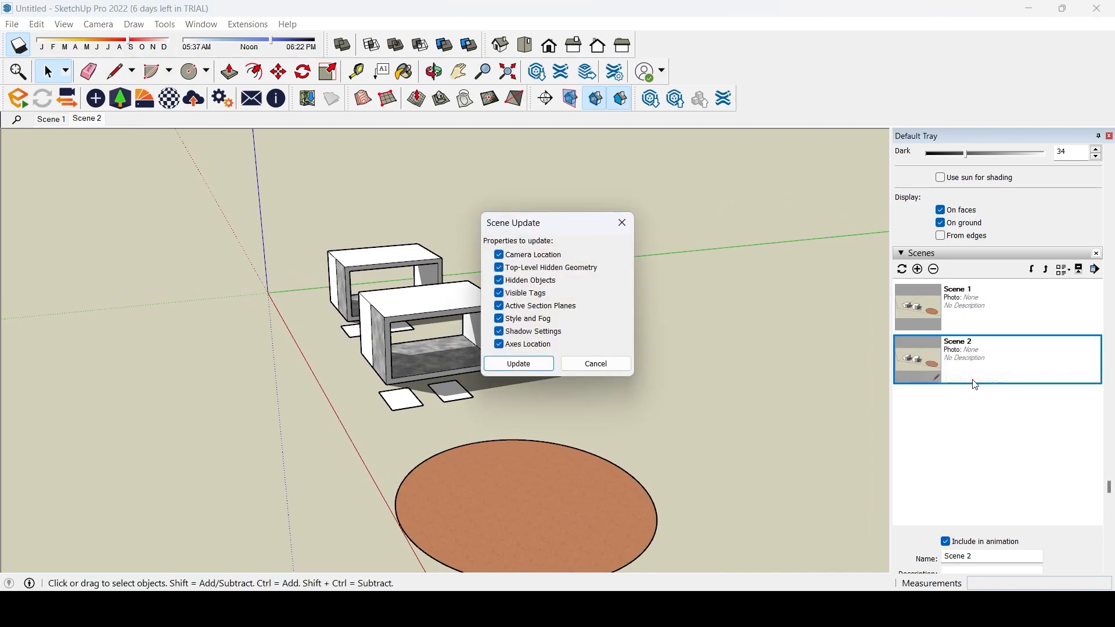
{"action": "left_click", "coordinate": [520, 366]}
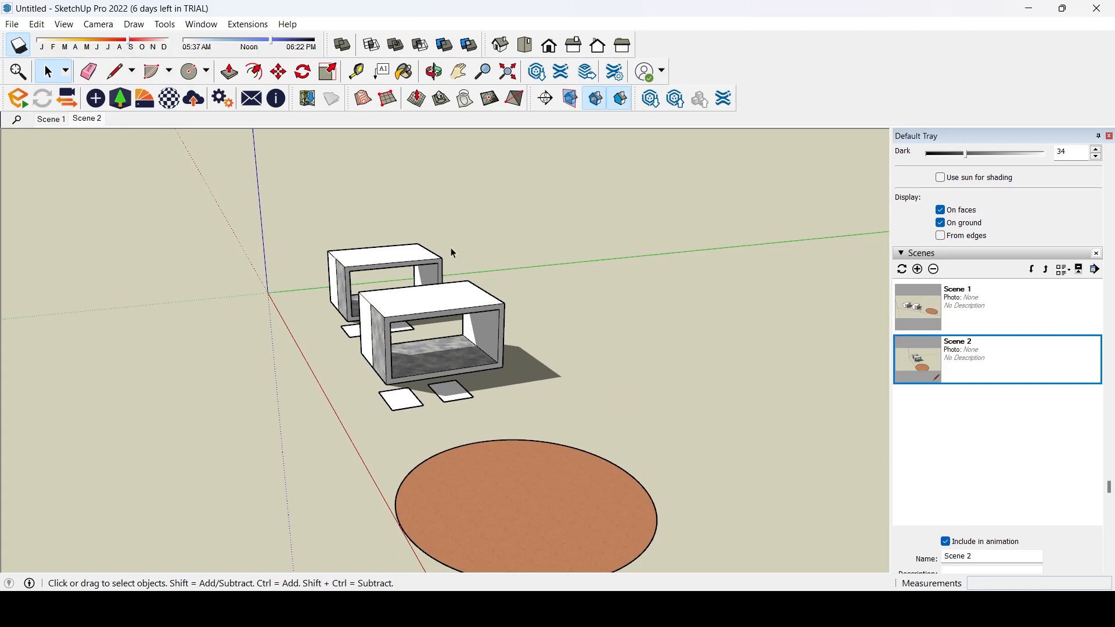
- Switch back and forth between Scene 1 and Scene 2 to compare their views
{"action": "left_click", "coordinate": [932, 314]}
{"action": "left_click", "coordinate": [933, 375]}
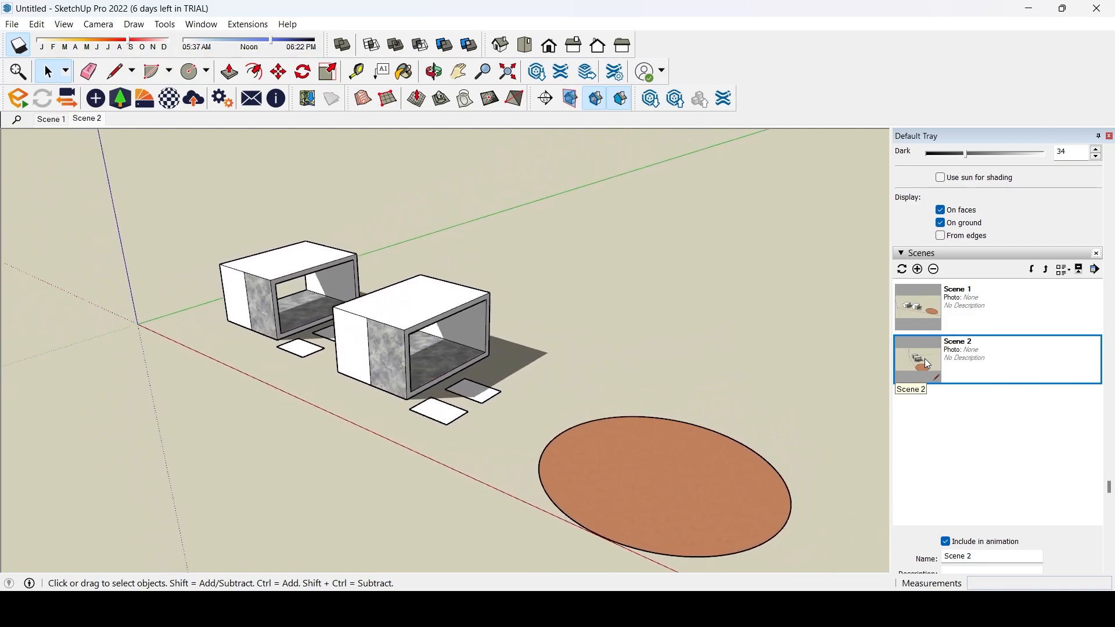
{"action": "left_click", "coordinate": [52, 120]}
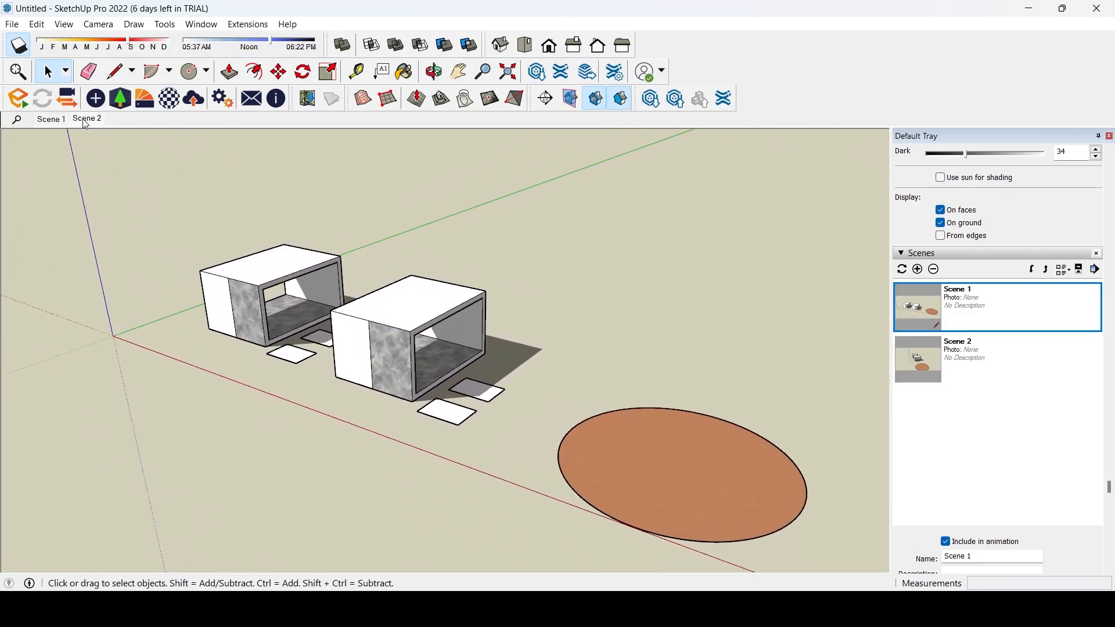
{"action": "left_click", "coordinate": [87, 120]}
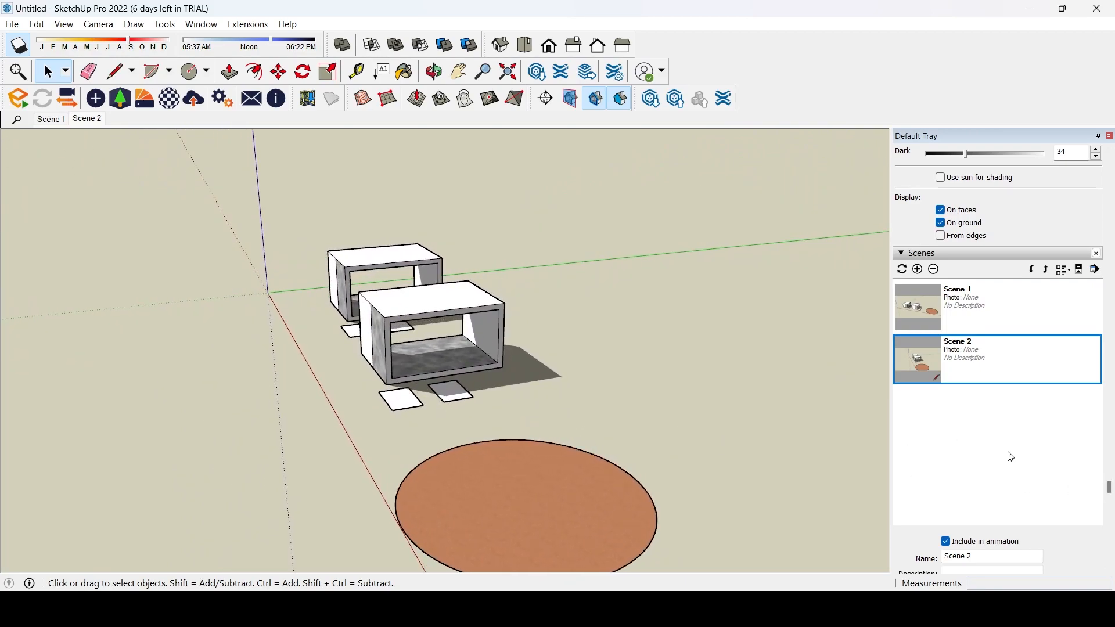
- Set the shadow time to 16:45, update Scene 2 with it, and compare the result against Scene 1
{"action": "scroll", "coordinate": [1108, 488], "scroll_direction": "up", "scroll_amount": 5}
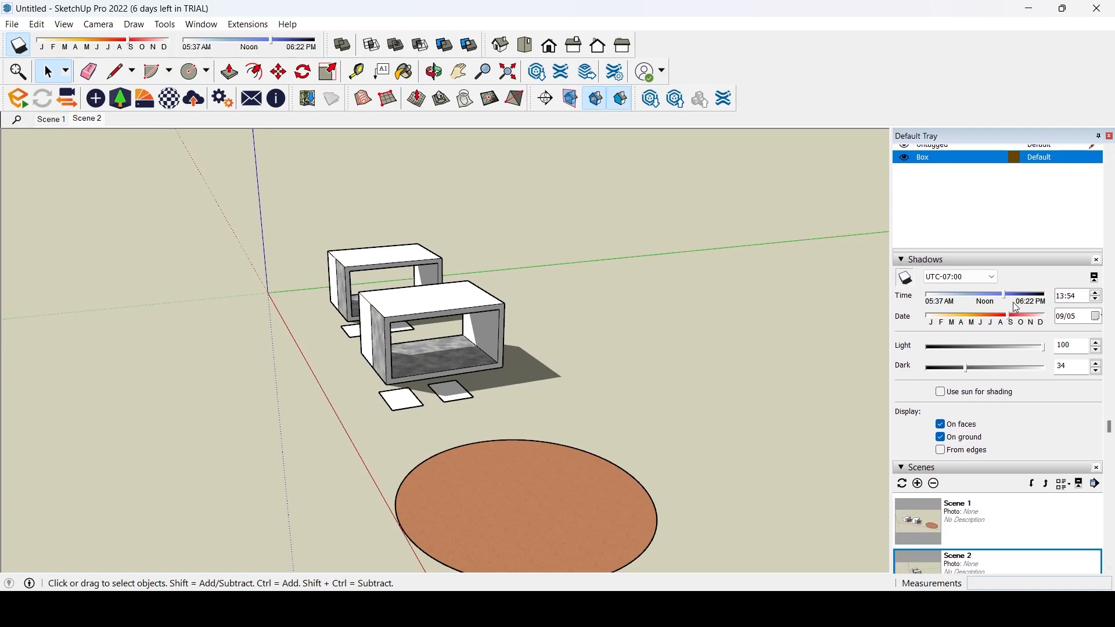
{"action": "left_click_drag", "start_coordinate": [1006, 295], "coordinate": [1029, 295]}
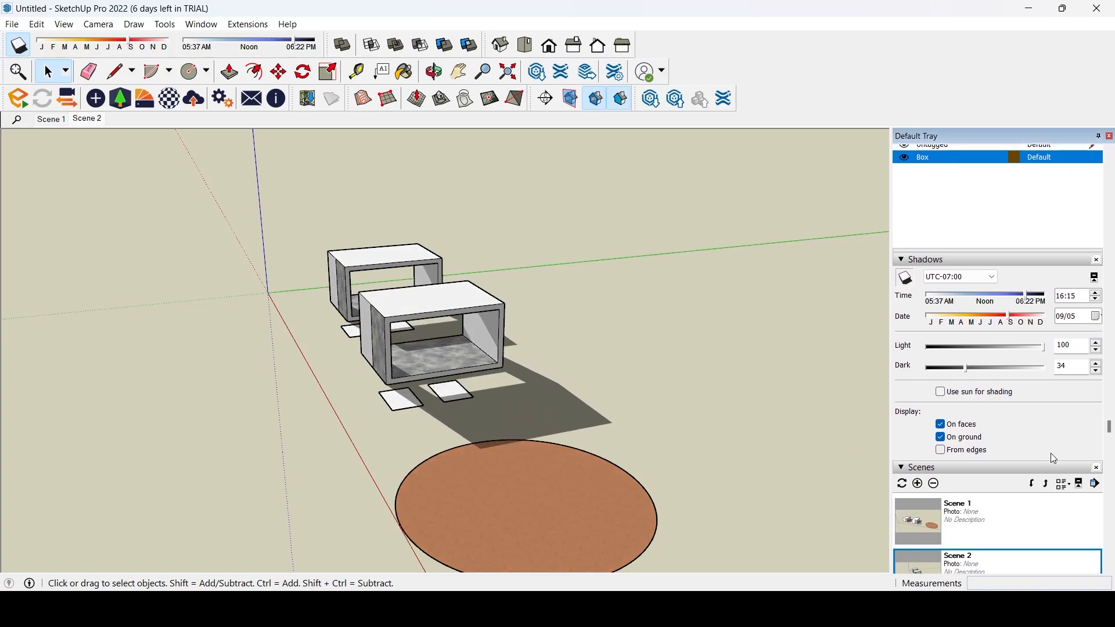
{"action": "left_click_drag", "start_coordinate": [1109, 428], "coordinate": [1110, 456]}
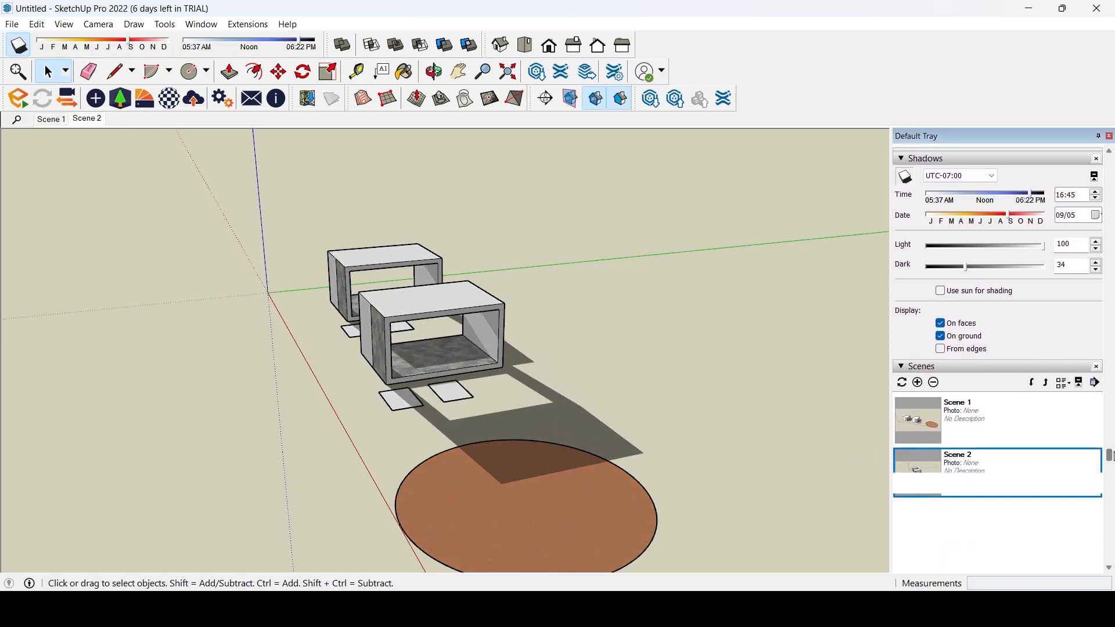
{"action": "right_click", "coordinate": [991, 468]}
{"action": "left_click", "coordinate": [984, 332]}
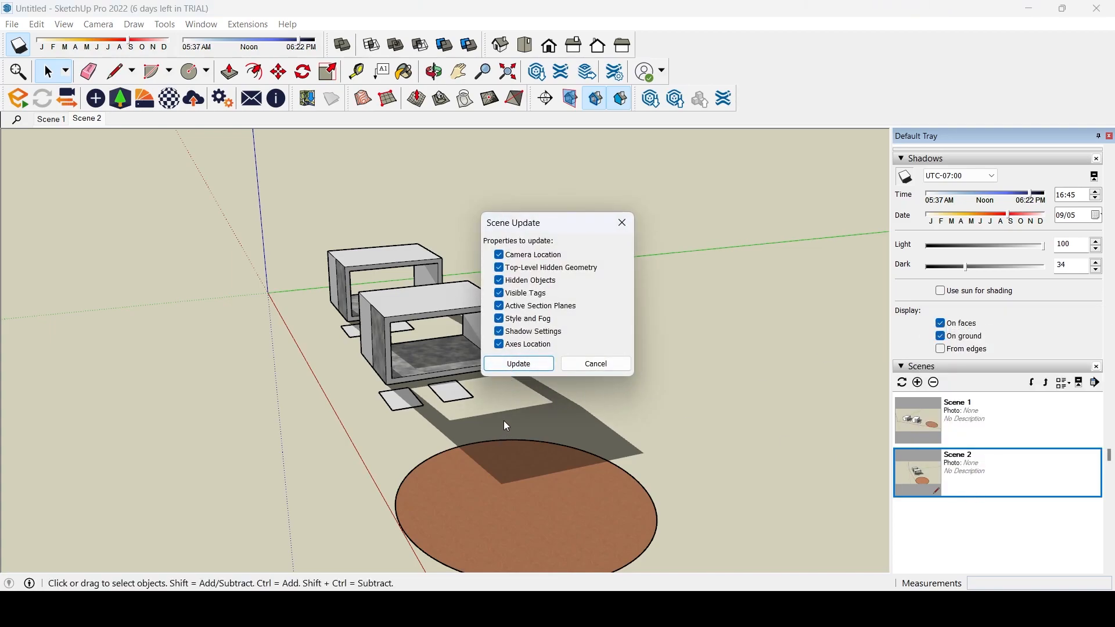
{"action": "left_click", "coordinate": [519, 364]}
{"action": "left_click", "coordinate": [929, 427]}
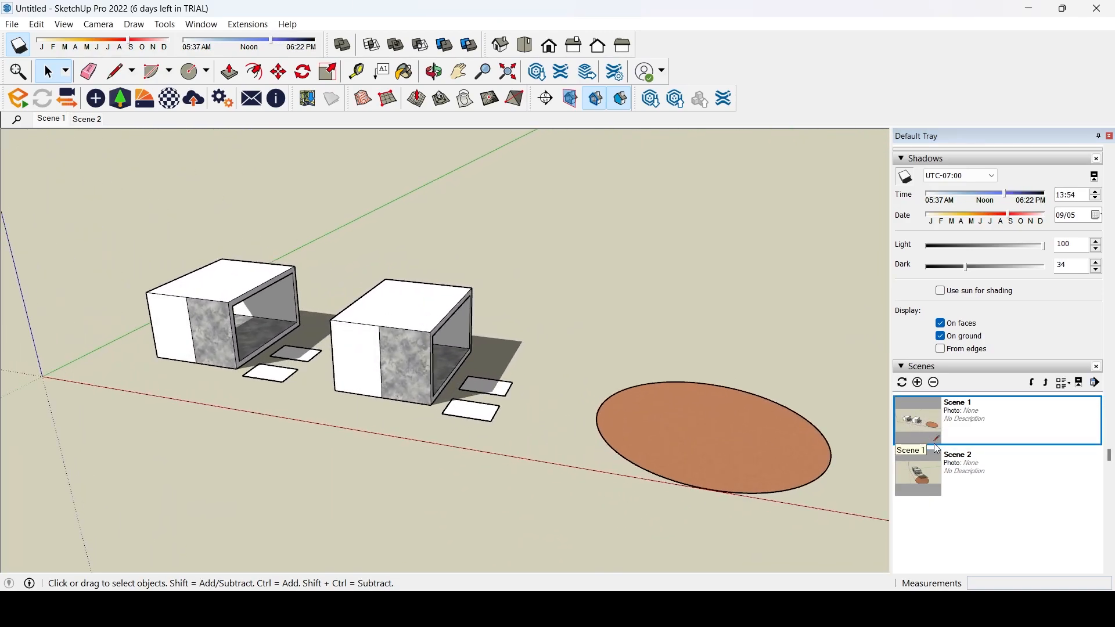
{"action": "left_click", "coordinate": [931, 474]}
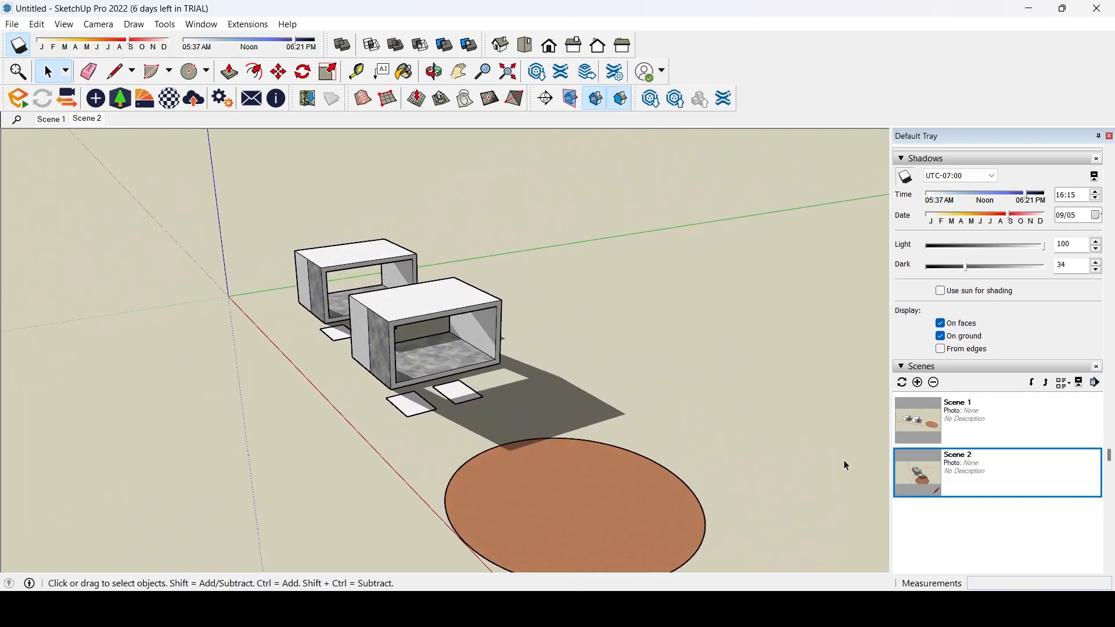
- Examine Scene 2's properties to save, the Instructor help for the Select tool and the Soften Edges settings
{"action": "left_click_drag", "start_coordinate": [1111, 462], "coordinate": [1112, 561]}
{"action": "left_click", "coordinate": [906, 460]}
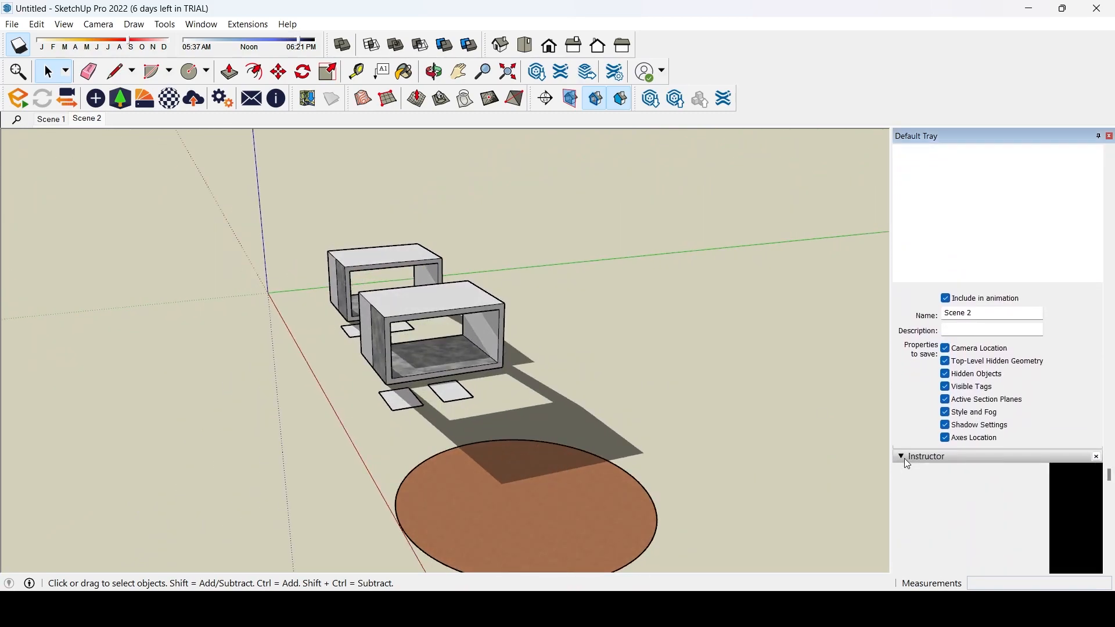
{"action": "left_click_drag", "start_coordinate": [1112, 477], "coordinate": [1113, 531]}
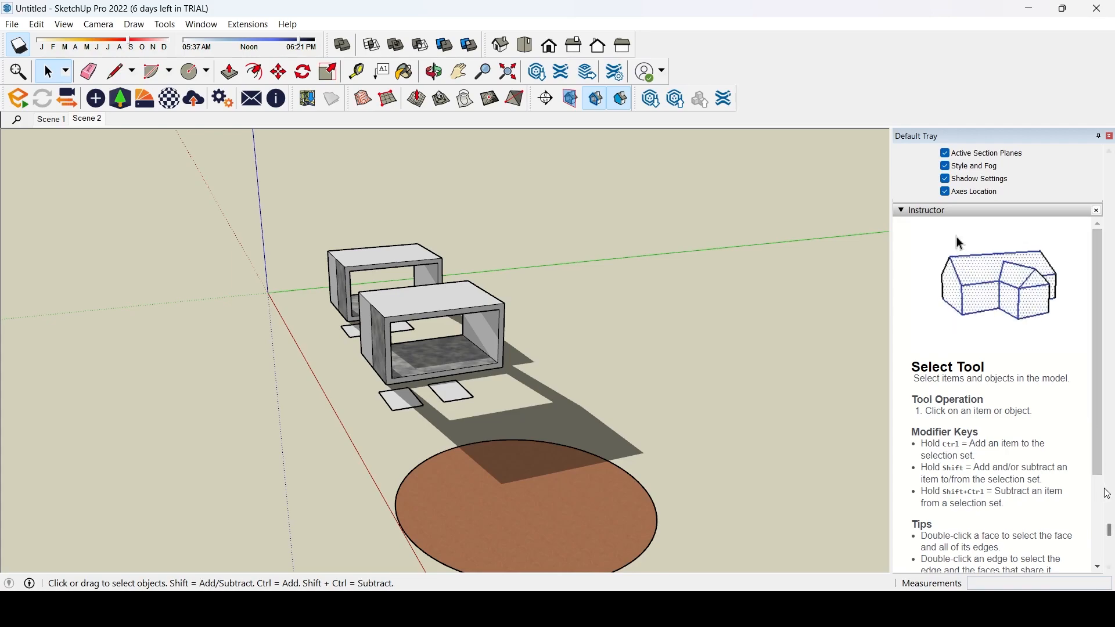
{"action": "left_click_drag", "start_coordinate": [1109, 538], "coordinate": [1111, 567]}
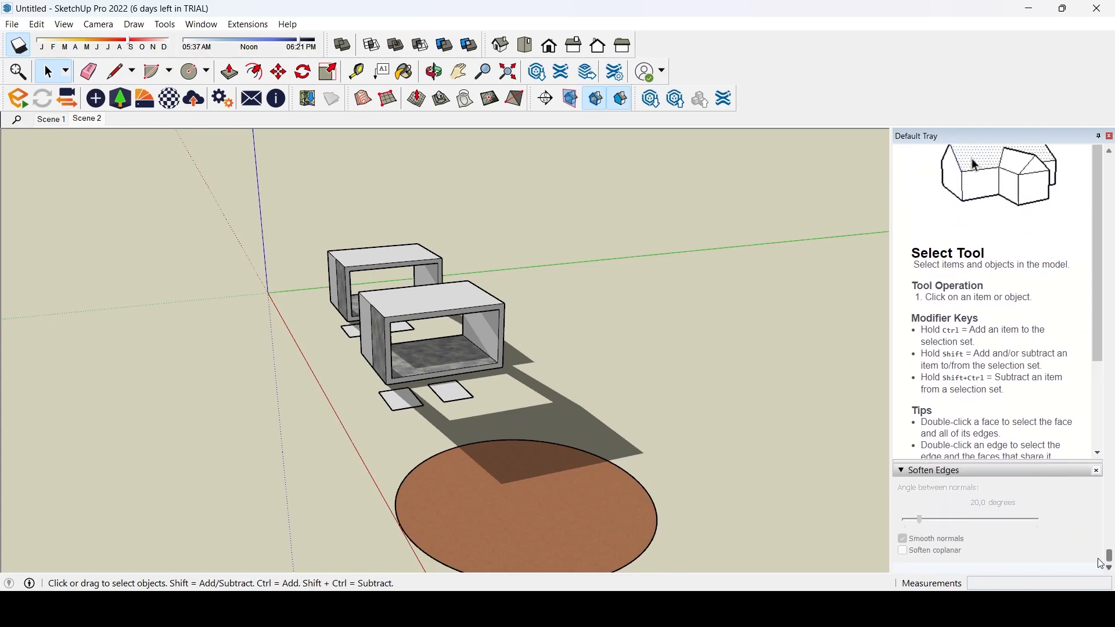
- Draw a sandbox grid From Scratch beyond the brown ellipse, four by seven cells with 3000 mm spacing
{"action": "middle_click_drag", "start_coordinate": [567, 393], "coordinate": [766, 363]}
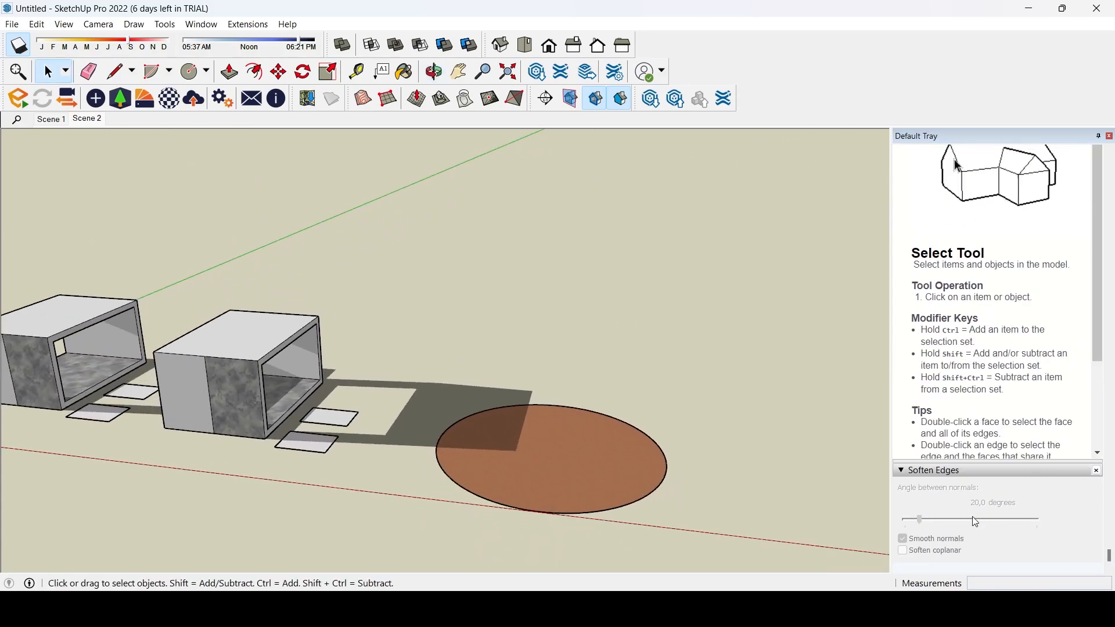
{"action": "middle_click_drag", "start_coordinate": [653, 436], "coordinate": [423, 406], "text": "shift"}
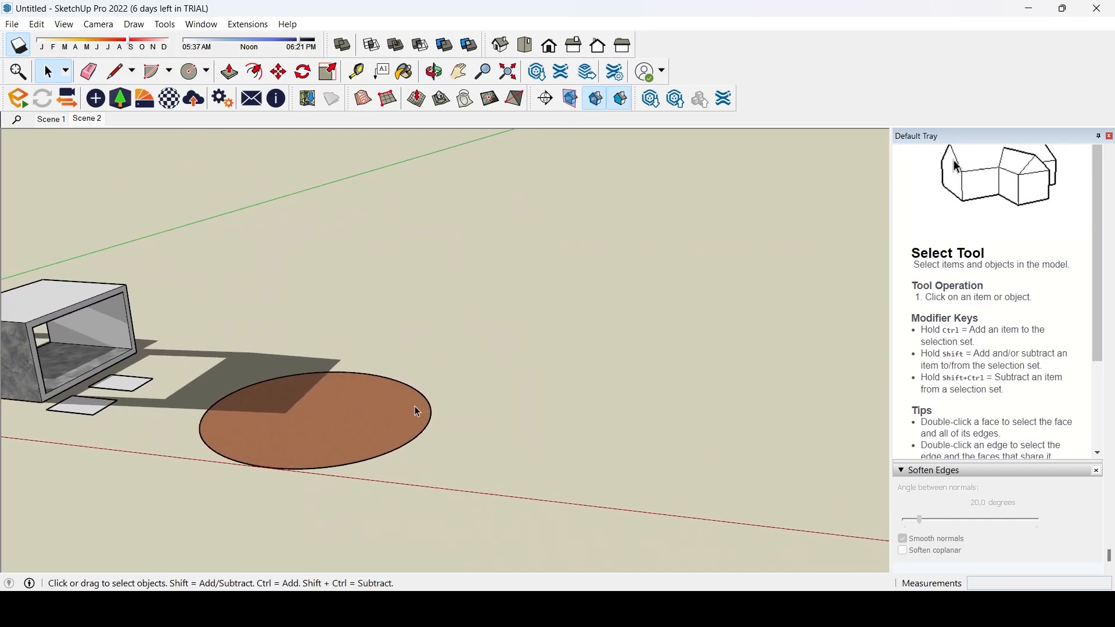
{"action": "scroll", "coordinate": [391, 419], "scroll_direction": "down", "scroll_amount": 2}
{"action": "middle_click_drag", "start_coordinate": [656, 430], "coordinate": [462, 406], "text": "shift"}
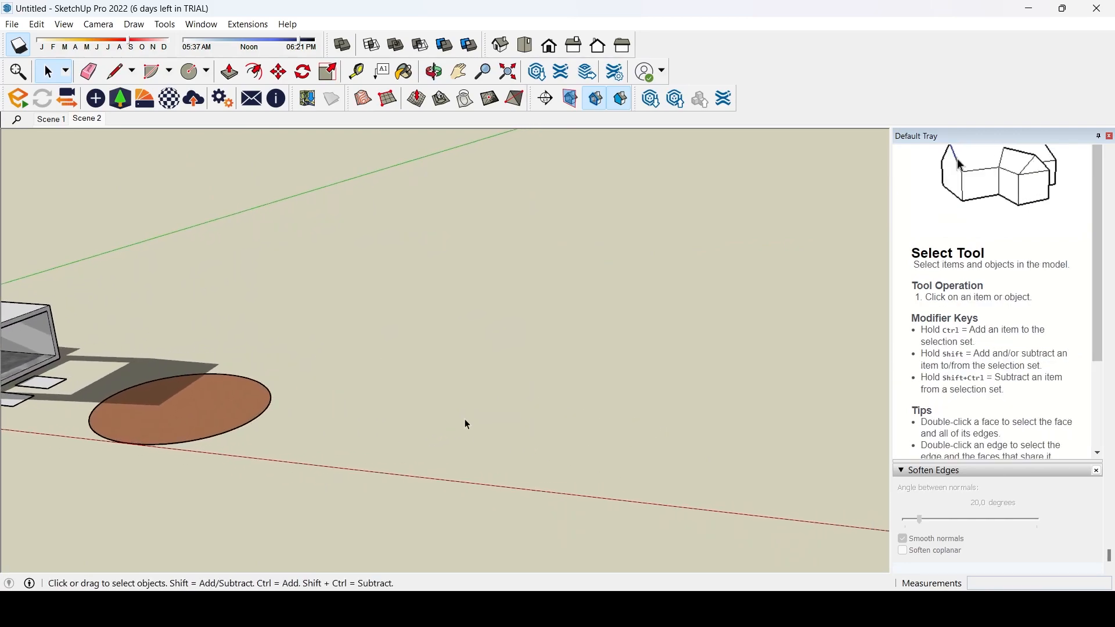
{"action": "left_click", "coordinate": [387, 104]}
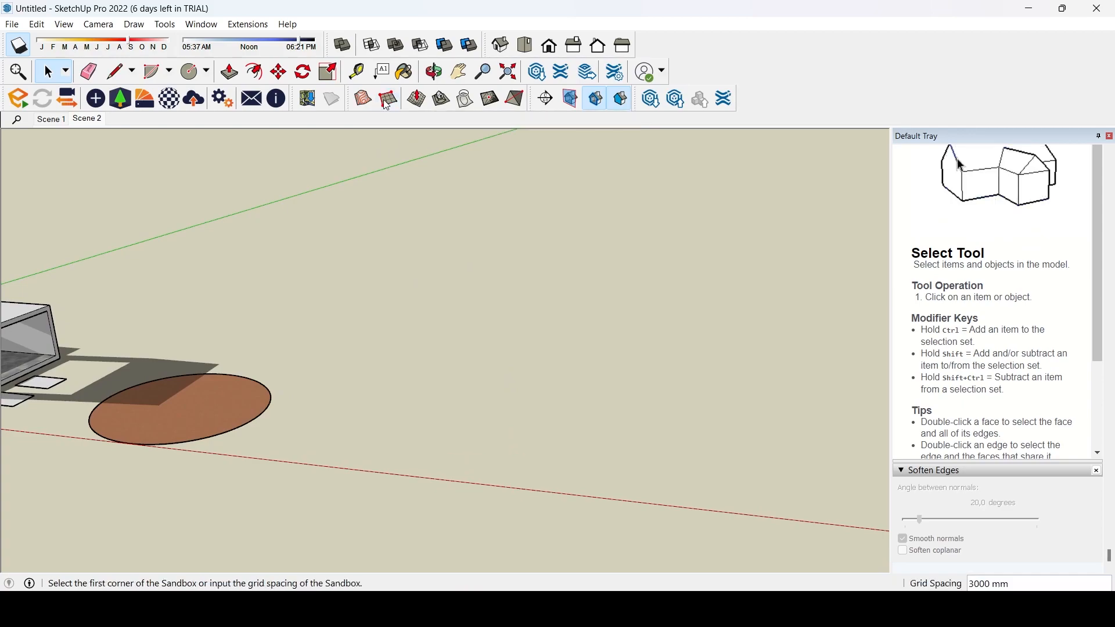
{"action": "left_click", "coordinate": [482, 440]}
{"action": "scroll", "coordinate": [386, 428], "scroll_direction": "down", "scroll_amount": 5}
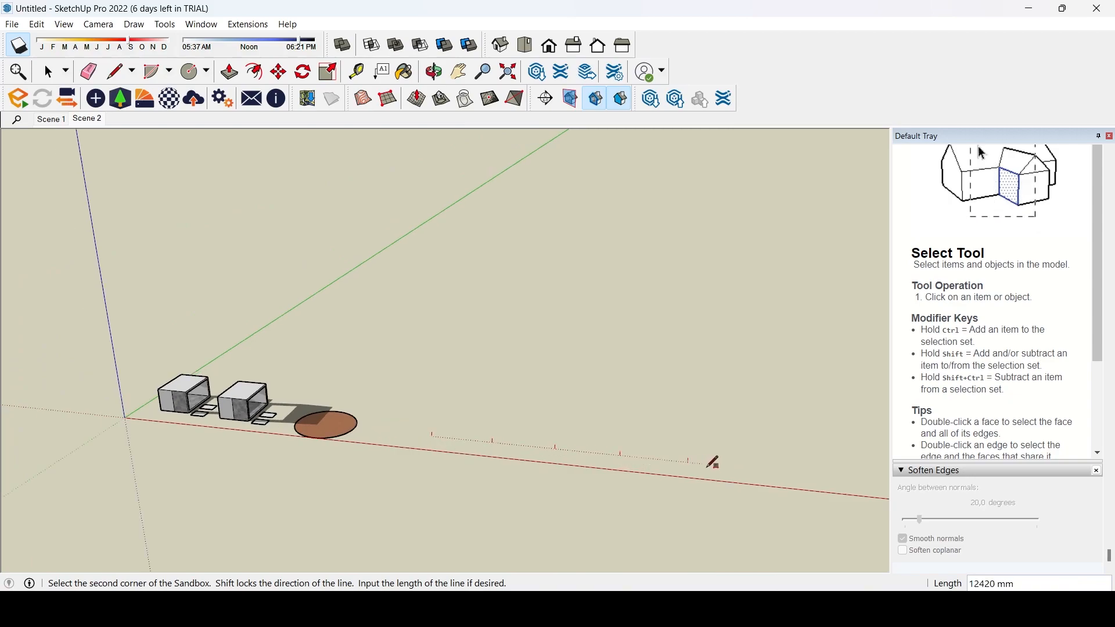
{"action": "left_click", "coordinate": [759, 467]}
{"action": "left_click", "coordinate": [765, 322]}
{"action": "middle_click_drag", "start_coordinate": [639, 381], "coordinate": [533, 357]}
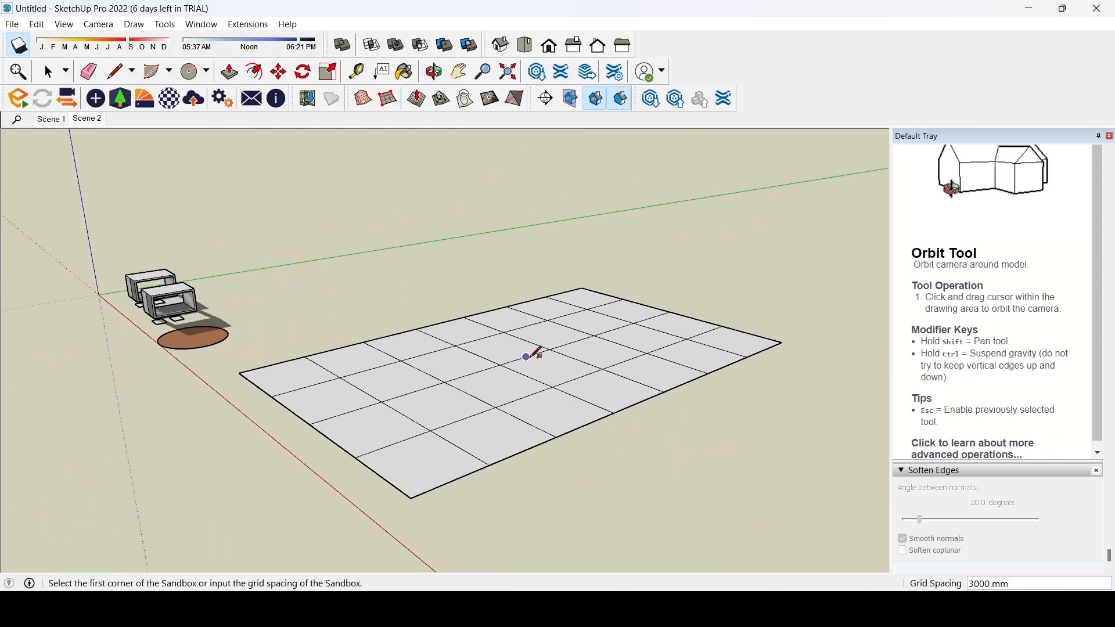
- Open the sandbox grid group for editing
{"action": "left_click", "coordinate": [416, 100]}
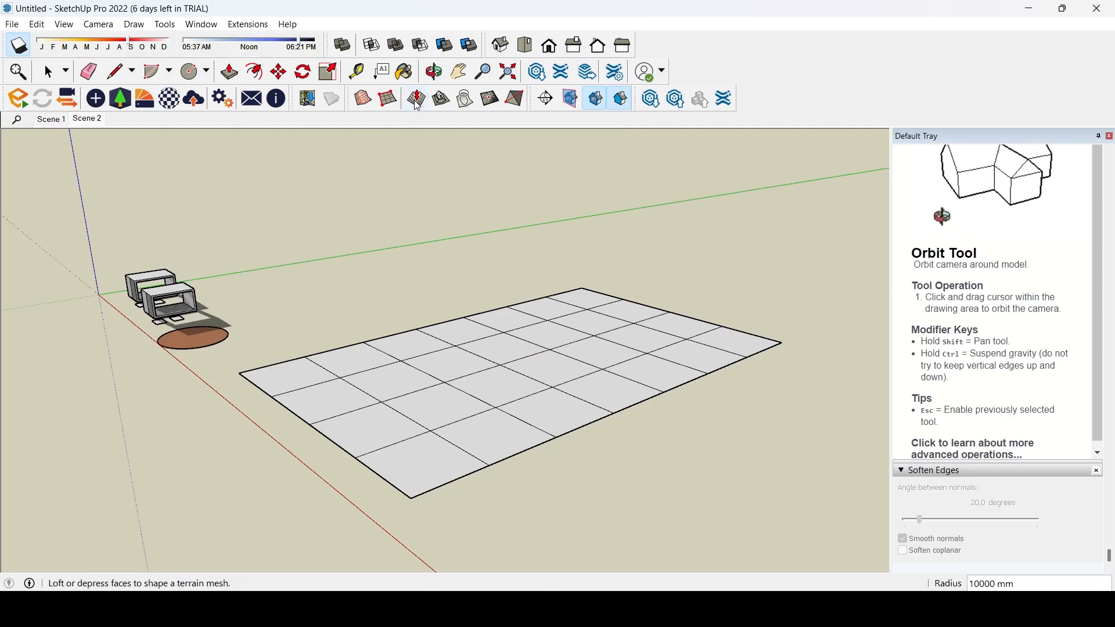
{"action": "left_click", "coordinate": [49, 72]}
{"action": "triple_click", "coordinate": [463, 366]}
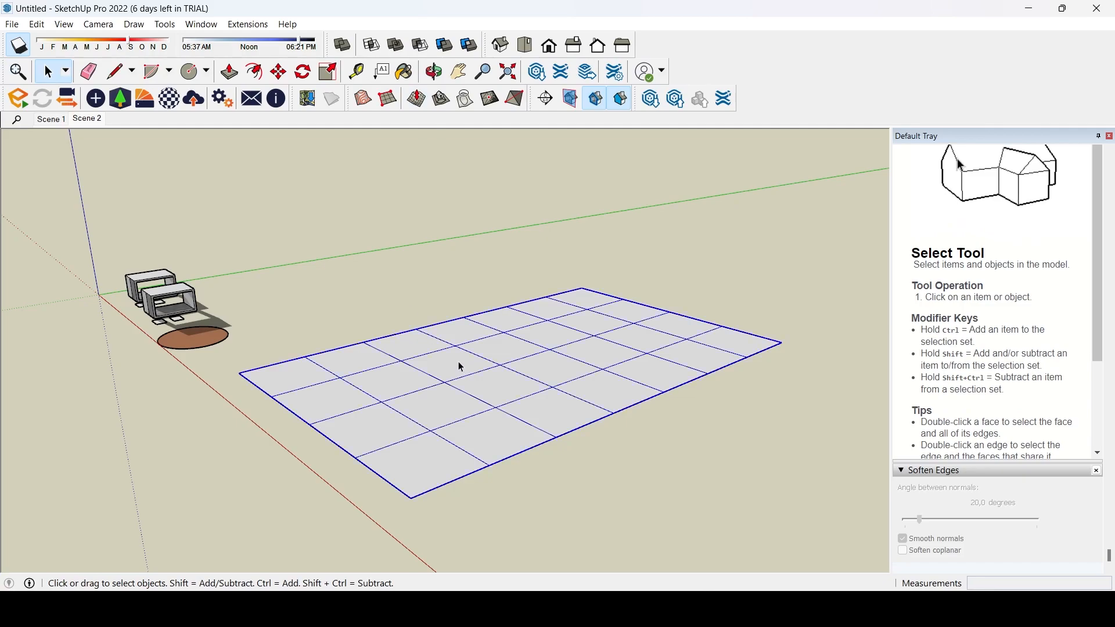
{"action": "middle_click_drag", "start_coordinate": [463, 366], "coordinate": [526, 364]}
{"action": "double_click", "coordinate": [526, 366]}
{"action": "middle_click_drag", "start_coordinate": [387, 361], "coordinate": [563, 377]}
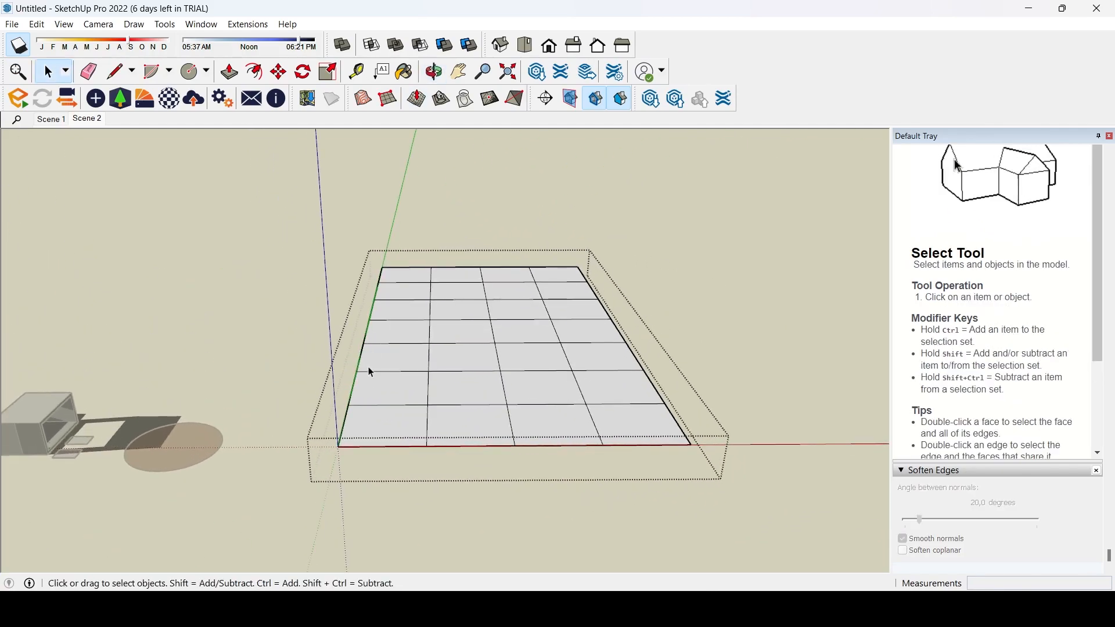
- Try the Smoove tool on the grid with the entire mesh selected, and undo the change
{"action": "key", "text": "ctrl+a"}
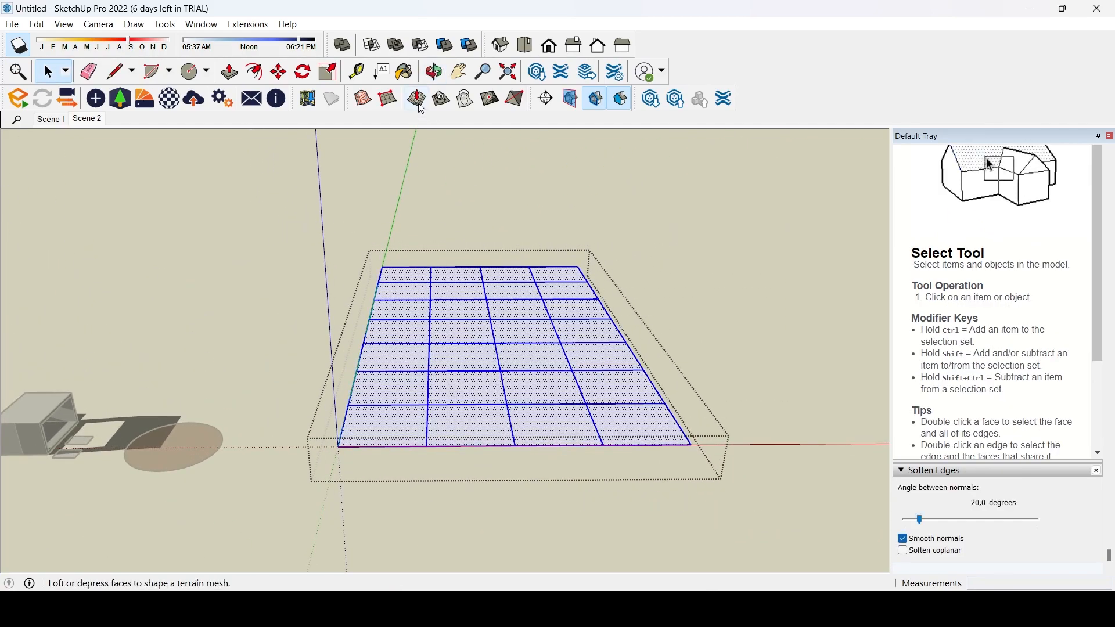
{"action": "left_click", "coordinate": [417, 99]}
{"action": "middle_click_drag", "start_coordinate": [515, 264], "coordinate": [418, 298]}
{"action": "left_click", "coordinate": [566, 355]}
{"action": "left_click", "coordinate": [560, 337]}
{"action": "key", "text": "ctrl+z"}
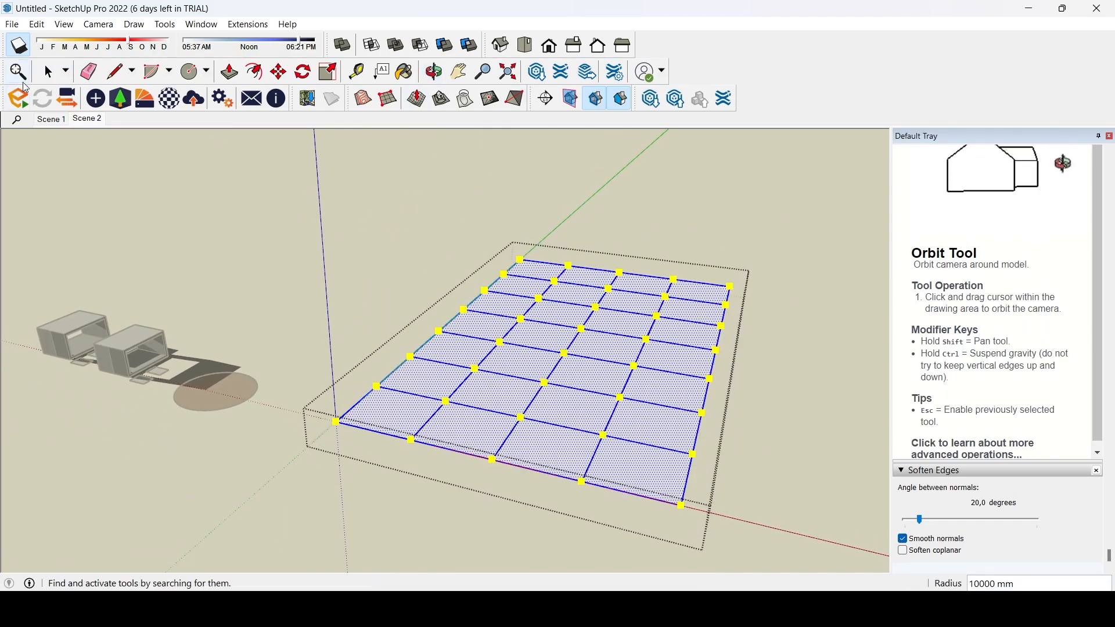
- Deselect the mesh and Smoove its centre and near edge downward with a 10000 mm radius
{"action": "key", "text": "space"}
{"action": "left_click", "coordinate": [587, 317]}
{"action": "left_click", "coordinate": [416, 99]}
{"action": "left_click", "coordinate": [567, 354]}
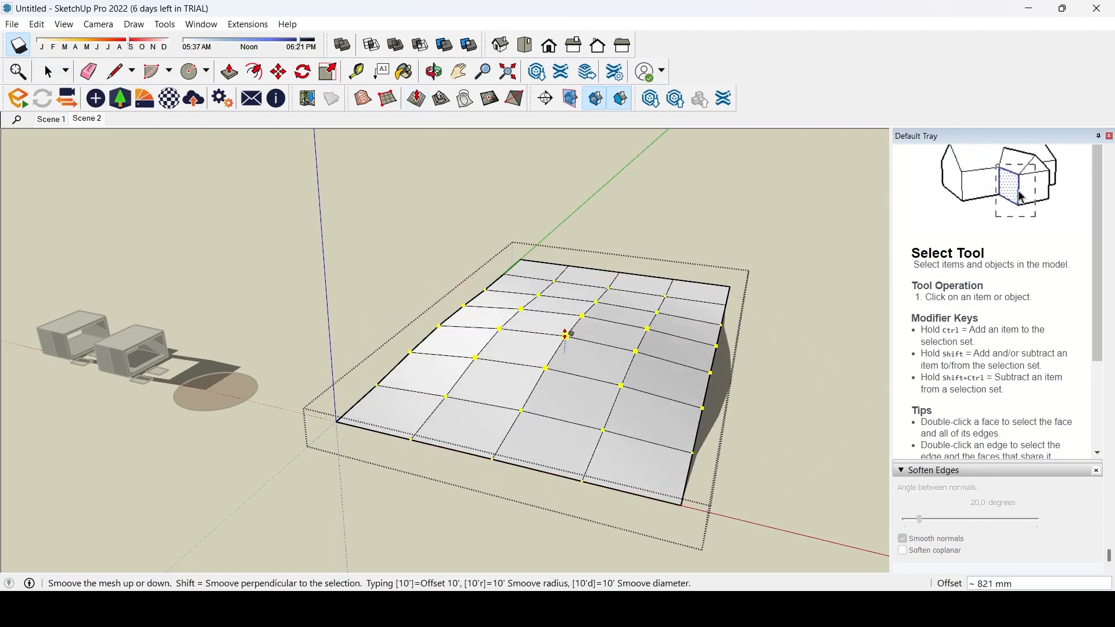
{"action": "left_click", "coordinate": [566, 381]}
{"action": "left_click", "coordinate": [495, 462]}
{"action": "left_click", "coordinate": [496, 497]}
- Smoove one end of the terrain mesh upward, close the group and inspect the terrain's shape
{"action": "middle_click_drag", "start_coordinate": [549, 475], "coordinate": [552, 285]}
{"action": "left_click", "coordinate": [627, 329]}
{"action": "left_click", "coordinate": [630, 311]}
{"action": "left_click", "coordinate": [49, 72]}
{"action": "scroll", "coordinate": [404, 315], "scroll_direction": "down", "scroll_amount": 2}
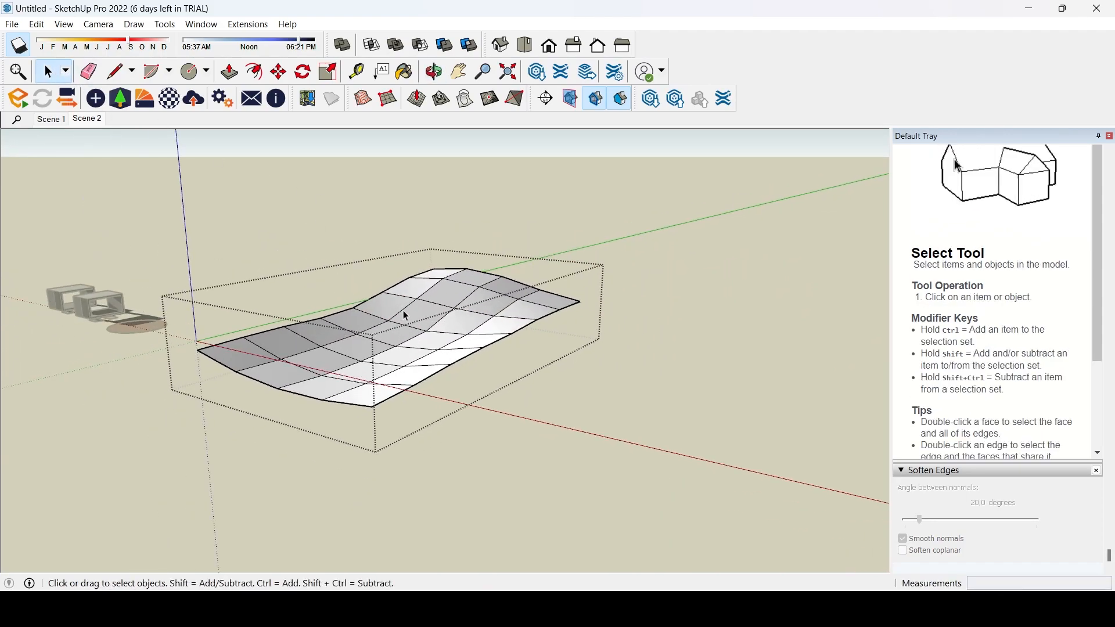
{"action": "middle_click_drag", "start_coordinate": [355, 348], "coordinate": [548, 480]}
{"action": "middle_click_drag", "start_coordinate": [315, 361], "coordinate": [388, 388]}
{"action": "middle_click_drag", "start_coordinate": [281, 386], "coordinate": [243, 372]}
{"action": "scroll", "coordinate": [243, 371], "scroll_direction": "up", "scroll_amount": 3}
{"action": "scroll", "coordinate": [421, 334], "scroll_direction": "down", "scroll_amount": 1}
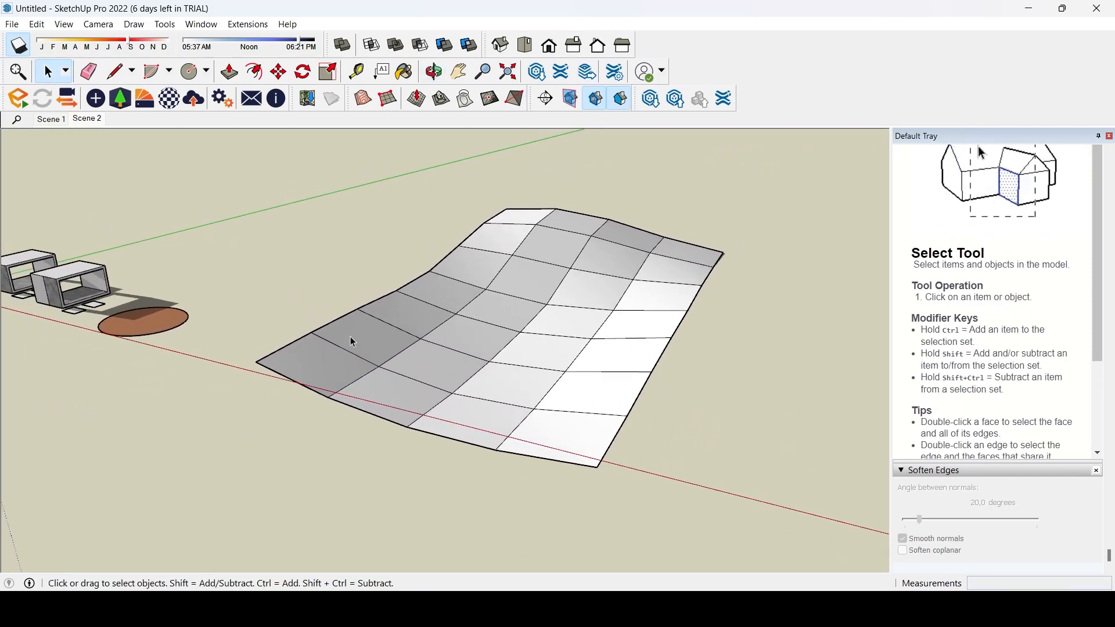
- Select the terrain mesh and soften its edges to an angle between normals of 180 degrees
{"action": "middle_click_drag", "start_coordinate": [323, 349], "coordinate": [575, 397]}
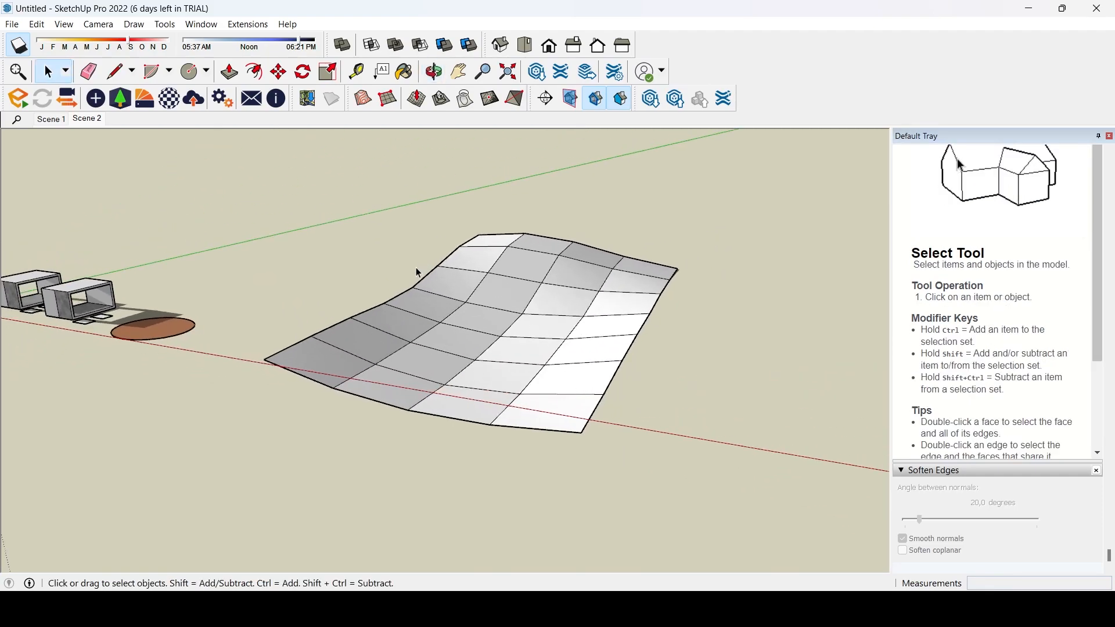
{"action": "middle_click_drag", "start_coordinate": [381, 303], "coordinate": [723, 466]}
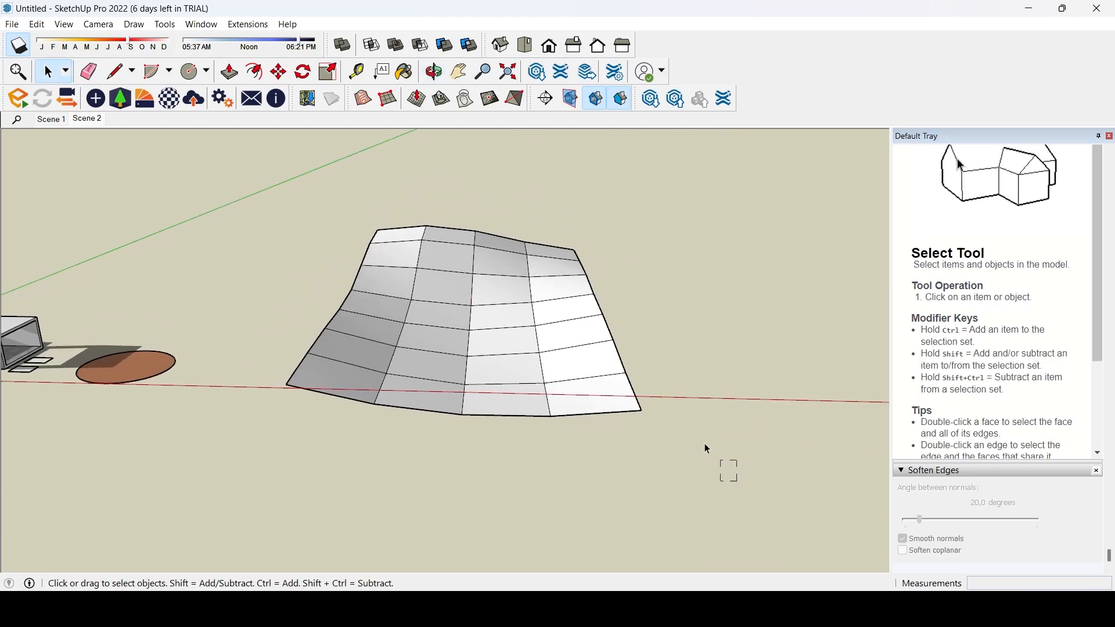
{"action": "left_click_drag", "start_coordinate": [280, 196], "coordinate": [280, 198]}
{"action": "middle_click_drag", "start_coordinate": [294, 207], "coordinate": [472, 326]}
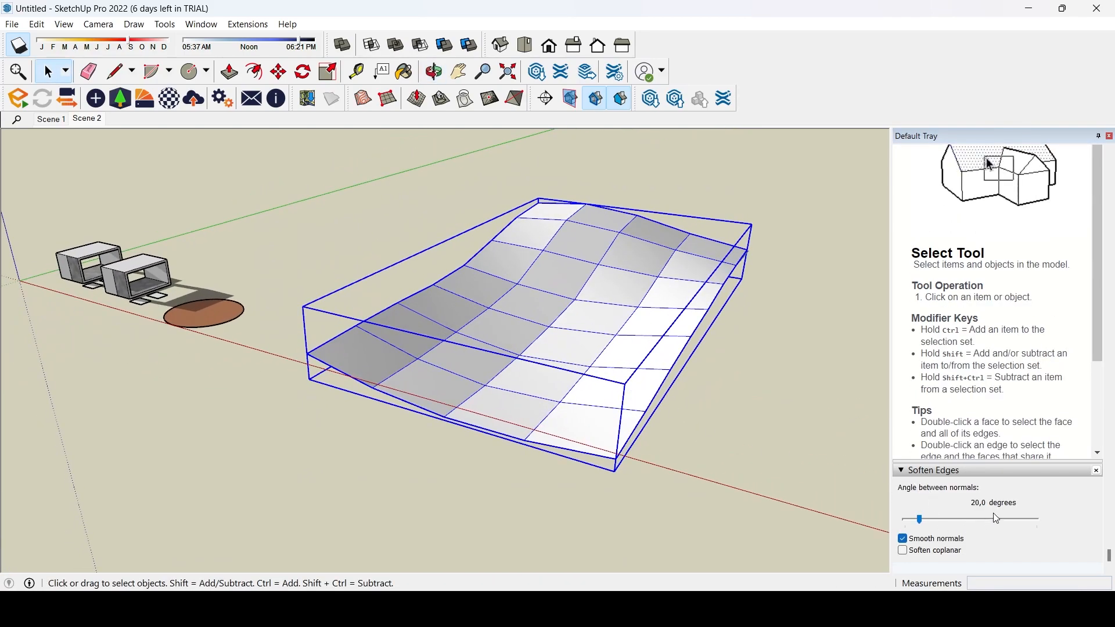
{"action": "left_click_drag", "start_coordinate": [922, 523], "coordinate": [936, 524]}
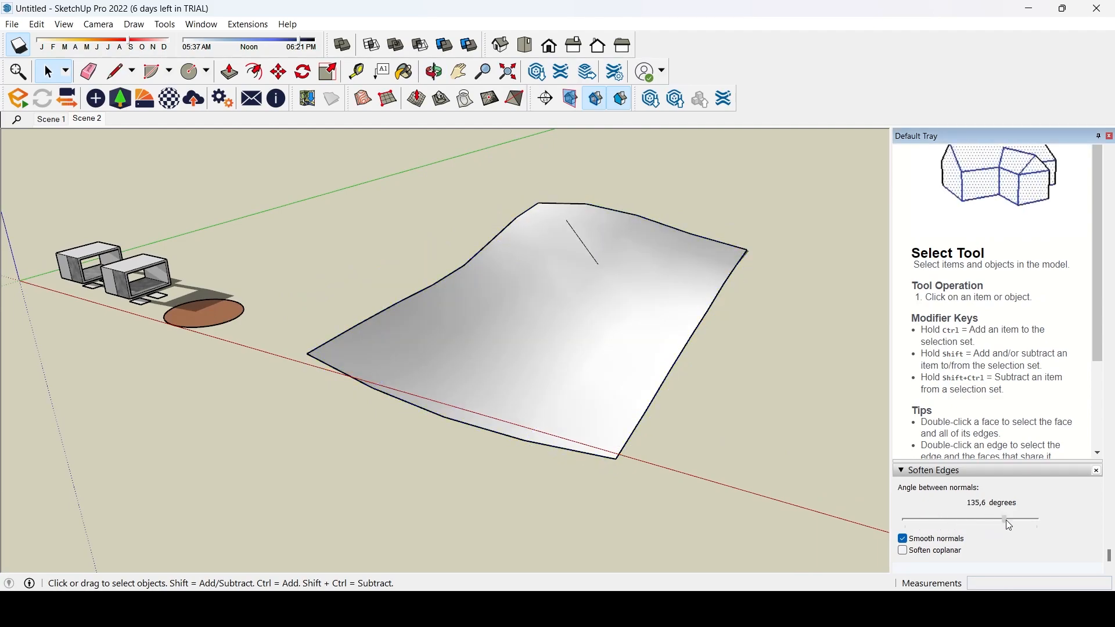
{"action": "scroll", "coordinate": [669, 444], "scroll_direction": "down", "scroll_amount": 1}
{"action": "middle_click_drag", "start_coordinate": [666, 442], "coordinate": [655, 374]}
{"action": "left_click", "coordinate": [713, 452]}
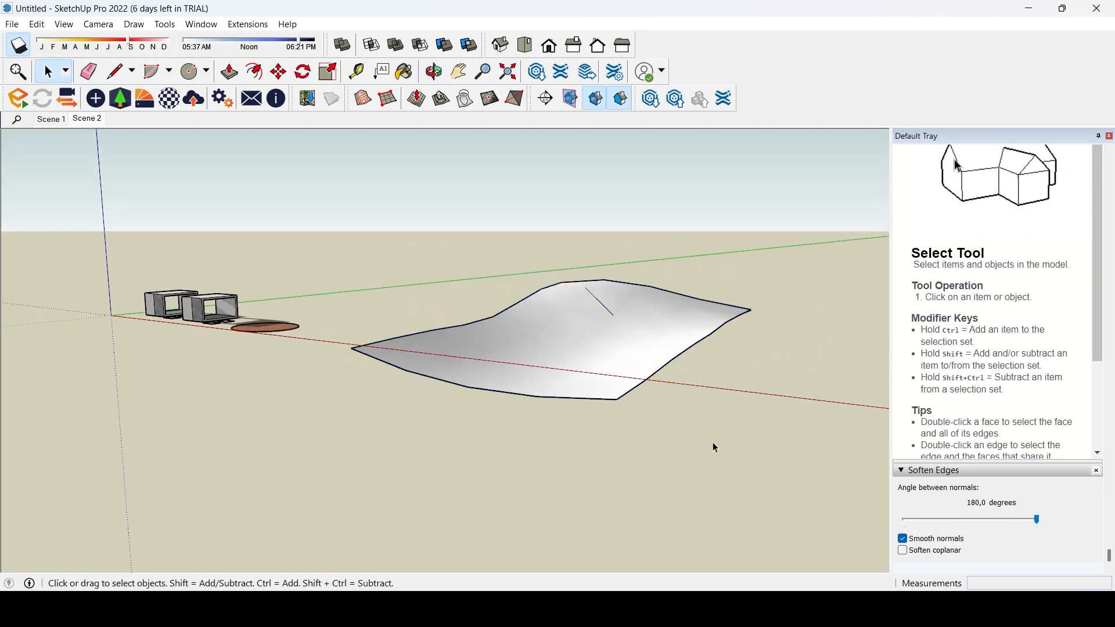
- Enable Soften coplanar for the terrain mesh, deselect it and inspect the smoothed surface
{"action": "scroll", "coordinate": [648, 357], "scroll_direction": "up", "scroll_amount": 4}
{"action": "middle_click_drag", "start_coordinate": [555, 369], "coordinate": [512, 470]}
{"action": "left_click", "coordinate": [595, 425]}
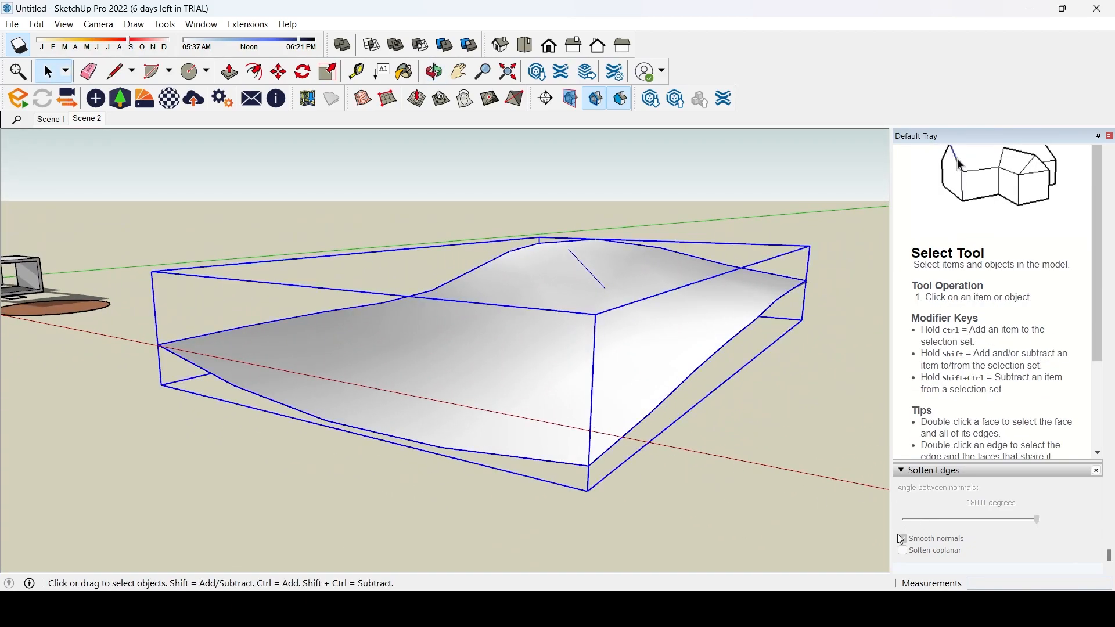
{"action": "left_click", "coordinate": [905, 553]}
{"action": "middle_click_drag", "start_coordinate": [588, 427], "coordinate": [495, 413]}
{"action": "left_click", "coordinate": [406, 459]}
{"action": "middle_click_drag", "start_coordinate": [406, 459], "coordinate": [453, 394]}
{"action": "scroll", "coordinate": [514, 392], "scroll_direction": "up", "scroll_amount": 2}
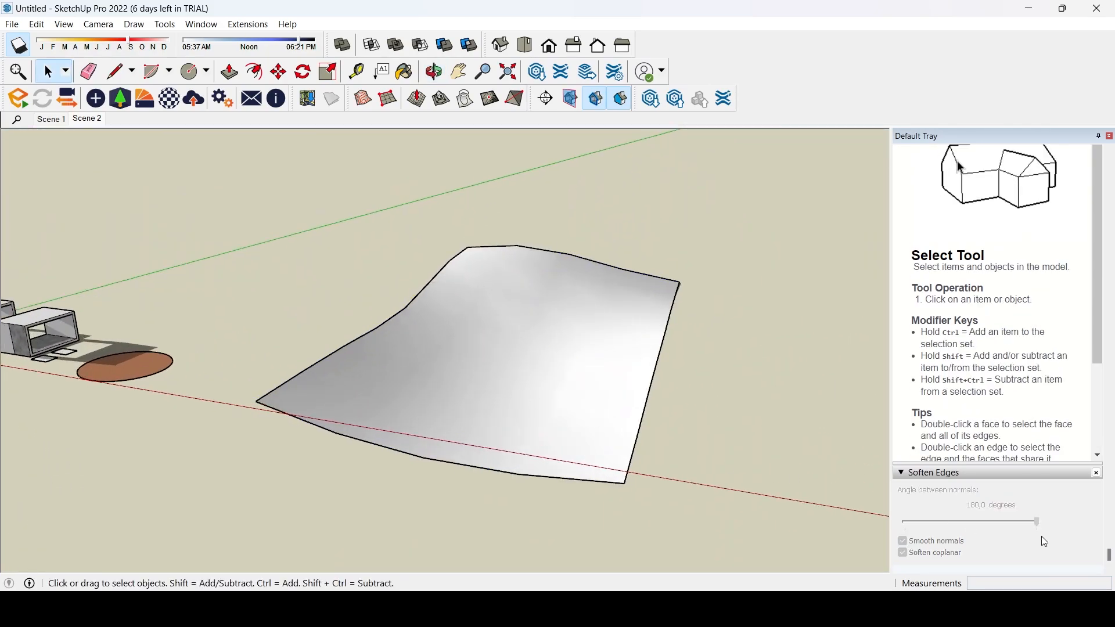
{"action": "scroll", "coordinate": [1067, 542], "scroll_direction": "down", "scroll_amount": 1}
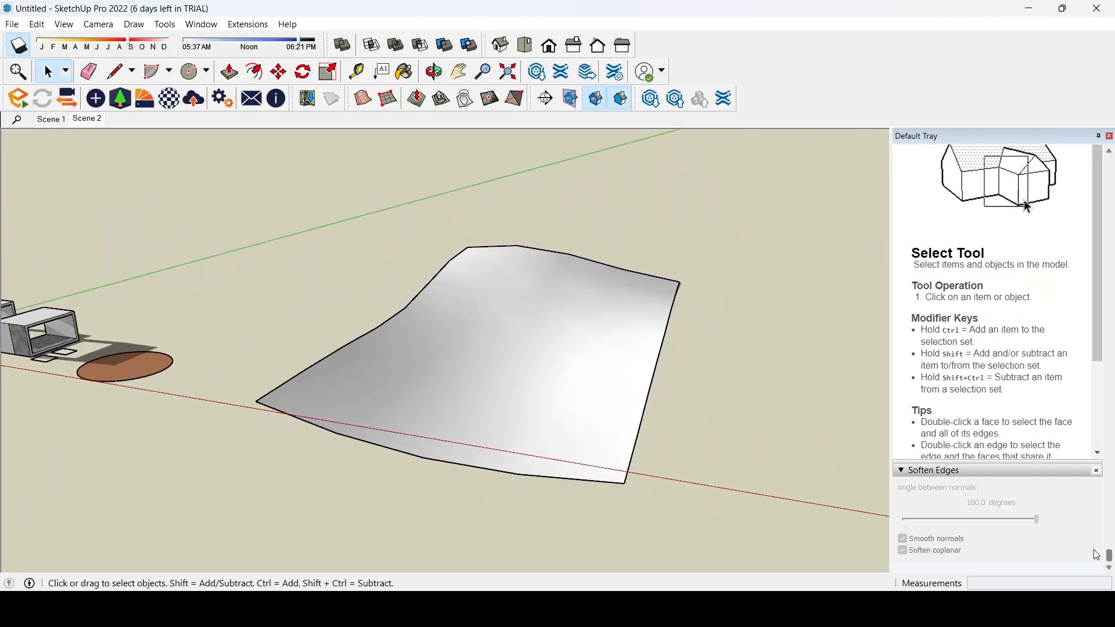
- Show the Camera, Classifier, Construction, Drawing, Dynamic Components and Edit toolbars
{"action": "middle_click_drag", "start_coordinate": [412, 279], "coordinate": [560, 305], "text": "shift"}
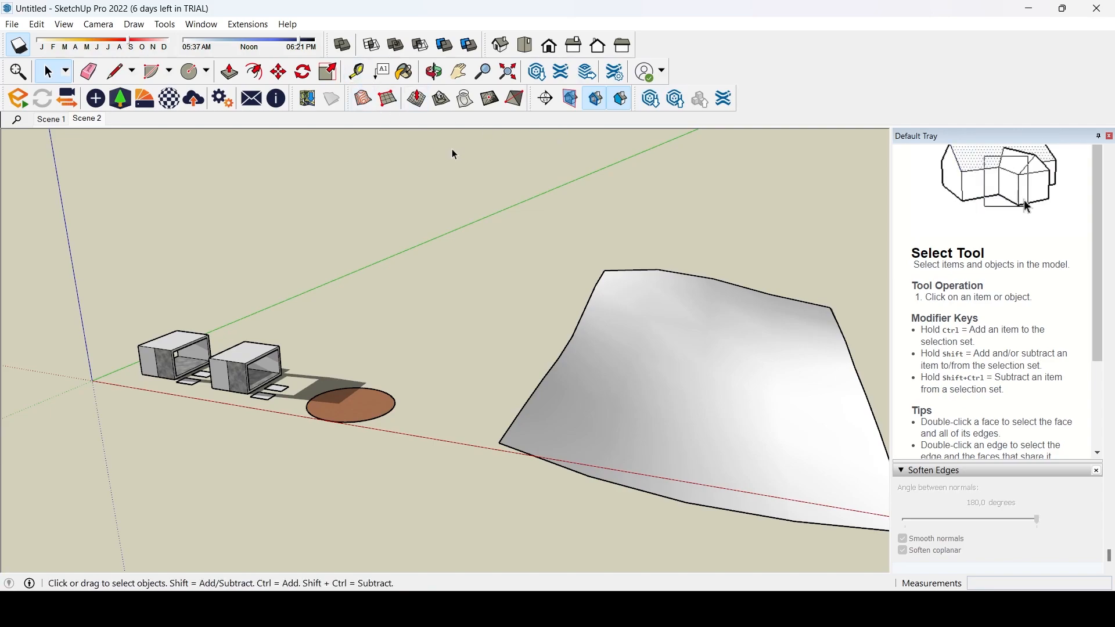
{"action": "left_click", "coordinate": [212, 28]}
{"action": "mouse_move", "coordinate": [64, 25]}
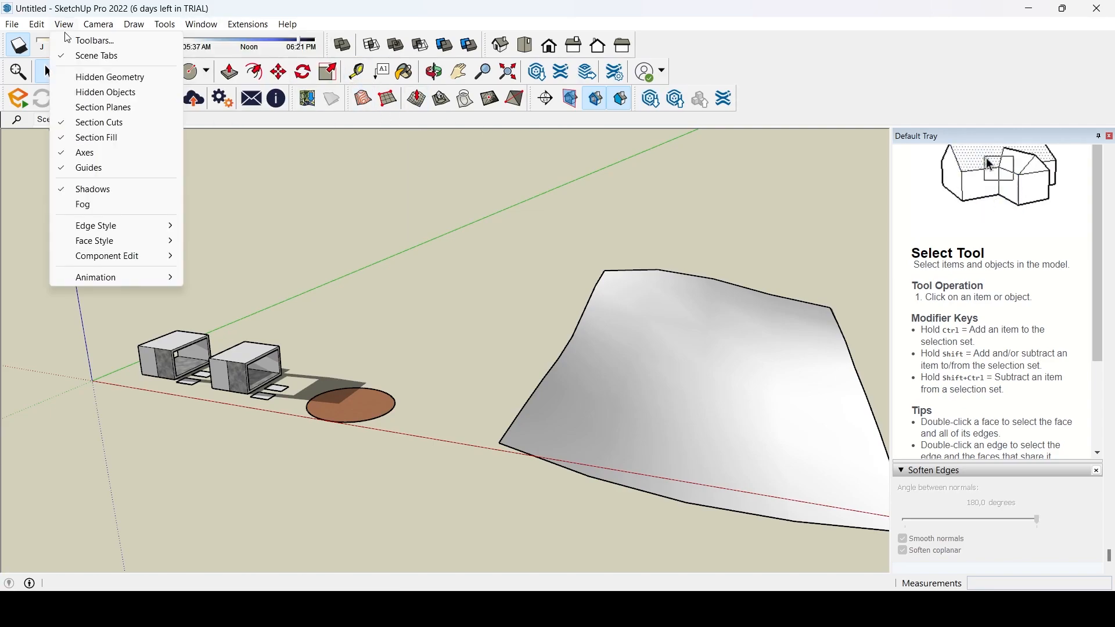
{"action": "left_click", "coordinate": [88, 40]}
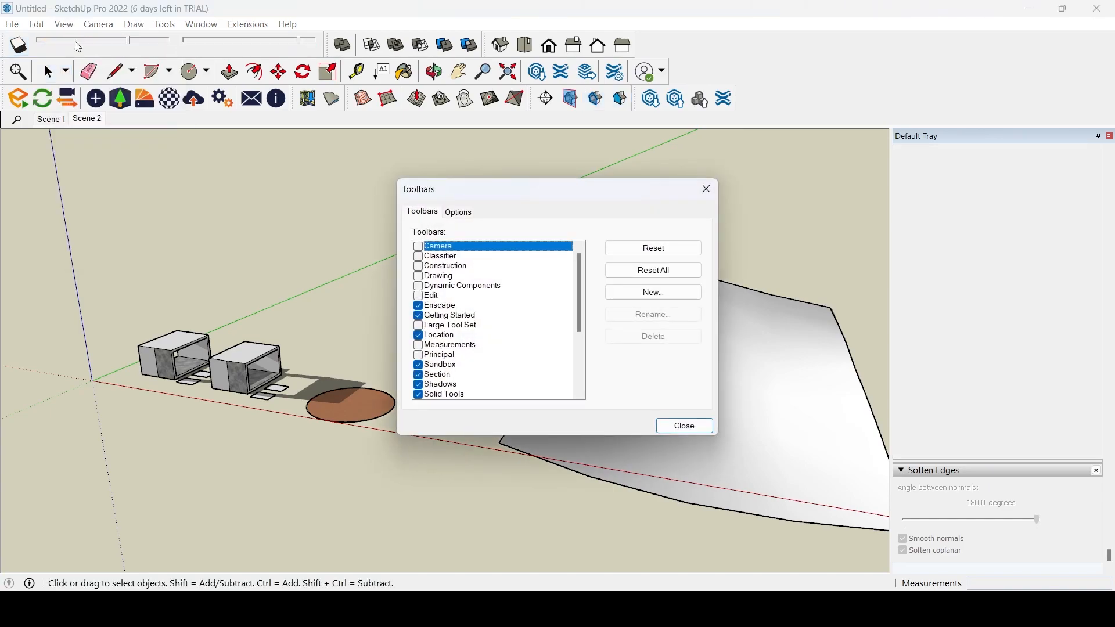
{"action": "left_click", "coordinate": [418, 247]}
{"action": "left_click", "coordinate": [418, 256]}
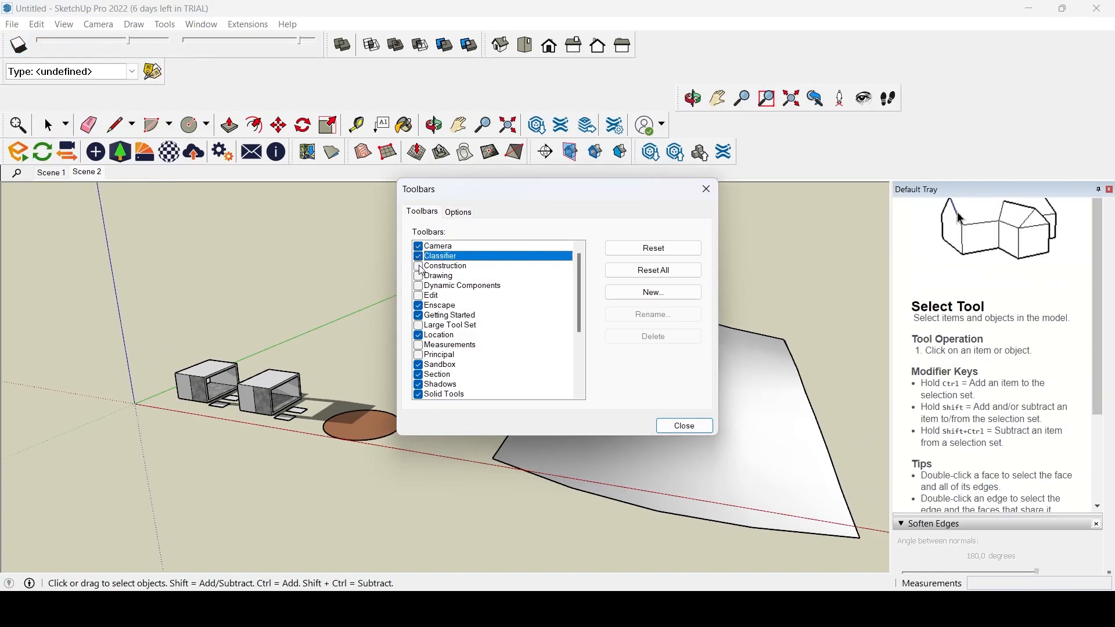
{"action": "left_click", "coordinate": [417, 266]}
{"action": "left_click", "coordinate": [418, 286]}
{"action": "left_click", "coordinate": [417, 296]}
{"action": "left_click", "coordinate": [419, 277]}
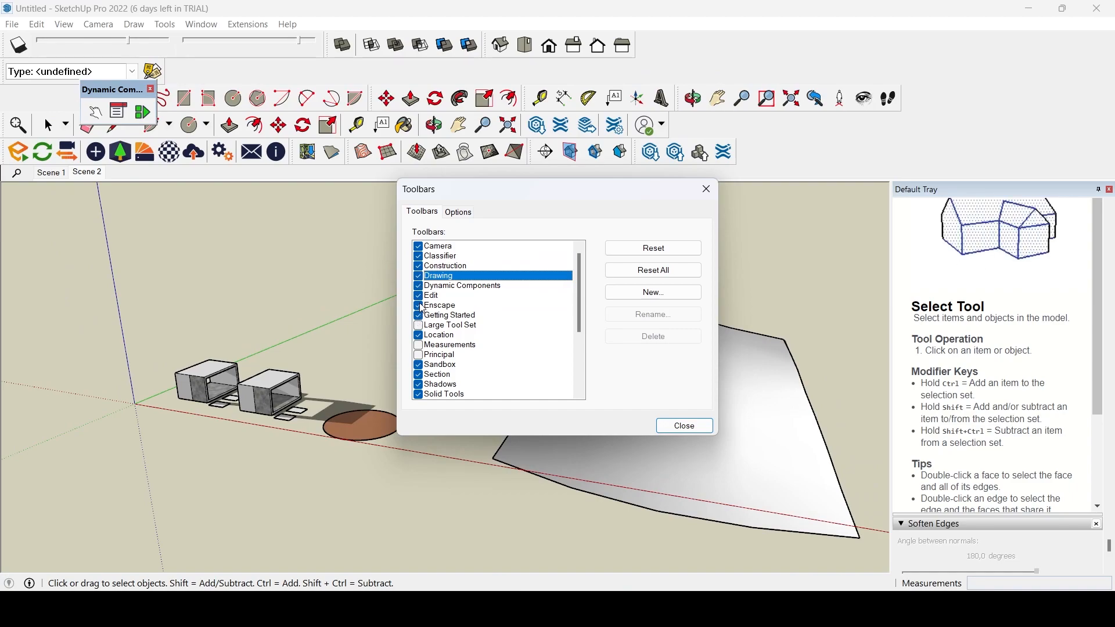
- Hide the Dynamic Components, Drawing, Construction and Classifier toolbars and close the toolbar settings
{"action": "left_click", "coordinate": [418, 286]}
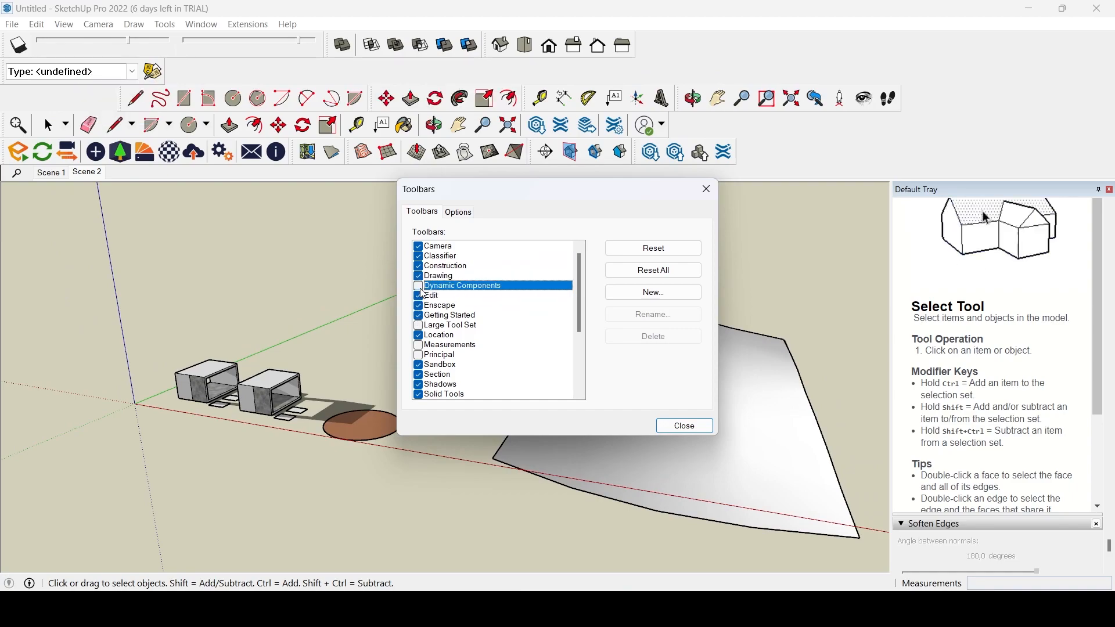
{"action": "left_click", "coordinate": [418, 277]}
{"action": "left_click", "coordinate": [418, 267]}
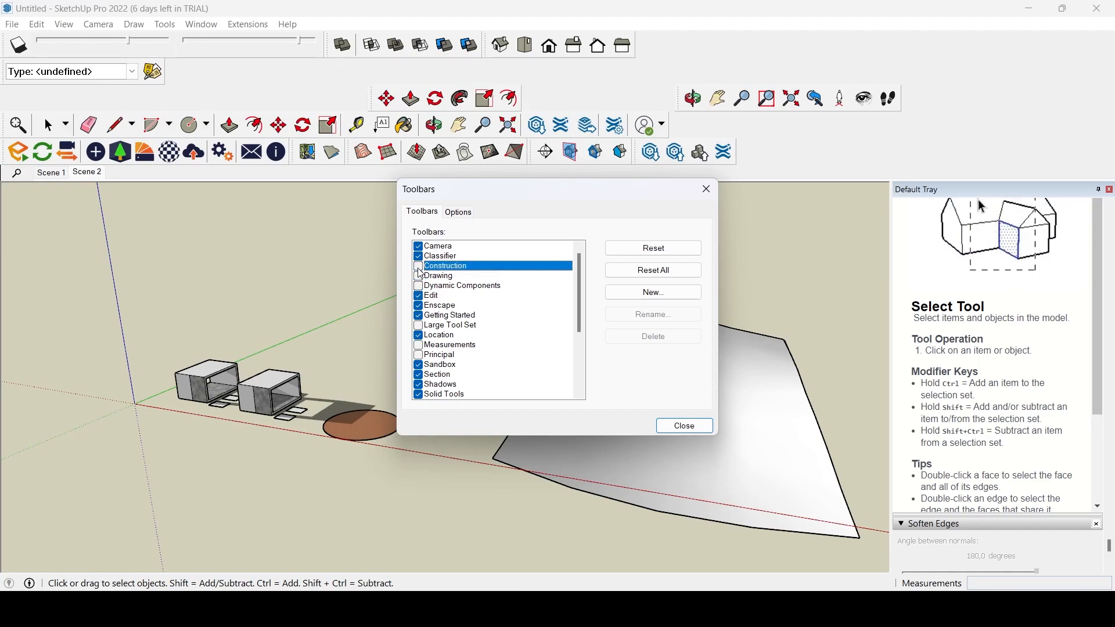
{"action": "left_click", "coordinate": [418, 256]}
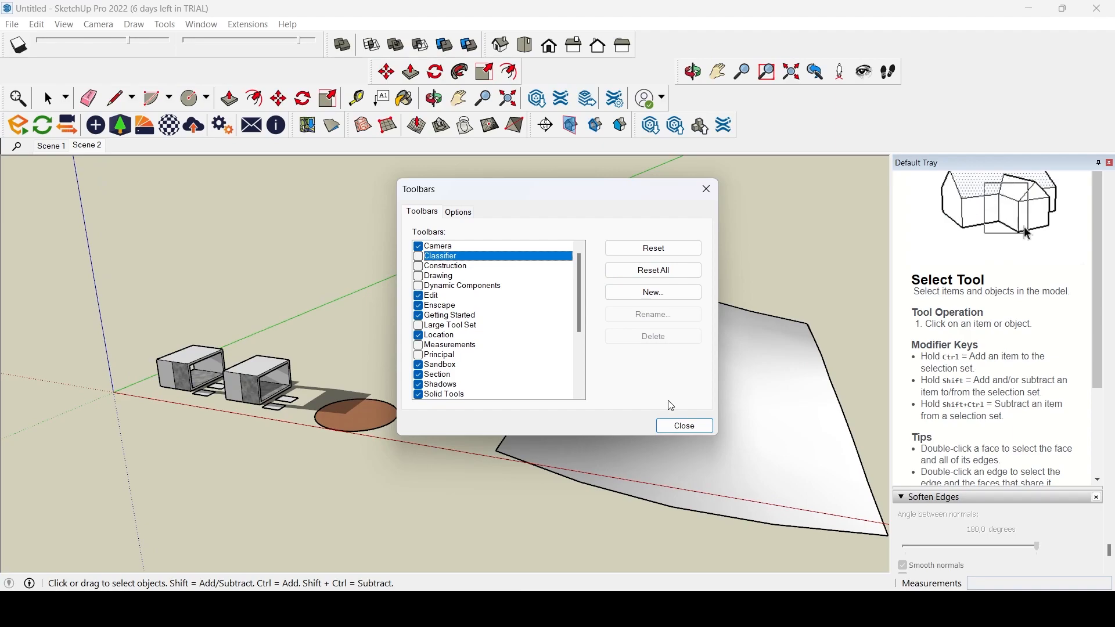
{"action": "left_click", "coordinate": [687, 427]}
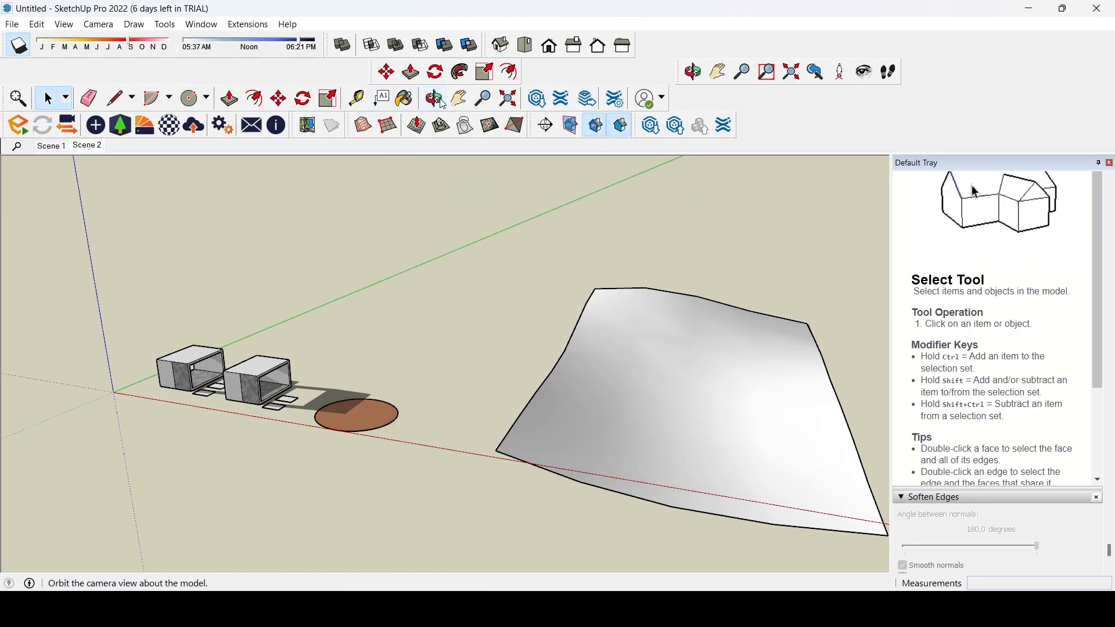
- Try the Orbit and Pan tools to view the boxes and terrain from several angles
{"action": "left_click", "coordinate": [697, 76]}
{"action": "left_click_drag", "start_coordinate": [681, 261], "coordinate": [643, 134]}
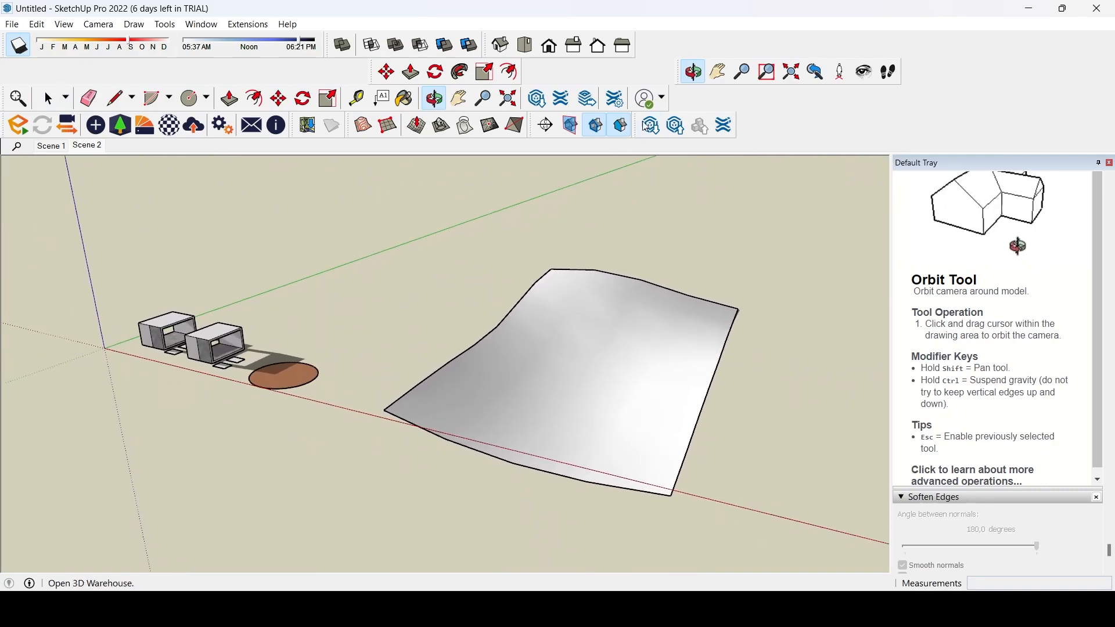
{"action": "left_click", "coordinate": [719, 72]}
{"action": "left_click_drag", "start_coordinate": [503, 253], "coordinate": [573, 268]}
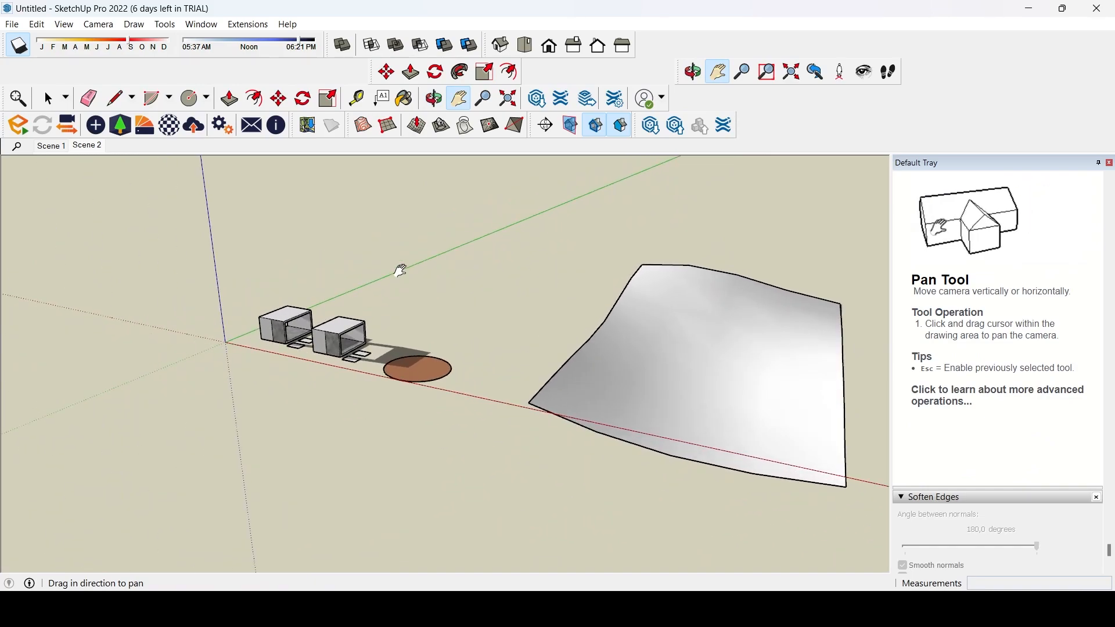
{"action": "key", "text": "o"}
{"action": "left_click_drag", "start_coordinate": [403, 248], "coordinate": [288, 249]}
{"action": "mouse_move", "coordinate": [358, 276]}
{"action": "left_mouse_down"}
{"action": "mouse_move", "coordinate": [358, 262]}
{"action": "mouse_move", "coordinate": [354, 287]}
{"action": "left_mouse_up"}
{"action": "right_click", "coordinate": [361, 296]}
{"action": "left_click", "coordinate": [354, 281]}
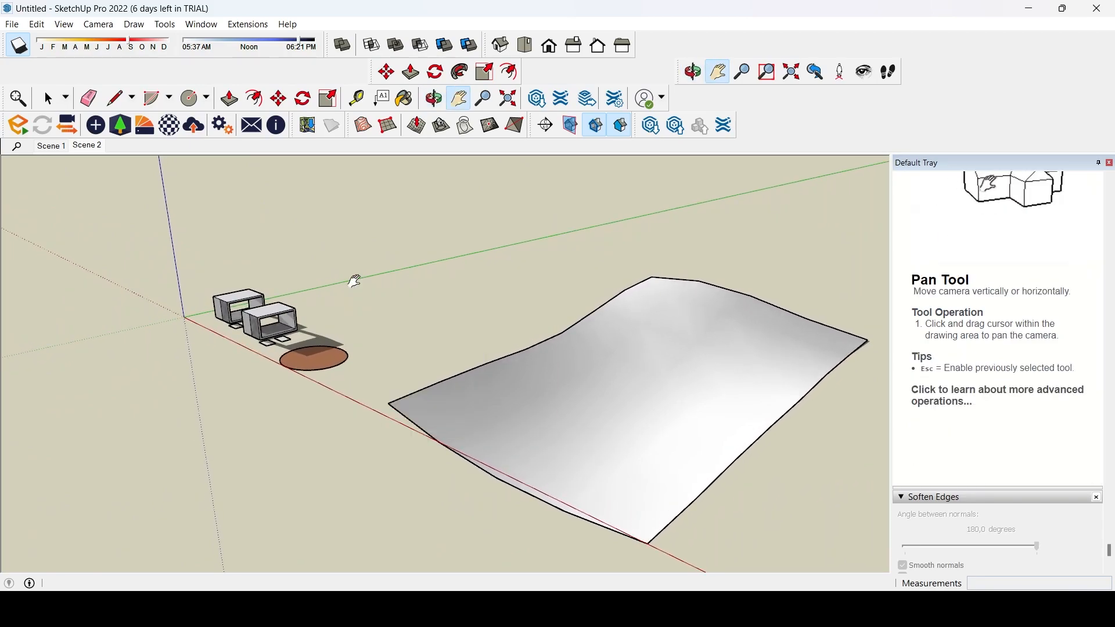
{"action": "middle_click_drag", "start_coordinate": [405, 269], "coordinate": [587, 256]}
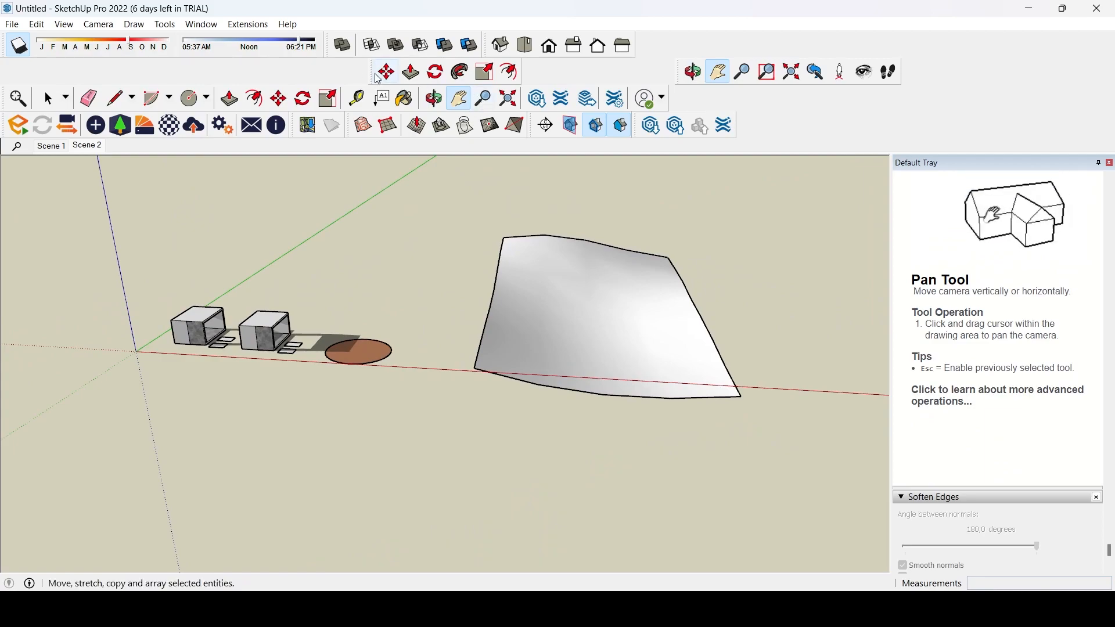
- Dock the Edit toolbar directly beneath the Camera toolbar
{"action": "left_click_drag", "start_coordinate": [369, 75], "coordinate": [669, 116]}
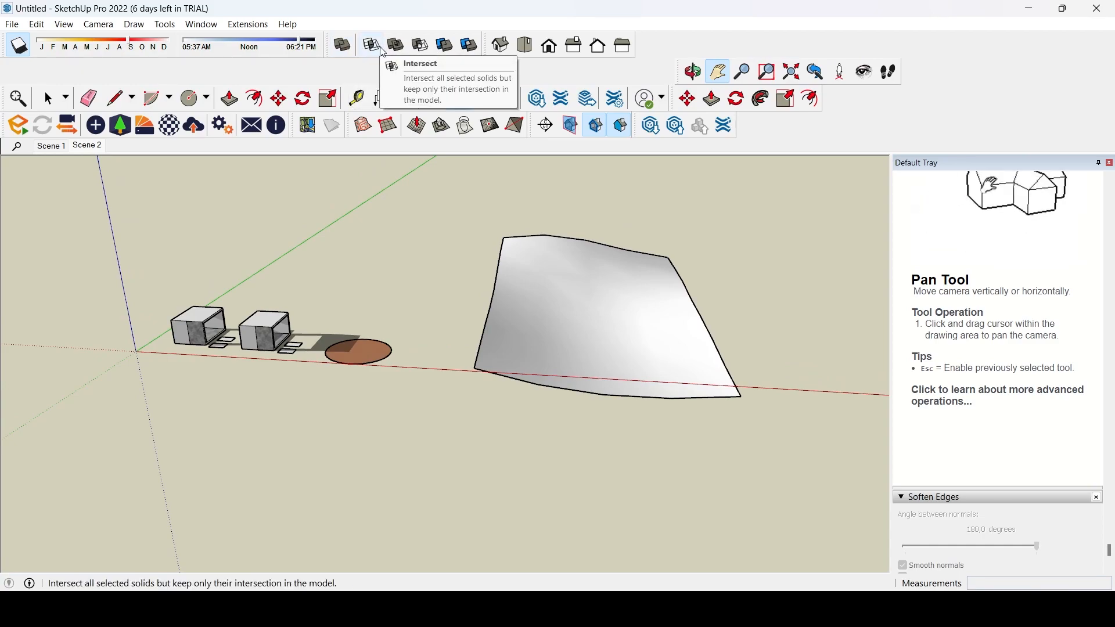
- View the model from the Iso, Top, Front, Right, Back and Left standard views, ending on the Top view
{"action": "left_click", "coordinate": [501, 45]}
{"action": "left_click", "coordinate": [525, 44]}
{"action": "left_click", "coordinate": [550, 47]}
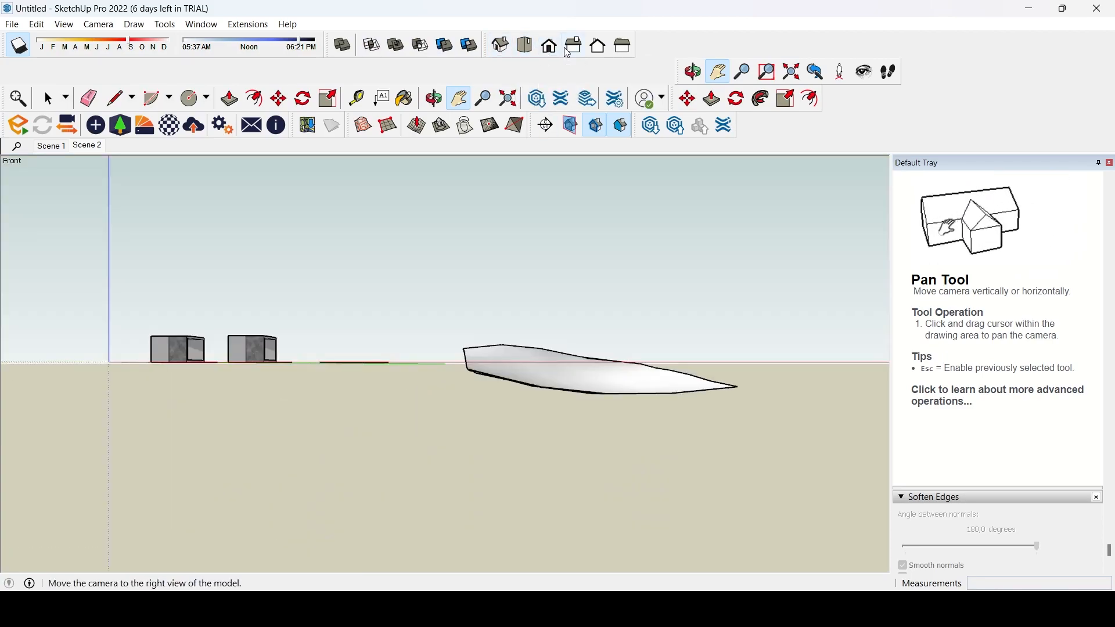
{"action": "left_click", "coordinate": [574, 45]}
{"action": "left_click", "coordinate": [598, 45]}
{"action": "left_click", "coordinate": [624, 46]}
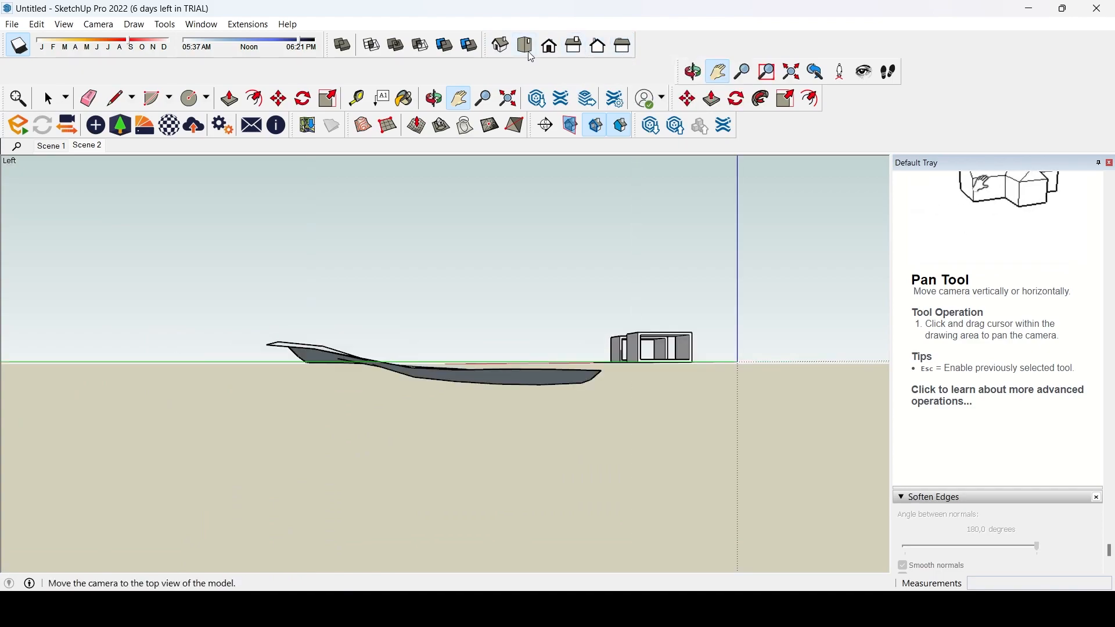
{"action": "left_click", "coordinate": [526, 46]}
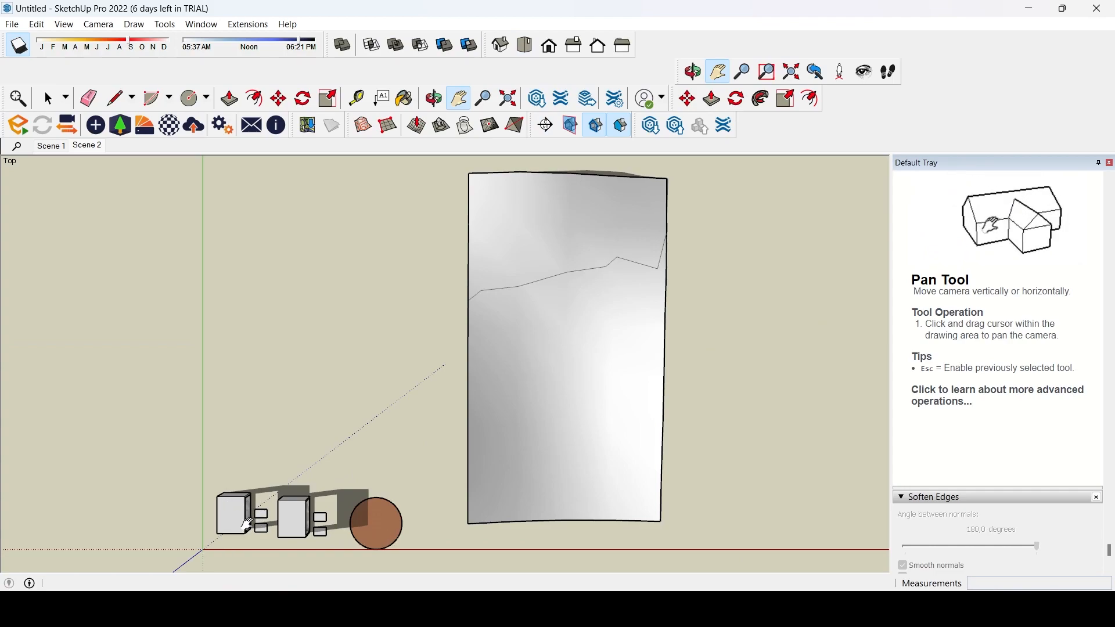
- Switch the camera to parallel projection and orbit out of the Top view to inspect the model
{"action": "left_click", "coordinate": [98, 24]}
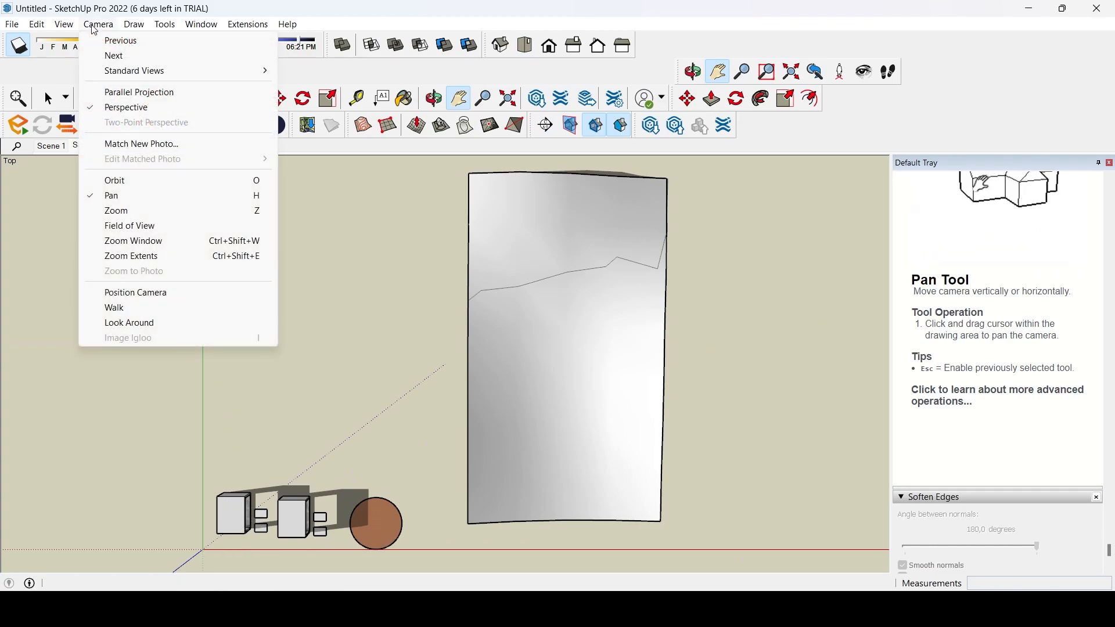
{"action": "left_click", "coordinate": [116, 95]}
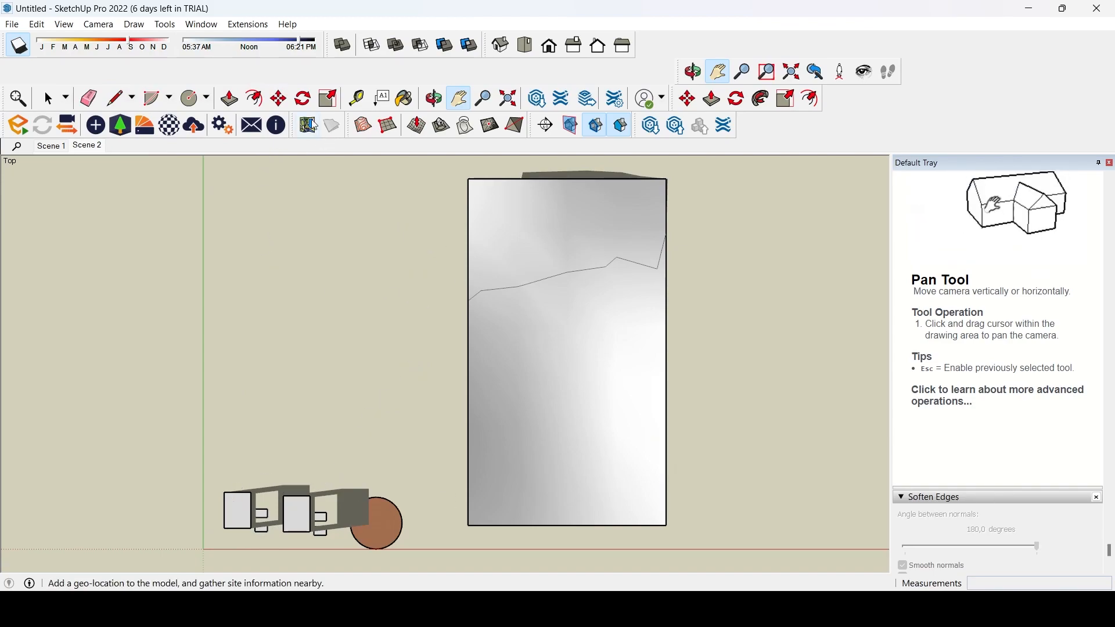
{"action": "middle_click_drag", "start_coordinate": [387, 388], "coordinate": [241, 375]}
- Try two-point perspective on the whole model, zoom out and orbit around it
{"action": "left_click", "coordinate": [98, 24]}
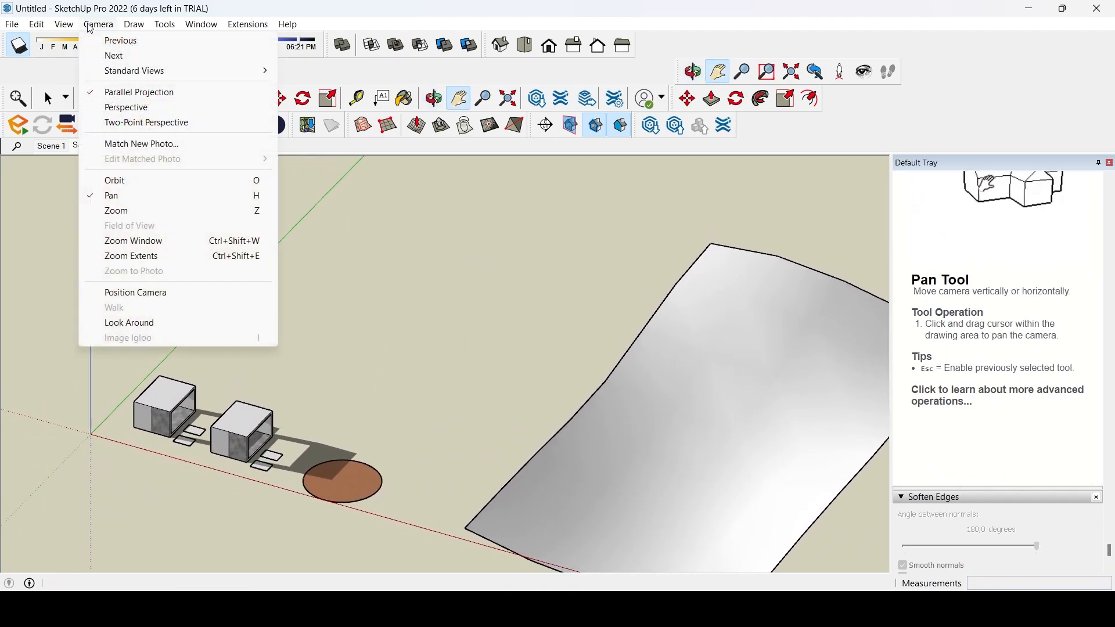
{"action": "left_click", "coordinate": [157, 122]}
{"action": "scroll", "coordinate": [241, 358], "scroll_direction": "down", "scroll_amount": 10}
{"action": "middle_click_drag", "start_coordinate": [308, 328], "coordinate": [277, 411]}
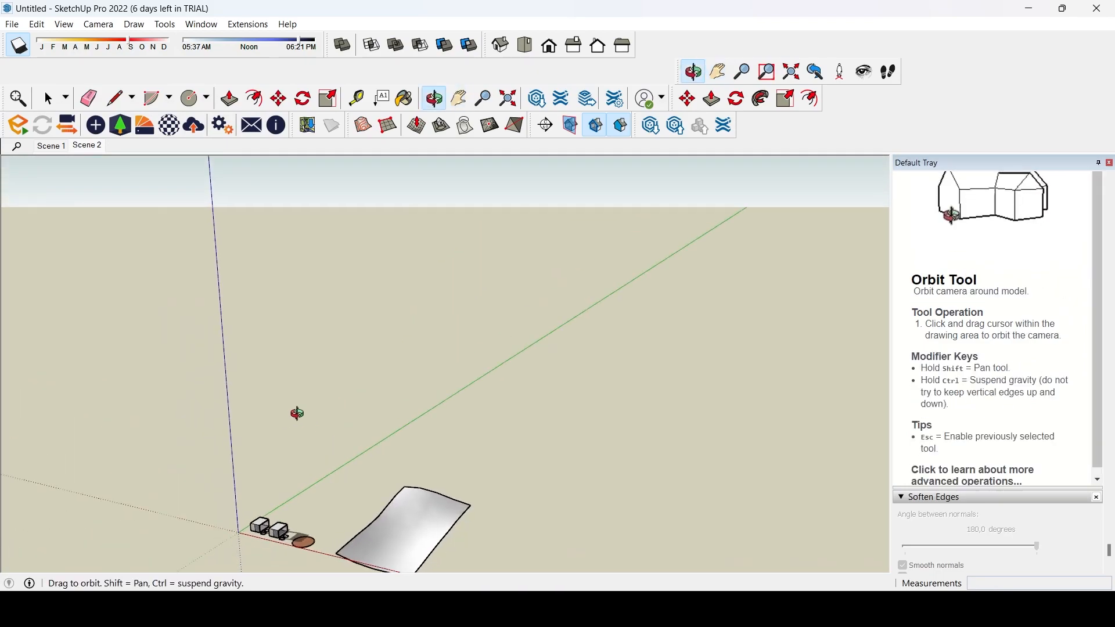
{"action": "left_click", "coordinate": [109, 26]}
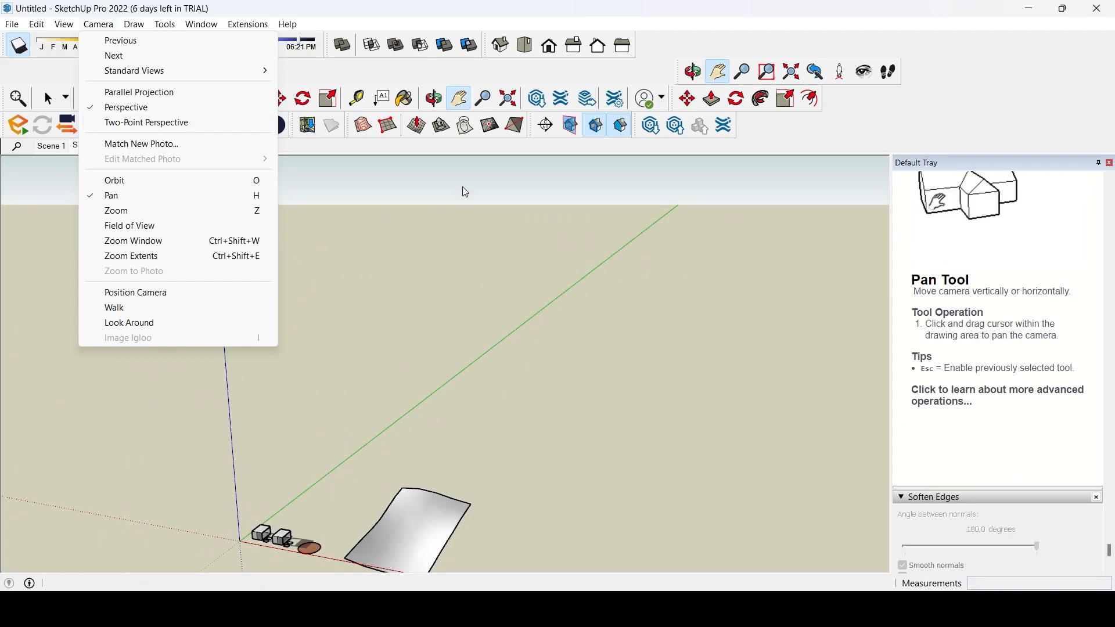
{"action": "left_click", "coordinate": [396, 249]}
- Recall Scene 1, set its camera to two-point perspective and pan to frame the boxes and the circle
{"action": "left_click", "coordinate": [46, 148]}
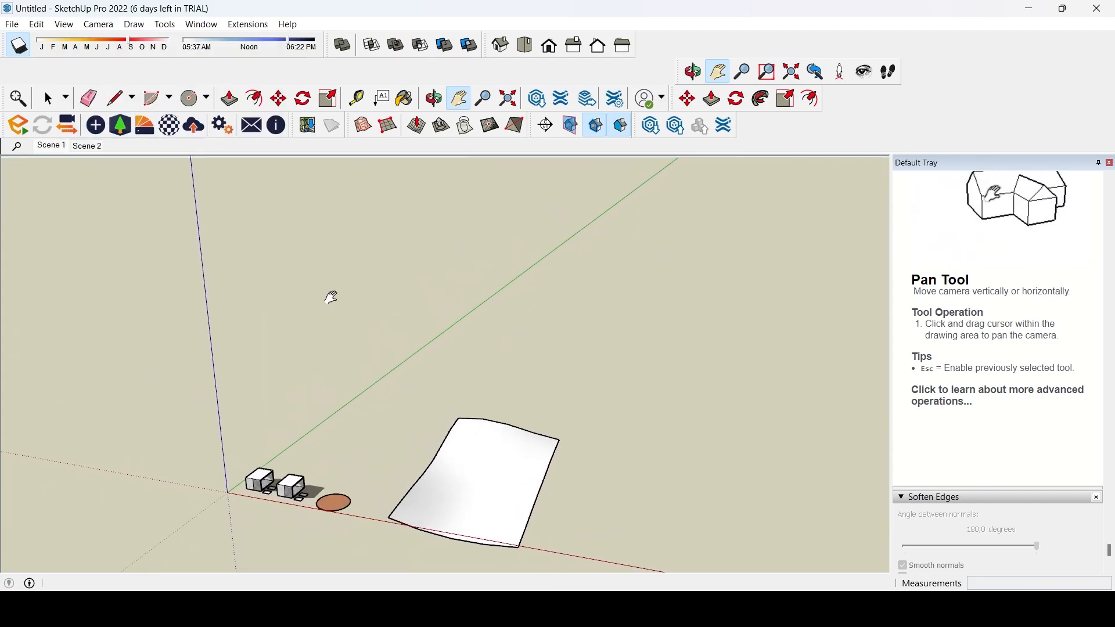
{"action": "left_click", "coordinate": [116, 26]}
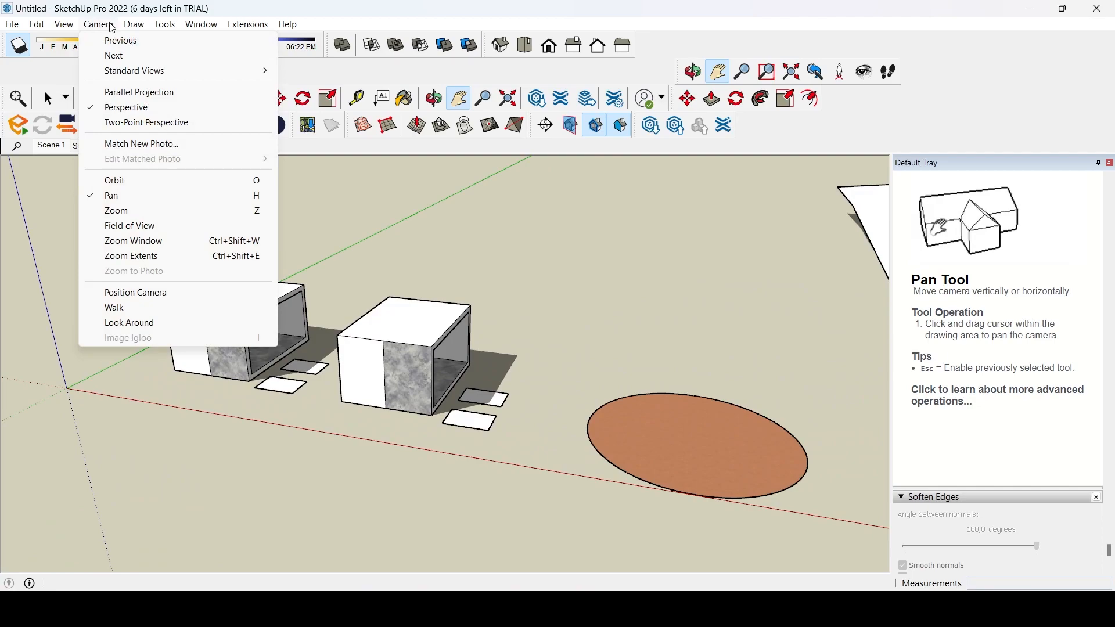
{"action": "left_click_drag", "start_coordinate": [256, 326], "coordinate": [334, 230]}
{"action": "left_click_drag", "start_coordinate": [301, 418], "coordinate": [340, 372]}
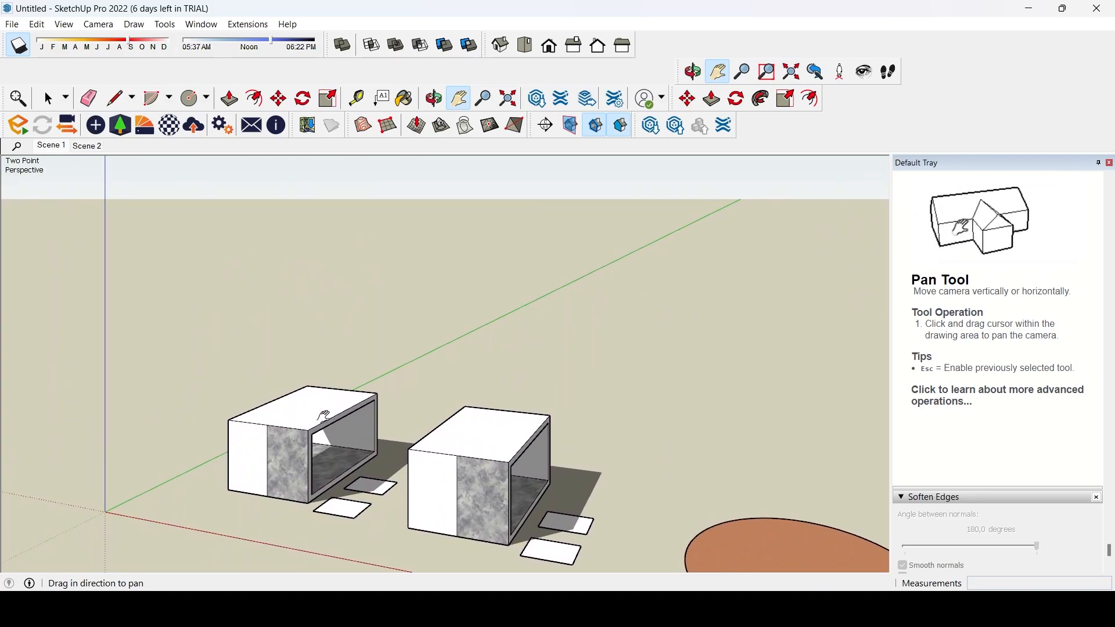
{"action": "left_click_drag", "start_coordinate": [324, 416], "coordinate": [344, 370]}
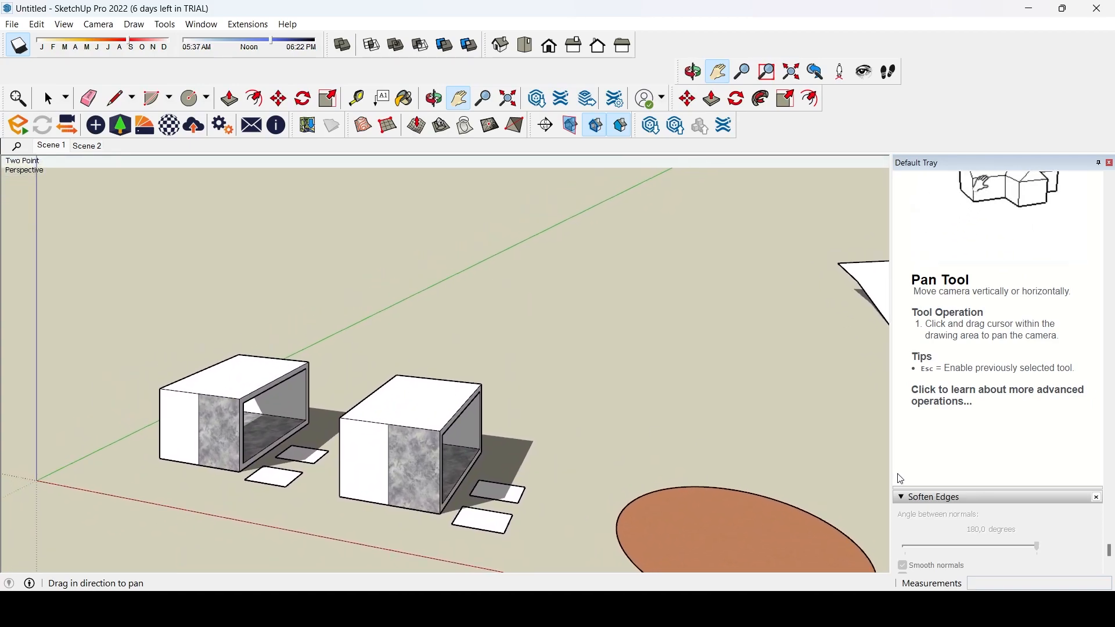
- Update Scene 1 with the current two-point perspective view, keeping every scene property included in the update
{"action": "scroll", "coordinate": [972, 493], "scroll_direction": "down", "scroll_amount": 1}
{"action": "scroll", "coordinate": [976, 484], "scroll_direction": "up", "scroll_amount": 8}
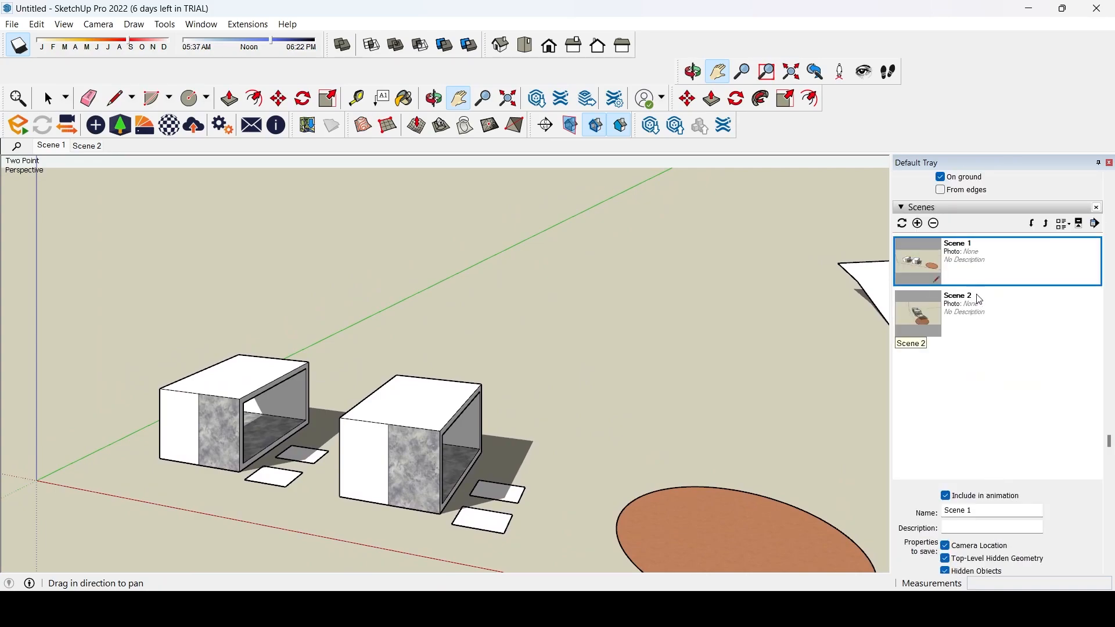
{"action": "right_click", "coordinate": [969, 261]}
{"action": "left_click", "coordinate": [991, 288]}
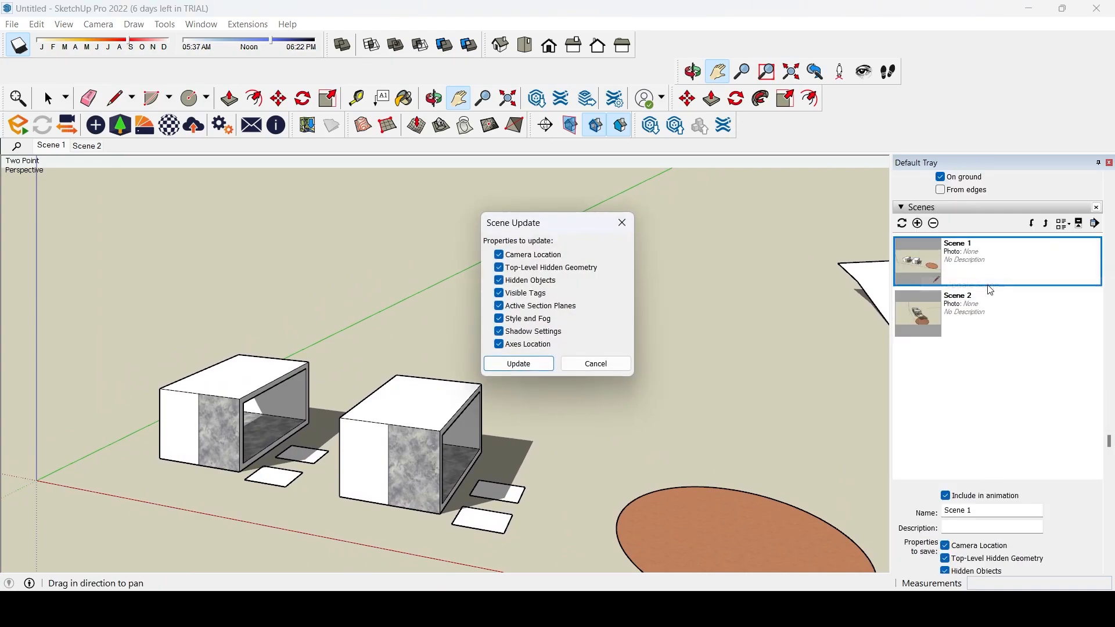
{"action": "left_click", "coordinate": [519, 365]}
- Recall Scene 2 and Scene 1 to compare their saved views, orbit out of Scene 1 and check the active camera projection
{"action": "double_click", "coordinate": [929, 319]}
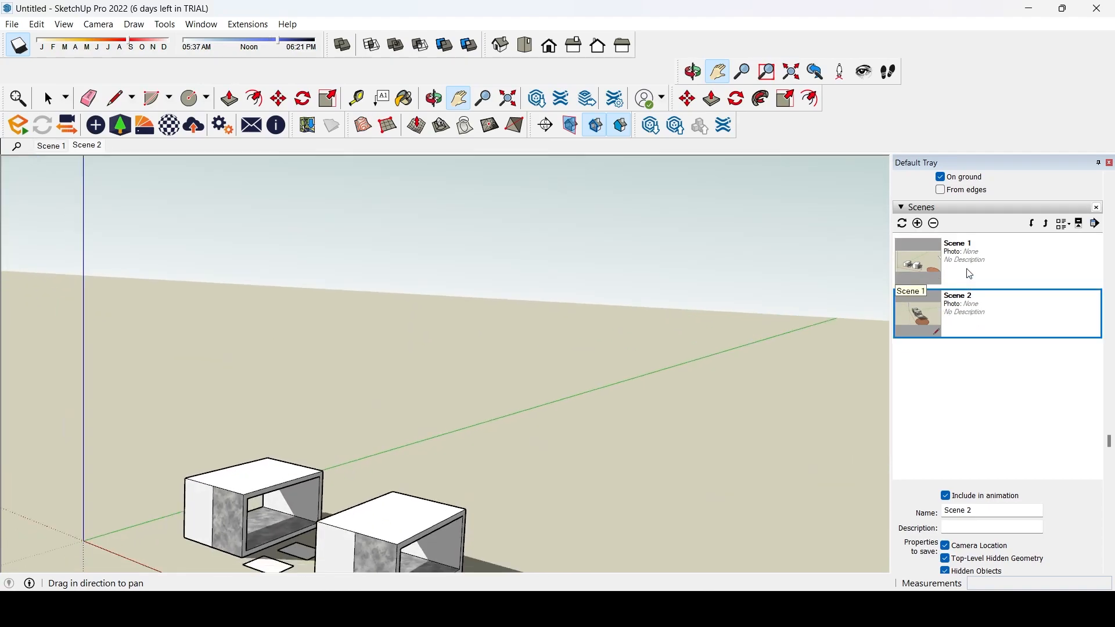
{"action": "double_click", "coordinate": [970, 277]}
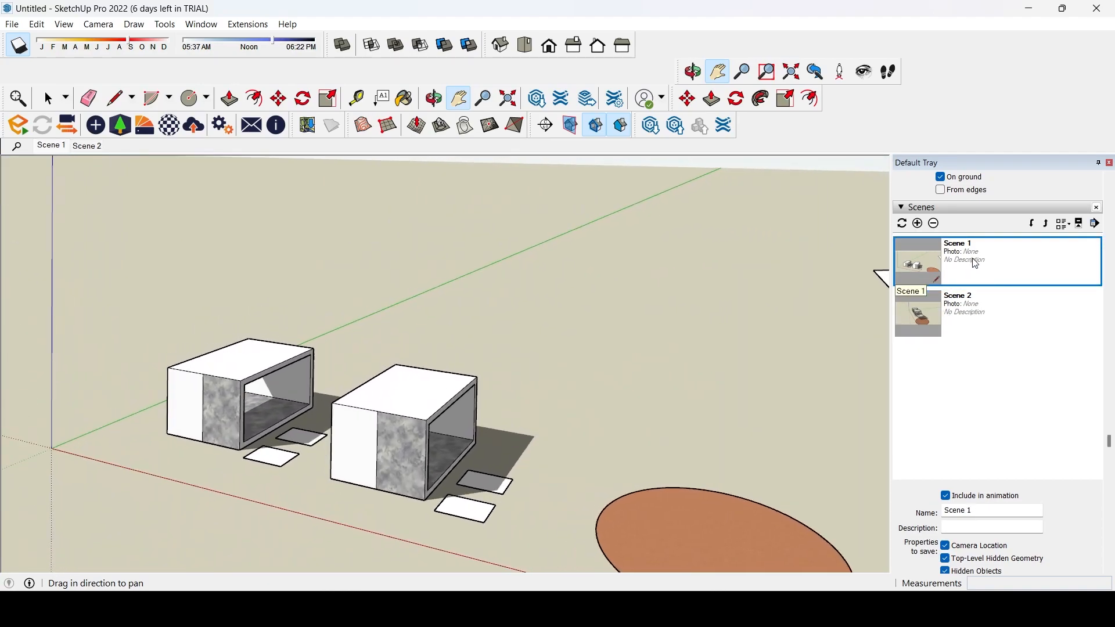
{"action": "middle_click_drag", "start_coordinate": [167, 264], "coordinate": [243, 341]}
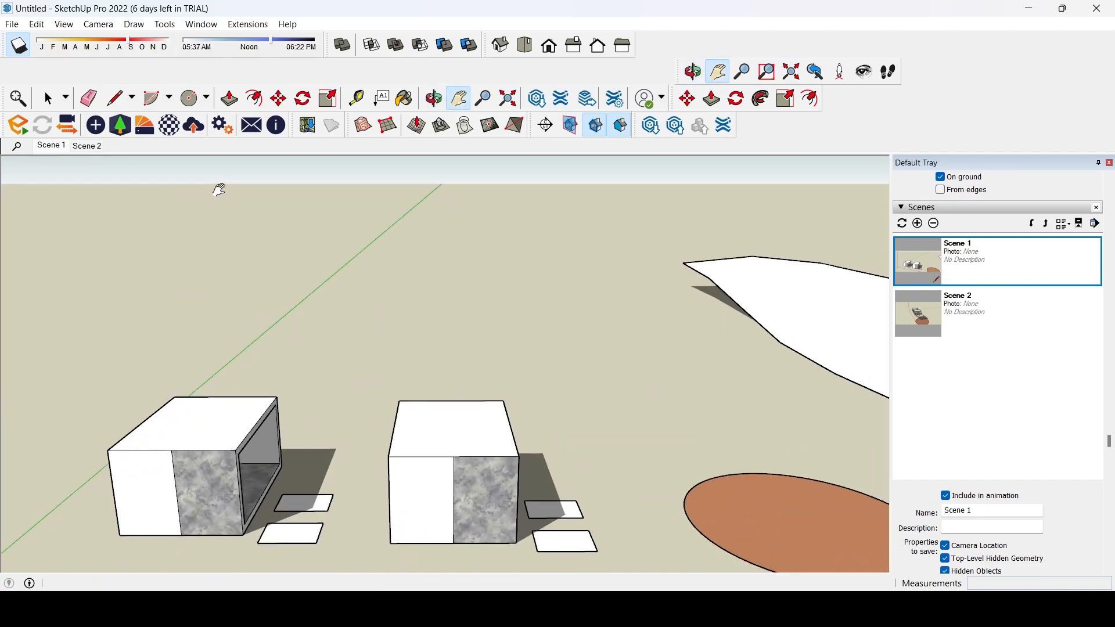
{"action": "left_click", "coordinate": [98, 24]}
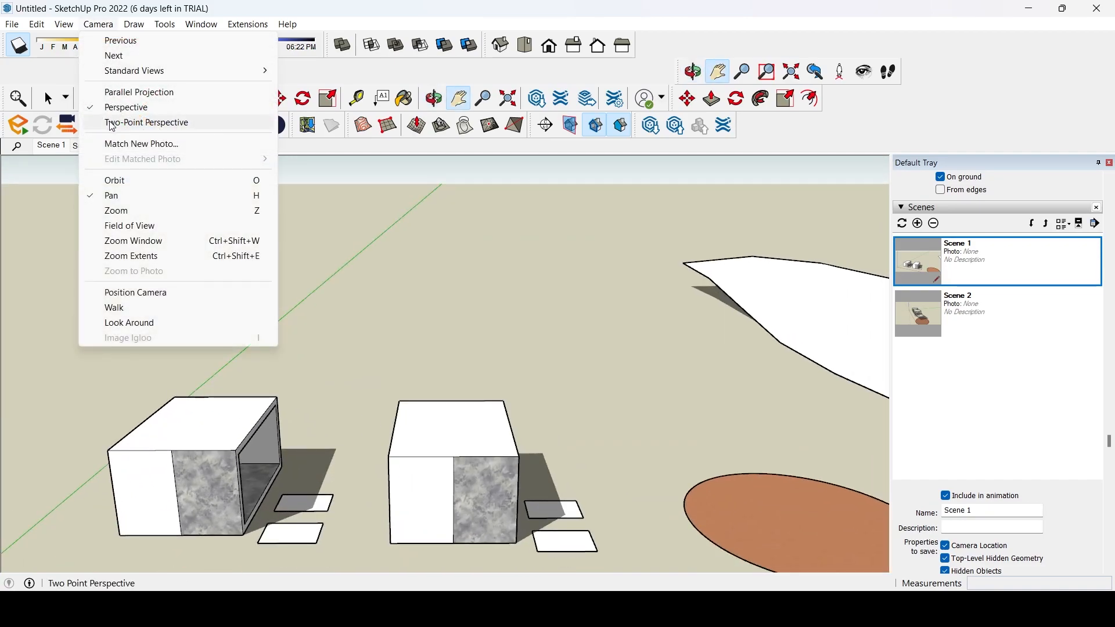
{"action": "left_click", "coordinate": [497, 232]}
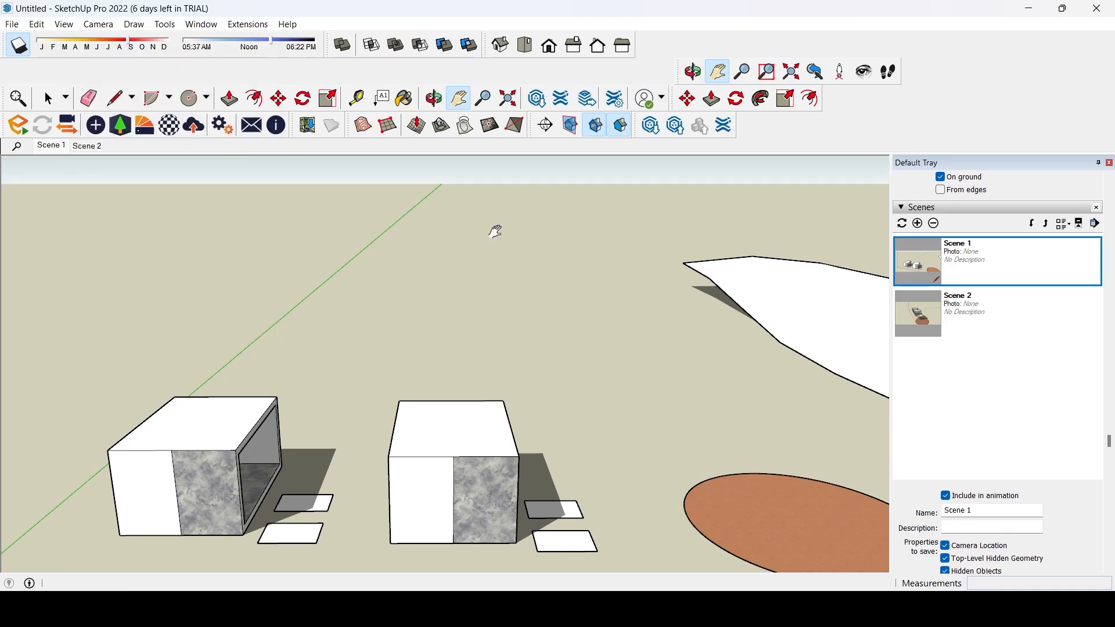
- View the model from the Left, Right and Iso standard views and orbit slightly around it
{"action": "left_click", "coordinate": [622, 45]}
{"action": "left_click", "coordinate": [573, 45]}
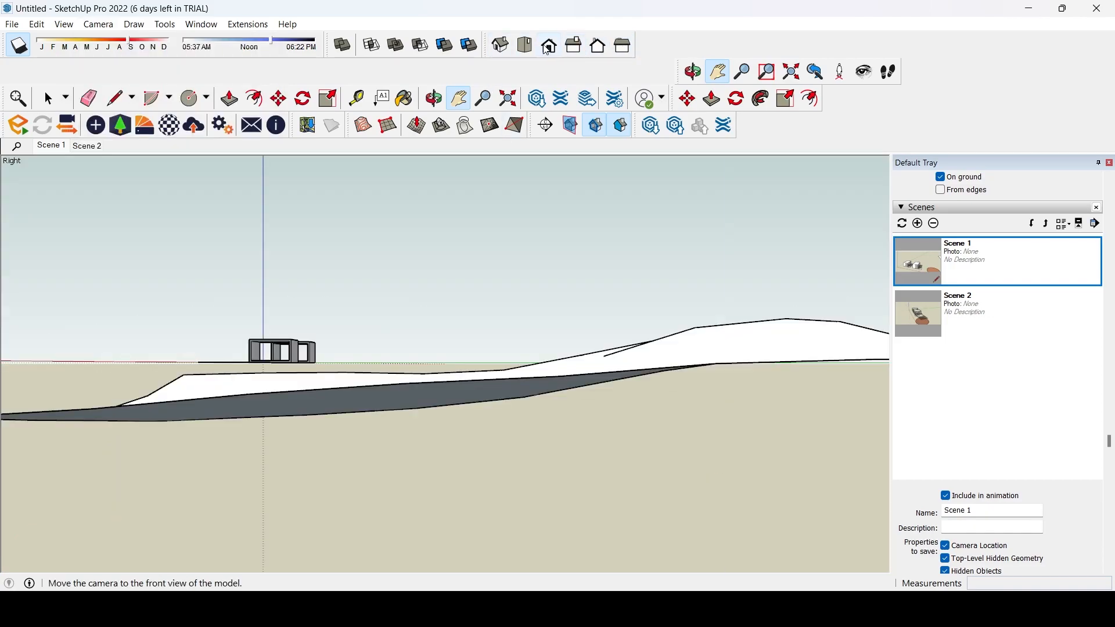
{"action": "left_click", "coordinate": [500, 45]}
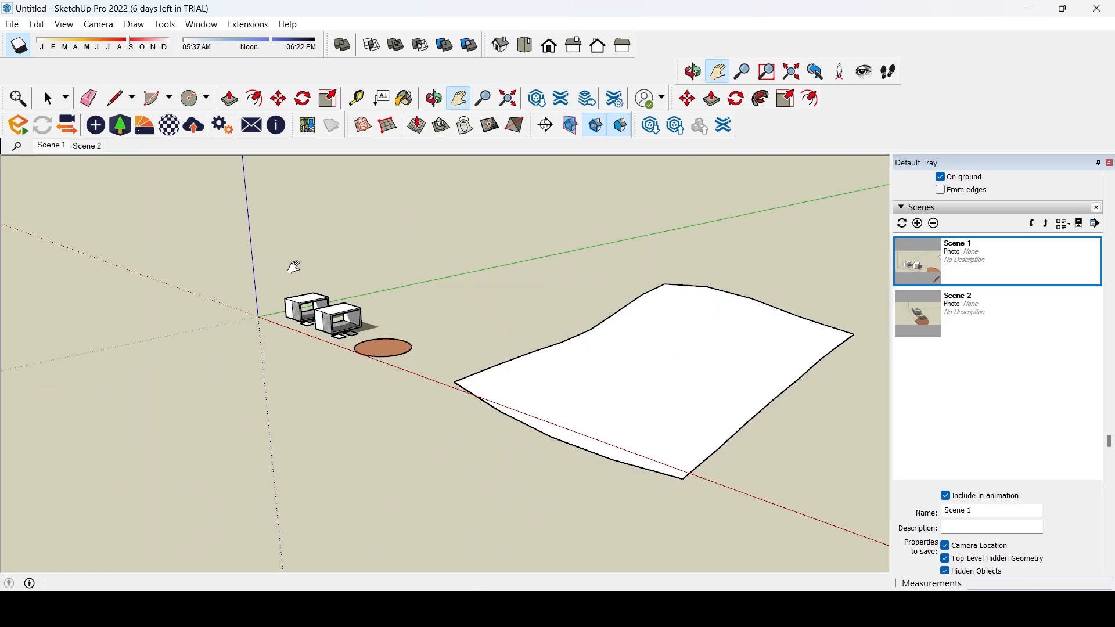
{"action": "middle_click_drag", "start_coordinate": [251, 231], "coordinate": [407, 224]}
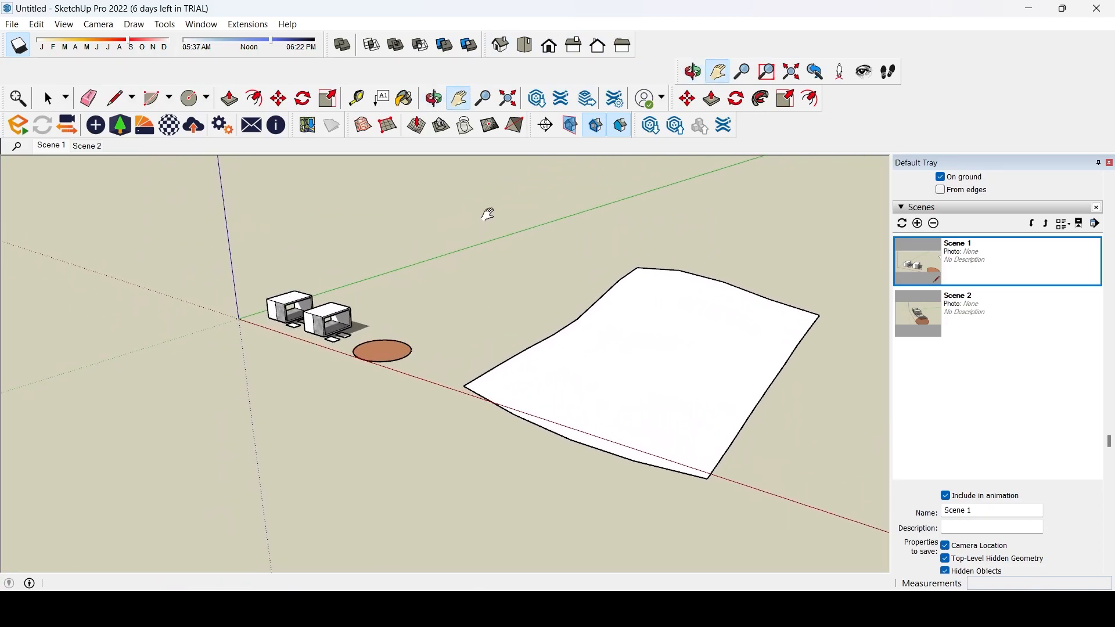
- Place a vertical section plane parallel to the red axis in front of the boxes, keeping the default name and symbol
{"action": "left_click", "coordinate": [546, 125]}
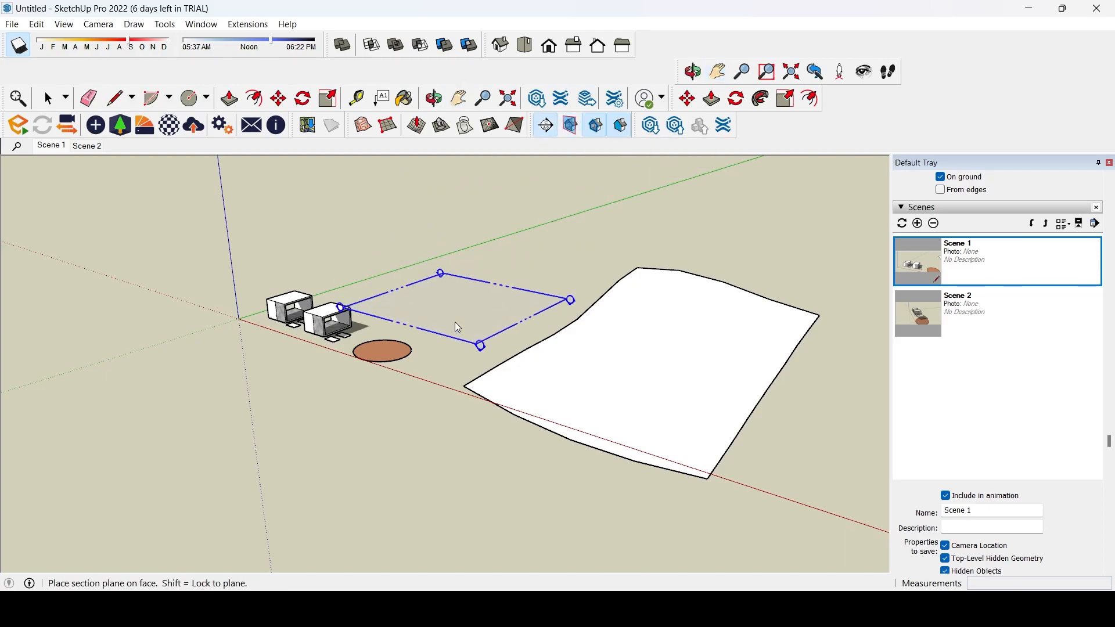
{"action": "left_click", "coordinate": [361, 370]}
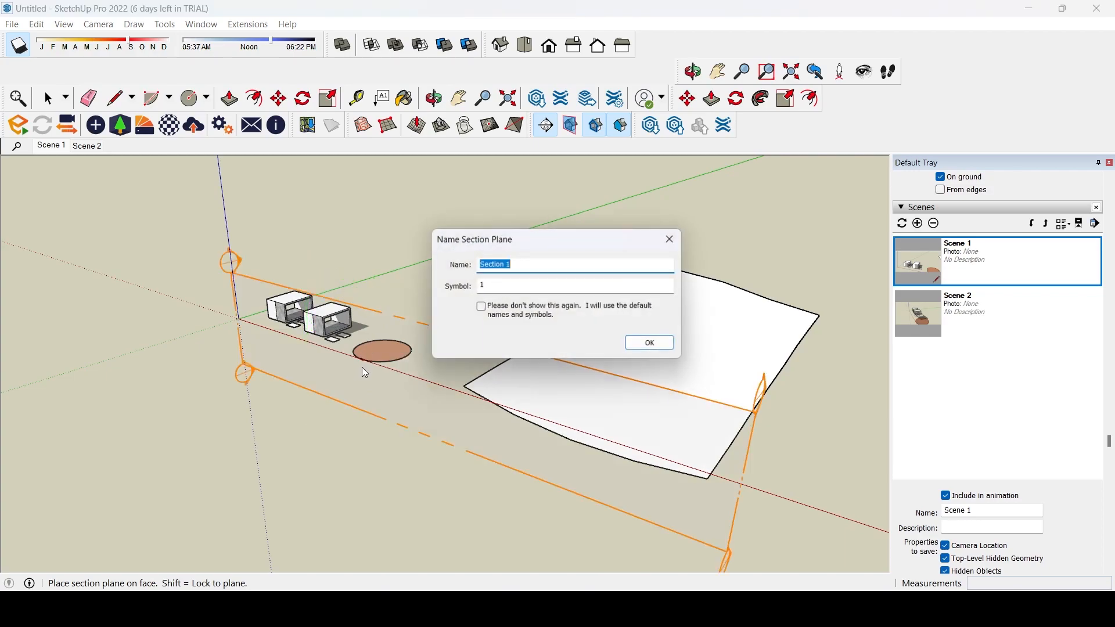
{"action": "left_click", "coordinate": [654, 345]}
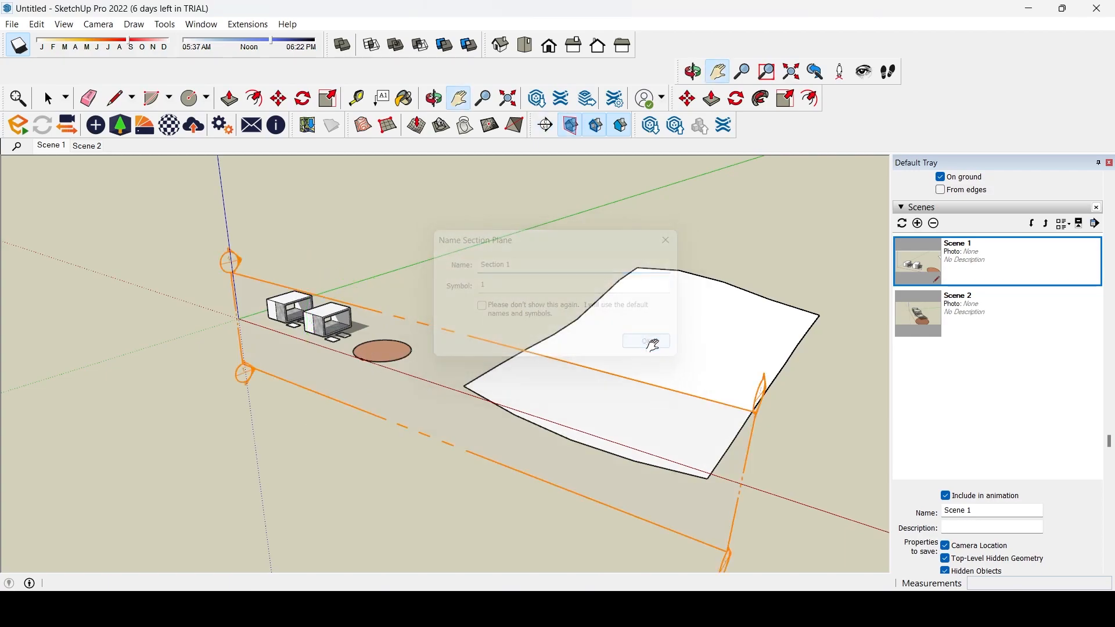
- Move the section plane about 1600 mm back so that it cuts through both boxes, the circle and the terrain
{"action": "left_click", "coordinate": [687, 99]}
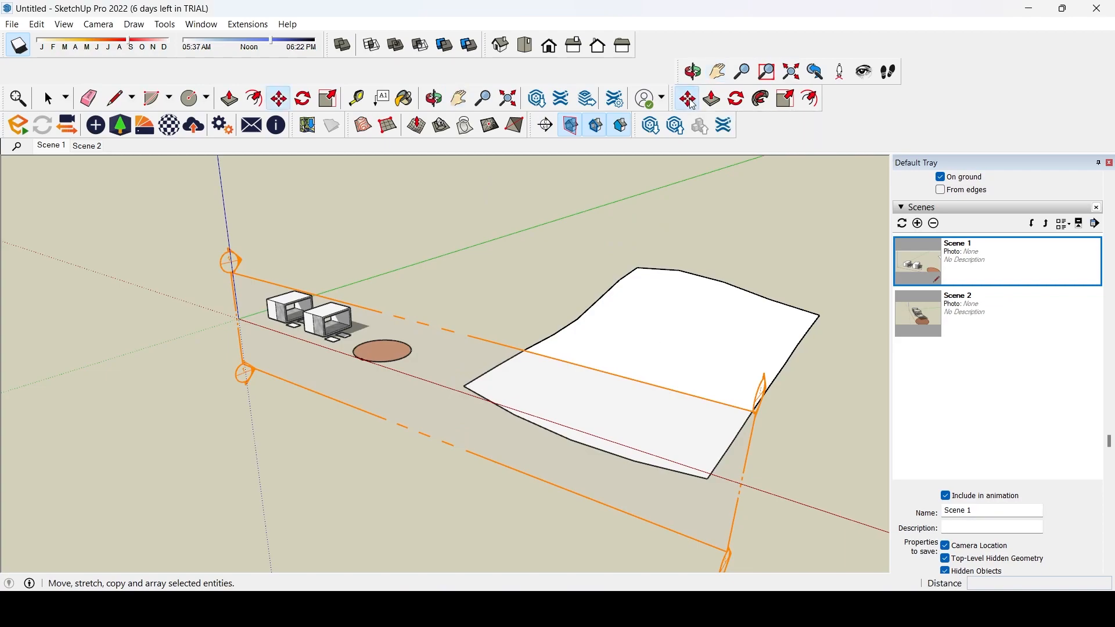
{"action": "left_click", "coordinate": [462, 333]}
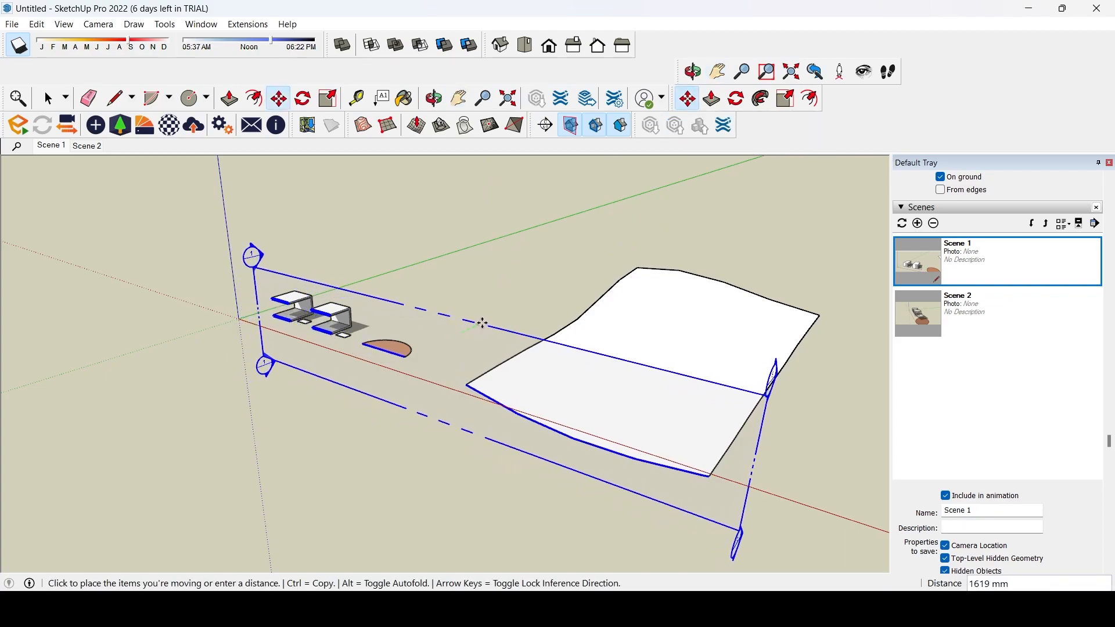
{"action": "left_click", "coordinate": [478, 318]}
{"action": "scroll", "coordinate": [348, 308], "scroll_direction": "up", "scroll_amount": 6}
{"action": "middle_click_drag", "start_coordinate": [352, 304], "coordinate": [431, 281]}
{"action": "scroll", "coordinate": [294, 331], "scroll_direction": "down", "scroll_amount": 6}
{"action": "left_click", "coordinate": [49, 98]}
{"action": "middle_click_drag", "start_coordinate": [515, 291], "coordinate": [262, 335]}
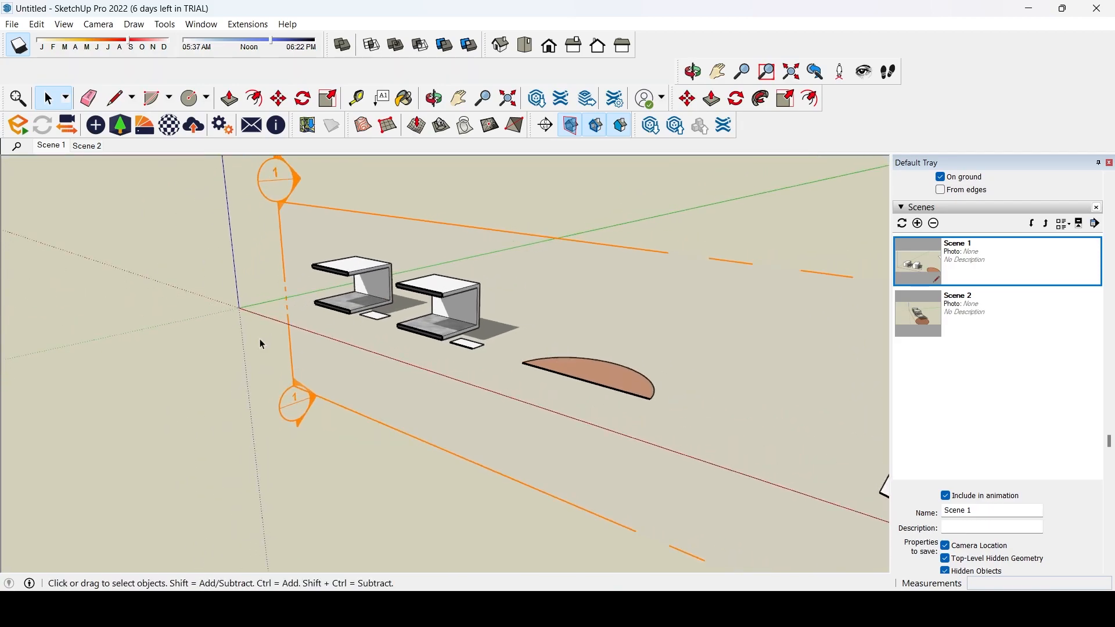
- Select the section plane and toggle the display of section planes off and on again
{"action": "scroll", "coordinate": [262, 336], "scroll_direction": "down", "scroll_amount": 3}
{"action": "left_click", "coordinate": [411, 429]}
{"action": "scroll", "coordinate": [378, 349], "scroll_direction": "up", "scroll_amount": 3}
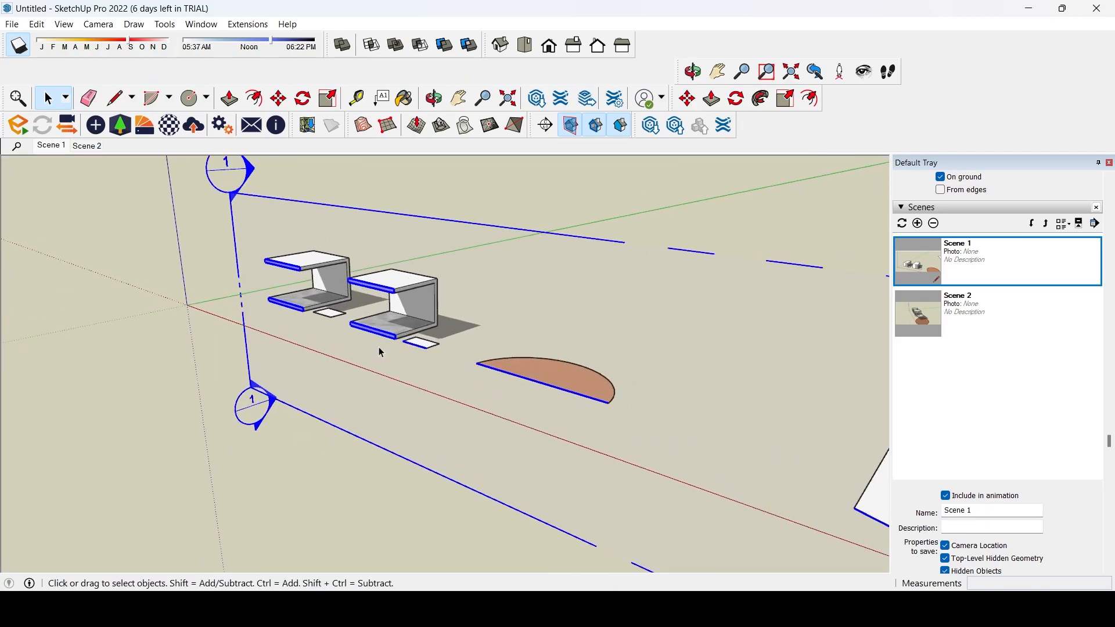
{"action": "left_click", "coordinate": [575, 130]}
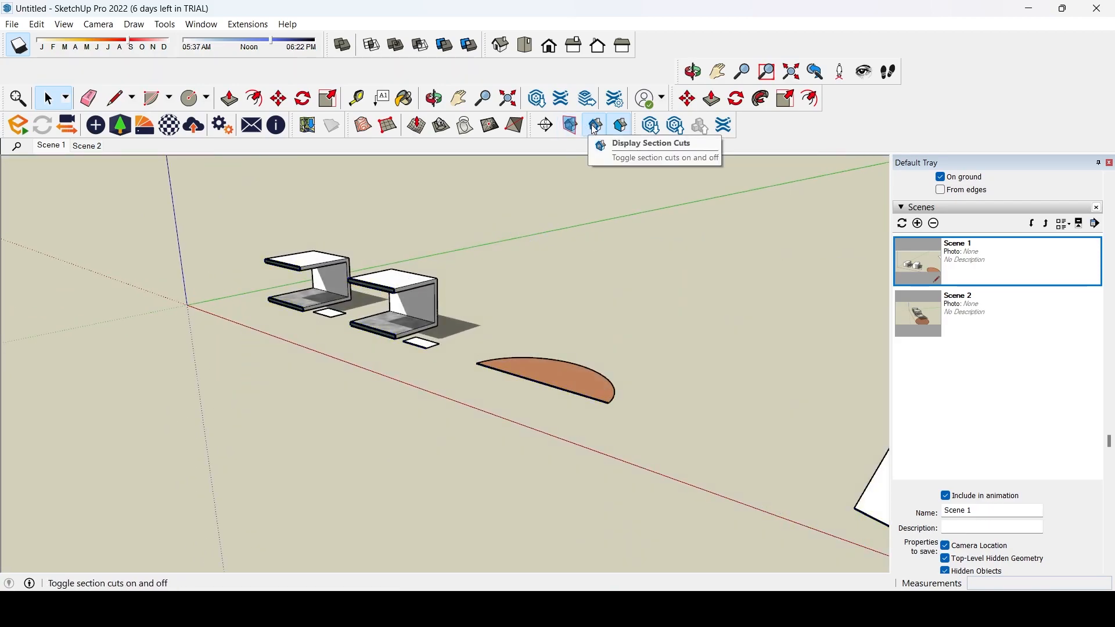
{"action": "left_click", "coordinate": [574, 130]}
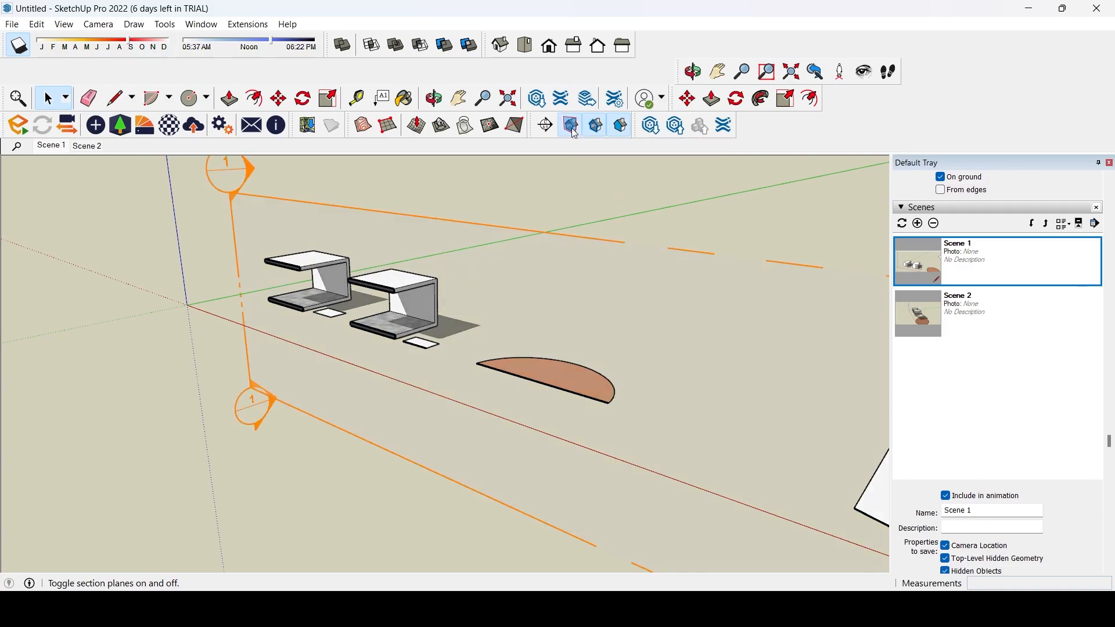
- Turn section cuts off, reactivate the cut from the section plane itself, and toggle section cuts off and on once more
{"action": "left_click", "coordinate": [597, 133]}
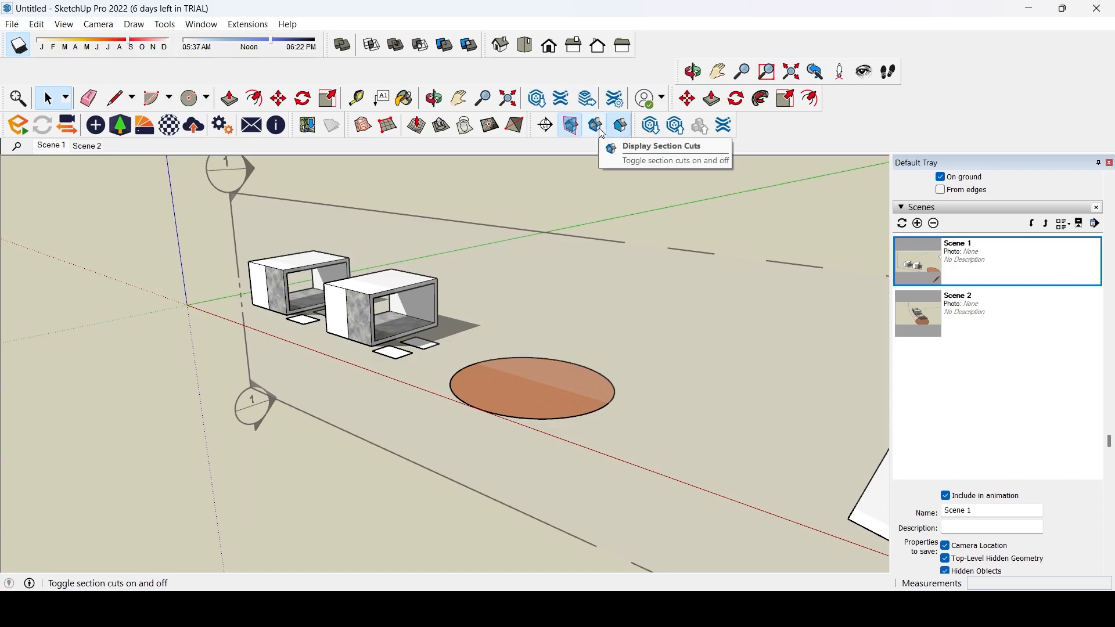
{"action": "double_click", "coordinate": [541, 233]}
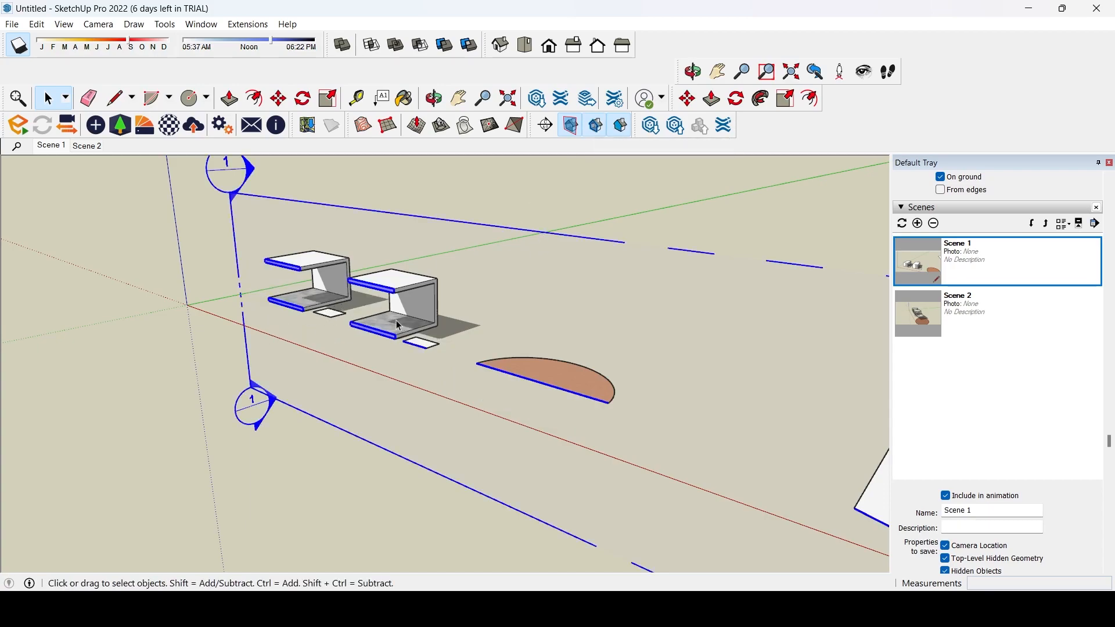
{"action": "left_click", "coordinate": [597, 127]}
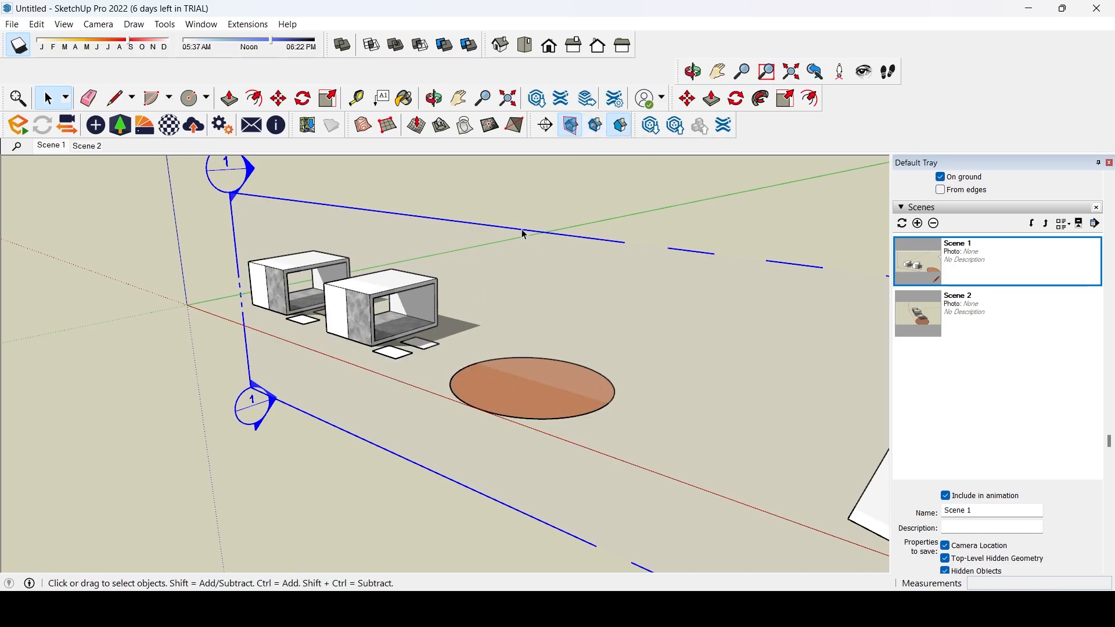
{"action": "left_click", "coordinate": [597, 127]}
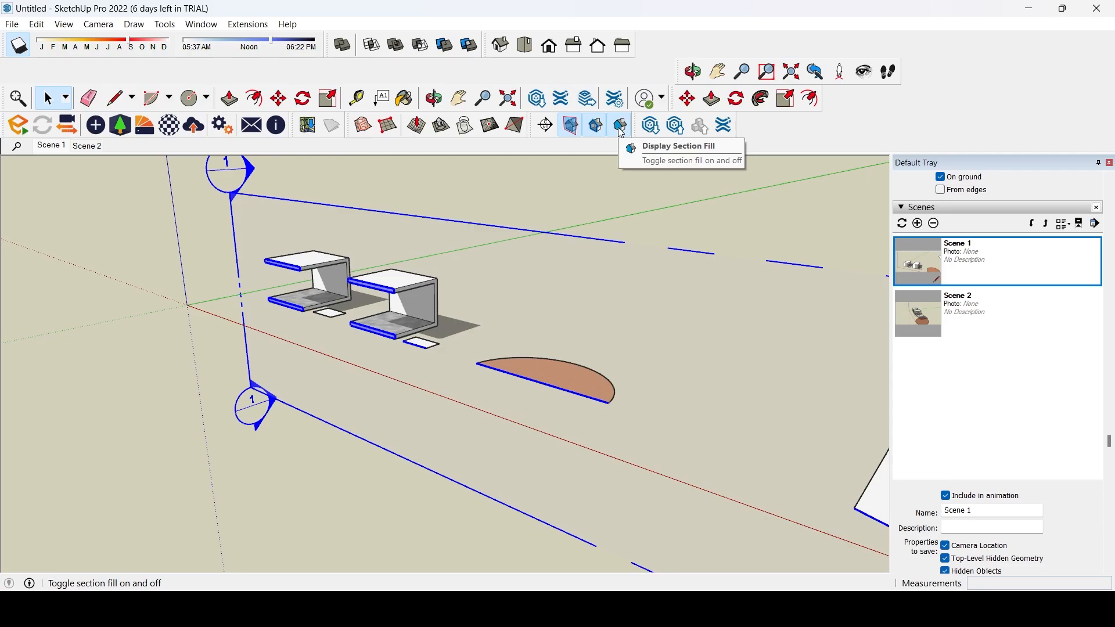
- Turn section fill off to inspect the hollow cut faces of the boxes up close, and turn the fill back on
{"action": "scroll", "coordinate": [606, 205], "scroll_direction": "up", "scroll_amount": 6}
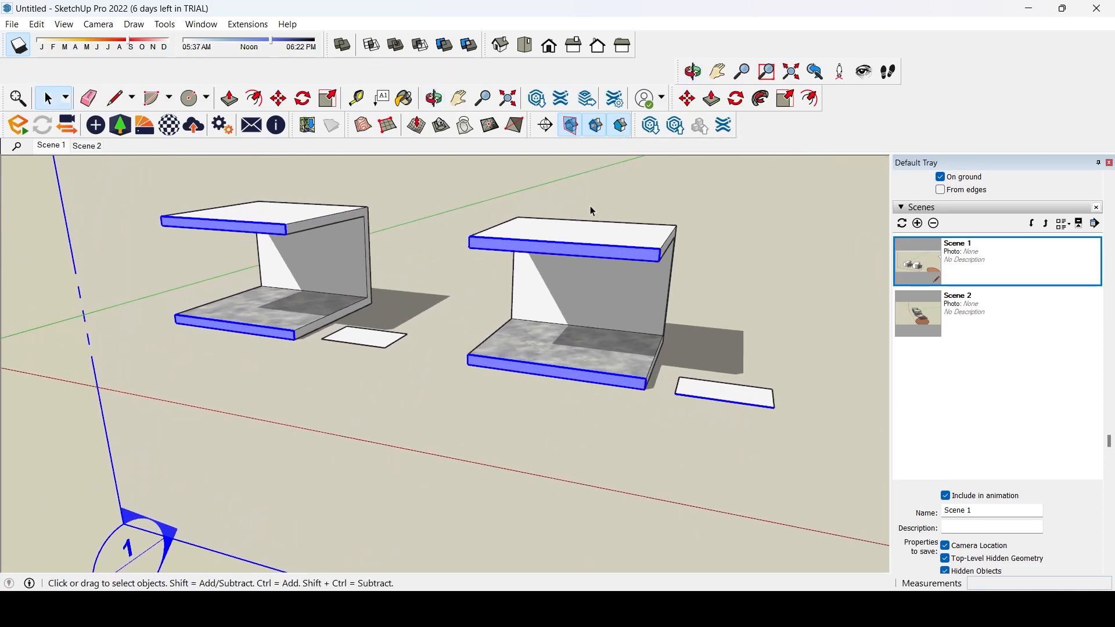
{"action": "left_click", "coordinate": [620, 125]}
{"action": "middle_click_drag", "start_coordinate": [537, 255], "coordinate": [466, 263]}
{"action": "scroll", "coordinate": [503, 223], "scroll_direction": "up", "scroll_amount": 5}
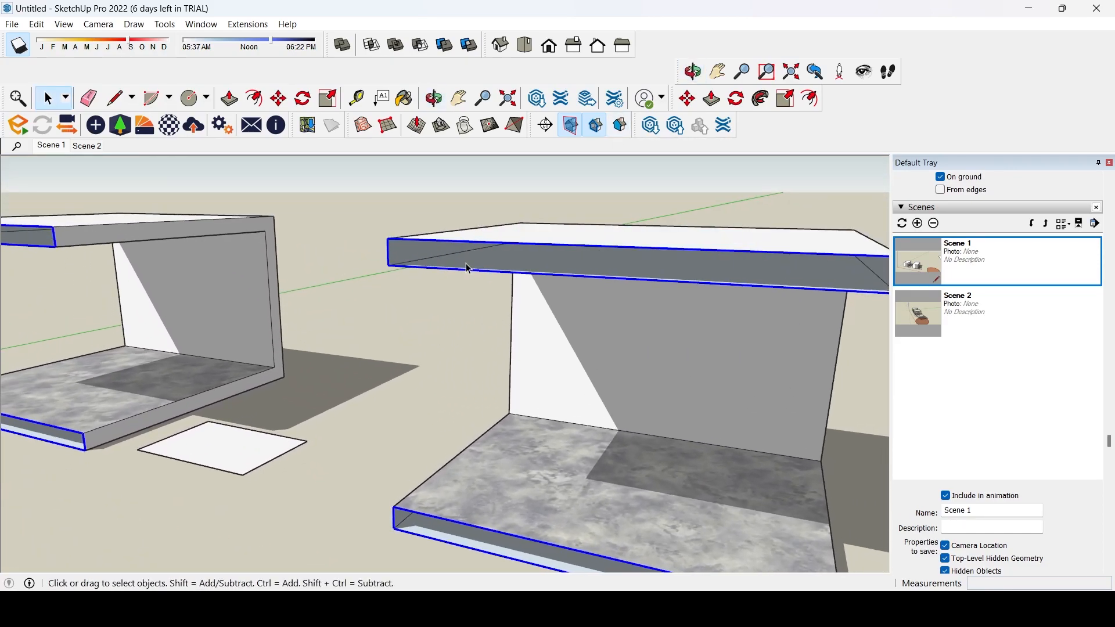
{"action": "left_click", "coordinate": [621, 125]}
{"action": "scroll", "coordinate": [424, 264], "scroll_direction": "down", "scroll_amount": 3}
{"action": "scroll", "coordinate": [273, 372], "scroll_direction": "down", "scroll_amount": 3}
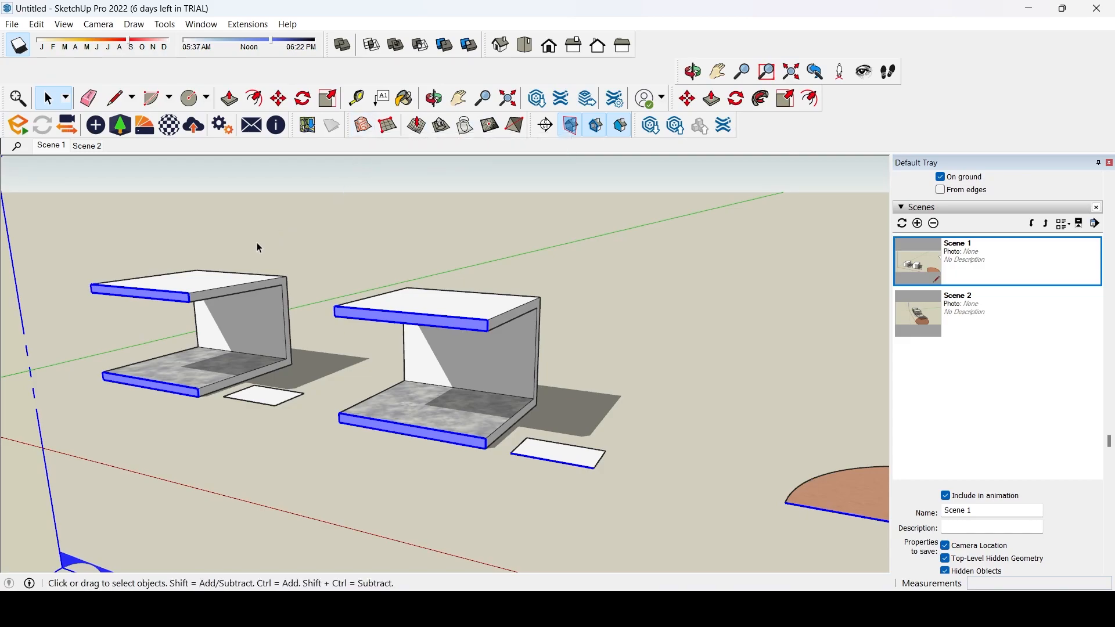
- Delete the section plane that cuts through the boxes and the circle
{"action": "scroll", "coordinate": [260, 248], "scroll_direction": "down", "scroll_amount": 6}
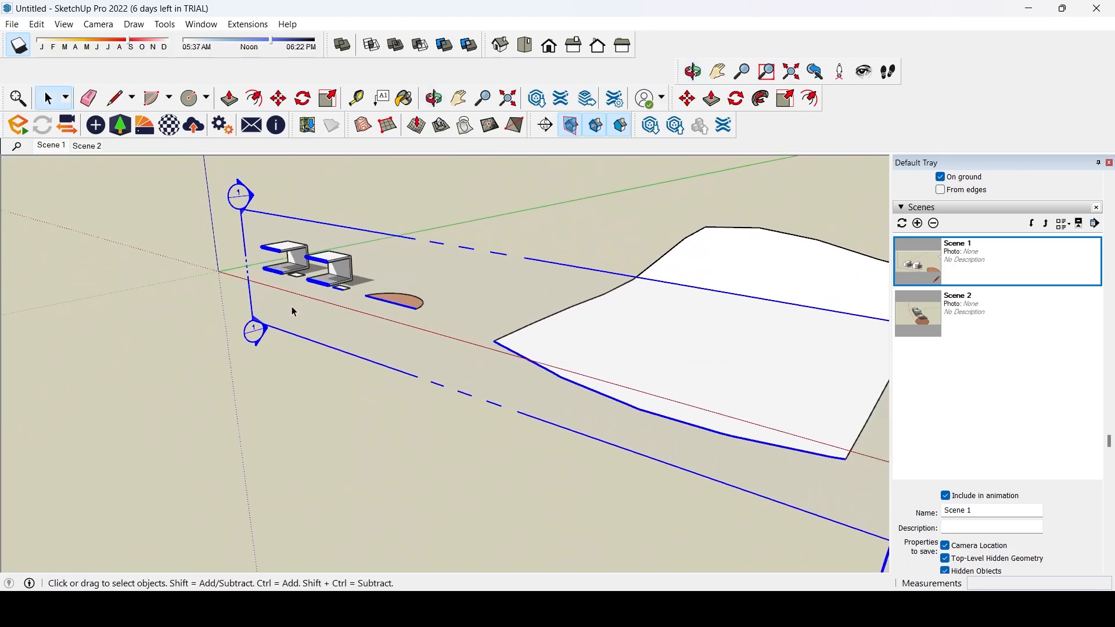
{"action": "scroll", "coordinate": [334, 308], "scroll_direction": "up", "scroll_amount": 2}
{"action": "middle_click_drag", "start_coordinate": [395, 239], "coordinate": [332, 360]}
{"action": "middle_click_drag", "start_coordinate": [58, 300], "coordinate": [183, 344]}
{"action": "scroll", "coordinate": [99, 299], "scroll_direction": "up", "scroll_amount": 2}
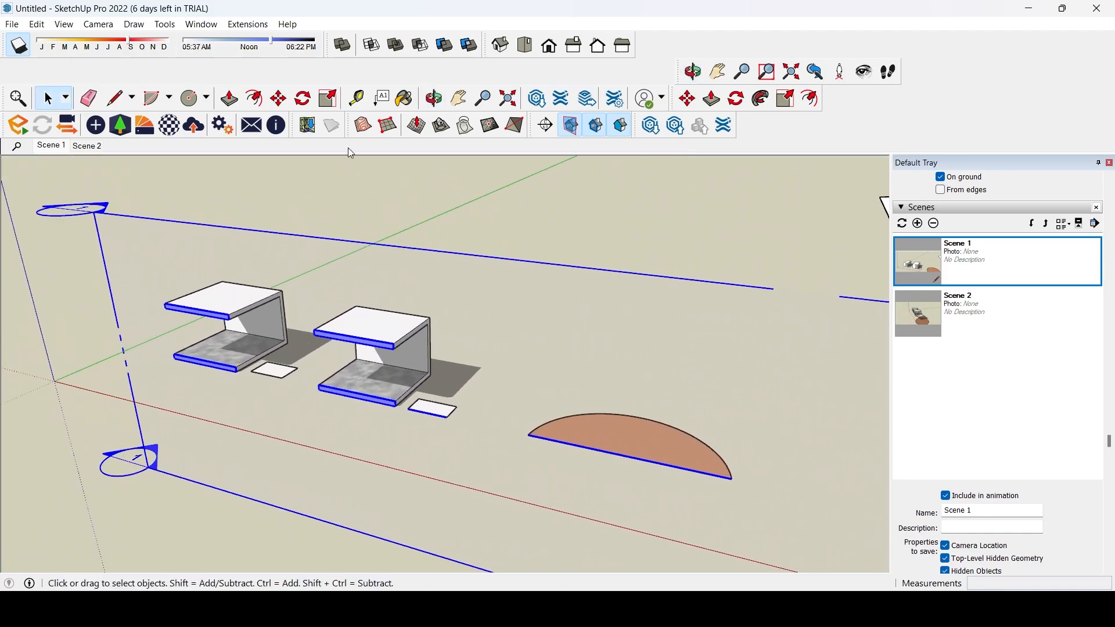
{"action": "scroll", "coordinate": [324, 337], "scroll_direction": "down", "scroll_amount": 3}
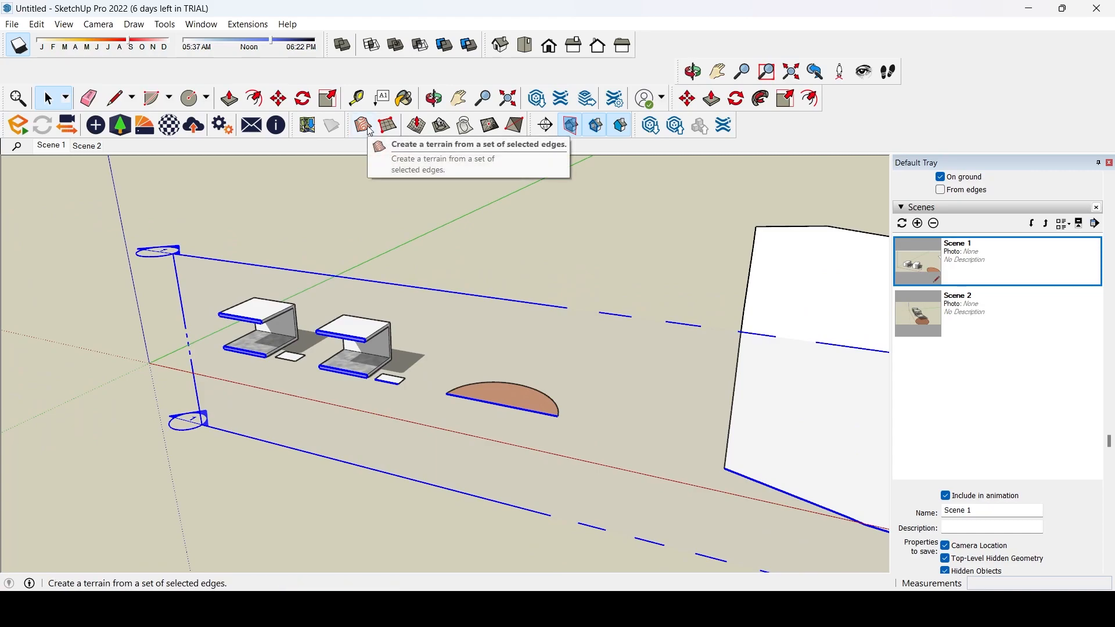
{"action": "left_click", "coordinate": [541, 318]}
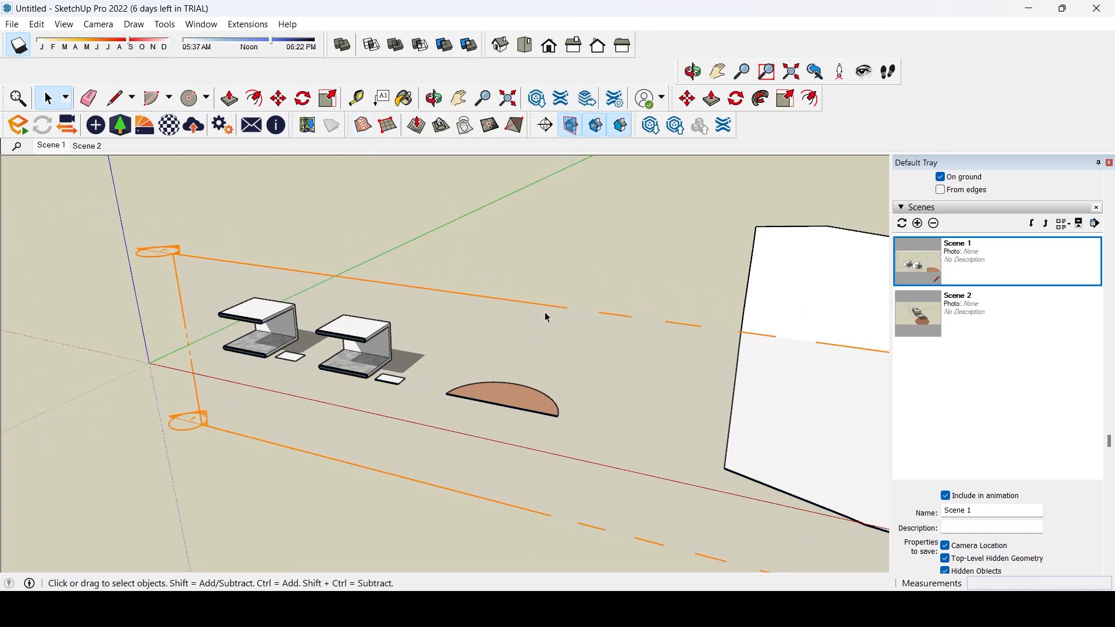
{"action": "left_click", "coordinate": [546, 316]}
{"action": "key", "text": "Delete"}
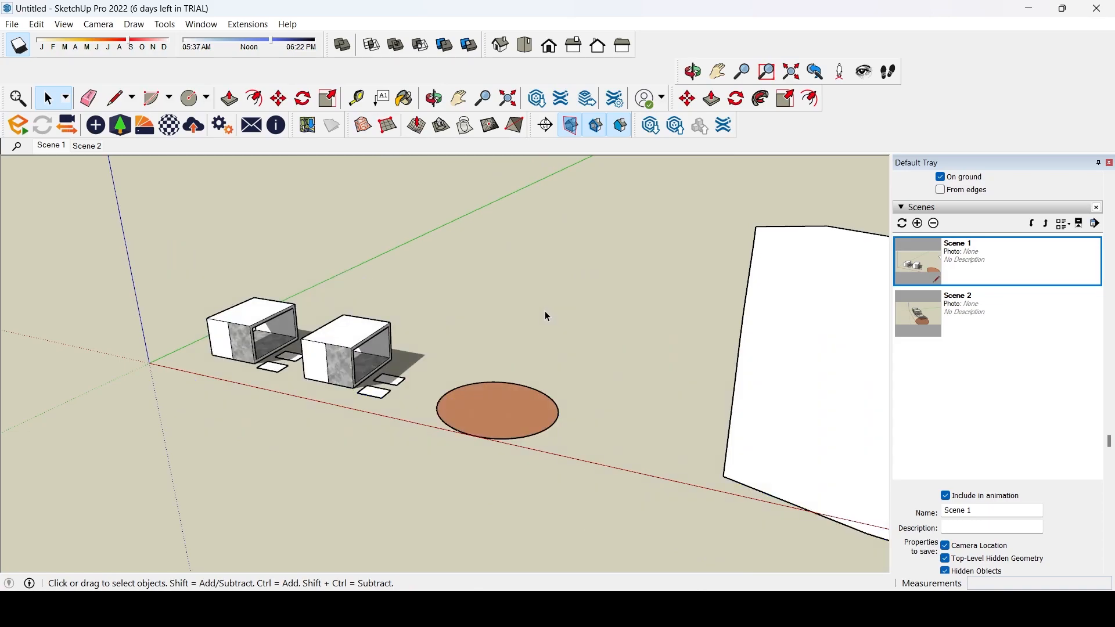
- Open 3D Warehouse, browse its home page and open the Backyard Renovation collection
{"action": "left_click", "coordinate": [537, 98]}
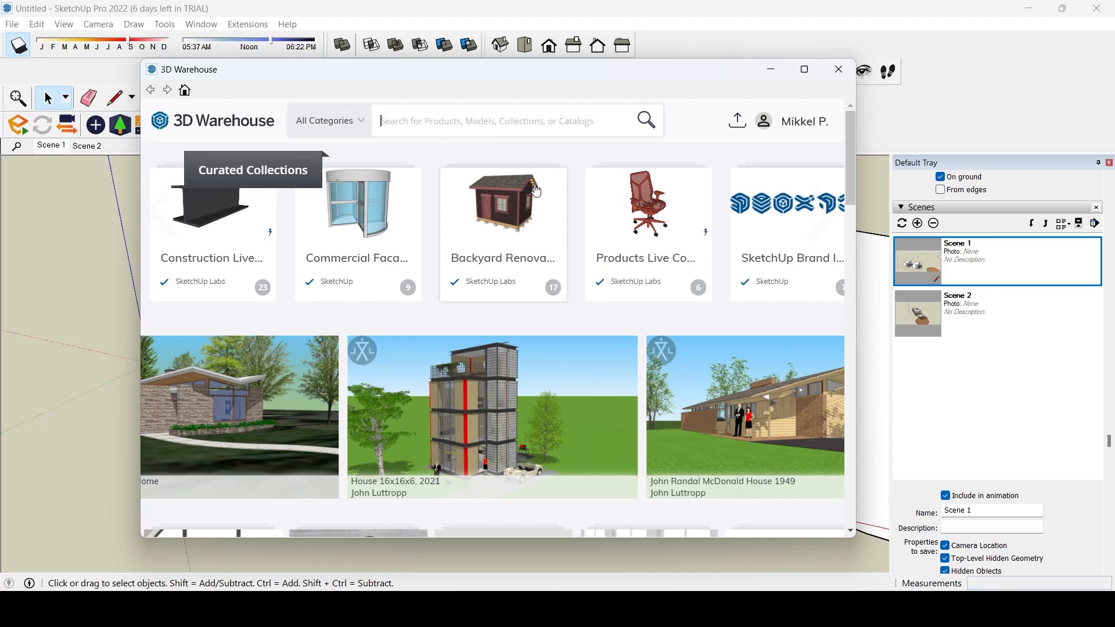
{"action": "scroll", "coordinate": [549, 226], "scroll_direction": "down", "scroll_amount": 3}
{"action": "scroll", "coordinate": [550, 226], "scroll_direction": "up", "scroll_amount": 3}
{"action": "scroll", "coordinate": [550, 226], "scroll_direction": "down", "scroll_amount": 1}
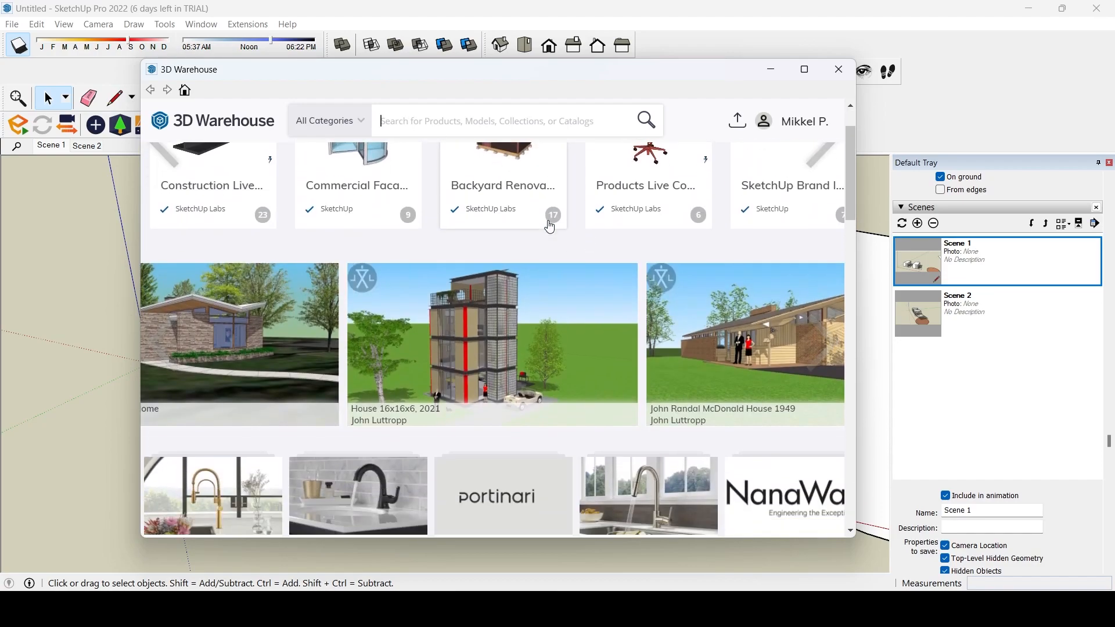
{"action": "scroll", "coordinate": [443, 240], "scroll_direction": "up", "scroll_amount": 1}
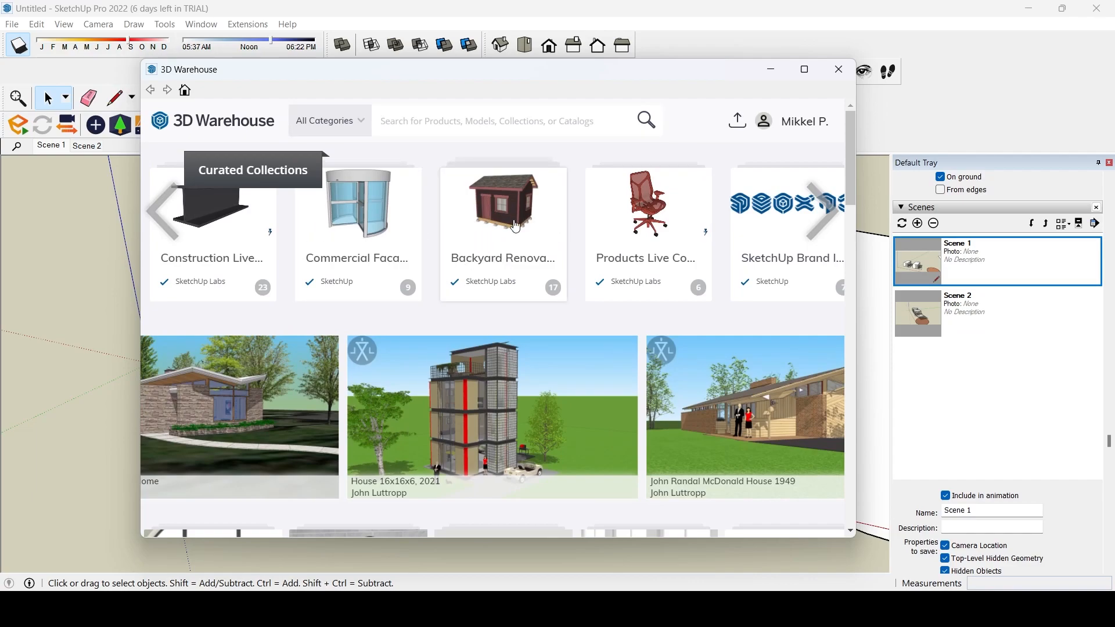
{"action": "left_click", "coordinate": [506, 264]}
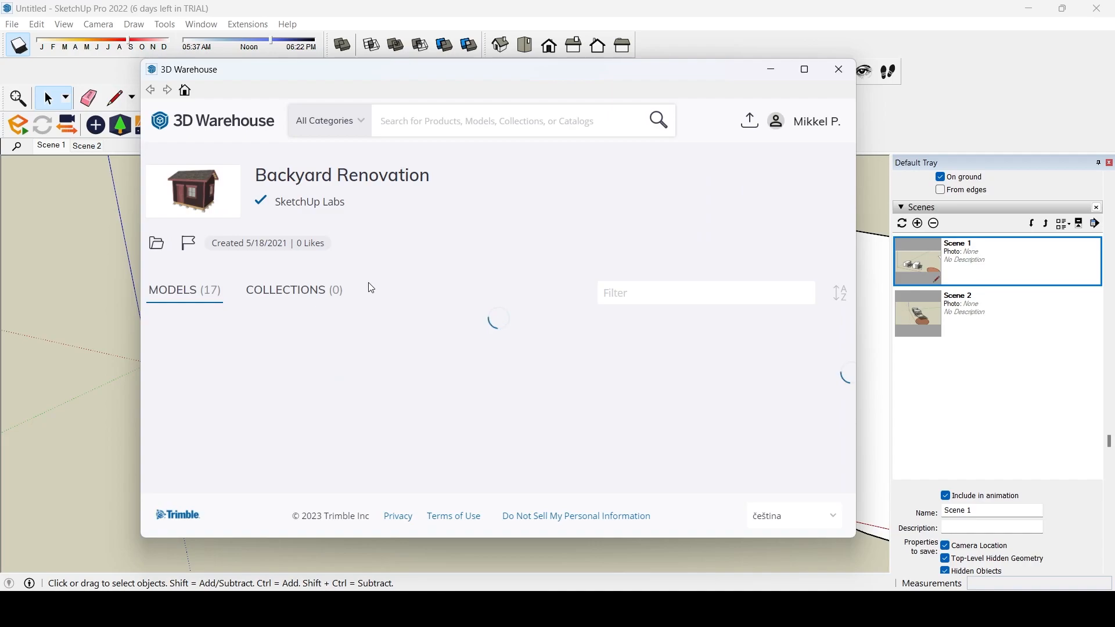
- Load the Shed from the Backyard Renovation collection directly into the model and place it behind the two boxes
{"action": "scroll", "coordinate": [370, 285], "scroll_direction": "down", "scroll_amount": 1}
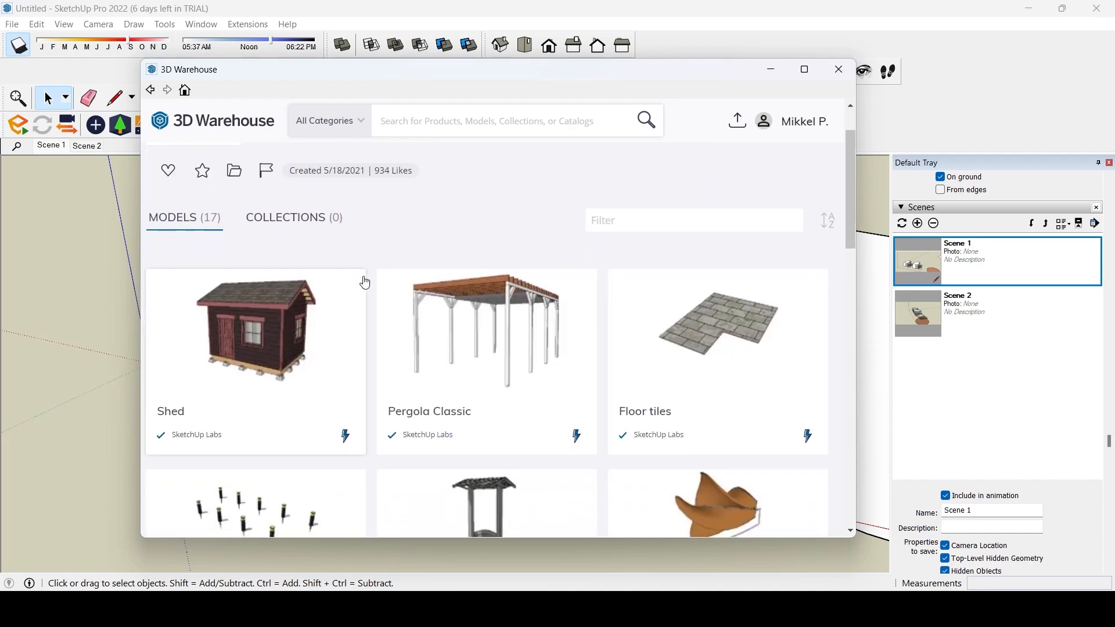
{"action": "left_click", "coordinate": [260, 352]}
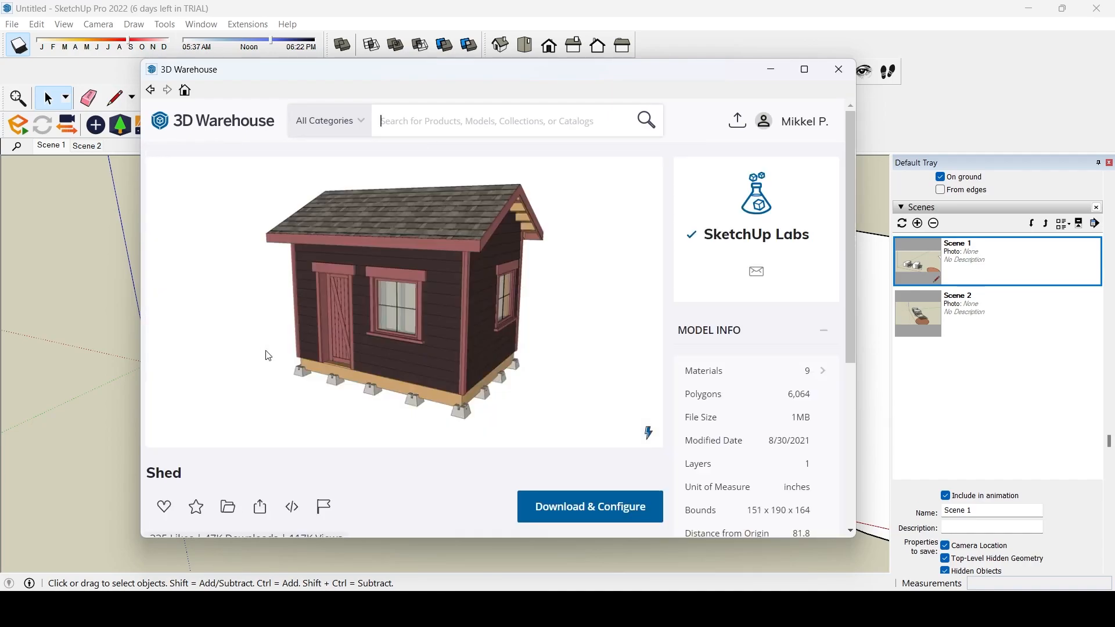
{"action": "left_click", "coordinate": [598, 449]}
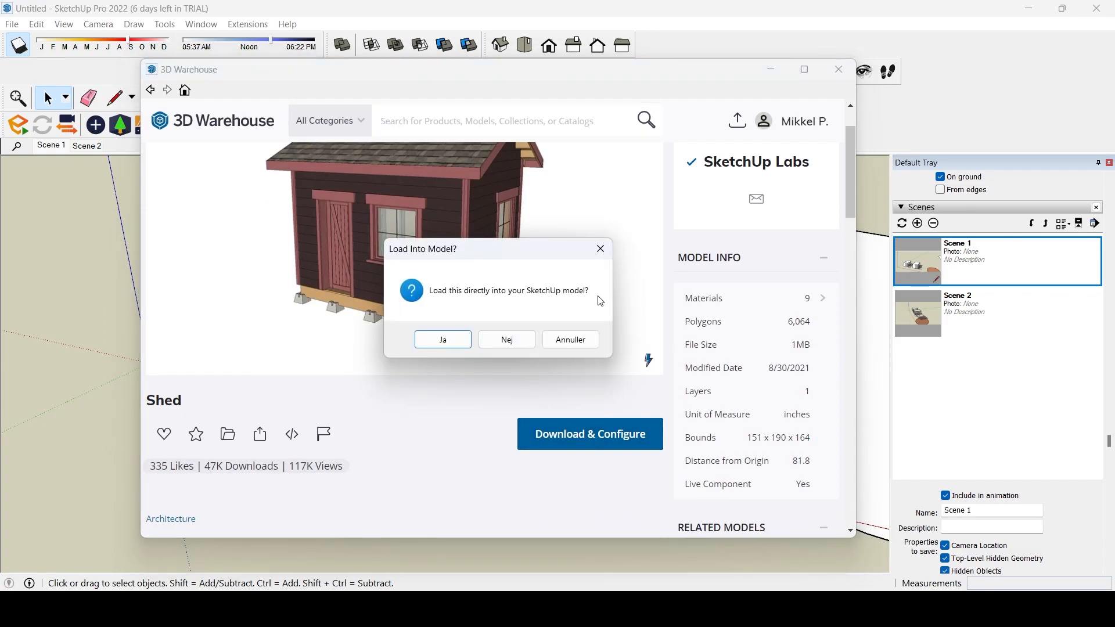
{"action": "left_click", "coordinate": [459, 344]}
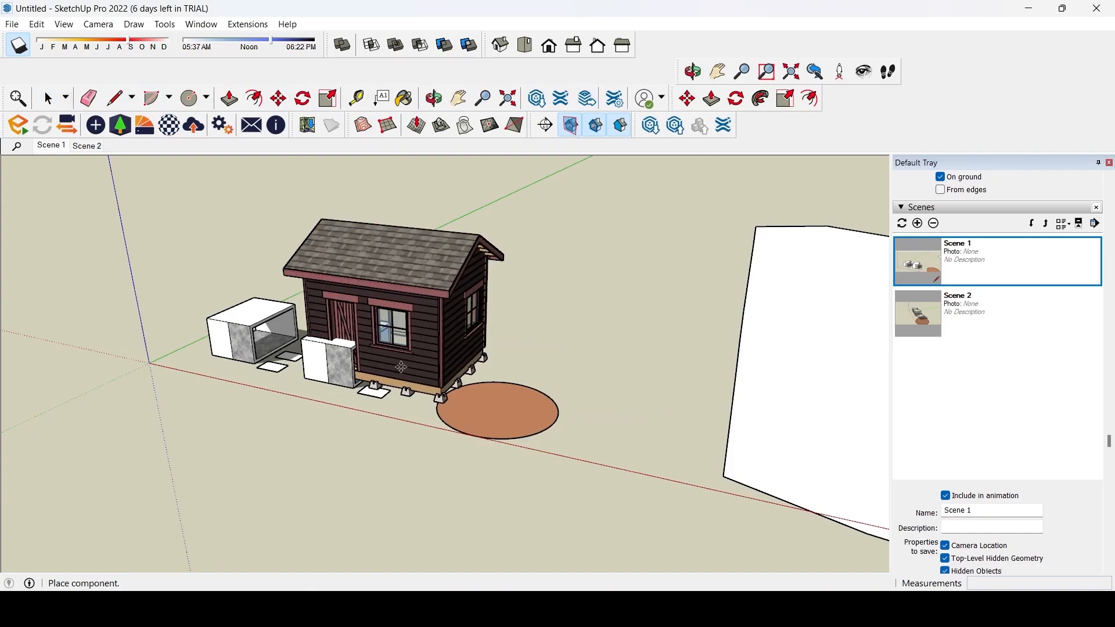
{"action": "left_click", "coordinate": [380, 306]}
{"action": "middle_click_drag", "start_coordinate": [273, 302], "coordinate": [593, 294]}
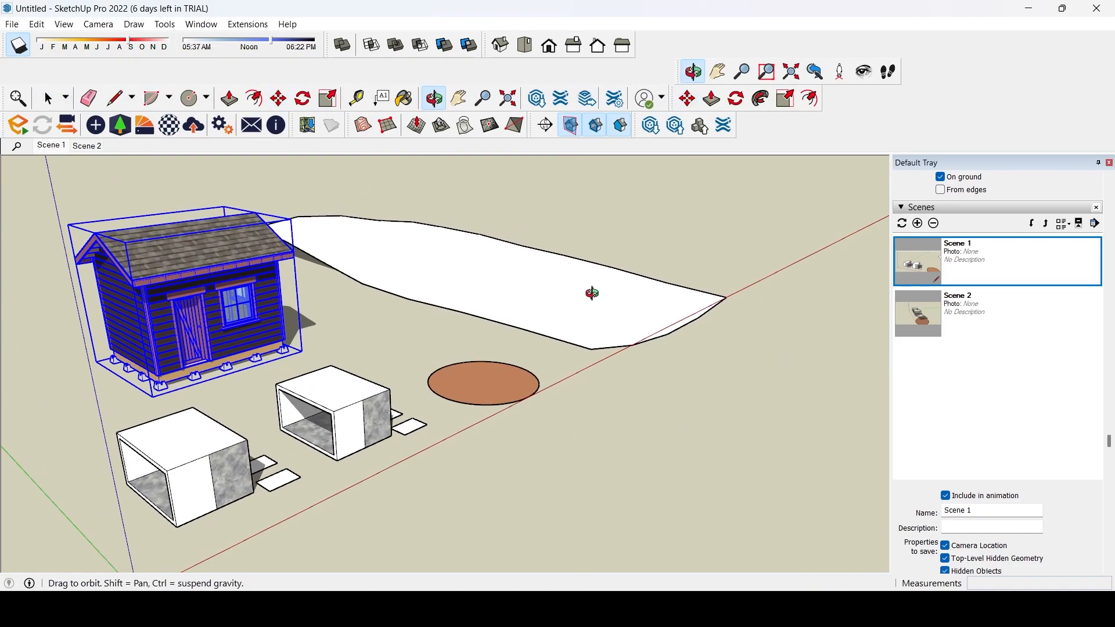
{"action": "scroll", "coordinate": [488, 331], "scroll_direction": "down", "scroll_amount": 3}
{"action": "key", "text": "space"}
{"action": "left_click", "coordinate": [588, 446]}
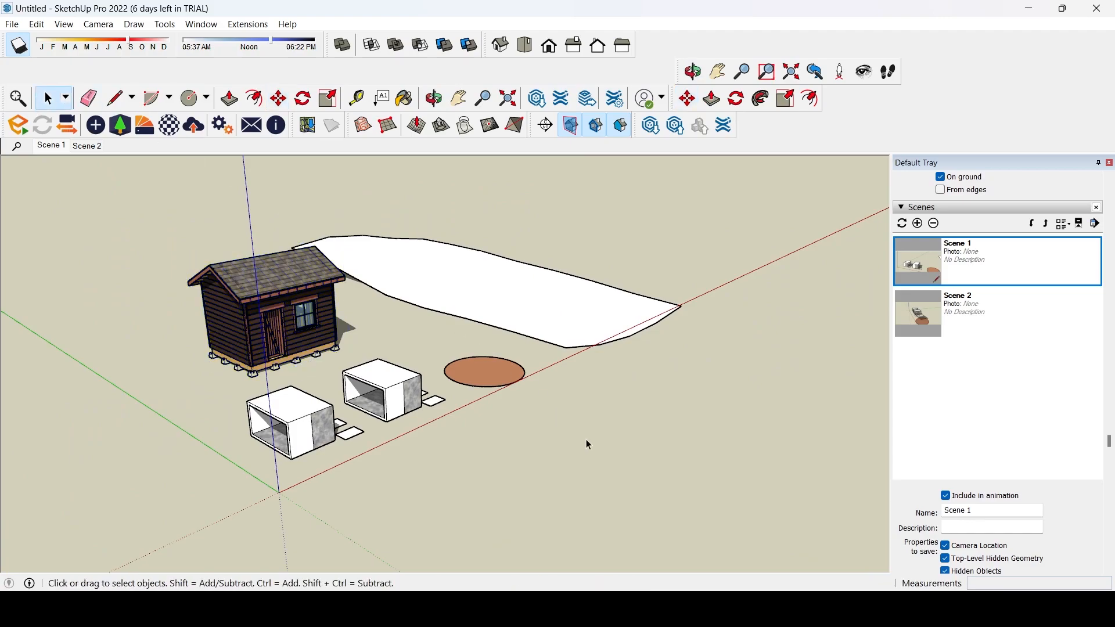
- Examine the placed shed up close from several angles
{"action": "scroll", "coordinate": [441, 329], "scroll_direction": "up", "scroll_amount": 3}
{"action": "middle_click_drag", "start_coordinate": [451, 323], "coordinate": [369, 331]}
{"action": "scroll", "coordinate": [368, 332], "scroll_direction": "up", "scroll_amount": 2}
{"action": "middle_click_drag", "start_coordinate": [452, 338], "coordinate": [407, 360]}
{"action": "scroll", "coordinate": [412, 367], "scroll_direction": "down", "scroll_amount": 2}
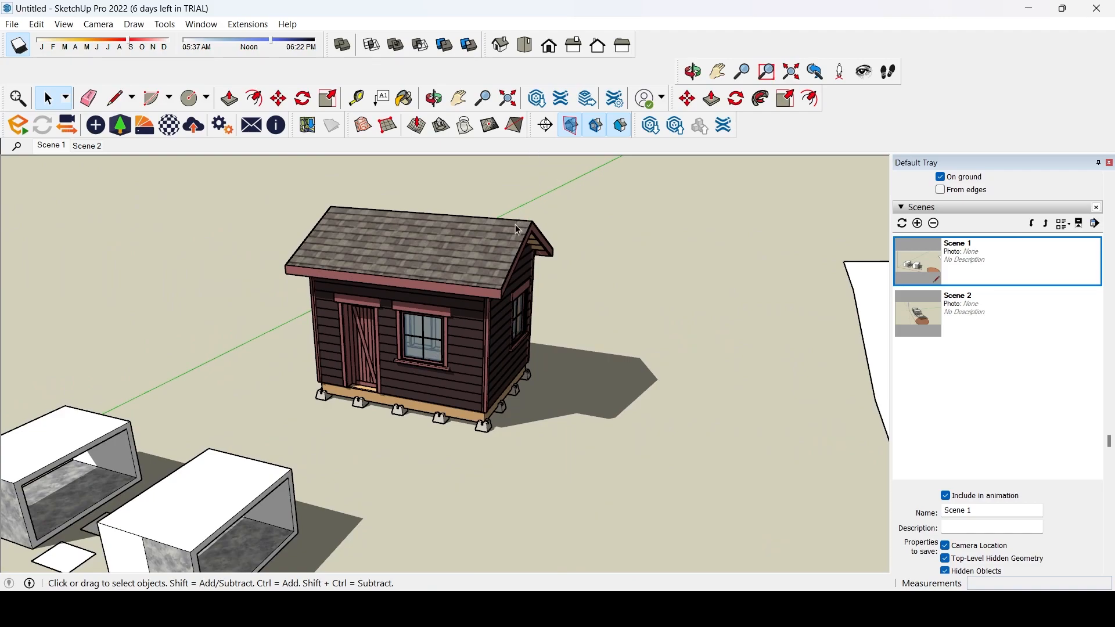
{"action": "scroll", "coordinate": [423, 295], "scroll_direction": "down", "scroll_amount": 3}
{"action": "middle_click_drag", "start_coordinate": [416, 299], "coordinate": [305, 306]}
{"action": "scroll", "coordinate": [308, 311], "scroll_direction": "up", "scroll_amount": 2}
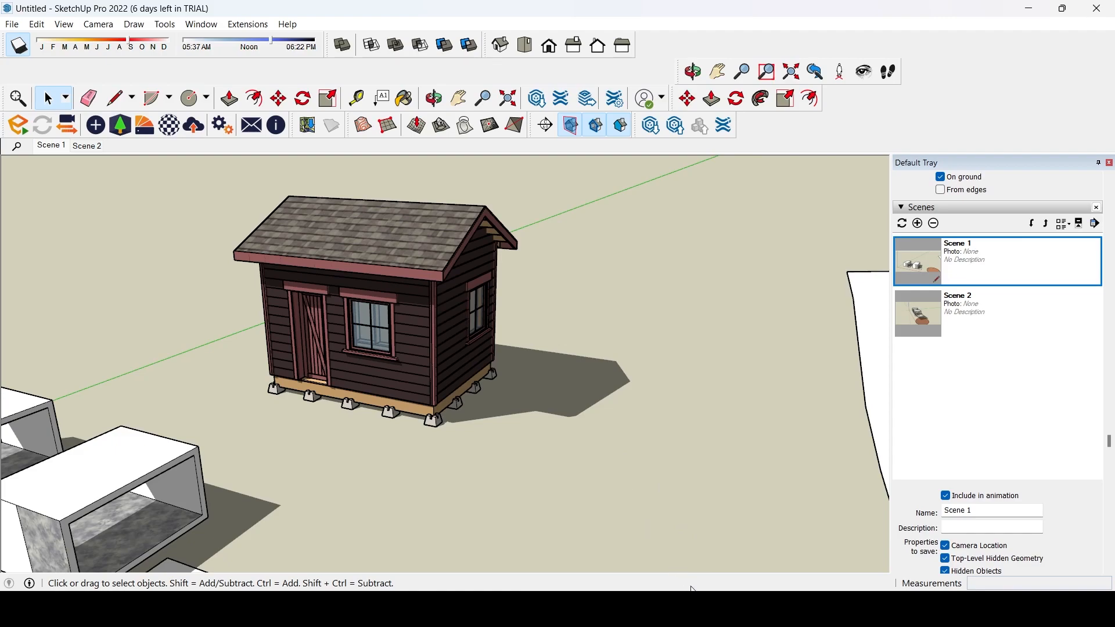
{"action": "left_click", "coordinate": [724, 614]}
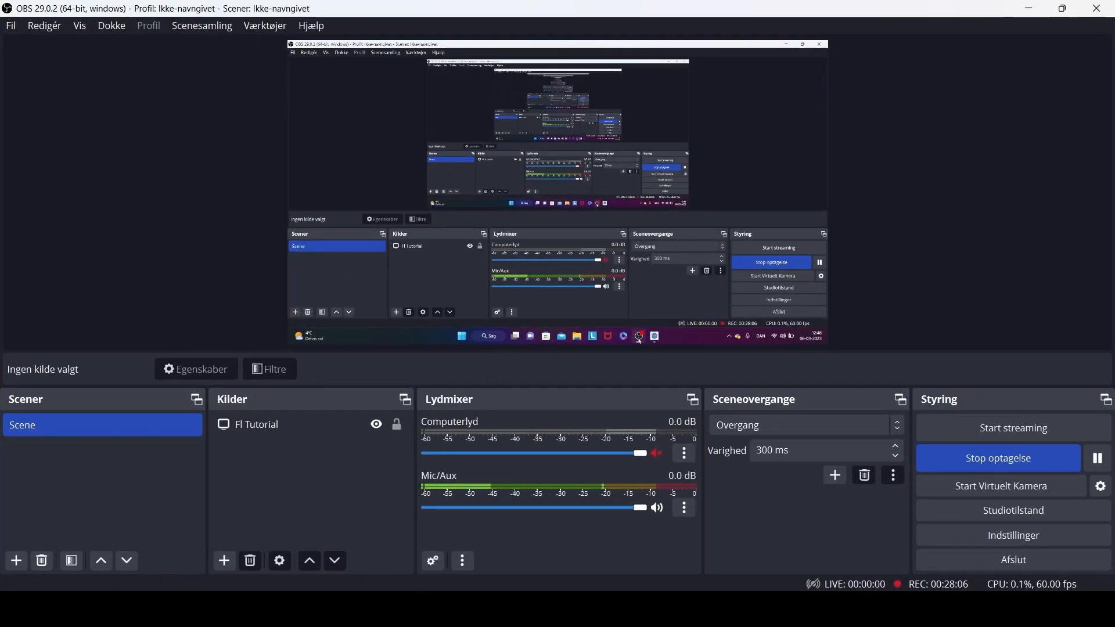
{"action": "left_click", "coordinate": [724, 614]}
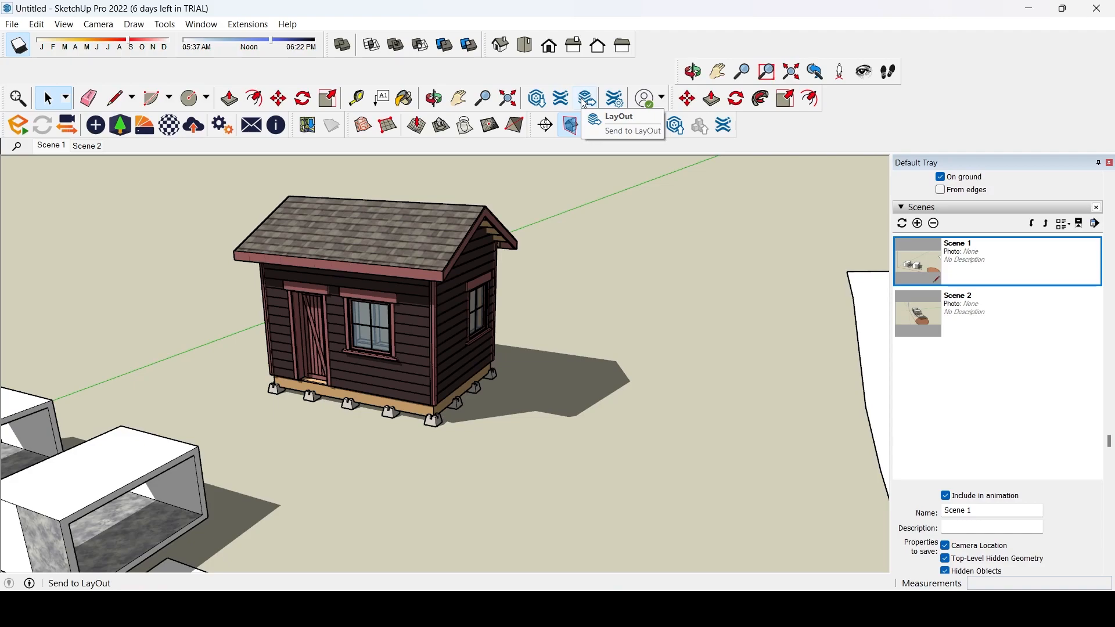
- Try stretching the box nearest the brown circle with Scale, along the red axis and from a corner, and undo each change
{"action": "scroll", "coordinate": [431, 261], "scroll_direction": "down", "scroll_amount": 5}
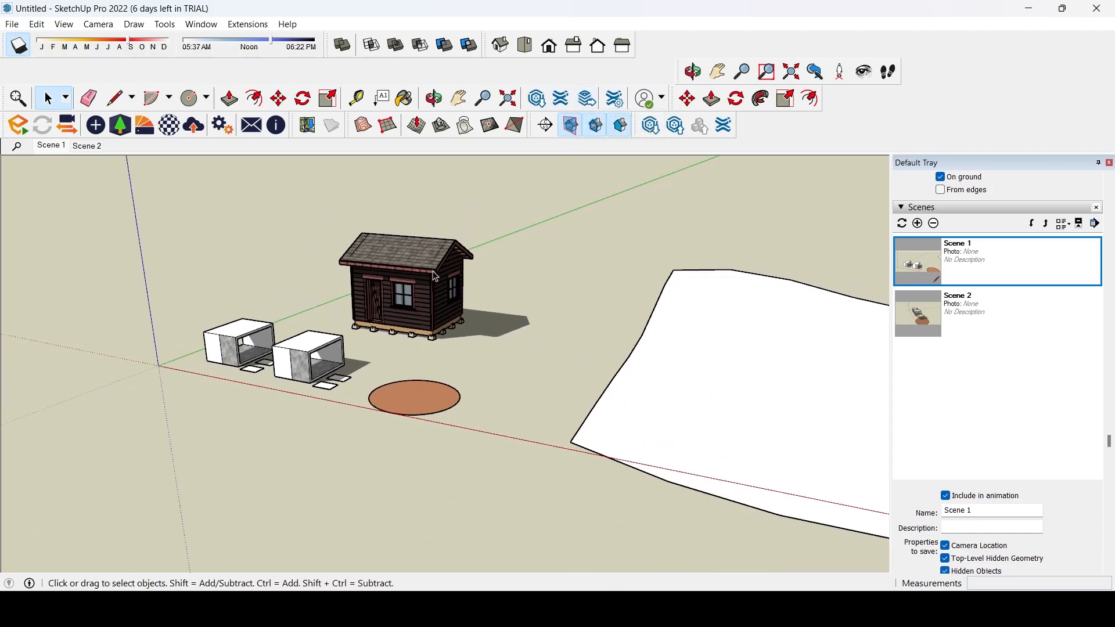
{"action": "left_click", "coordinate": [788, 106]}
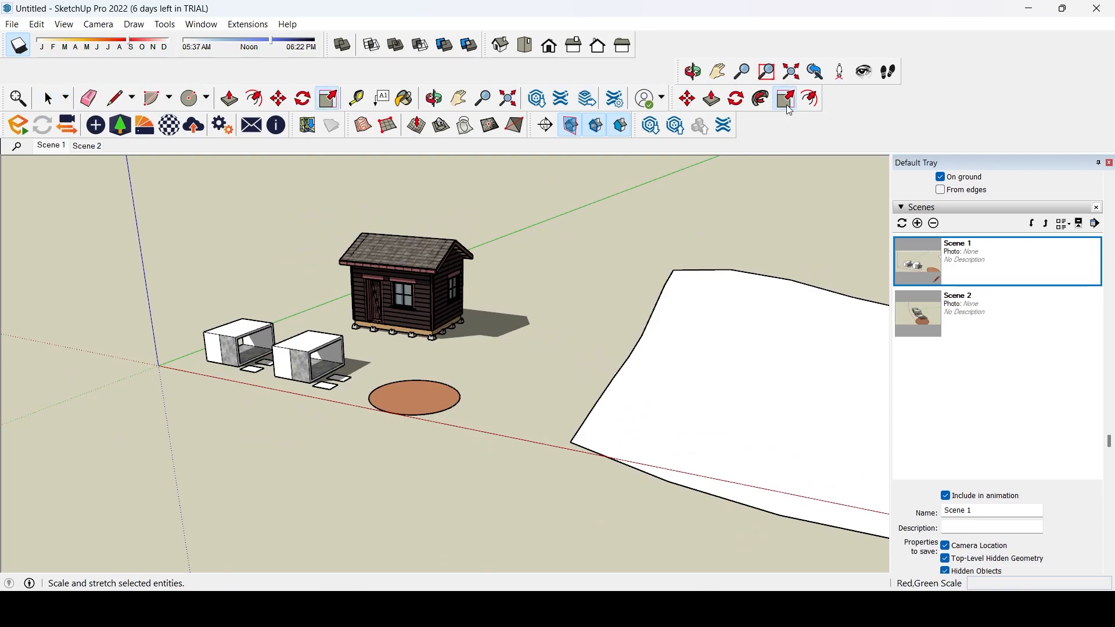
{"action": "left_click", "coordinate": [311, 360]}
{"action": "scroll", "coordinate": [320, 366], "scroll_direction": "up", "scroll_amount": 3}
{"action": "left_click_drag", "start_coordinate": [387, 367], "coordinate": [519, 395]}
{"action": "left_click_drag", "start_coordinate": [333, 394], "coordinate": [277, 414]}
{"action": "key", "text": "ctrl+z"}
{"action": "key", "text": "ctrl+z"}
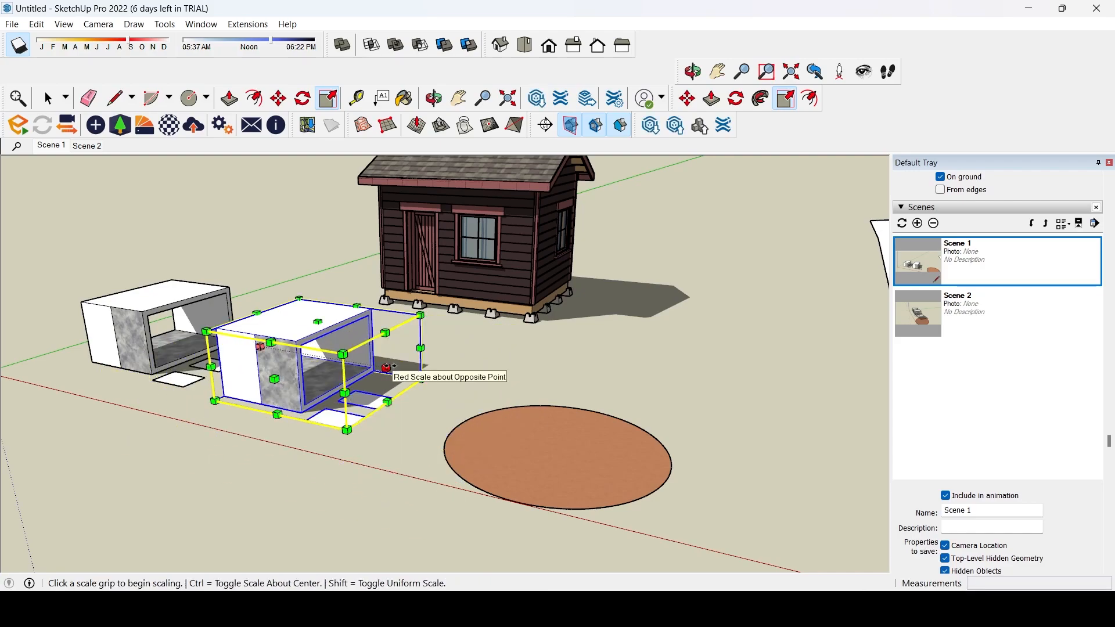
{"action": "left_click_drag", "start_coordinate": [386, 368], "coordinate": [411, 373]}
{"action": "key", "text": "ctrl+z"}
{"action": "left_click_drag", "start_coordinate": [343, 354], "coordinate": [318, 324]}
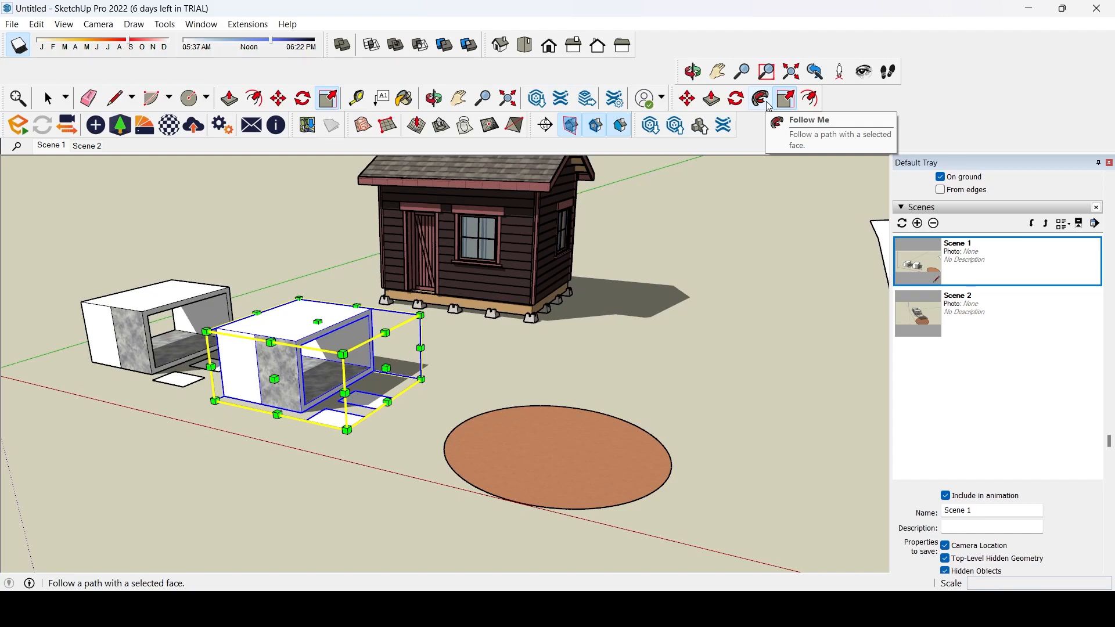
- Draw a rectangle about 3063 by 2326 mm on the ground in front of the boxes and pull it up about 2349 mm
{"action": "scroll", "coordinate": [476, 288], "scroll_direction": "down", "scroll_amount": 3}
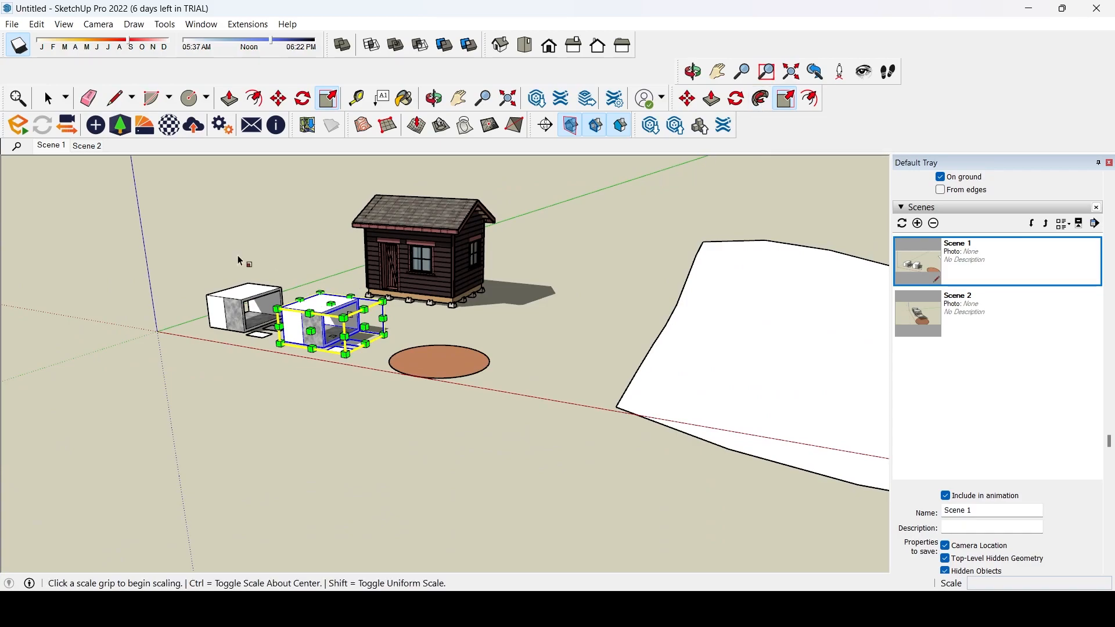
{"action": "left_click", "coordinate": [206, 98]}
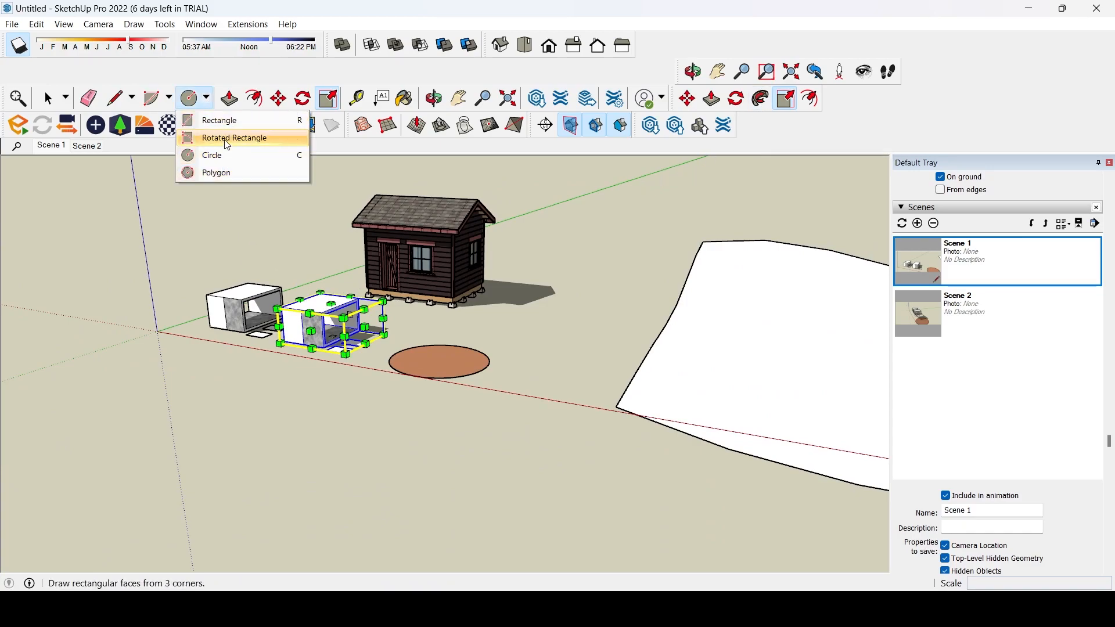
{"action": "left_click", "coordinate": [221, 120]}
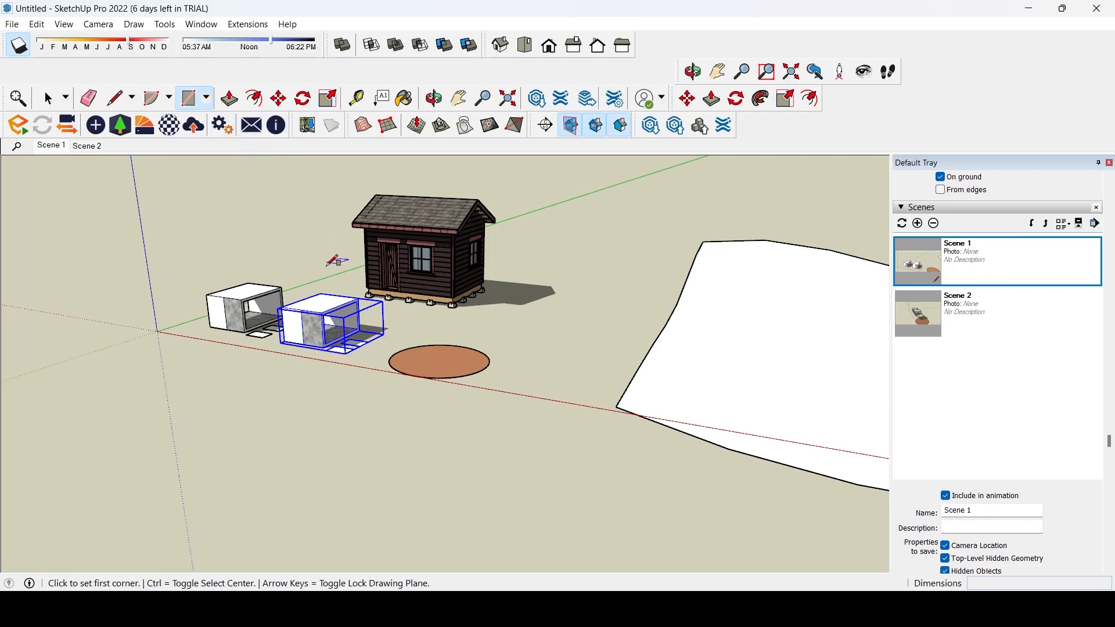
{"action": "left_click", "coordinate": [237, 443]}
{"action": "left_click", "coordinate": [275, 527]}
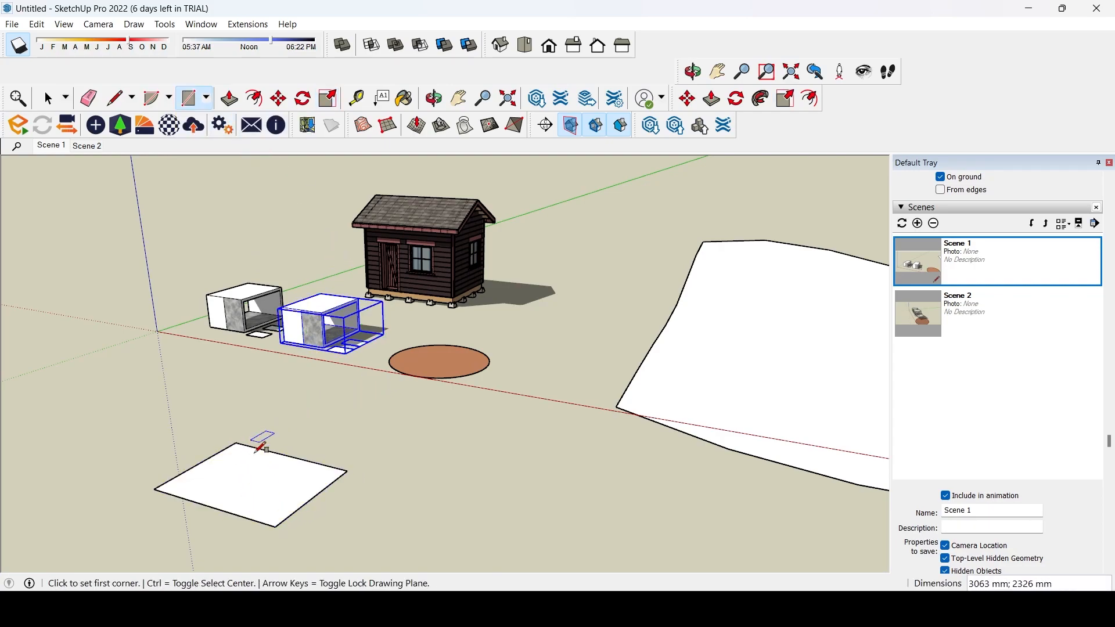
{"action": "left_click", "coordinate": [229, 98]}
{"action": "left_click", "coordinate": [233, 461]}
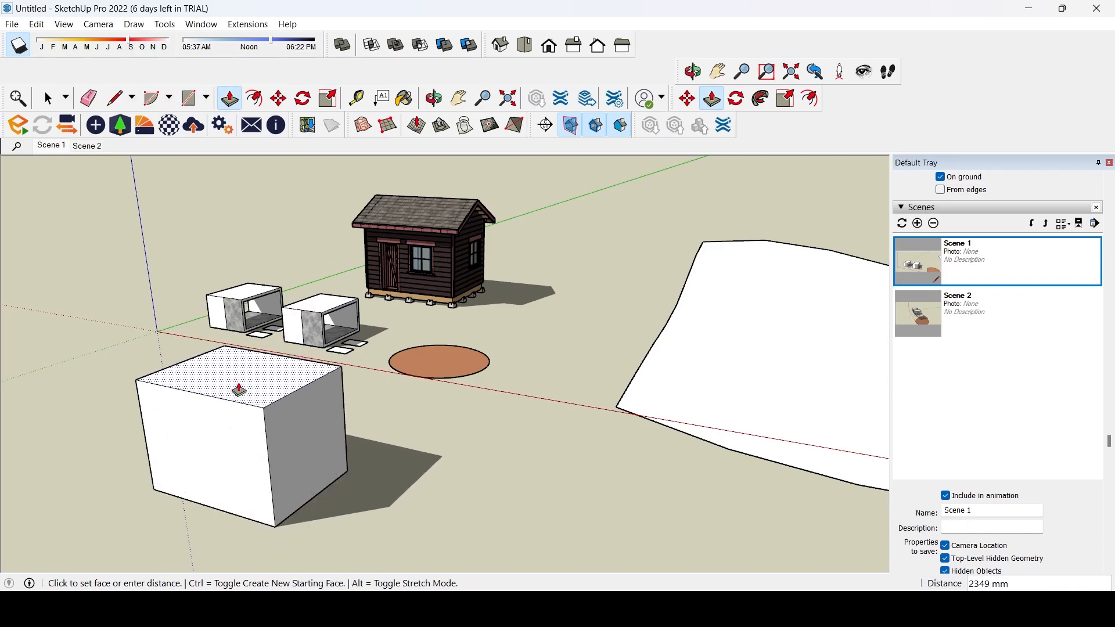
{"action": "left_click", "coordinate": [239, 390]}
- Draw a short diagonal line across the near top corner of the new box's shaded side face
{"action": "scroll", "coordinate": [239, 391], "scroll_direction": "up", "scroll_amount": 8}
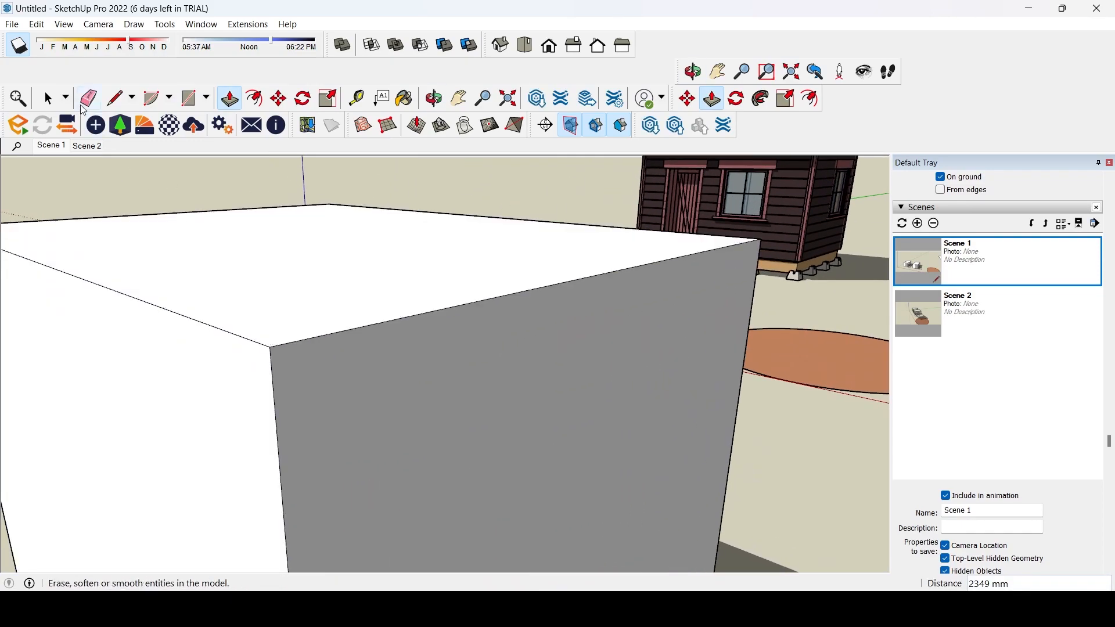
{"action": "left_click", "coordinate": [115, 98]}
{"action": "left_click", "coordinate": [270, 348]}
{"action": "key", "text": "Escape"}
{"action": "left_click", "coordinate": [272, 368]}
{"action": "left_click", "coordinate": [289, 343]}
{"action": "scroll", "coordinate": [277, 376], "scroll_direction": "up", "scroll_amount": 2}
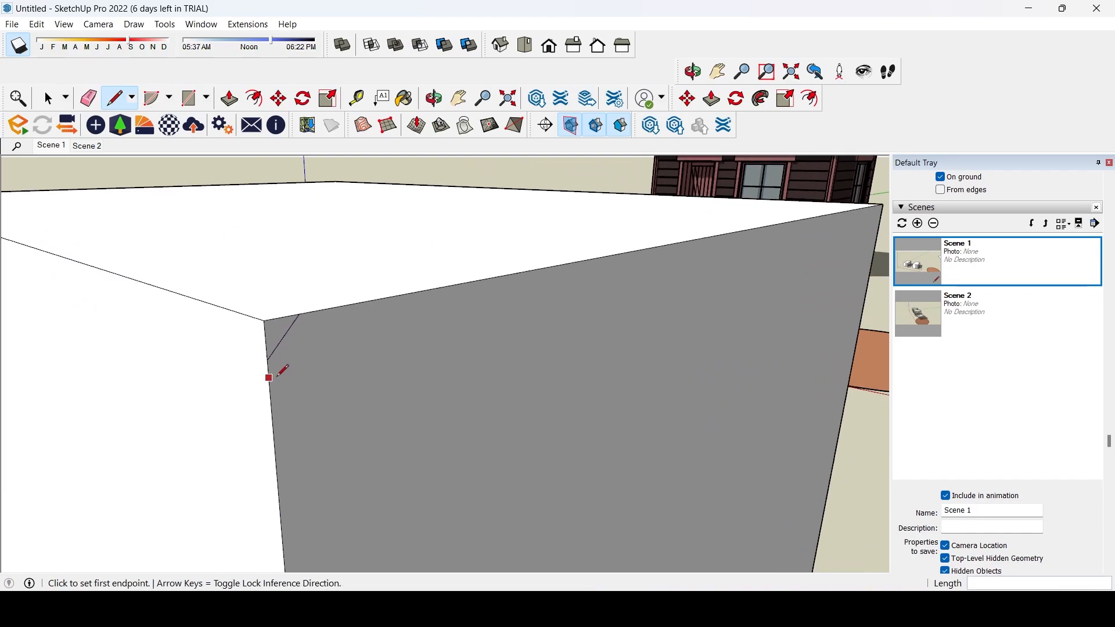
{"action": "scroll", "coordinate": [278, 377], "scroll_direction": "down", "scroll_amount": 3}
{"action": "scroll", "coordinate": [316, 349], "scroll_direction": "up", "scroll_amount": 3}
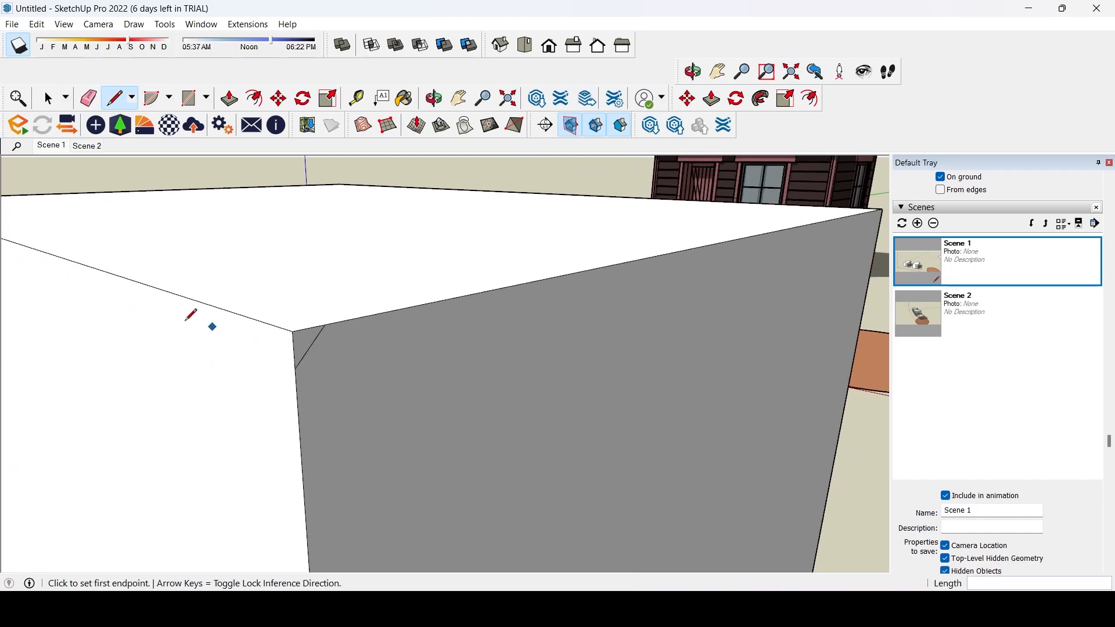
- Sweep the triangular corner profile around the new box's top edges with Follow Me, and undo the resulting bevel
{"action": "left_click", "coordinate": [762, 99]}
{"action": "left_click", "coordinate": [306, 344]}
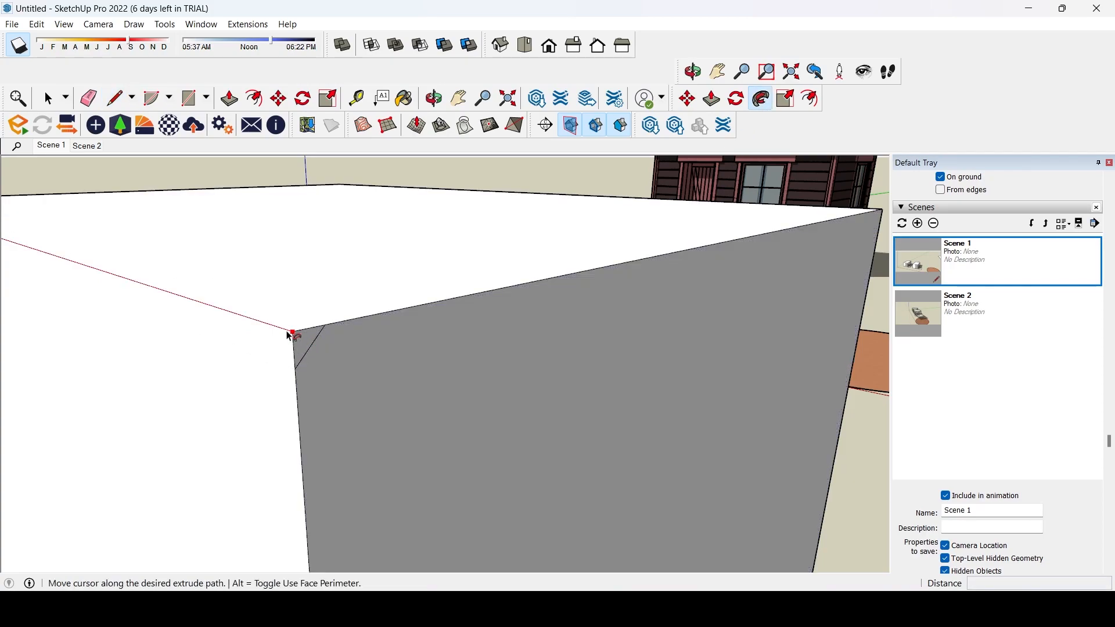
{"action": "scroll", "coordinate": [298, 346], "scroll_direction": "down", "scroll_amount": 3}
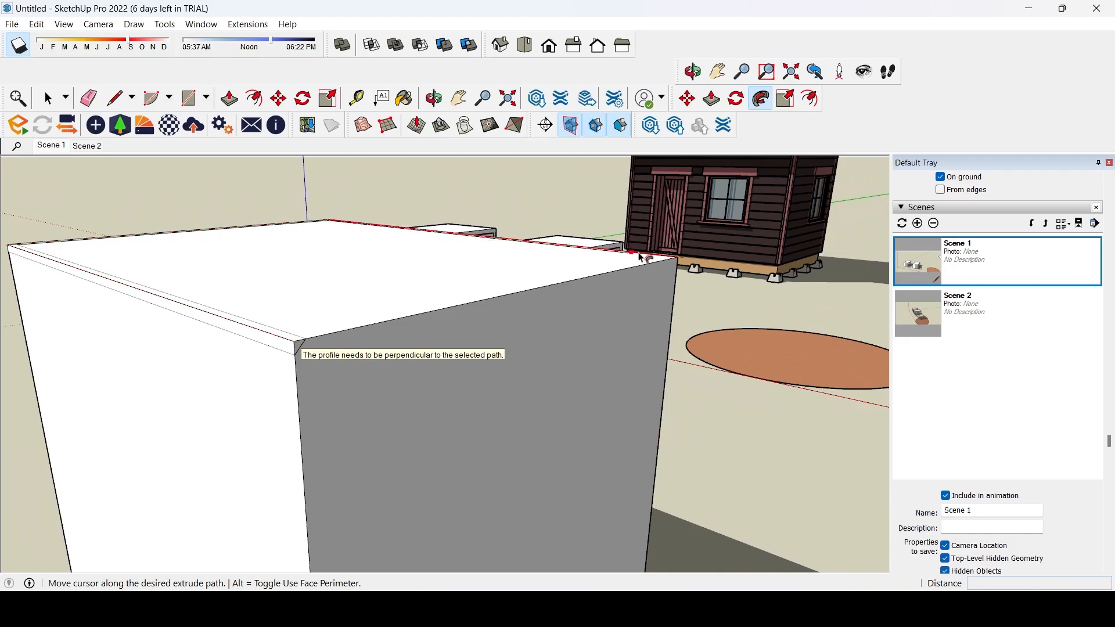
{"action": "left_click", "coordinate": [292, 347]}
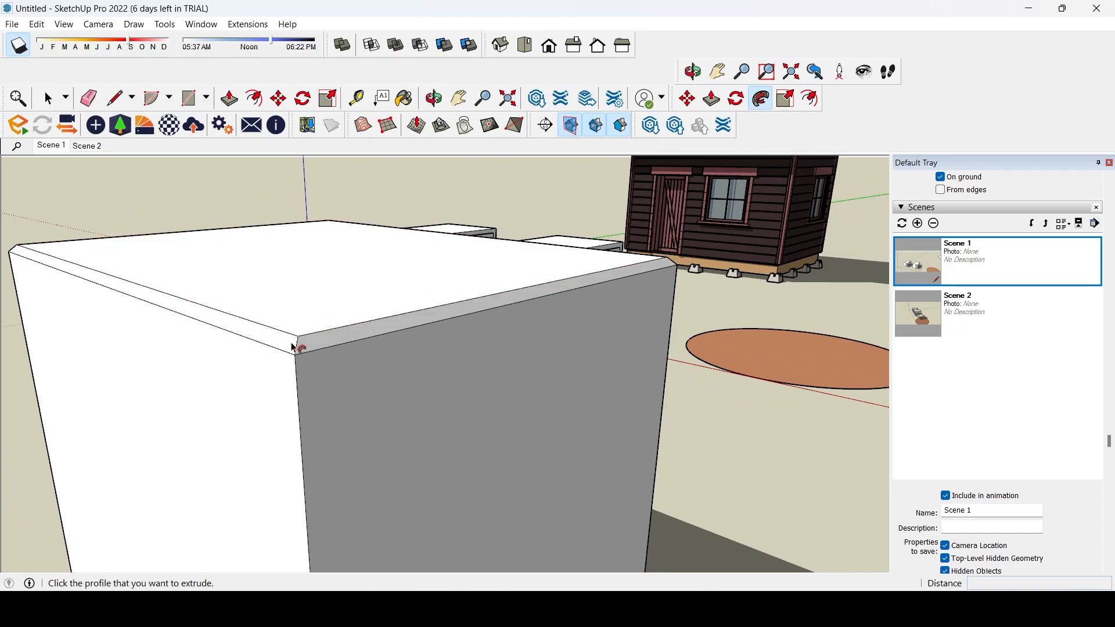
{"action": "scroll", "coordinate": [347, 352], "scroll_direction": "up", "scroll_amount": 5}
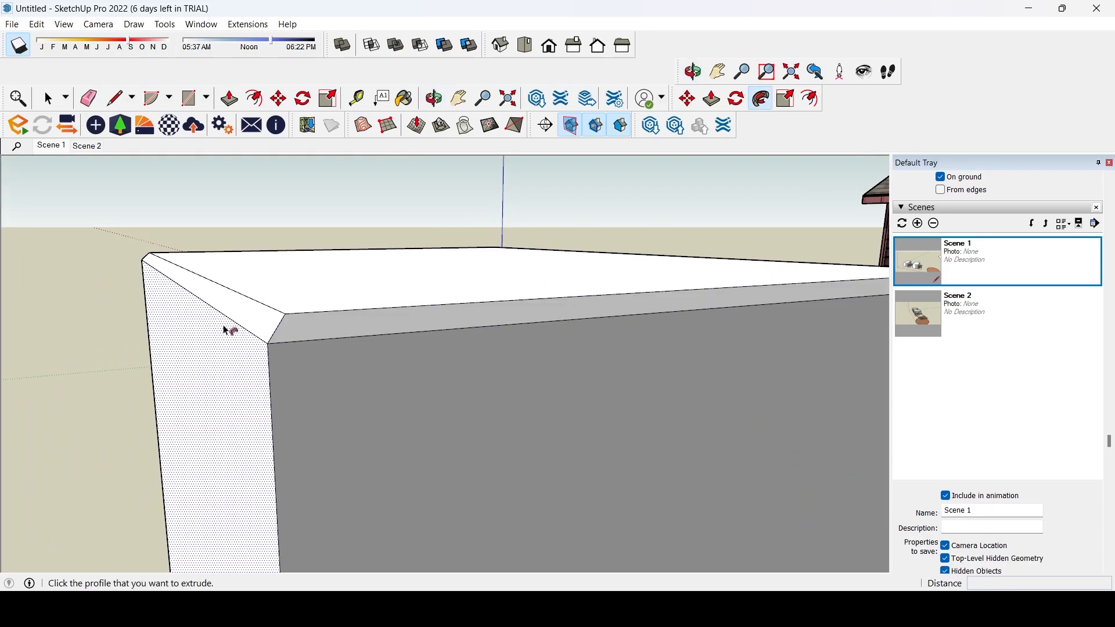
{"action": "middle_click_drag", "start_coordinate": [338, 340], "coordinate": [424, 319]}
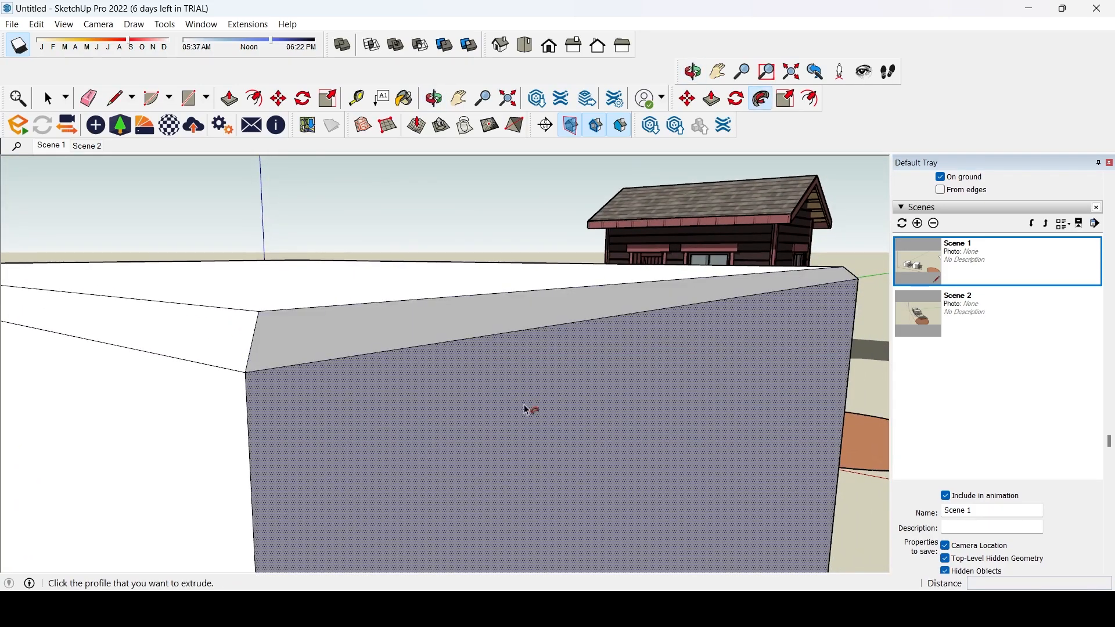
{"action": "middle_click_drag", "start_coordinate": [525, 422], "coordinate": [331, 410]}
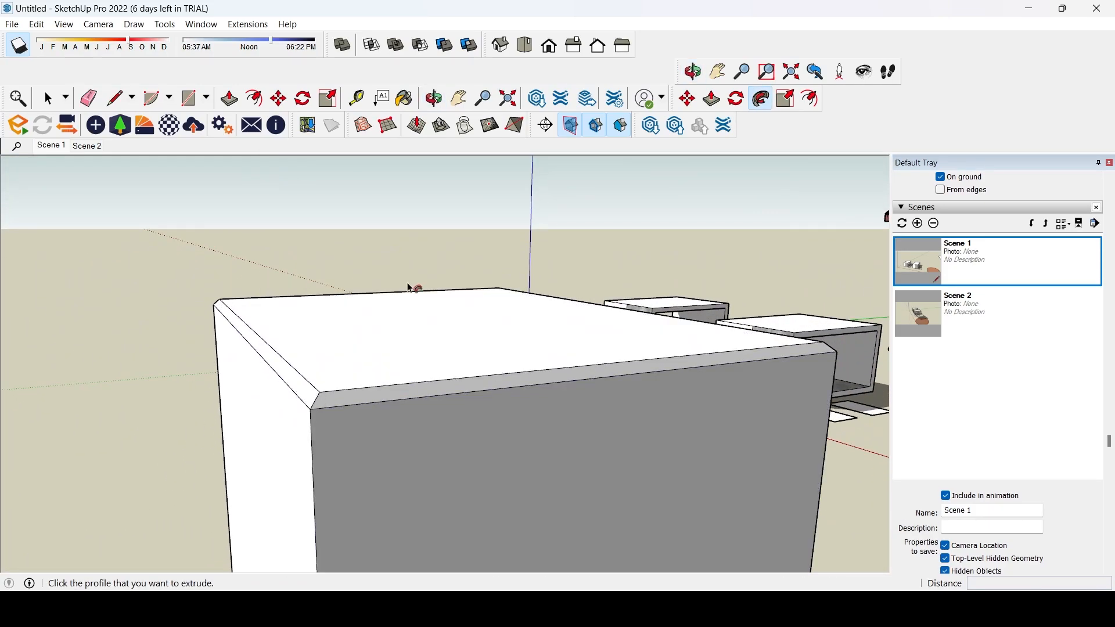
{"action": "middle_click_drag", "start_coordinate": [601, 359], "coordinate": [416, 441]}
{"action": "scroll", "coordinate": [399, 418], "scroll_direction": "up", "scroll_amount": 5}
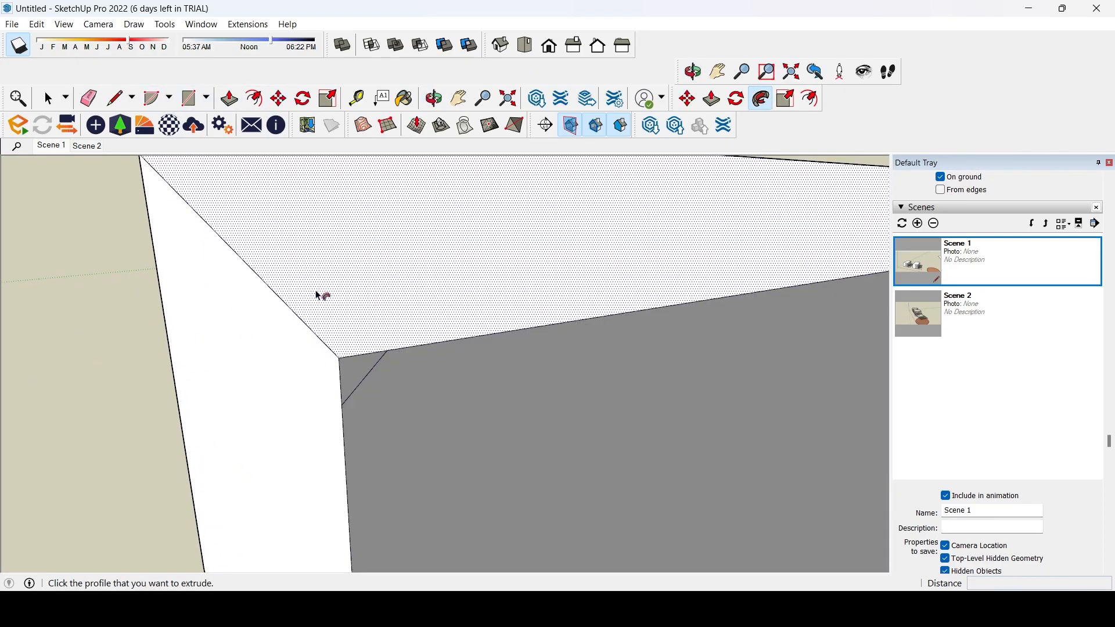
- Clear the diagonal line and draw a 90-degree arc on the shaded side face, centred on the new box's near top corner
{"action": "left_click", "coordinate": [42, 105]}
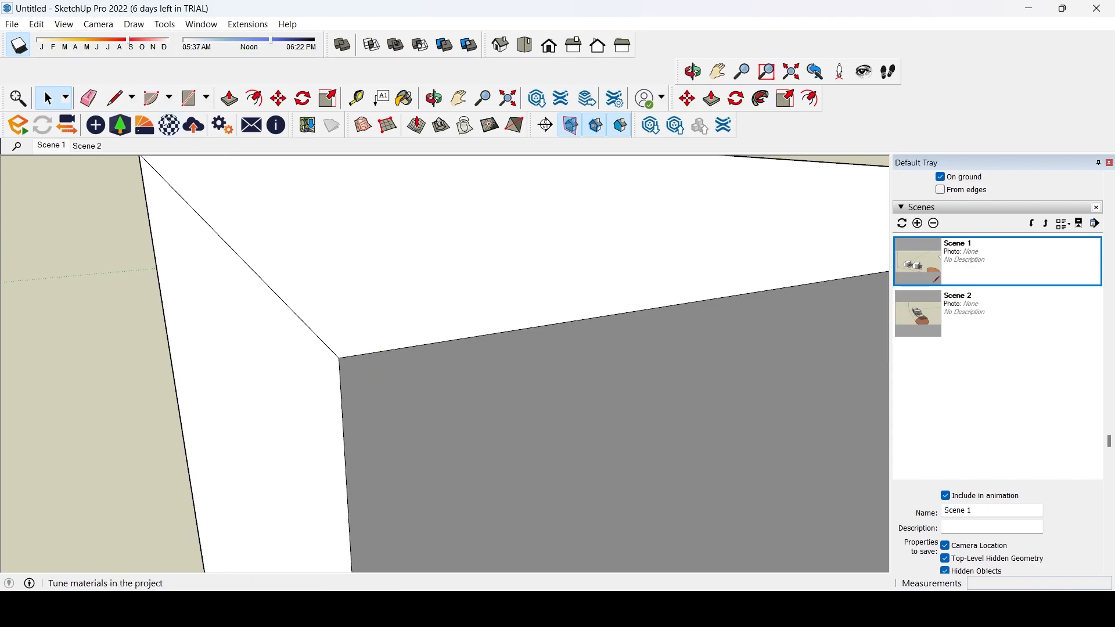
{"action": "left_click", "coordinate": [152, 97]}
{"action": "left_click", "coordinate": [341, 359]}
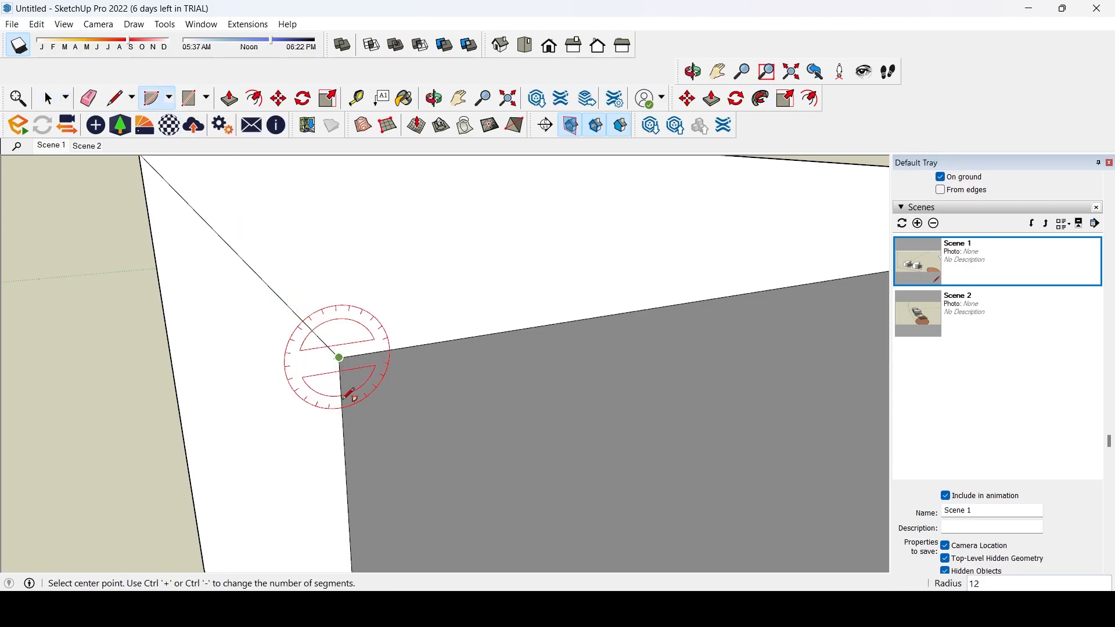
{"action": "scroll", "coordinate": [442, 354], "scroll_direction": "down", "scroll_amount": 6}
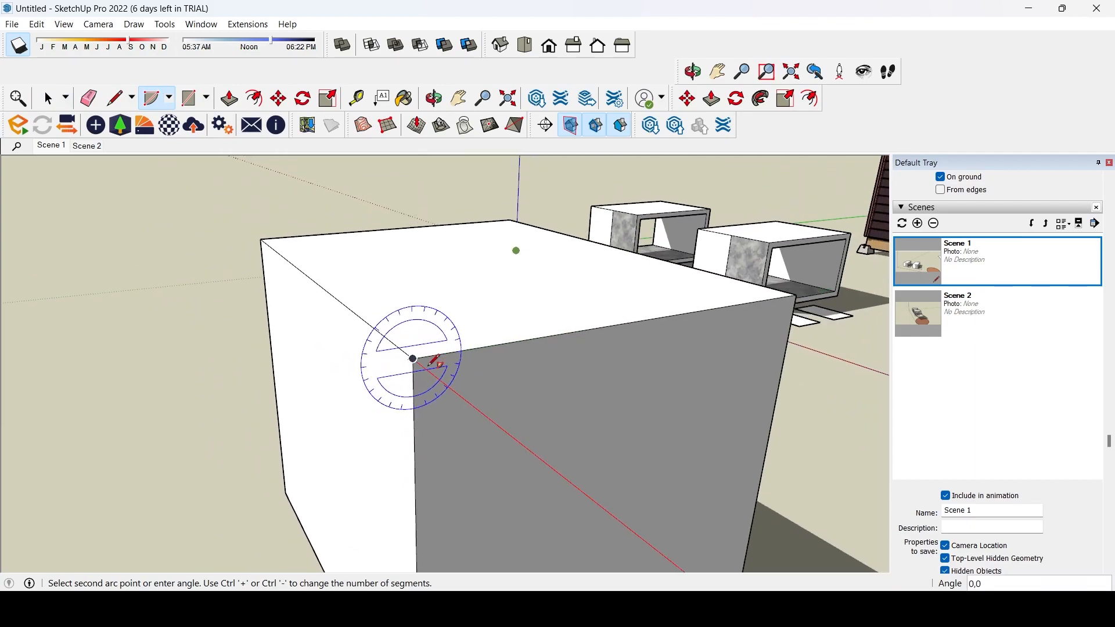
{"action": "key", "text": "Escape"}
{"action": "scroll", "coordinate": [442, 366], "scroll_direction": "up", "scroll_amount": 5}
{"action": "left_click", "coordinate": [378, 307]}
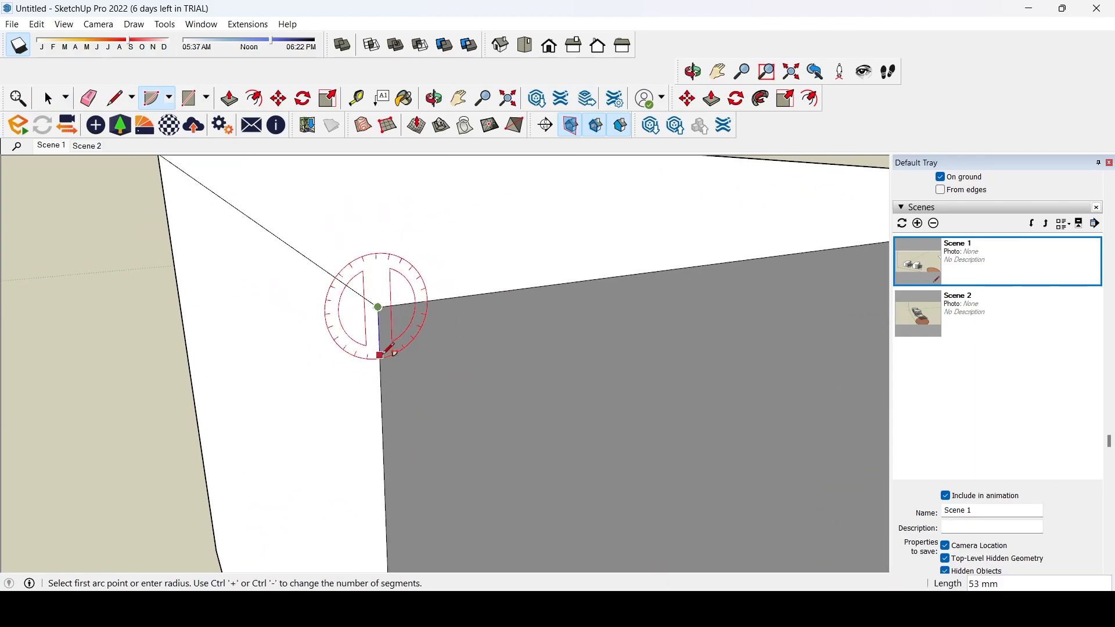
{"action": "left_click", "coordinate": [397, 352]}
{"action": "left_click", "coordinate": [435, 302]}
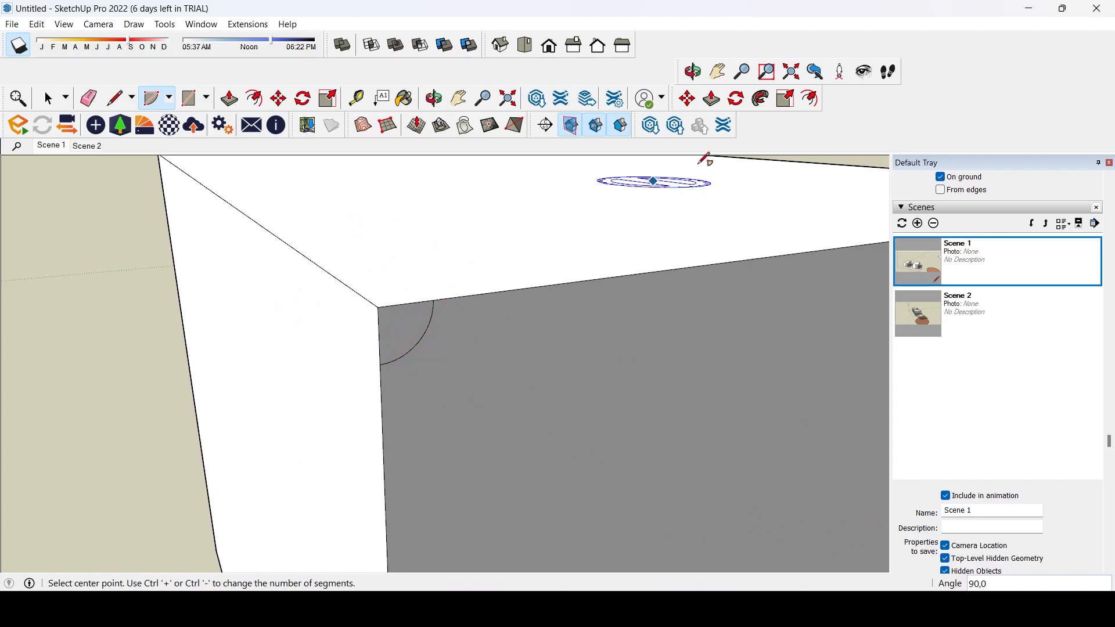
- Sweep the quarter-circle corner profile around all the new box's top edges with Follow Me
{"action": "left_click", "coordinate": [761, 102]}
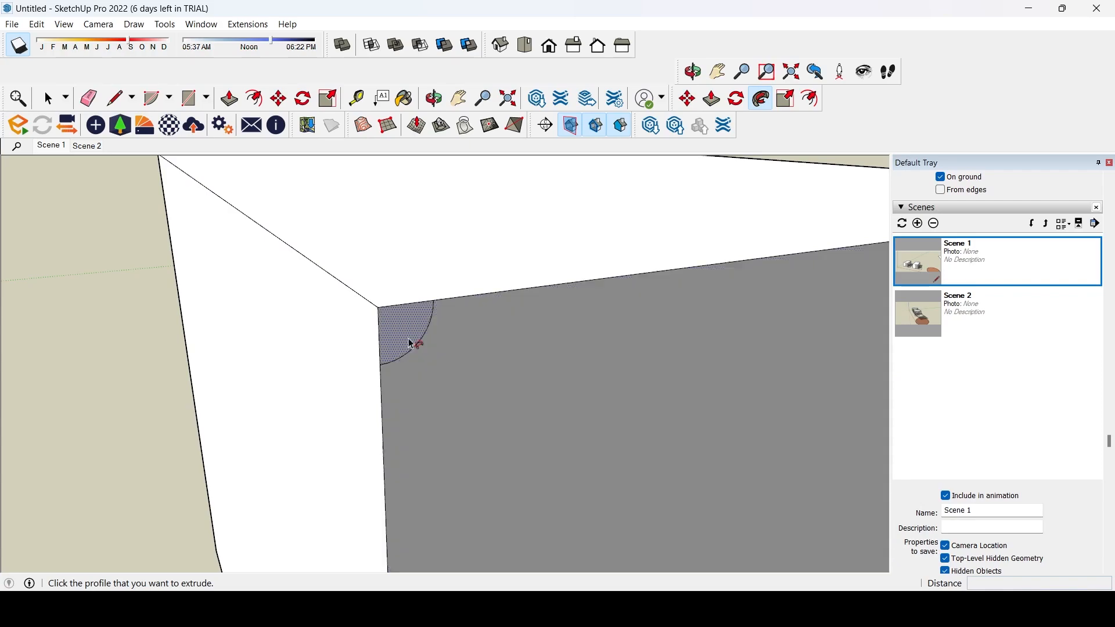
{"action": "left_click", "coordinate": [413, 333]}
{"action": "middle_click_drag", "start_coordinate": [413, 349], "coordinate": [391, 333]}
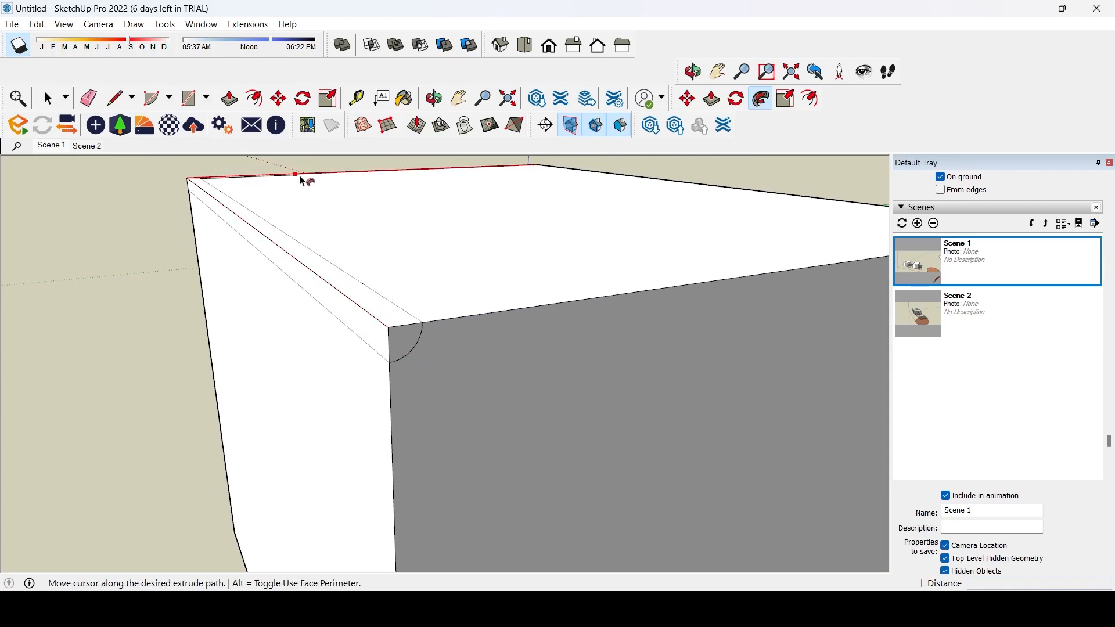
{"action": "scroll", "coordinate": [546, 169], "scroll_direction": "down", "scroll_amount": 5}
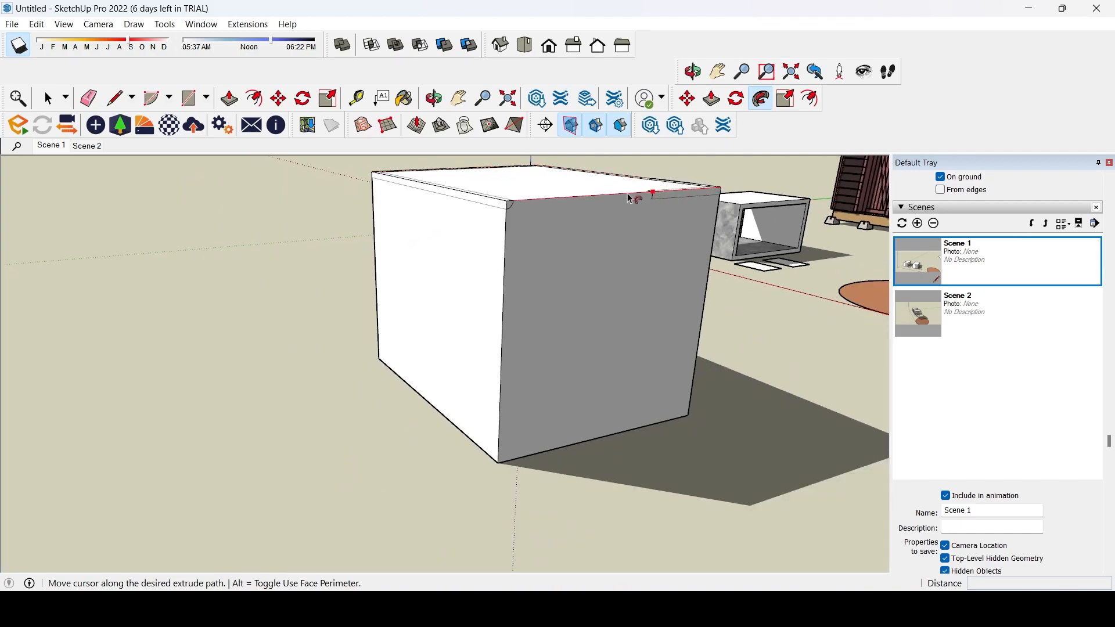
{"action": "scroll", "coordinate": [510, 205], "scroll_direction": "up", "scroll_amount": 3}
{"action": "scroll", "coordinate": [497, 207], "scroll_direction": "down", "scroll_amount": 4}
{"action": "mouse_move", "coordinate": [488, 232]}
{"action": "middle_mouse_down"}
{"action": "mouse_move", "coordinate": [487, 257]}
{"action": "mouse_move", "coordinate": [497, 232]}
{"action": "middle_mouse_up"}
{"action": "scroll", "coordinate": [502, 232], "scroll_direction": "up", "scroll_amount": 2}
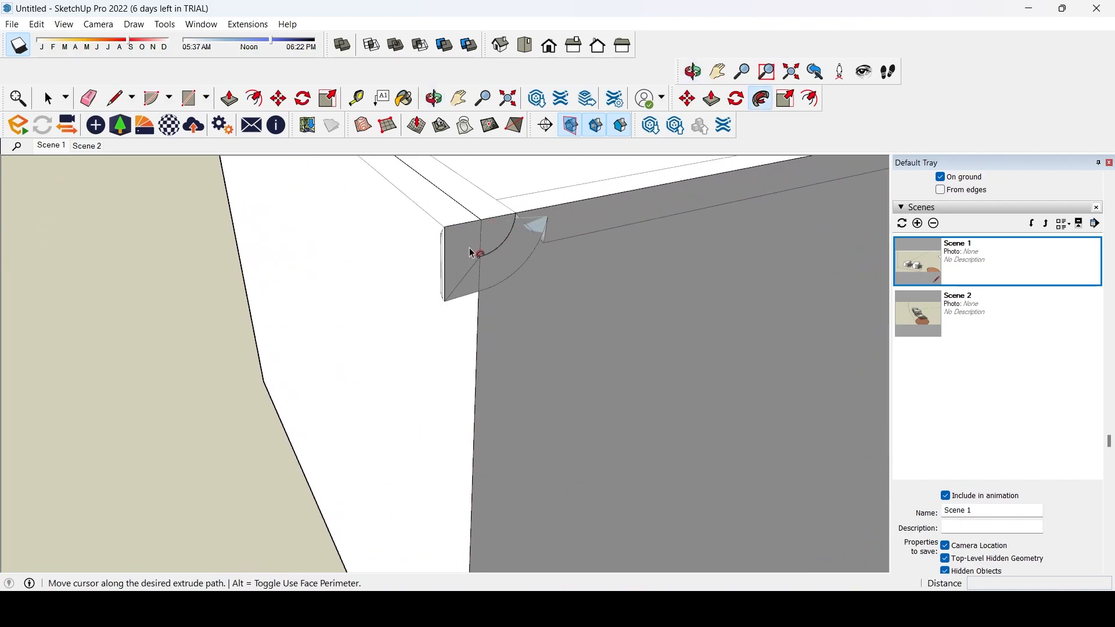
{"action": "scroll", "coordinate": [474, 256], "scroll_direction": "down", "scroll_amount": 2}
{"action": "scroll", "coordinate": [465, 334], "scroll_direction": "up", "scroll_amount": 3}
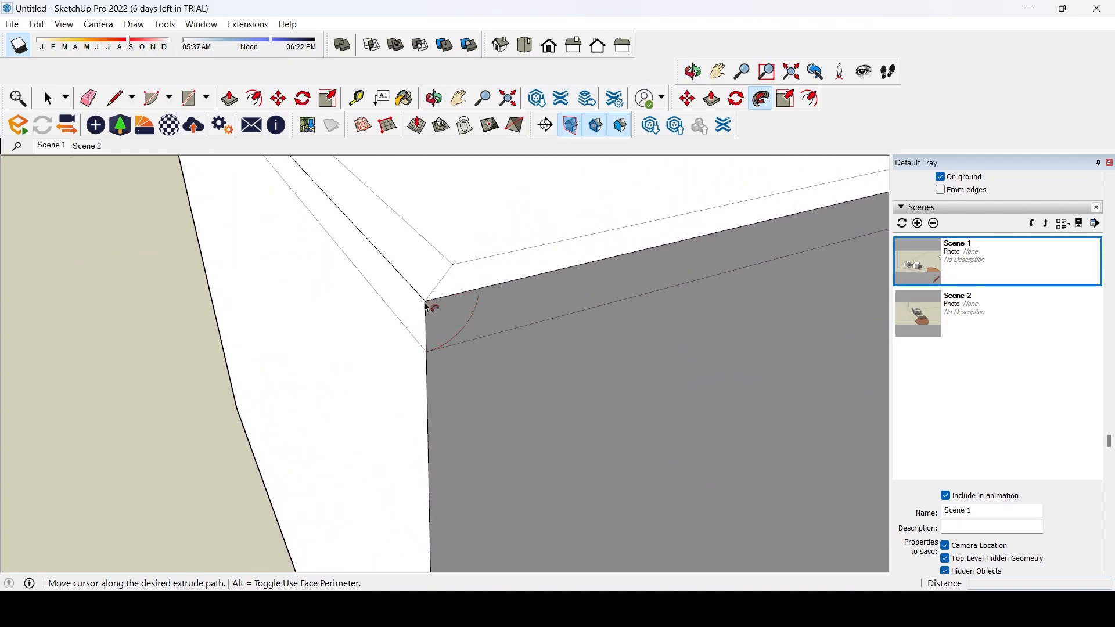
{"action": "left_click", "coordinate": [430, 307]}
{"action": "scroll", "coordinate": [389, 404], "scroll_direction": "down", "scroll_amount": 6}
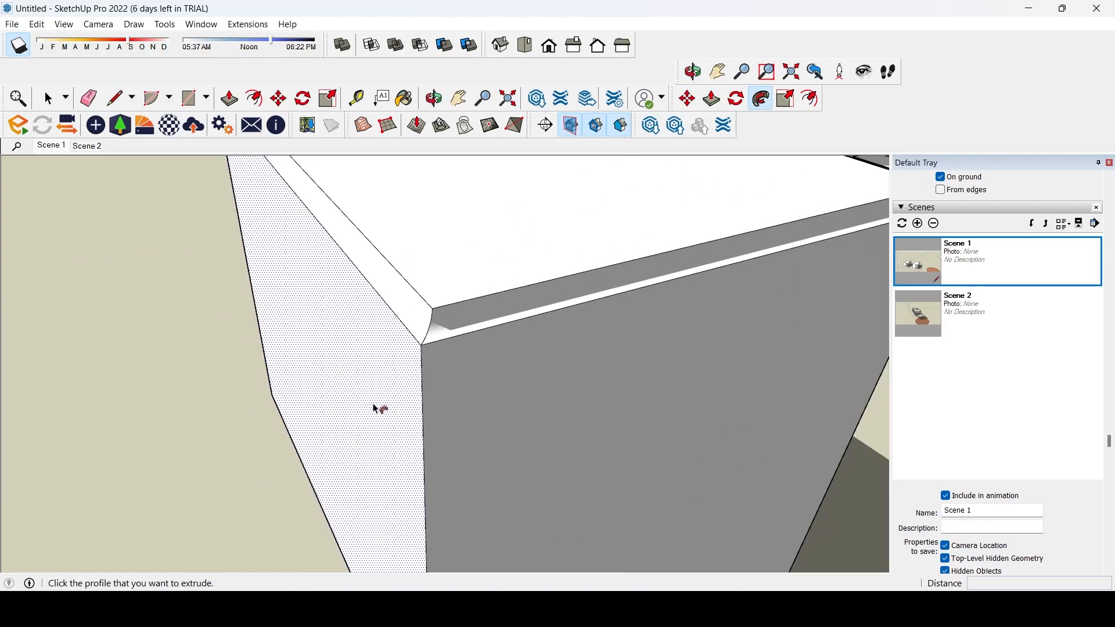
- Examine the concave top edge of the new box from several sides and from above
{"action": "middle_click_drag", "start_coordinate": [350, 450], "coordinate": [577, 329]}
{"action": "scroll", "coordinate": [634, 224], "scroll_direction": "up", "scroll_amount": 5}
{"action": "middle_click_drag", "start_coordinate": [635, 225], "coordinate": [281, 291]}
{"action": "scroll", "coordinate": [174, 319], "scroll_direction": "down", "scroll_amount": 6}
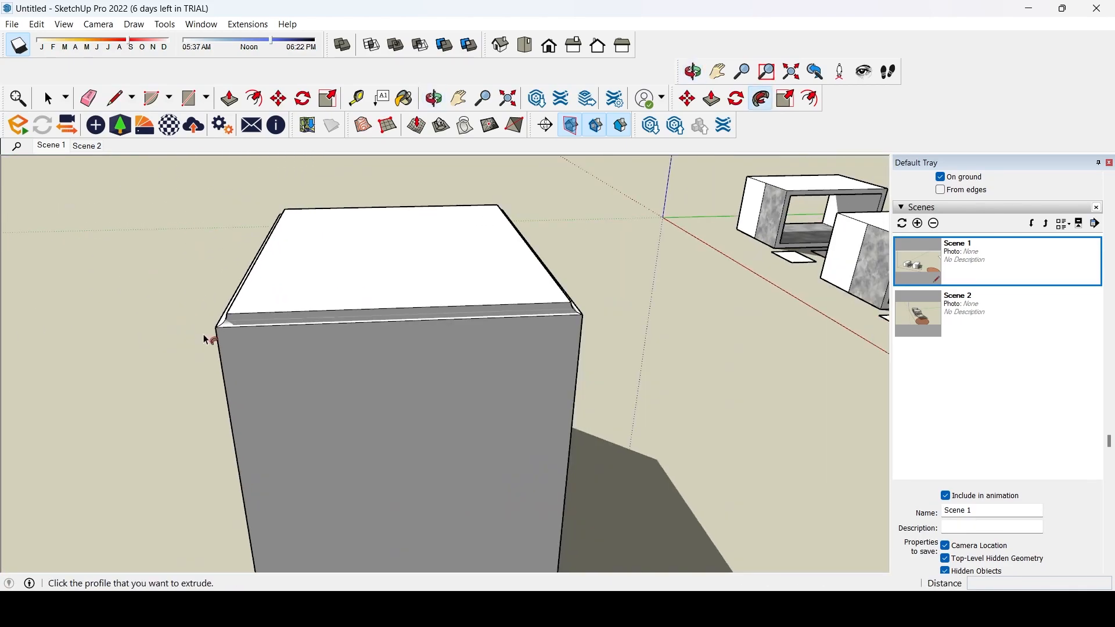
{"action": "middle_click_drag", "start_coordinate": [209, 337], "coordinate": [312, 258]}
{"action": "scroll", "coordinate": [349, 249], "scroll_direction": "up", "scroll_amount": 5}
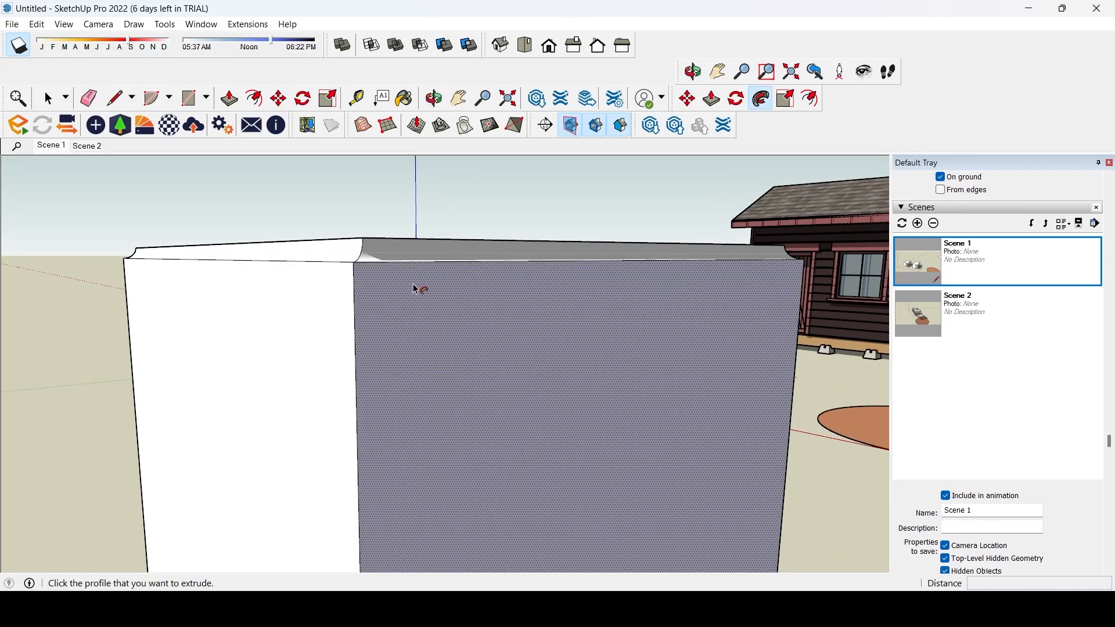
{"action": "middle_click_drag", "start_coordinate": [423, 289], "coordinate": [418, 361]}
{"action": "scroll", "coordinate": [248, 248], "scroll_direction": "down", "scroll_amount": 5}
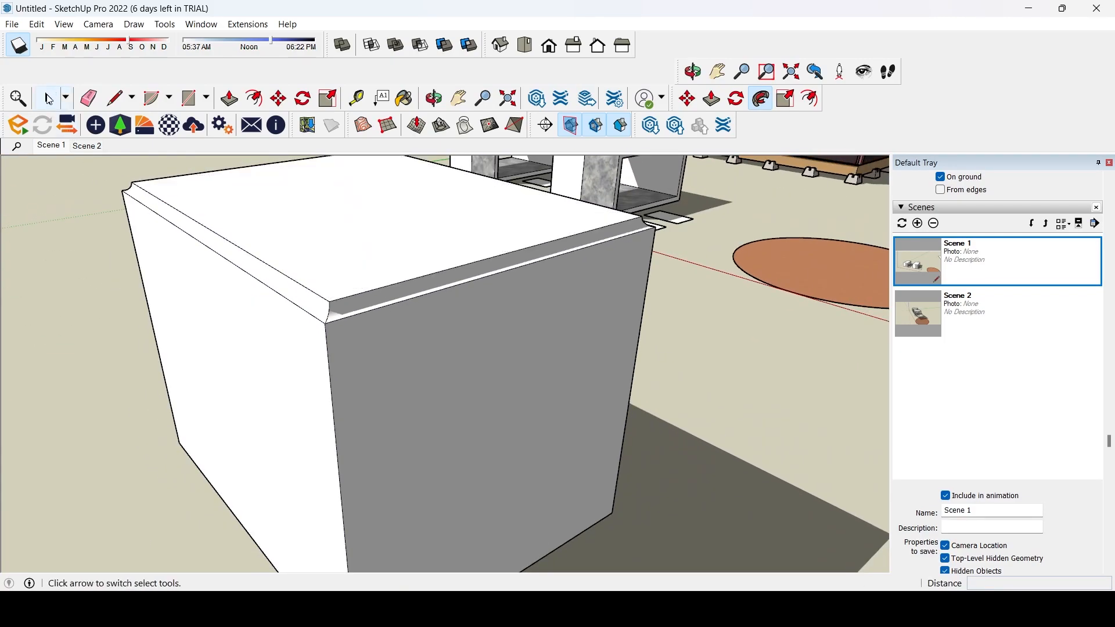
- Delete the box with the concave top edge and bring the remaining model into view
{"action": "left_click", "coordinate": [48, 98]}
{"action": "scroll", "coordinate": [501, 379], "scroll_direction": "down", "scroll_amount": 8}
{"action": "middle_click_drag", "start_coordinate": [331, 443], "coordinate": [480, 374]}
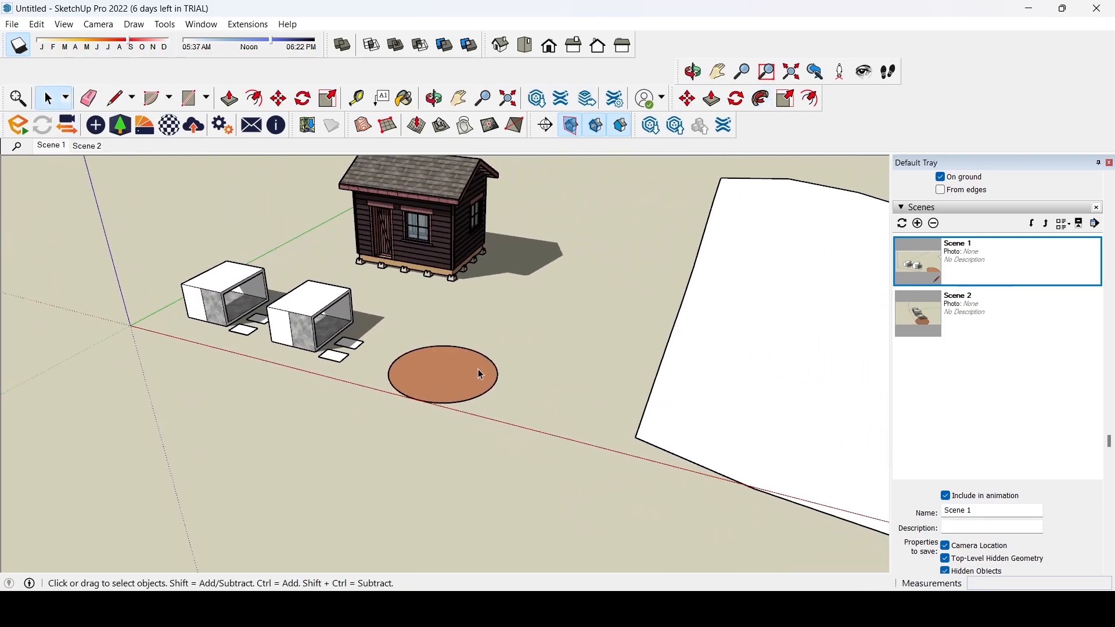
{"action": "left_click", "coordinate": [509, 100]}
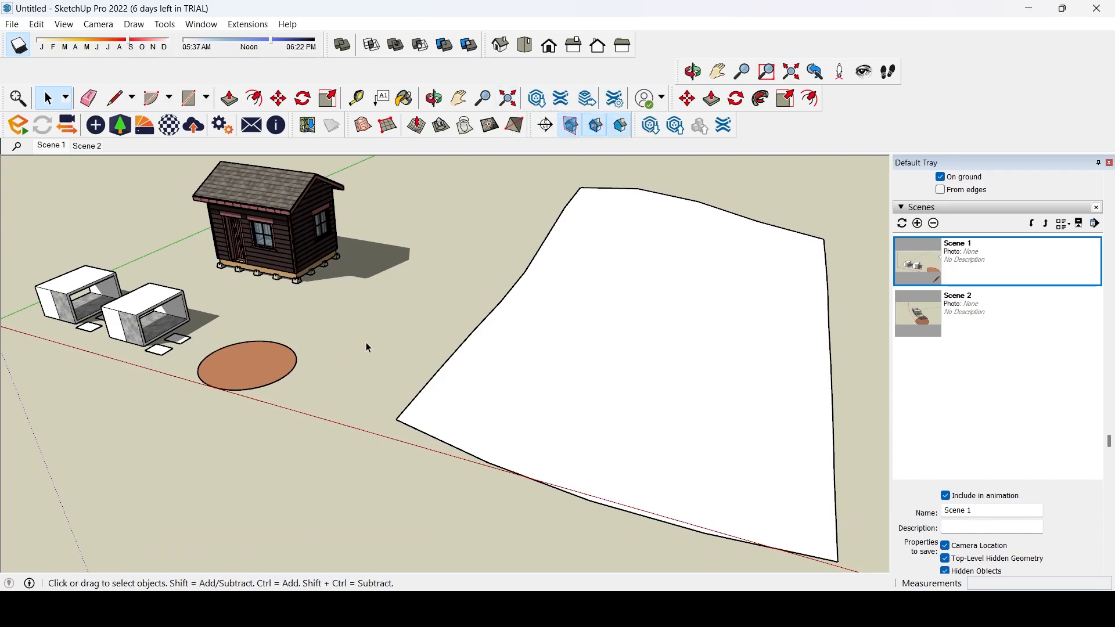
- Explode the outline curve of the wood-textured circle into separate edge segments
{"action": "scroll", "coordinate": [283, 338], "scroll_direction": "up", "scroll_amount": 6}
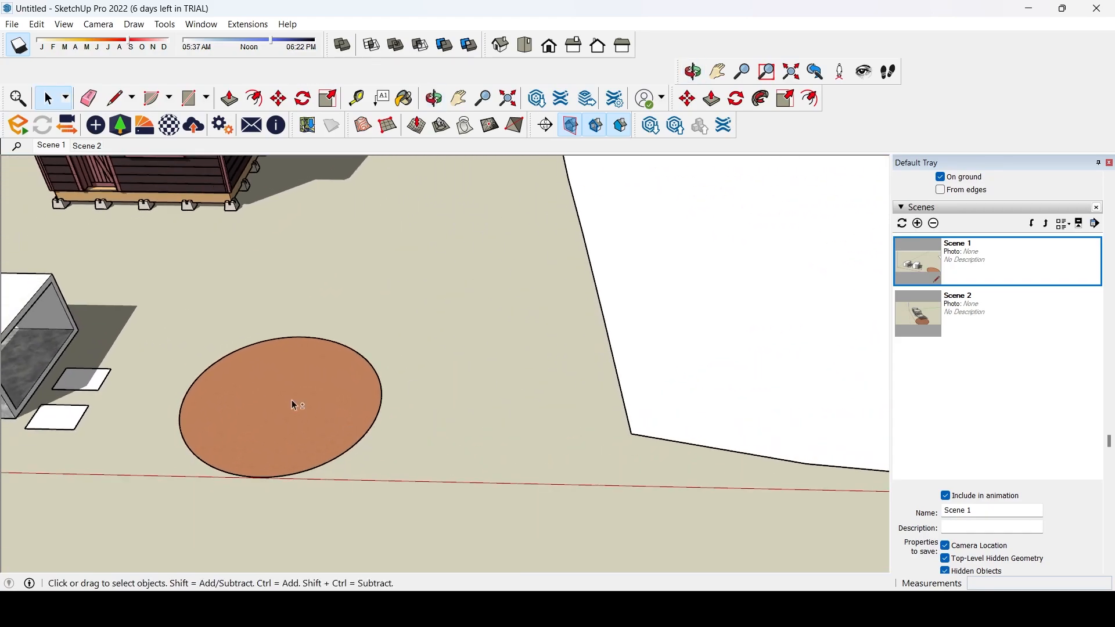
{"action": "middle_click_drag", "start_coordinate": [291, 400], "coordinate": [444, 384], "text": "shift"}
{"action": "middle_click_drag", "start_coordinate": [541, 367], "coordinate": [425, 379], "text": "shift"}
{"action": "scroll", "coordinate": [320, 384], "scroll_direction": "down", "scroll_amount": 4}
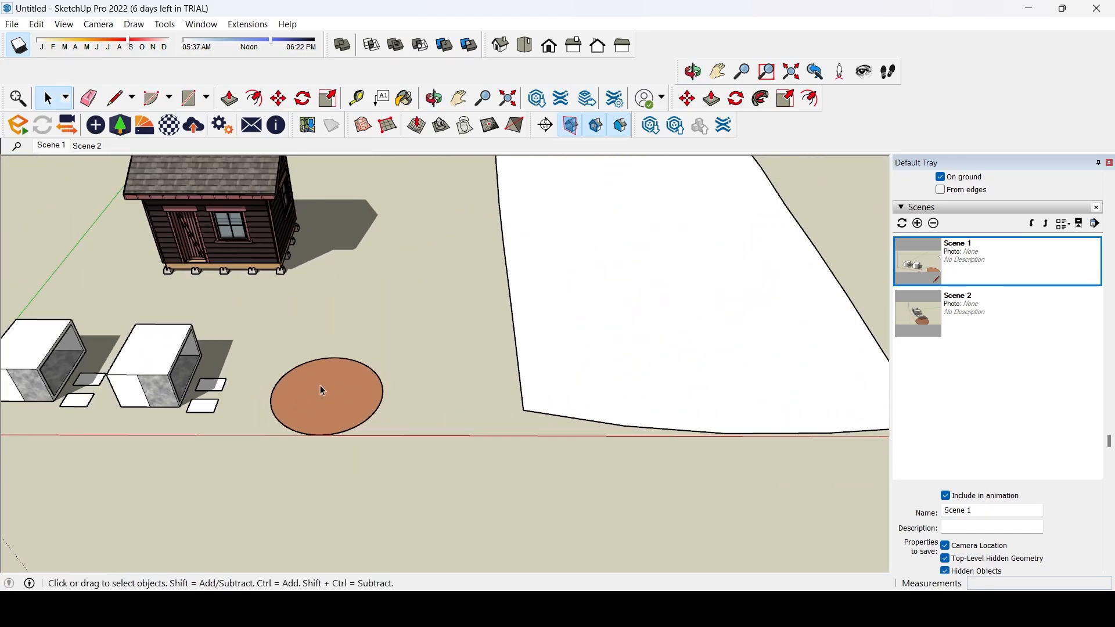
{"action": "scroll", "coordinate": [321, 388], "scroll_direction": "up", "scroll_amount": 3}
{"action": "left_click", "coordinate": [340, 406]}
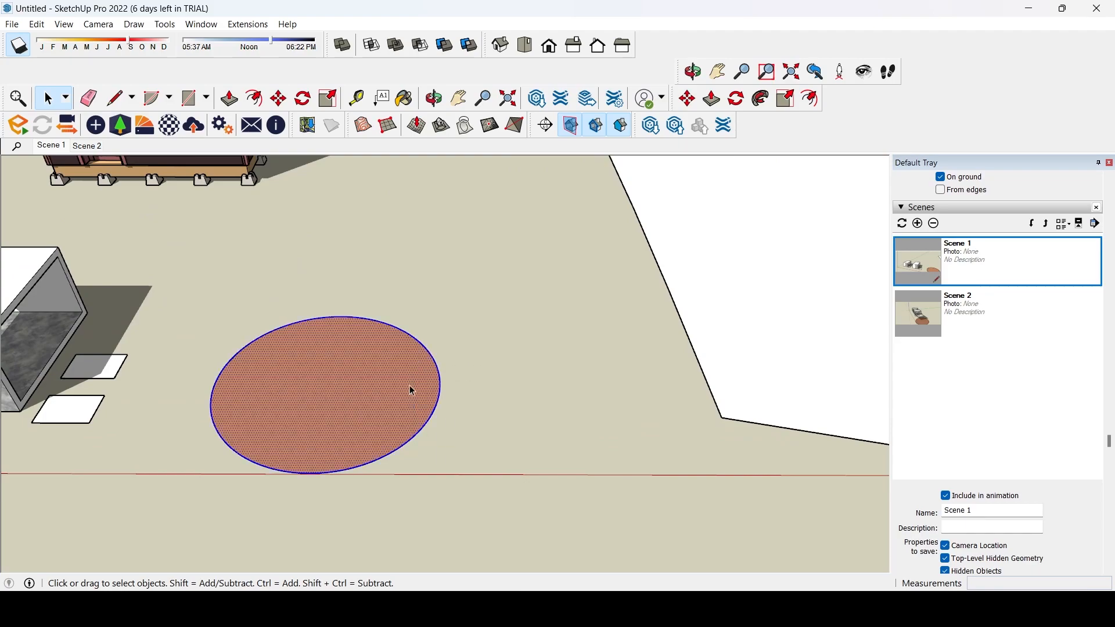
{"action": "right_click", "coordinate": [445, 404]}
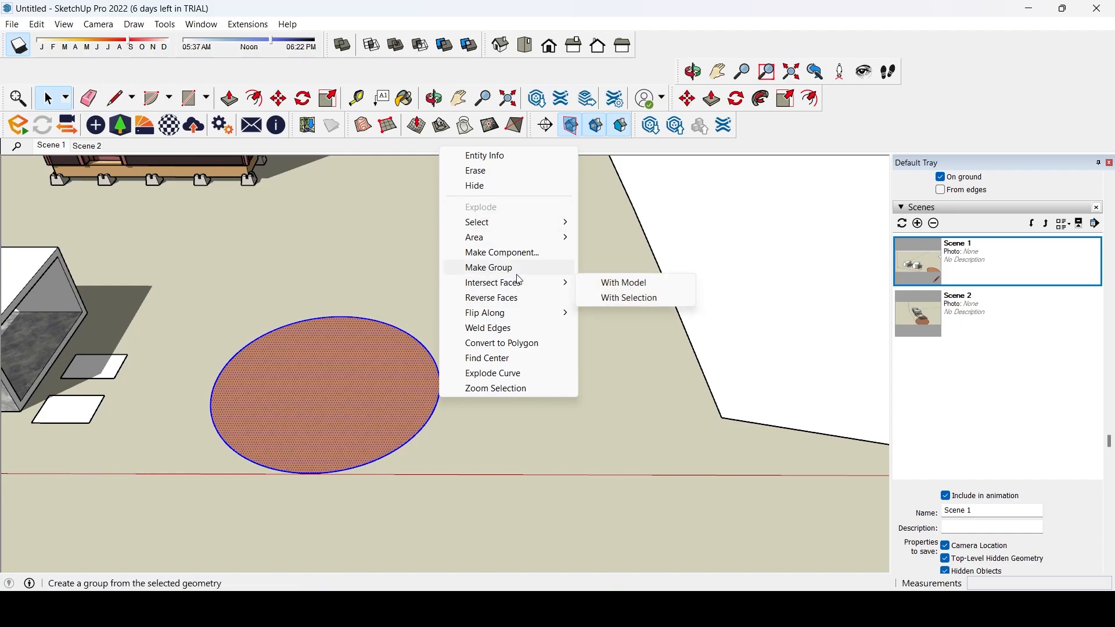
{"action": "left_click", "coordinate": [451, 469]}
{"action": "right_click", "coordinate": [422, 439]}
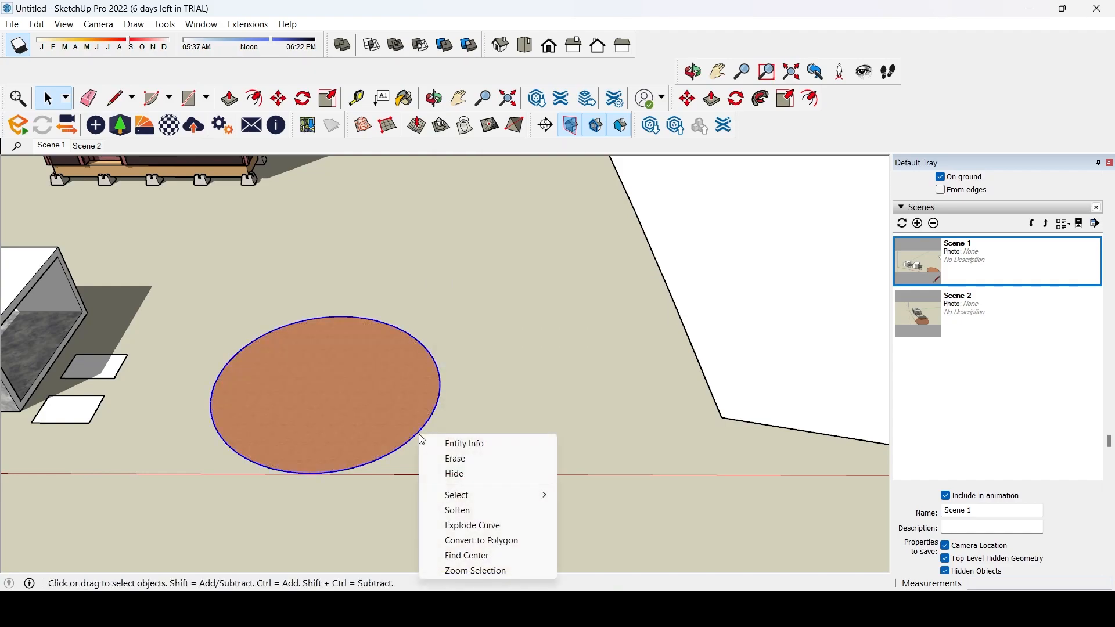
{"action": "left_click", "coordinate": [473, 525]}
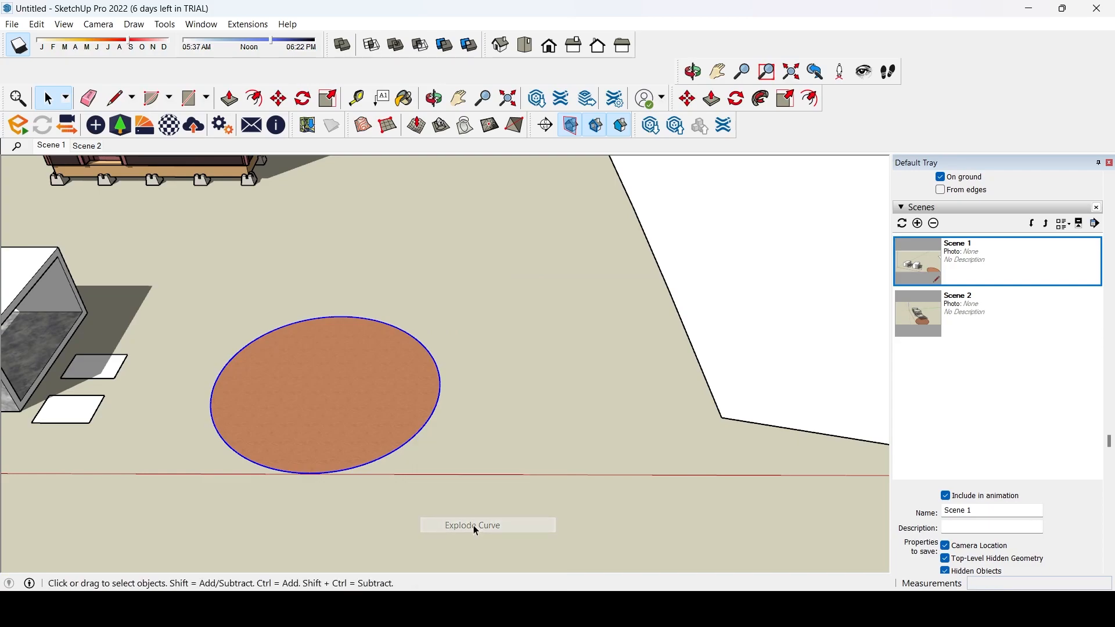
{"action": "scroll", "coordinate": [424, 442], "scroll_direction": "up", "scroll_amount": 3}
{"action": "scroll", "coordinate": [406, 448], "scroll_direction": "up", "scroll_amount": 4}
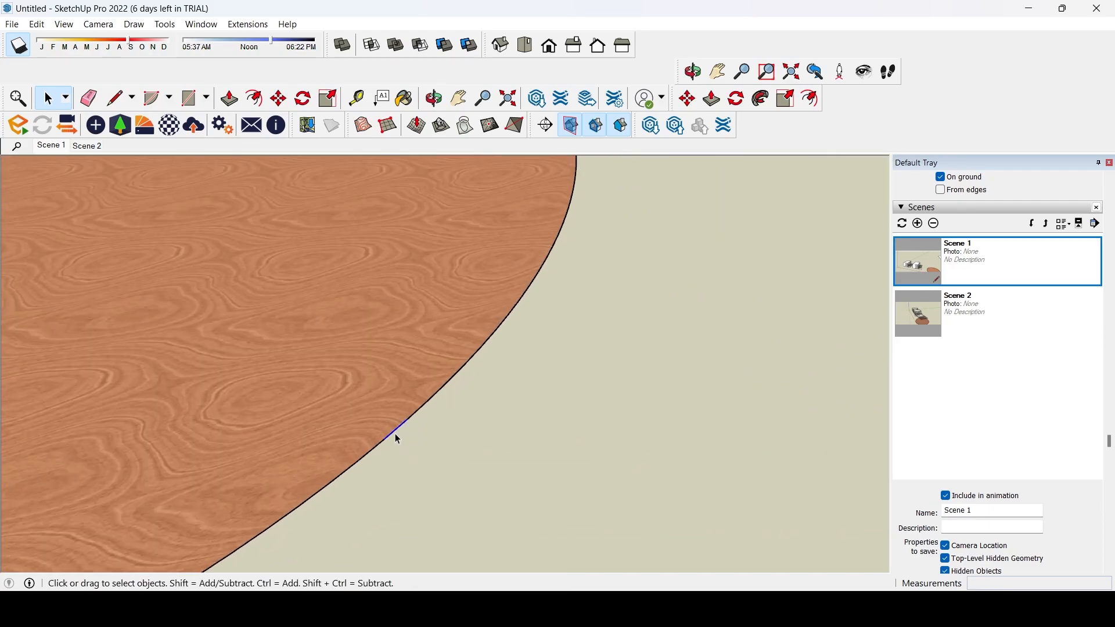
- Select the circle's face and the edges at its end beside the terrain with a crossing selection, and clear the selection
{"action": "scroll", "coordinate": [395, 434], "scroll_direction": "down", "scroll_amount": 5}
{"action": "scroll", "coordinate": [462, 442], "scroll_direction": "down", "scroll_amount": 4}
{"action": "middle_click_drag", "start_coordinate": [455, 483], "coordinate": [421, 331]}
{"action": "scroll", "coordinate": [400, 389], "scroll_direction": "up", "scroll_amount": 4}
{"action": "middle_click_drag", "start_coordinate": [398, 392], "coordinate": [442, 400]}
{"action": "key", "text": "space"}
{"action": "left_click_drag", "start_coordinate": [573, 455], "coordinate": [433, 317]}
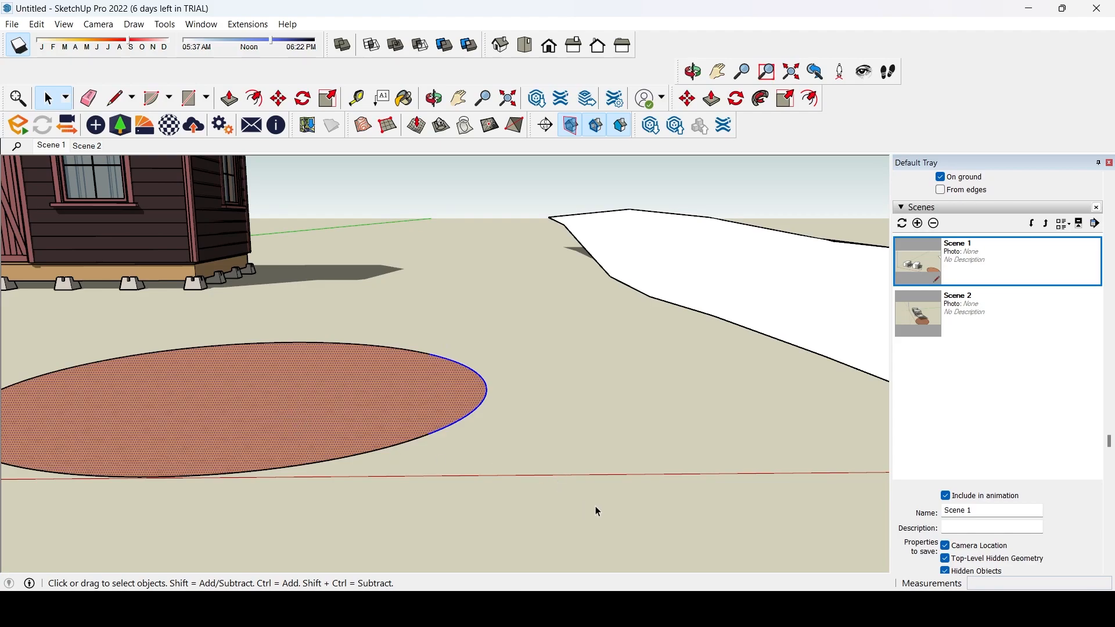
{"action": "left_click_drag", "start_coordinate": [597, 511], "coordinate": [413, 341]}
{"action": "left_click", "coordinate": [410, 306]}
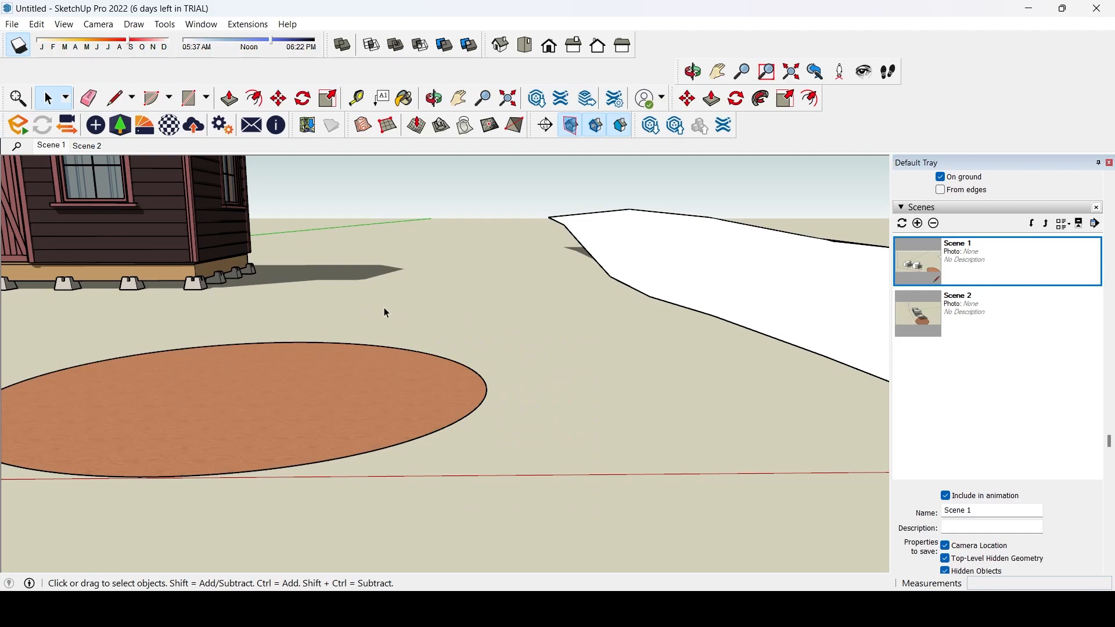
- Compare crossing and window selections on the terrain-side half of the circle, and clear the selection
{"action": "left_click_drag", "start_coordinate": [362, 299], "coordinate": [565, 493]}
{"action": "left_click_drag", "start_coordinate": [350, 330], "coordinate": [503, 501]}
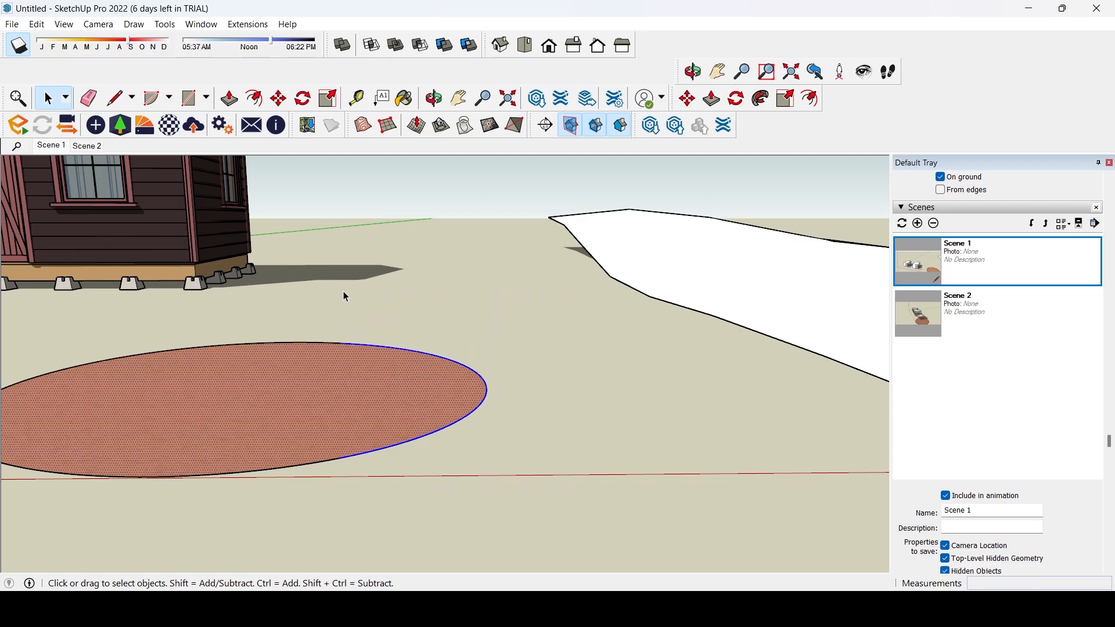
{"action": "scroll", "coordinate": [343, 324], "scroll_direction": "down", "scroll_amount": 4}
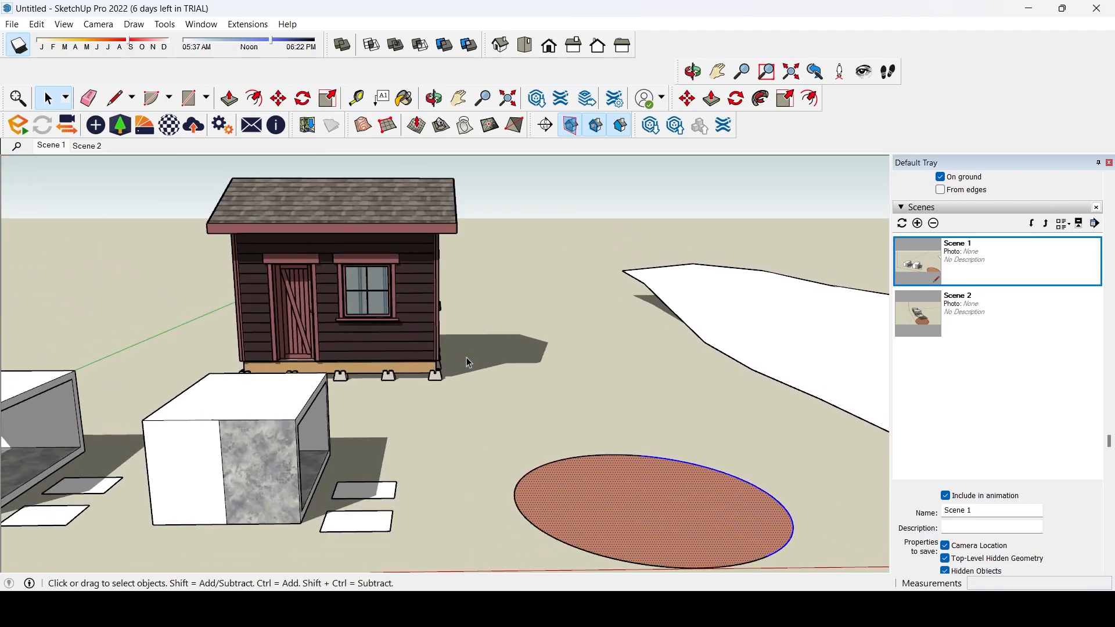
{"action": "scroll", "coordinate": [471, 357], "scroll_direction": "up", "scroll_amount": 5}
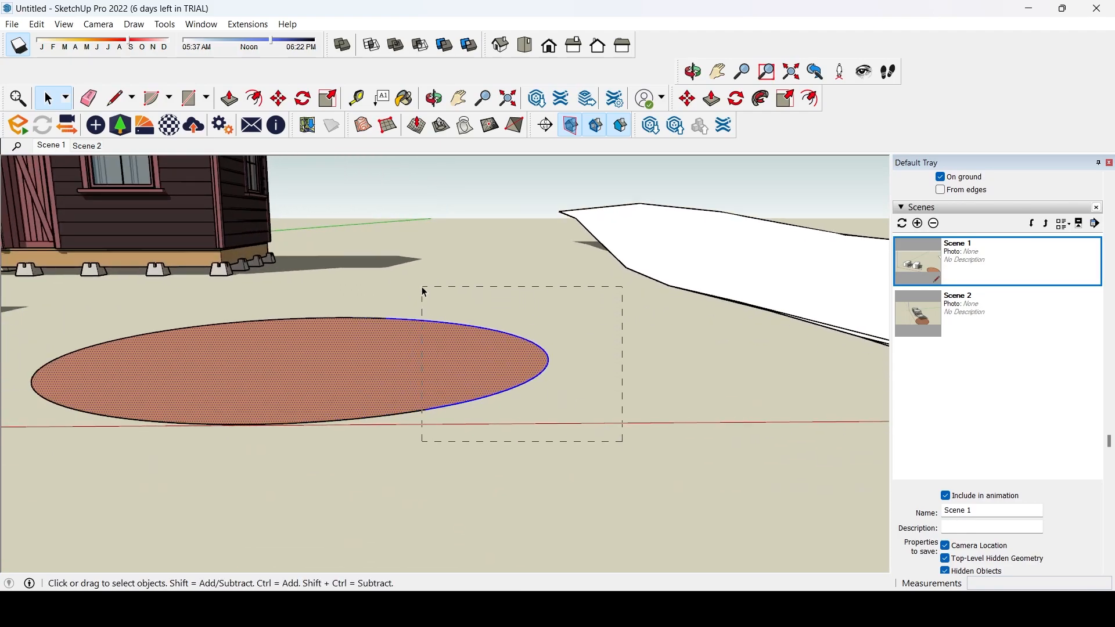
{"action": "left_click_drag", "start_coordinate": [442, 287], "coordinate": [465, 282]}
{"action": "left_click_drag", "start_coordinate": [365, 263], "coordinate": [574, 469]}
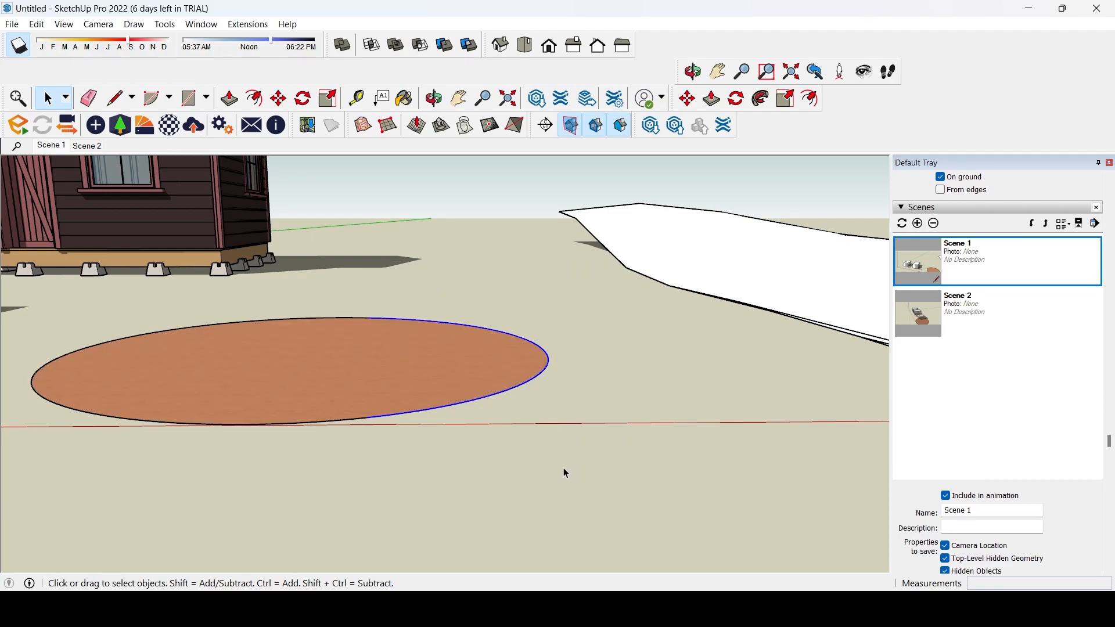
{"action": "left_click", "coordinate": [521, 462]}
- Draw a square of about 249 by 249 mm on the ground between the circle and the terrain
{"action": "scroll", "coordinate": [518, 461], "scroll_direction": "down", "scroll_amount": 2}
{"action": "scroll", "coordinate": [494, 456], "scroll_direction": "down", "scroll_amount": 1}
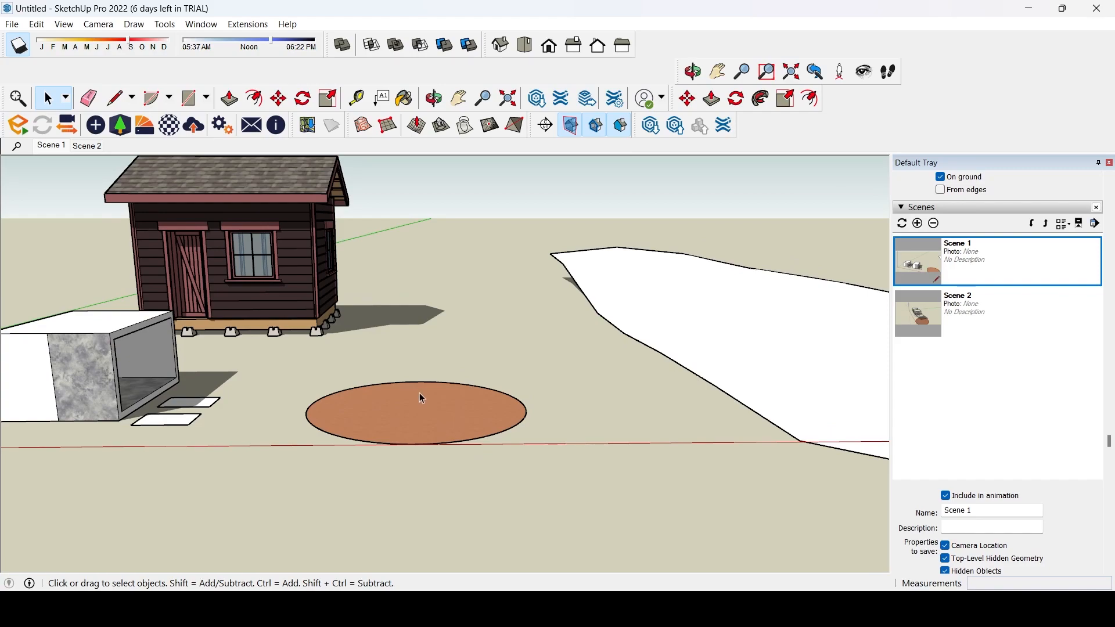
{"action": "middle_click_drag", "start_coordinate": [435, 368], "coordinate": [422, 480]}
{"action": "scroll", "coordinate": [421, 418], "scroll_direction": "down", "scroll_amount": 3}
{"action": "middle_click_drag", "start_coordinate": [518, 420], "coordinate": [440, 427]}
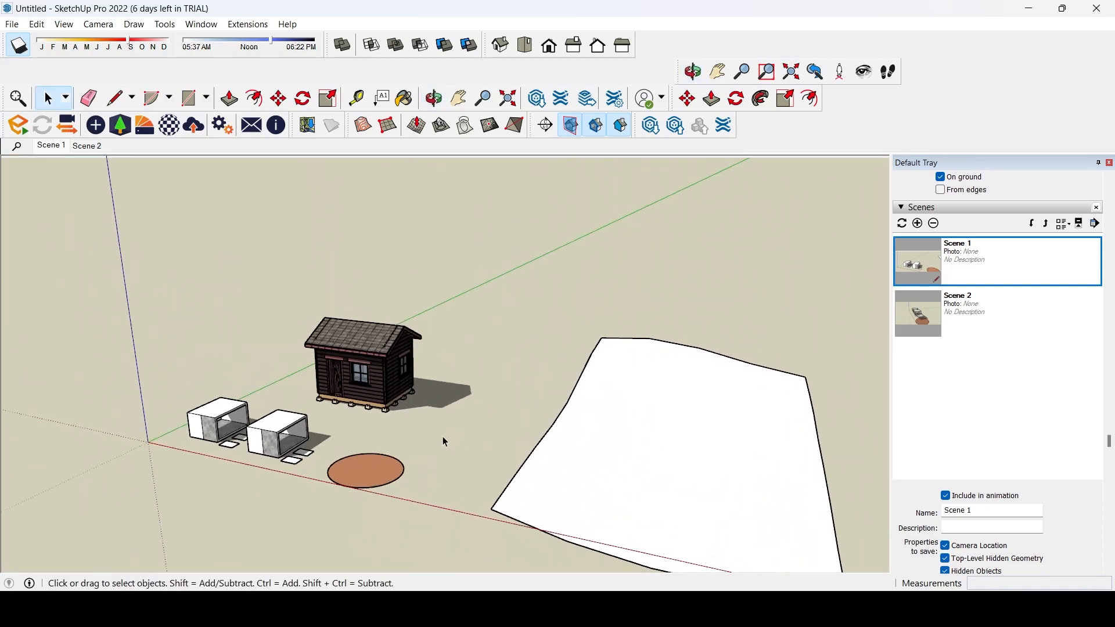
{"action": "scroll", "coordinate": [439, 427], "scroll_direction": "up", "scroll_amount": 4}
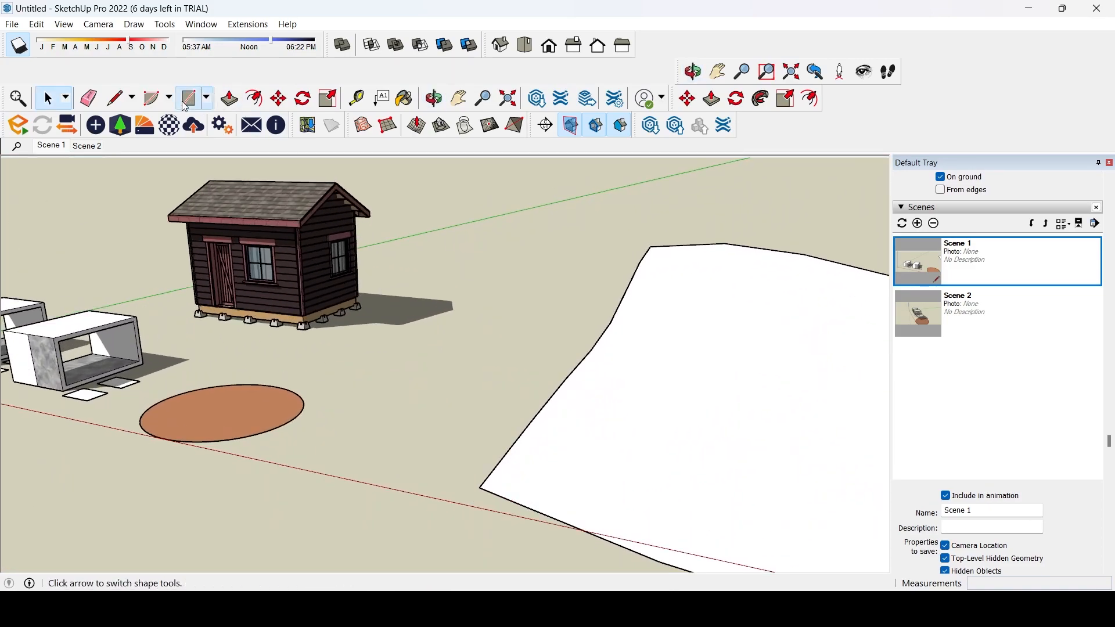
{"action": "left_click", "coordinate": [188, 97]}
{"action": "scroll", "coordinate": [364, 468], "scroll_direction": "up", "scroll_amount": 3}
{"action": "left_click", "coordinate": [364, 469]}
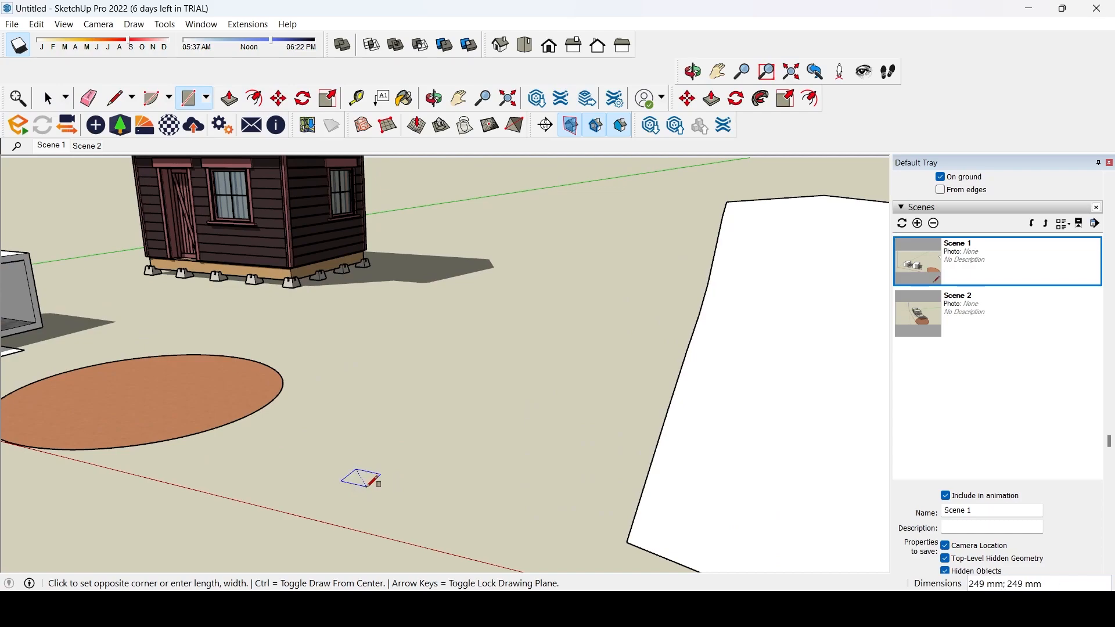
{"action": "left_click", "coordinate": [360, 488]}
- Pull the small square up about 3646 mm into a tall post
{"action": "key", "text": "p"}
{"action": "left_click", "coordinate": [365, 477]}
{"action": "scroll", "coordinate": [366, 479], "scroll_direction": "down", "scroll_amount": 3}
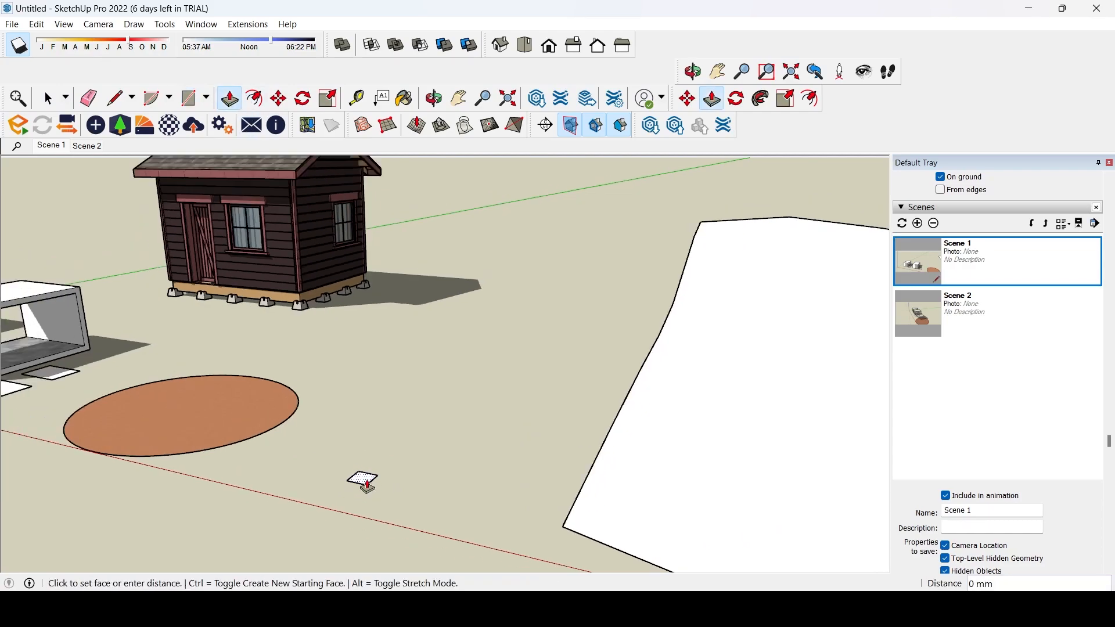
{"action": "left_click", "coordinate": [401, 229]}
- Select the whole post and copy it 1000 mm along the green axis
{"action": "middle_click_drag", "start_coordinate": [428, 244], "coordinate": [322, 303]}
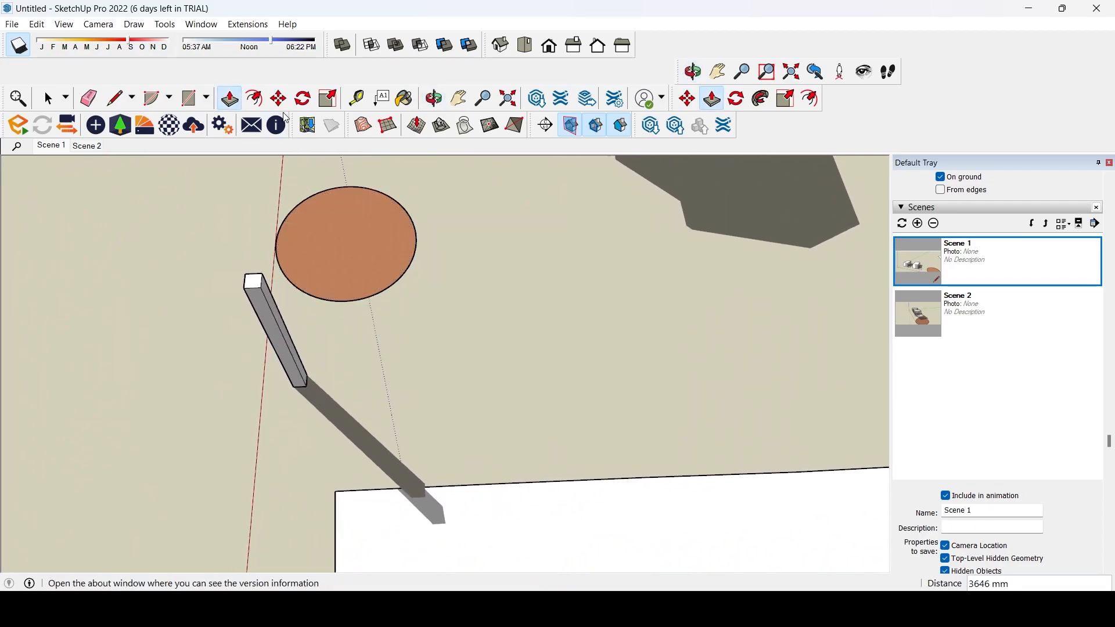
{"action": "left_click", "coordinate": [49, 98]}
{"action": "middle_click_drag", "start_coordinate": [288, 311], "coordinate": [371, 437]}
{"action": "left_click_drag", "start_coordinate": [390, 438], "coordinate": [183, 356]}
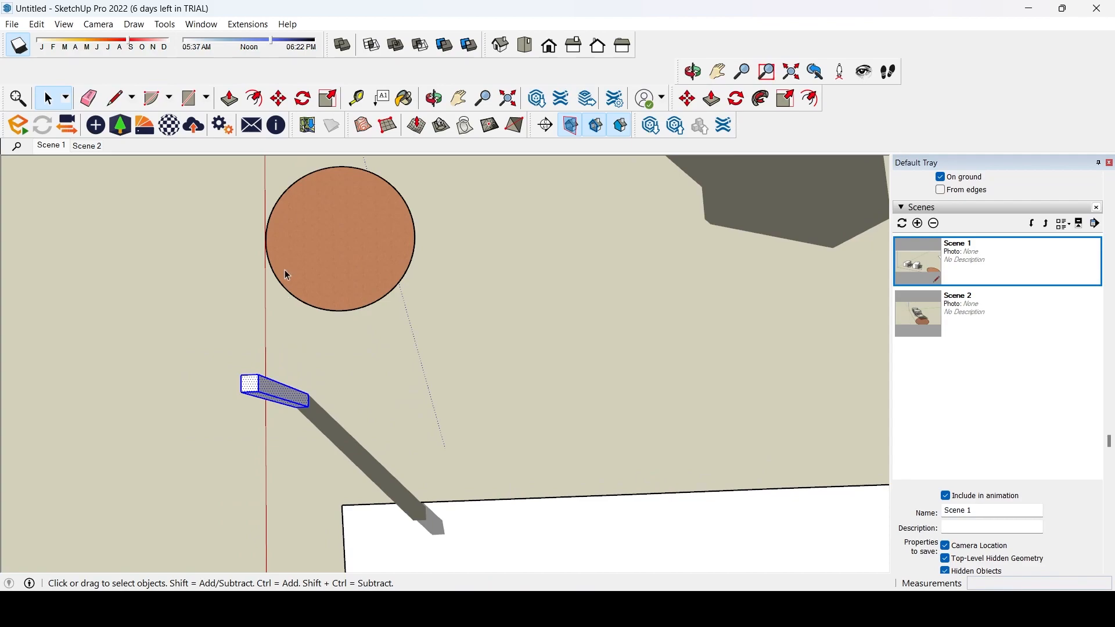
{"action": "left_click", "coordinate": [278, 99]}
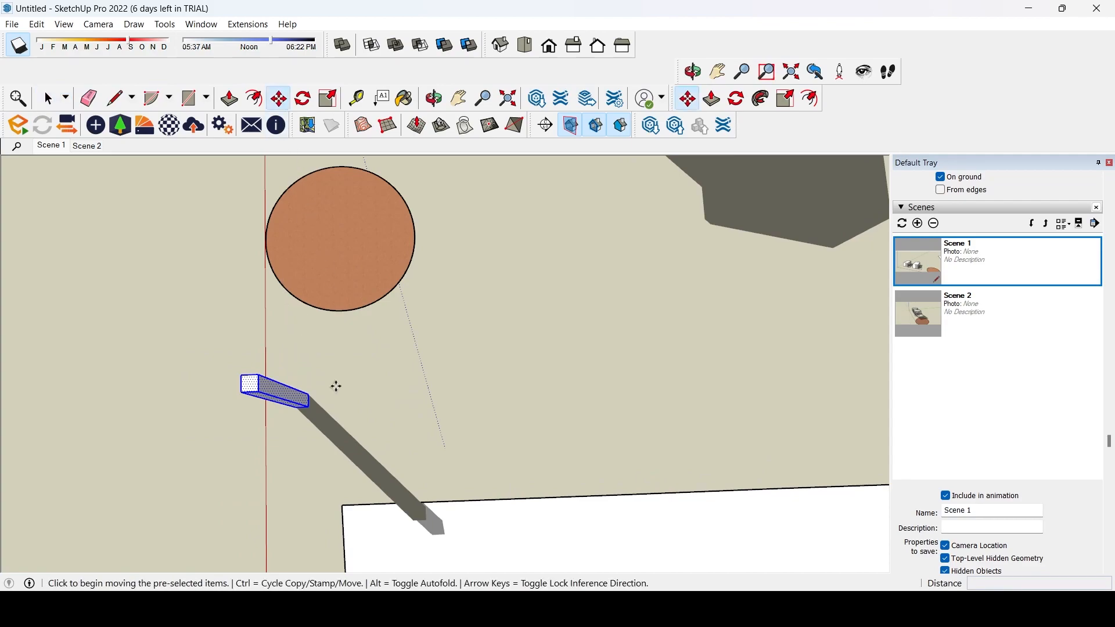
{"action": "key", "text": "ctrl"}
{"action": "left_click", "coordinate": [309, 407]}
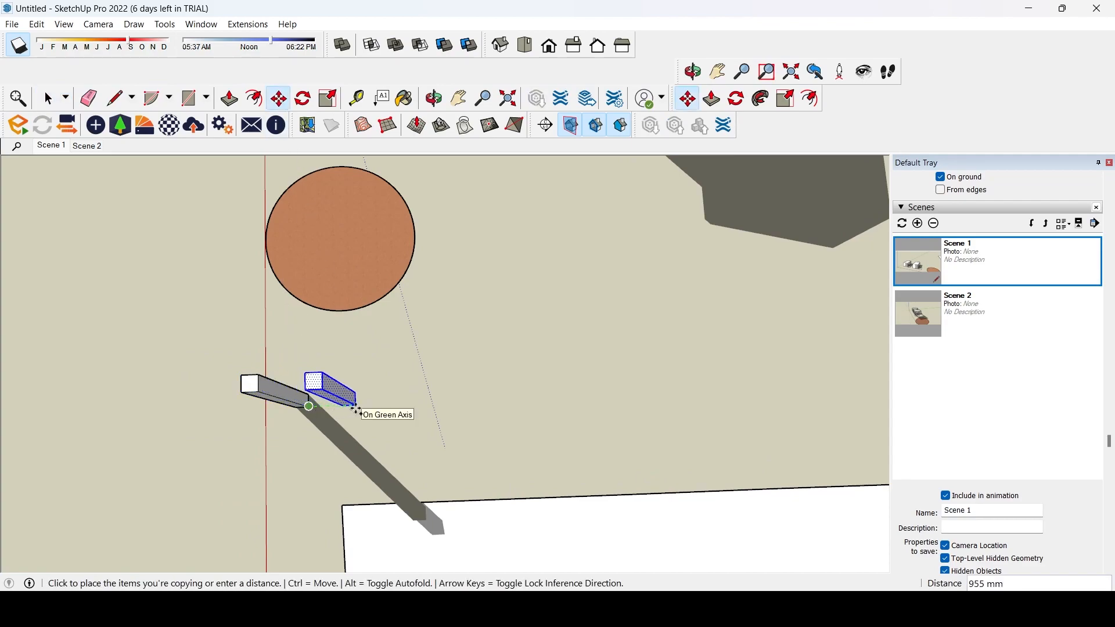
{"action": "type", "text": "1000"}
{"action": "key", "text": "Return"}
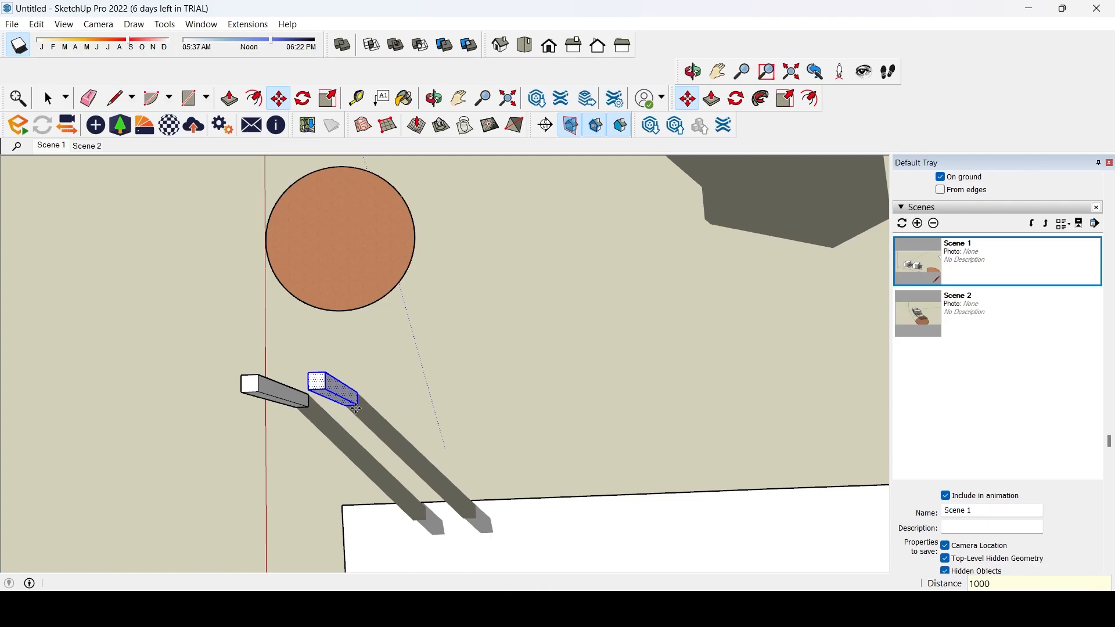
- Repeat the post copy as an x10 array at the same spacing
{"action": "type", "text": "x"}
{"action": "type", "text": "10"}
{"action": "key", "text": "Return"}
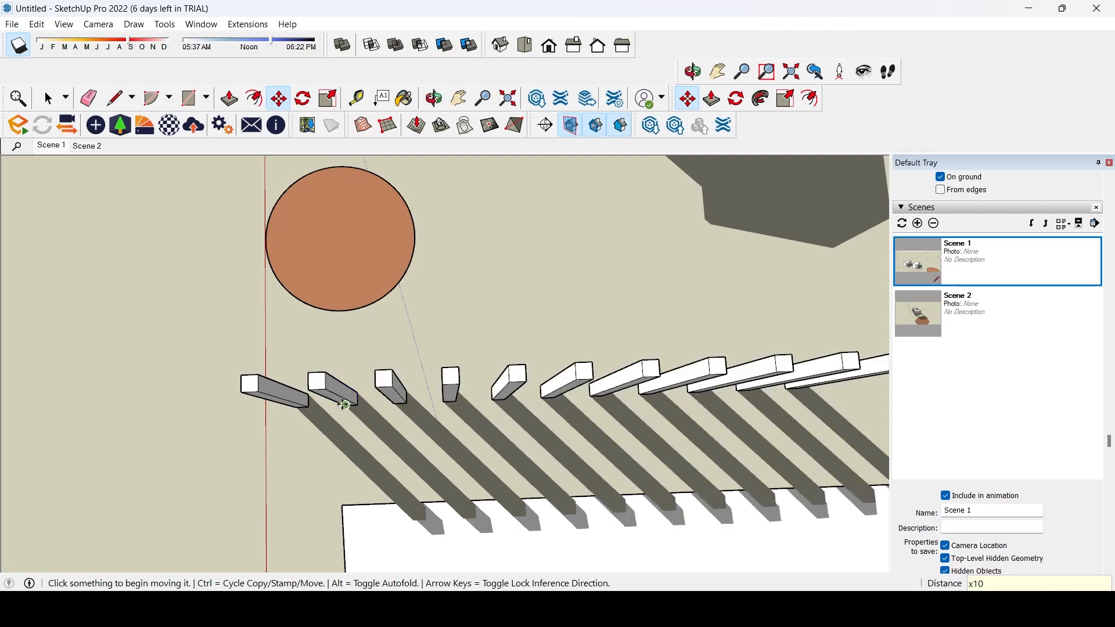
- Select all the posts in the row with a crossing selection across their upper parts
{"action": "scroll", "coordinate": [361, 410], "scroll_direction": "down", "scroll_amount": 2}
{"action": "middle_click_drag", "start_coordinate": [267, 416], "coordinate": [471, 285]}
{"action": "key", "text": "o"}
{"action": "key", "text": "m"}
{"action": "left_click", "coordinate": [48, 98]}
{"action": "middle_click_drag", "start_coordinate": [384, 389], "coordinate": [377, 552]}
{"action": "middle_click_drag", "start_coordinate": [402, 238], "coordinate": [422, 366]}
{"action": "left_click_drag", "start_coordinate": [448, 380], "coordinate": [351, 289]}
{"action": "middle_click_drag", "start_coordinate": [377, 306], "coordinate": [324, 544]}
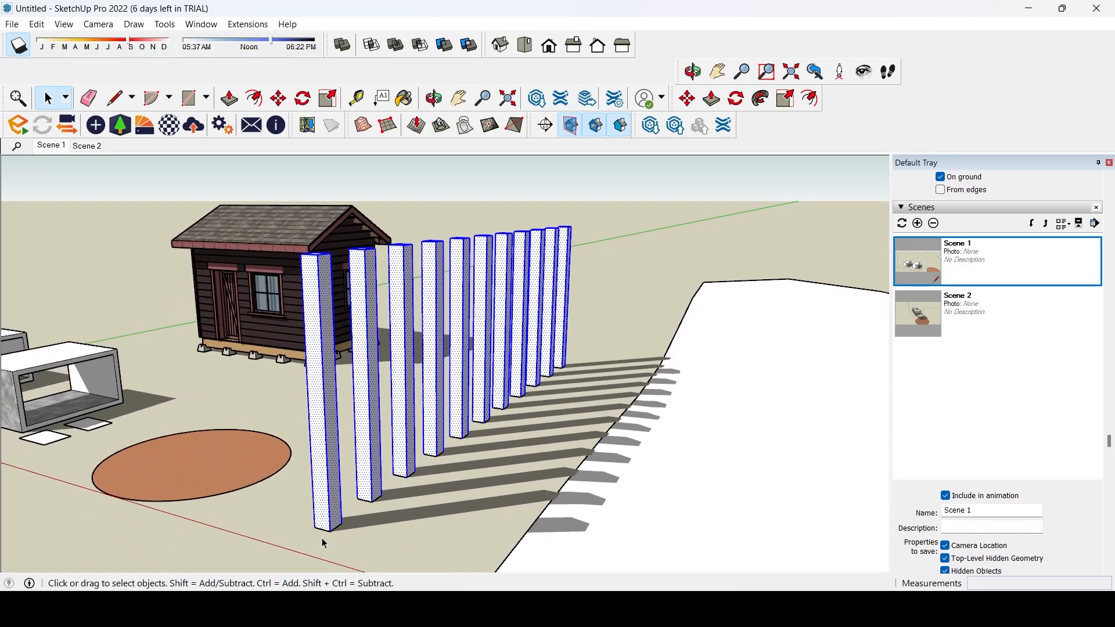
{"action": "scroll", "coordinate": [324, 543], "scroll_direction": "up", "scroll_amount": 6}
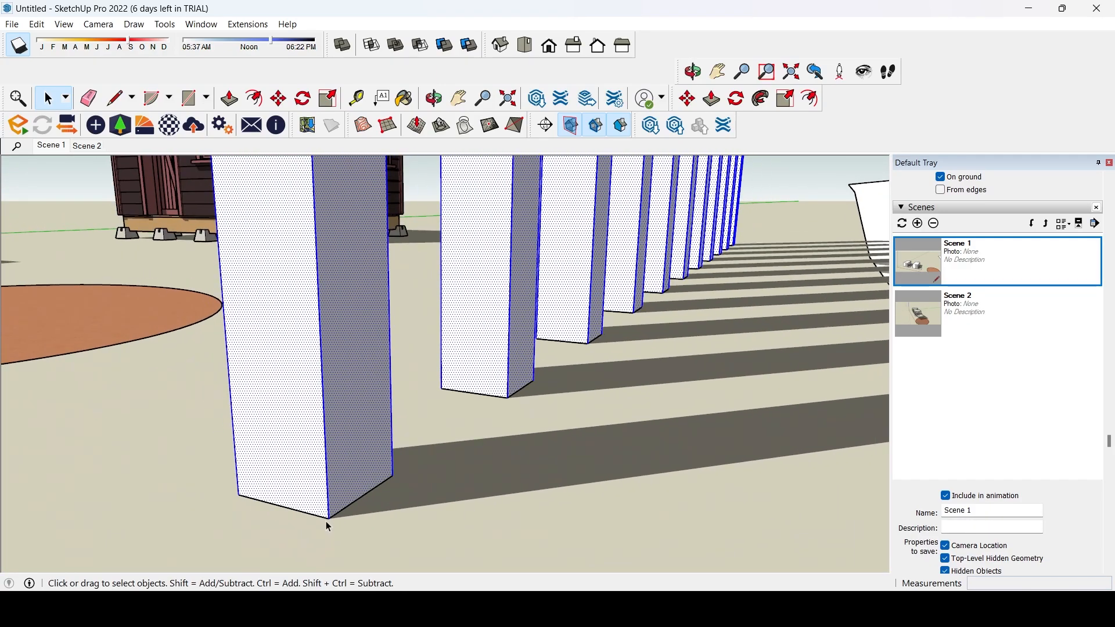
{"action": "scroll", "coordinate": [326, 521], "scroll_direction": "down", "scroll_amount": 6}
{"action": "scroll", "coordinate": [319, 349], "scroll_direction": "up", "scroll_amount": 3}
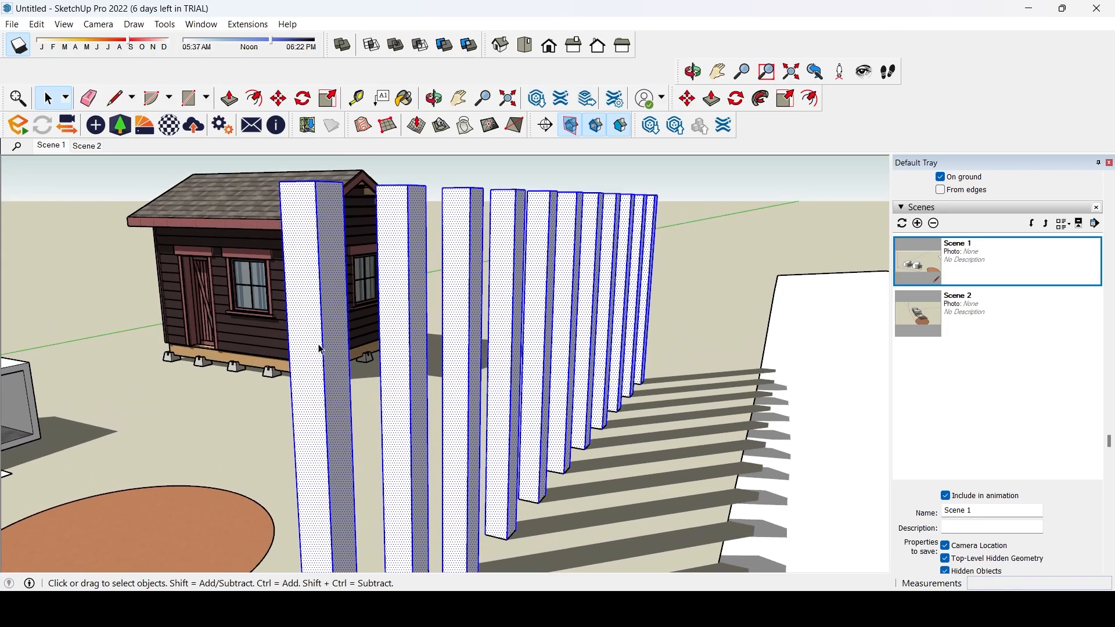
{"action": "scroll", "coordinate": [321, 351], "scroll_direction": "down", "scroll_amount": 5}
- Select the aligned posts with a crossing selection over their tops from an end-on view, and clear the selection
{"action": "middle_click_drag", "start_coordinate": [323, 355], "coordinate": [381, 341]}
{"action": "left_click_drag", "start_coordinate": [385, 303], "coordinate": [330, 270]}
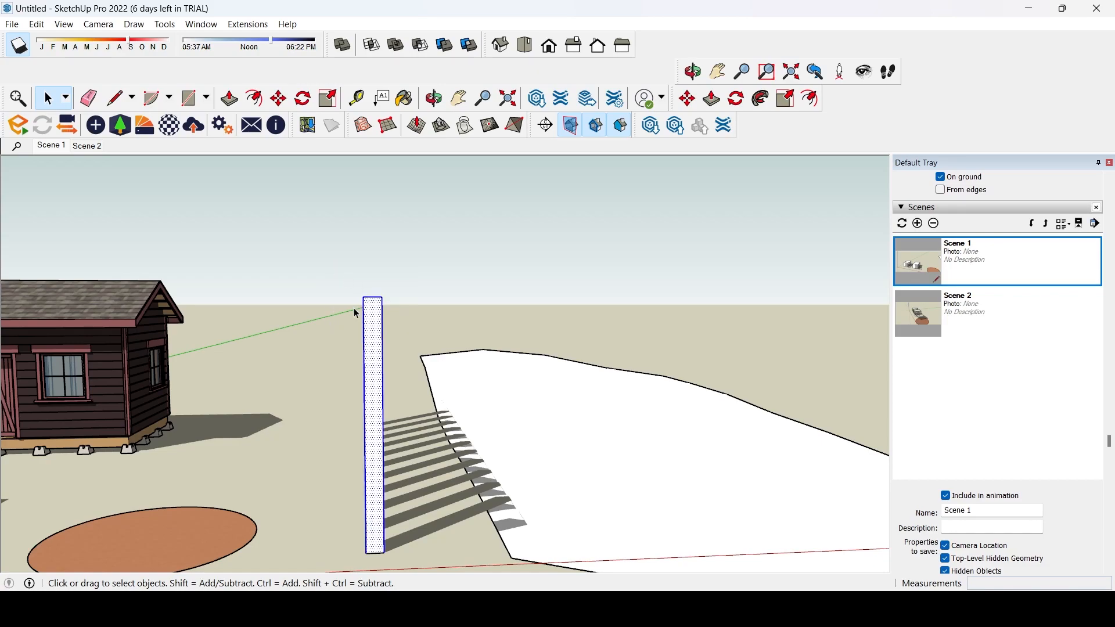
{"action": "scroll", "coordinate": [351, 368], "scroll_direction": "down", "scroll_amount": 3}
{"action": "left_click", "coordinate": [326, 369]}
- Select only the top faces of all the posts with a window selection enclosing just their upper ends
{"action": "scroll", "coordinate": [366, 347], "scroll_direction": "up", "scroll_amount": 4}
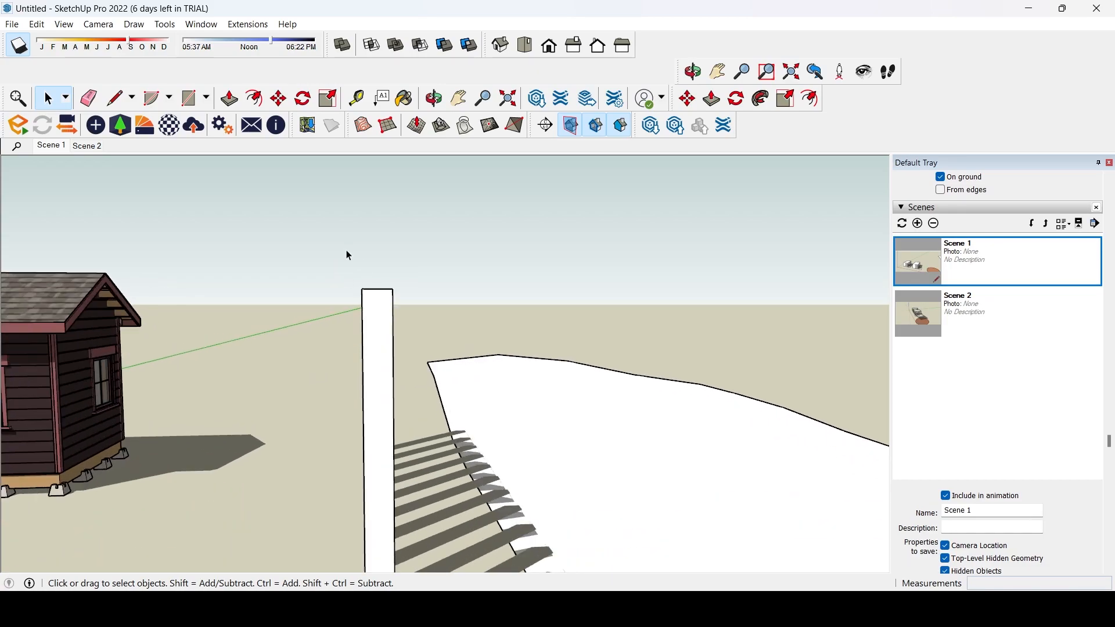
{"action": "middle_click_drag", "start_coordinate": [383, 283], "coordinate": [340, 301]}
{"action": "left_click_drag", "start_coordinate": [305, 234], "coordinate": [420, 291]}
{"action": "middle_click_drag", "start_coordinate": [423, 297], "coordinate": [380, 341]}
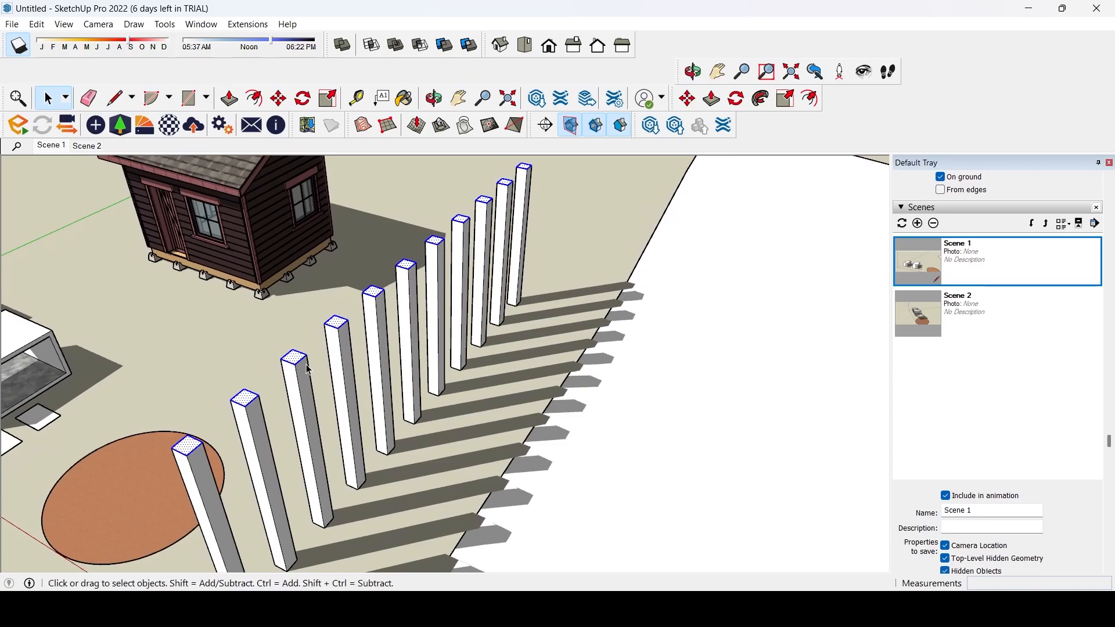
{"action": "scroll", "coordinate": [307, 371], "scroll_direction": "down", "scroll_amount": 5}
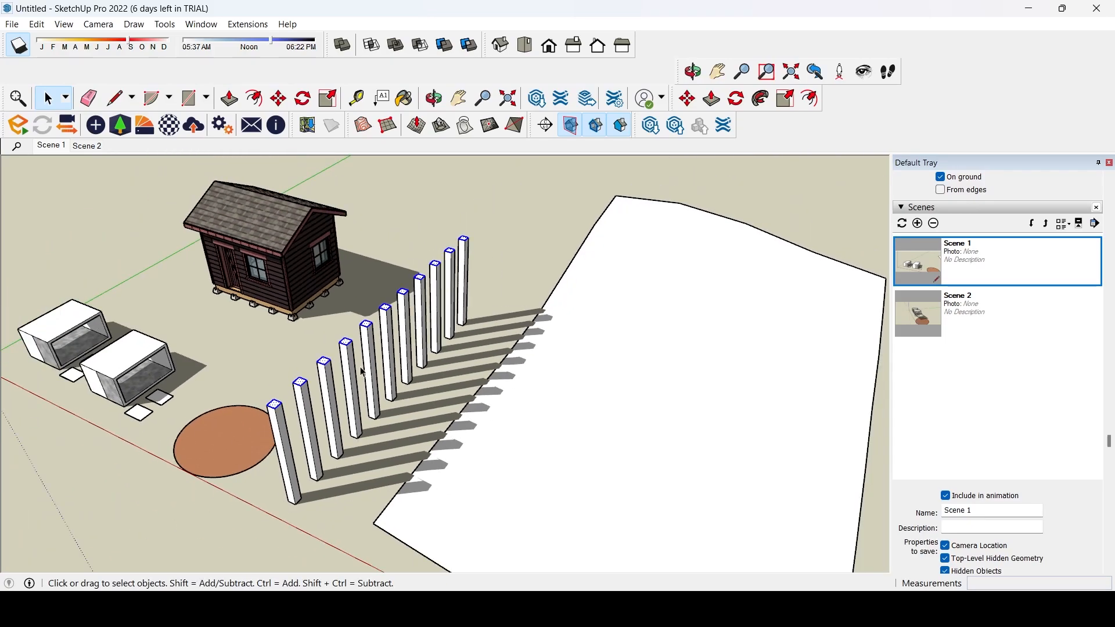
{"action": "middle_click_drag", "start_coordinate": [347, 387], "coordinate": [376, 355]}
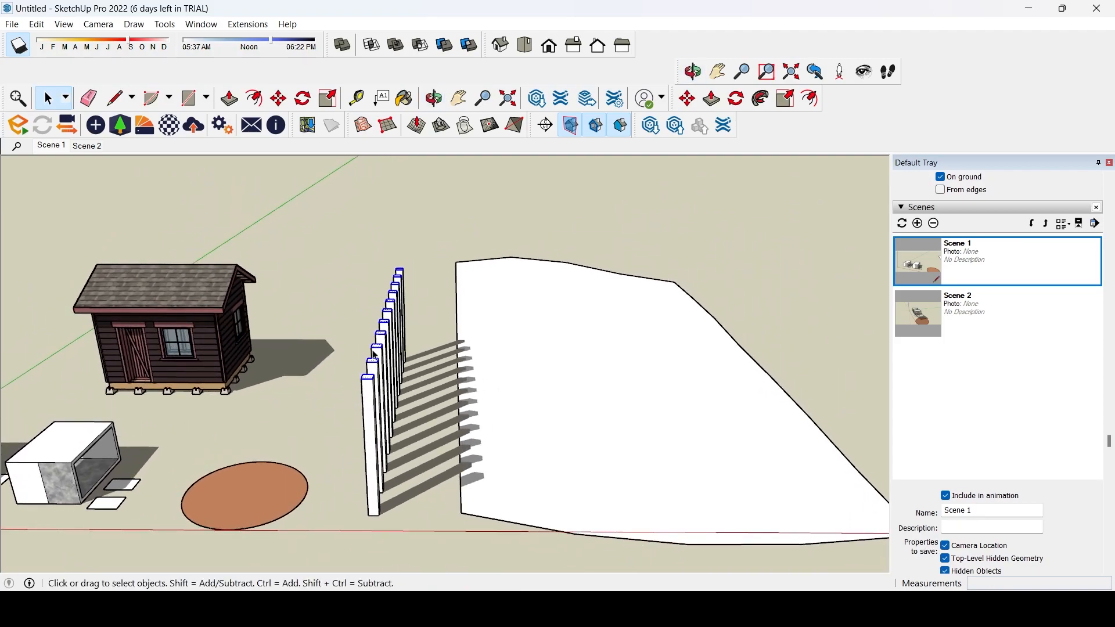
{"action": "scroll", "coordinate": [373, 354], "scroll_direction": "up", "scroll_amount": 4}
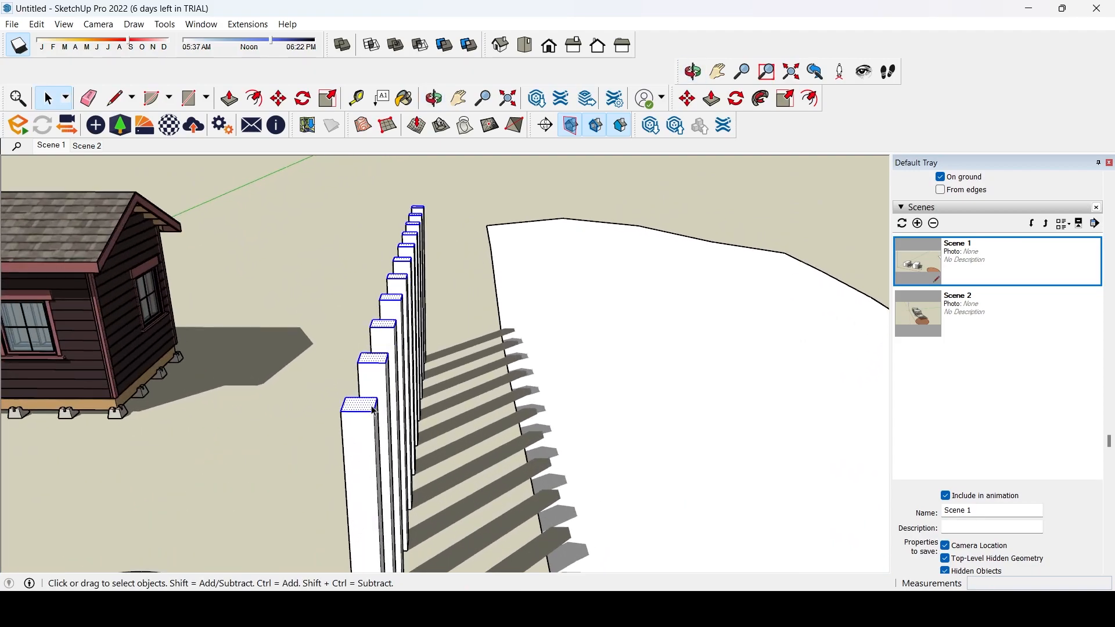
{"action": "middle_click_drag", "start_coordinate": [432, 347], "coordinate": [291, 364]}
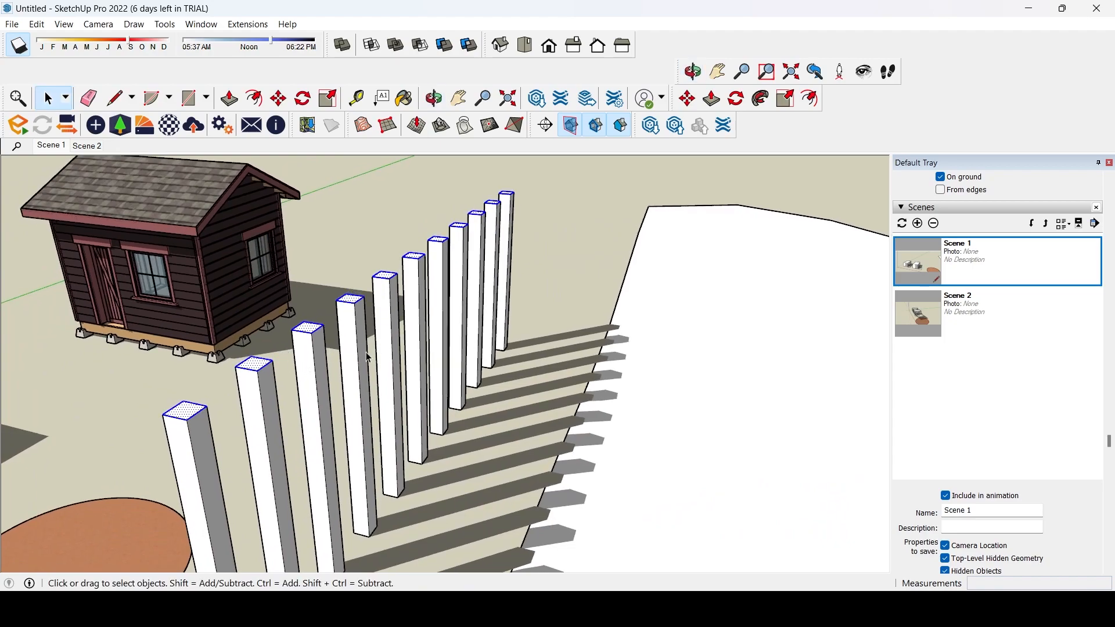
- Try to copy the selected top faces along the row of posts as an x4 array
{"action": "scroll", "coordinate": [368, 357], "scroll_direction": "down", "scroll_amount": 3}
{"action": "middle_click_drag", "start_coordinate": [368, 357], "coordinate": [228, 486]}
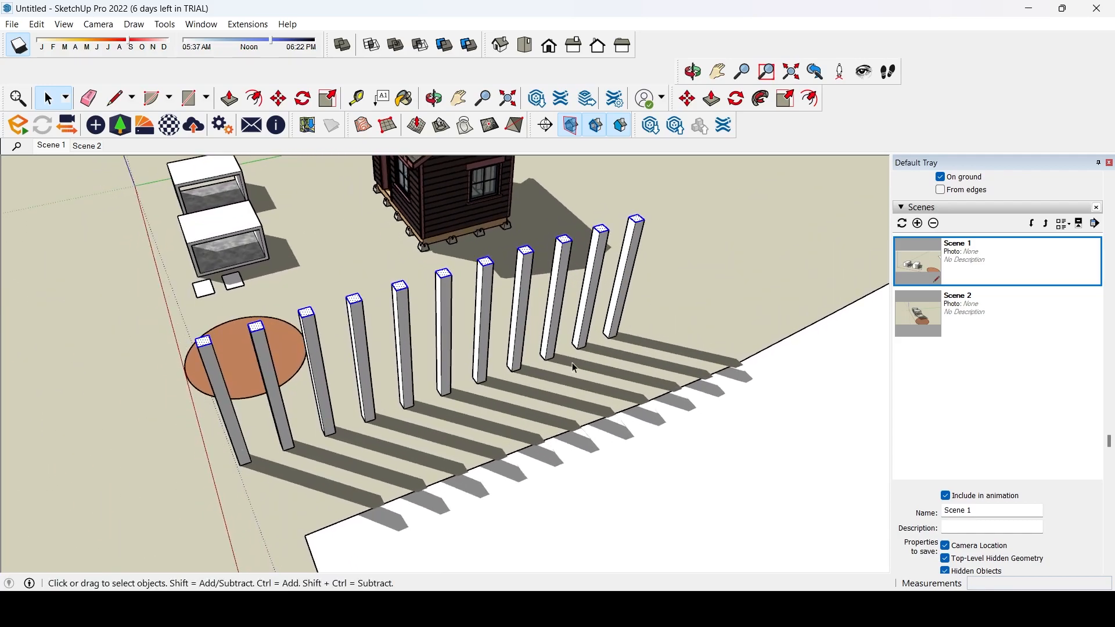
{"action": "middle_click_drag", "start_coordinate": [459, 365], "coordinate": [391, 298]}
{"action": "scroll", "coordinate": [351, 404], "scroll_direction": "up", "scroll_amount": 3}
{"action": "scroll", "coordinate": [316, 308], "scroll_direction": "down", "scroll_amount": 2}
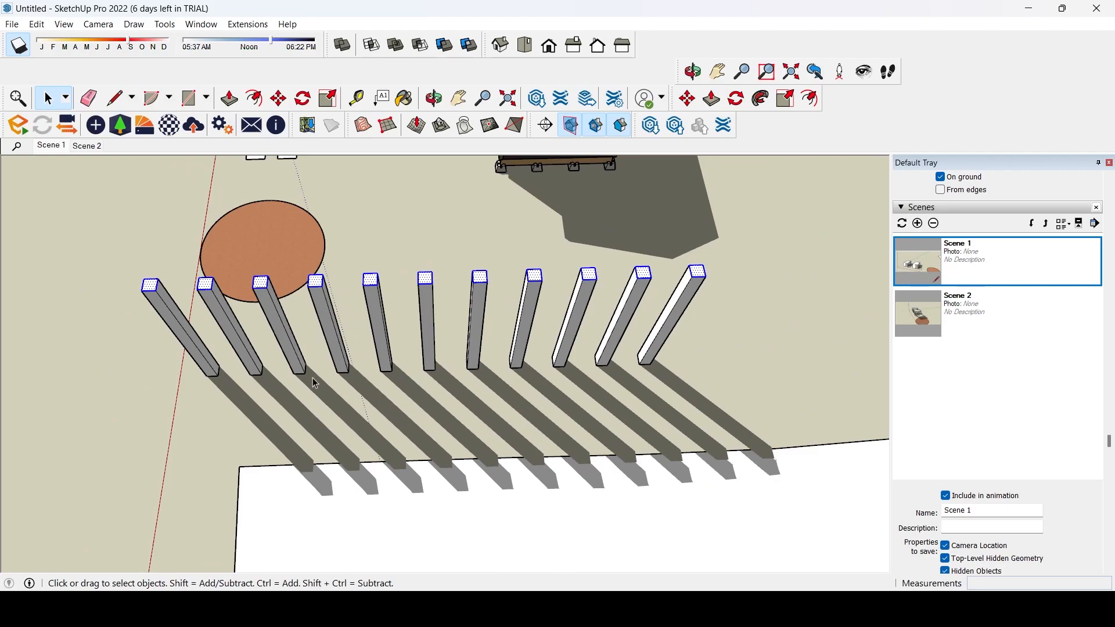
{"action": "left_click", "coordinate": [279, 99]}
{"action": "key", "text": "ctrl"}
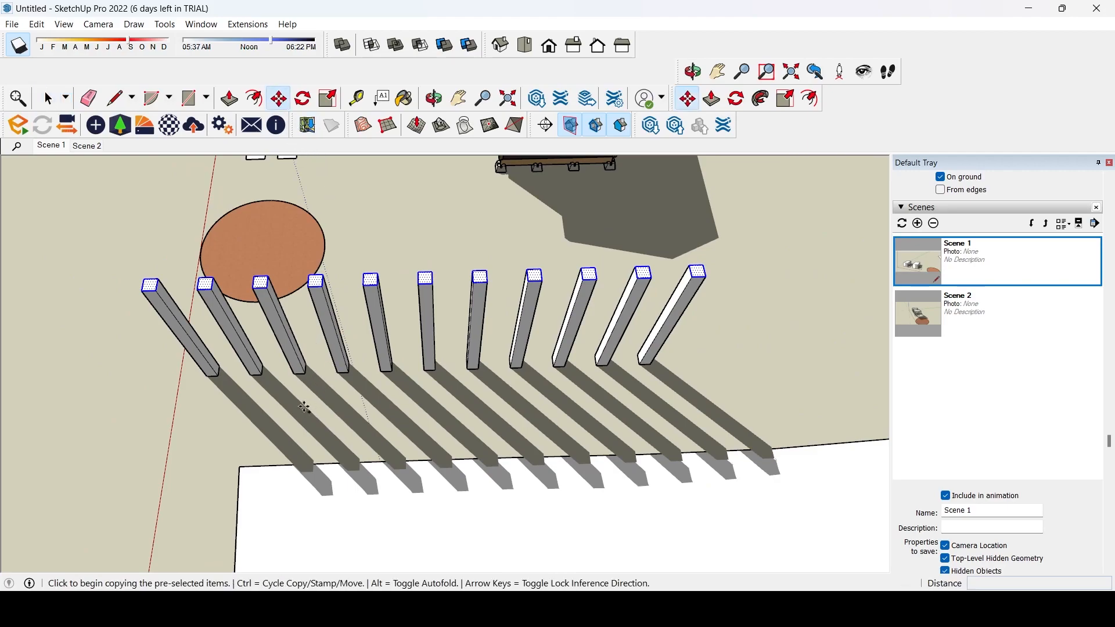
{"action": "left_click", "coordinate": [304, 408]}
{"action": "type", "text": "x4"}
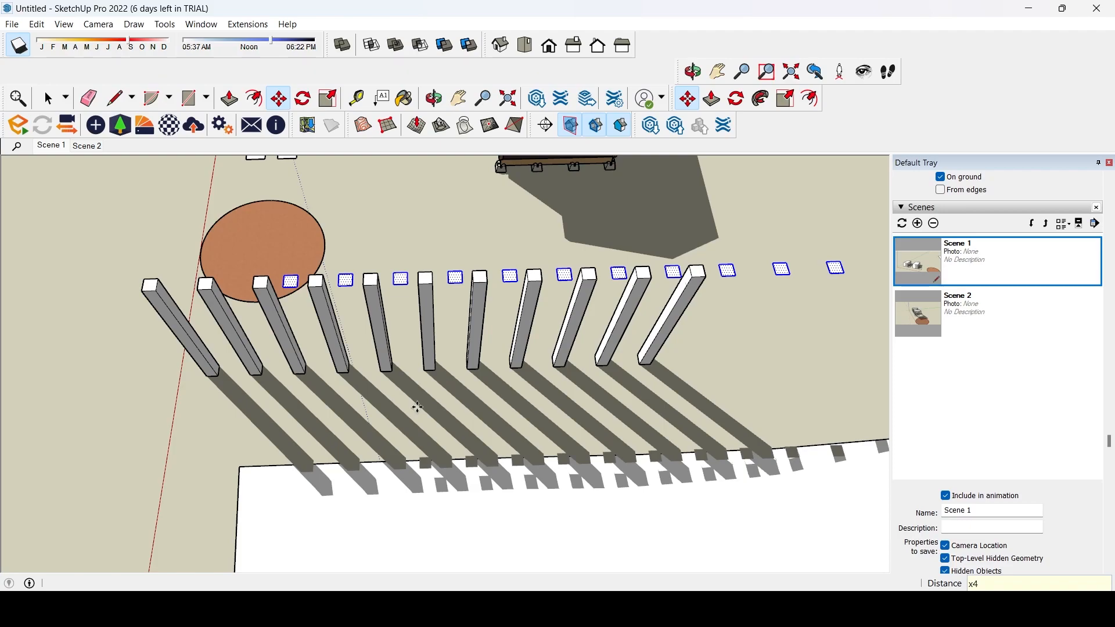
{"action": "key", "text": "Return"}
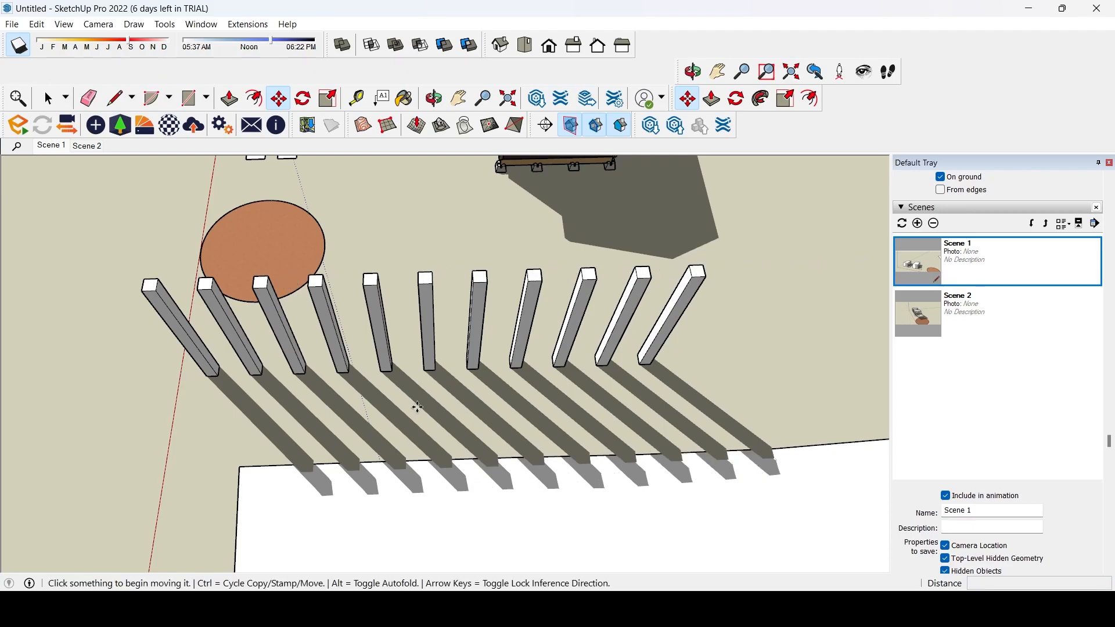
{"action": "middle_click_drag", "start_coordinate": [303, 342], "coordinate": [488, 310]}
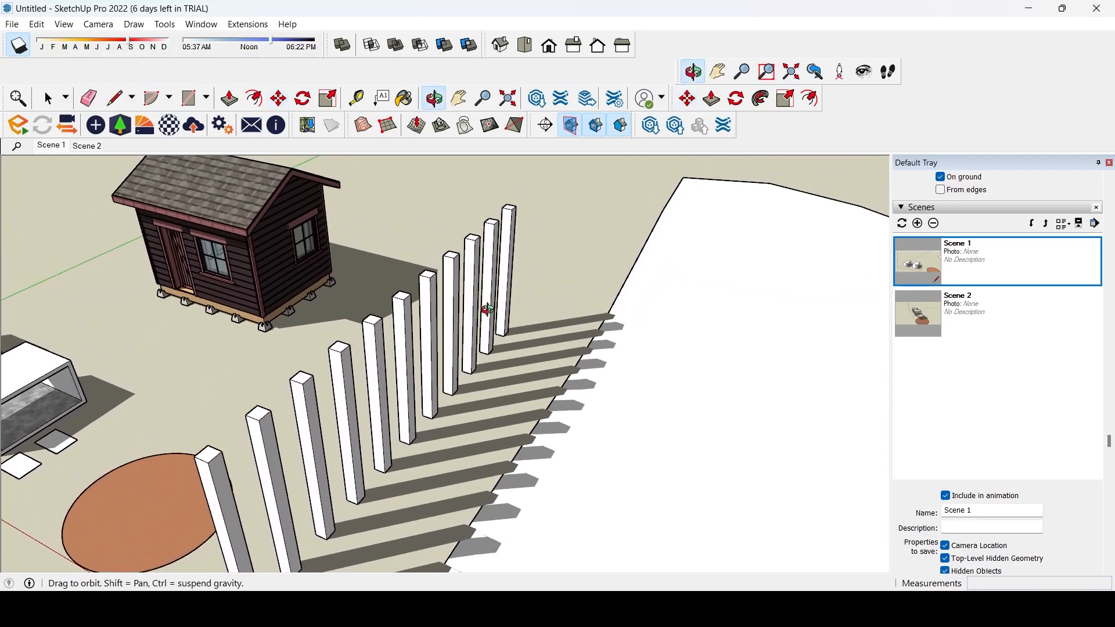
{"action": "scroll", "coordinate": [485, 342], "scroll_direction": "down", "scroll_amount": 4}
{"action": "middle_click_drag", "start_coordinate": [388, 363], "coordinate": [430, 317]}
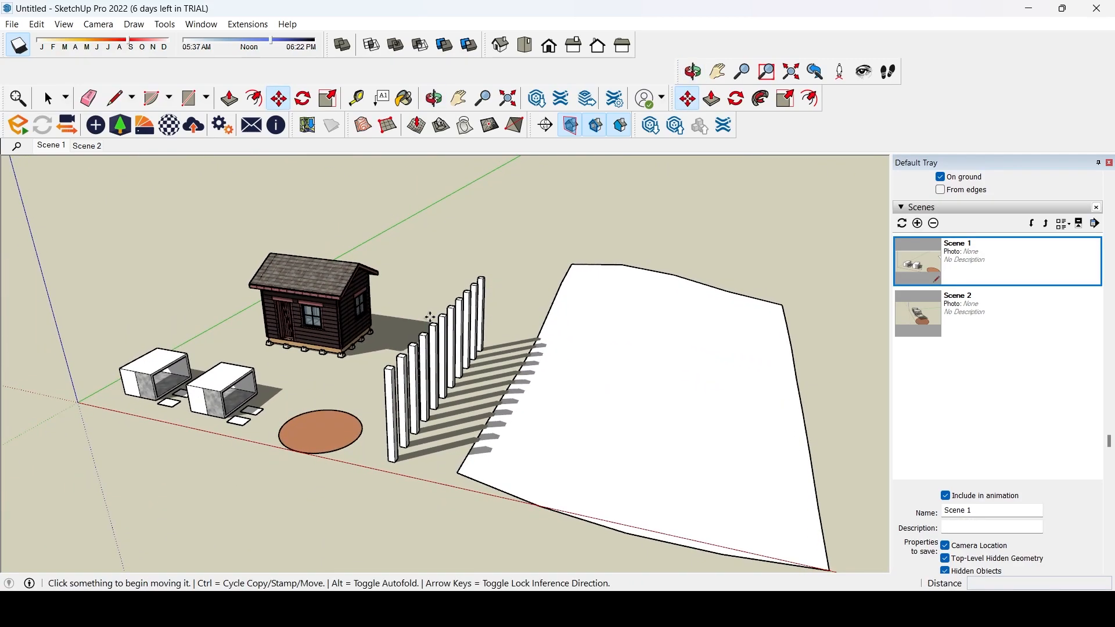